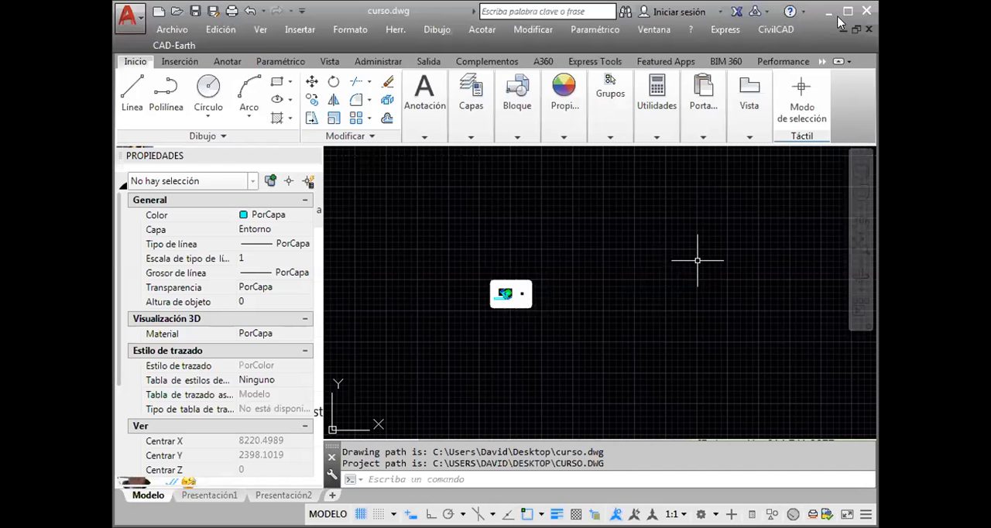
Maximize the program window and inspect the sheet in the curso.dwg drawing
left_click(848, 11)
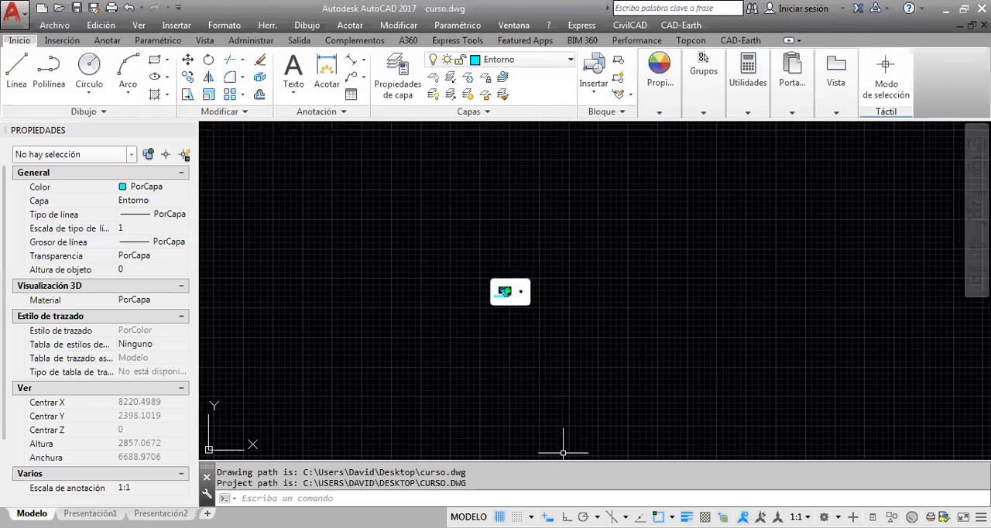
scroll(525, 307, "up", 3)
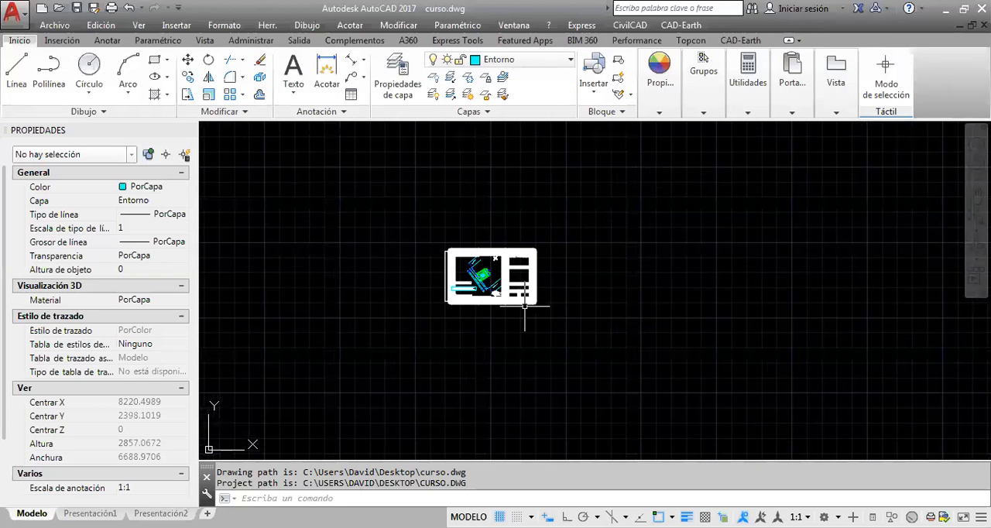
scroll(525, 307, "down", 8)
mouse_move(525, 307)
middle_mouse_down()
mouse_move(484, 399)
mouse_move(532, 307)
middle_mouse_up()
scroll(464, 416, "up", 3)
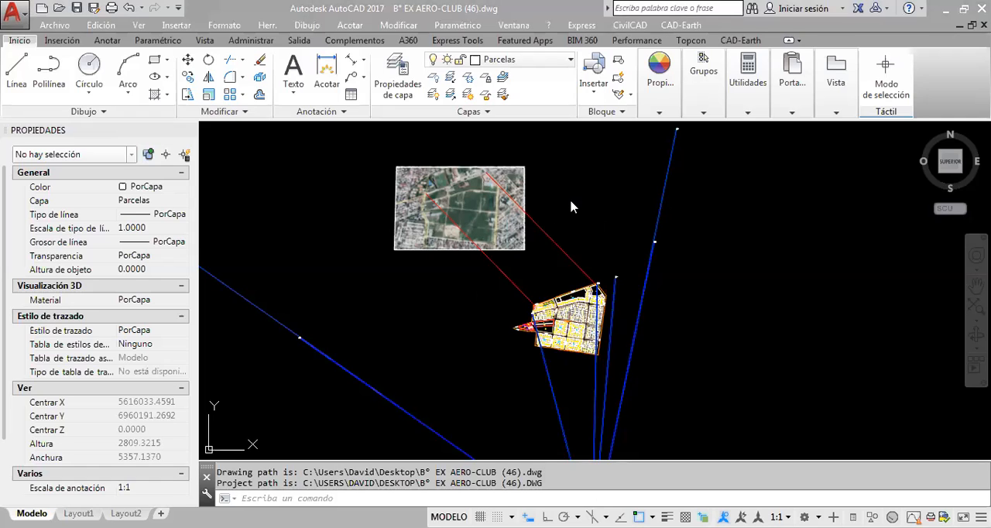
Examine the aerial image and the red line joining its northeast area to the parcel plan, then clear the selection
middle_click_drag(571, 207, 609, 227)
scroll(603, 223, "up", 2)
key("Escape")
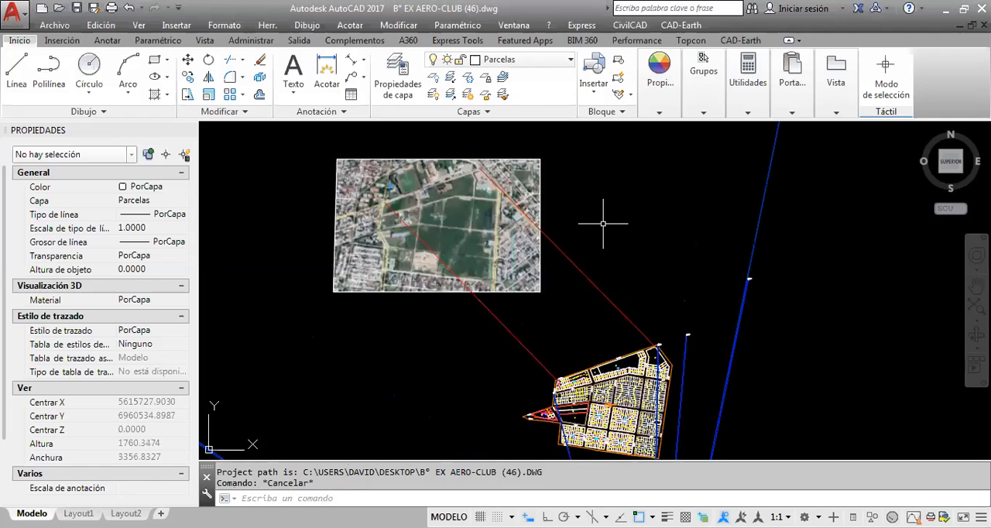
left_click(617, 264)
left_click(581, 315)
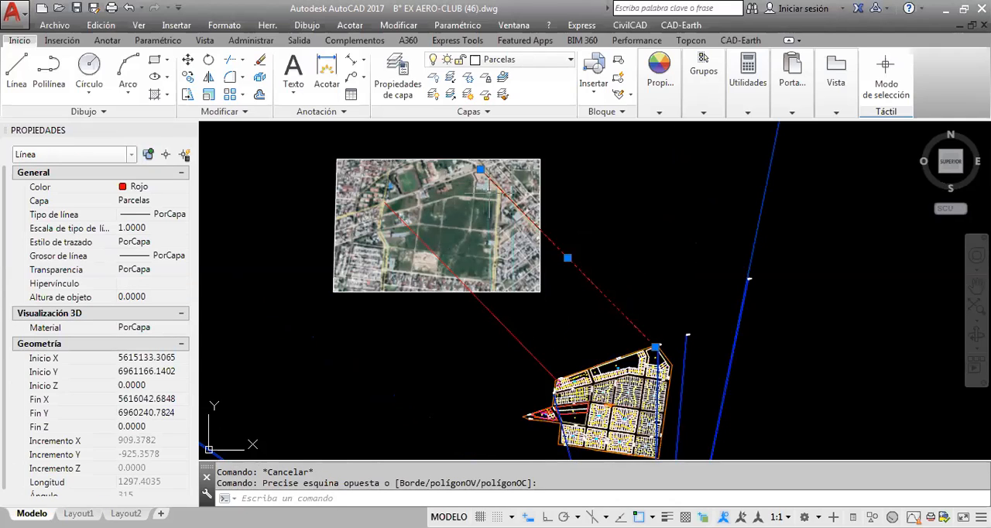
key("Escape")
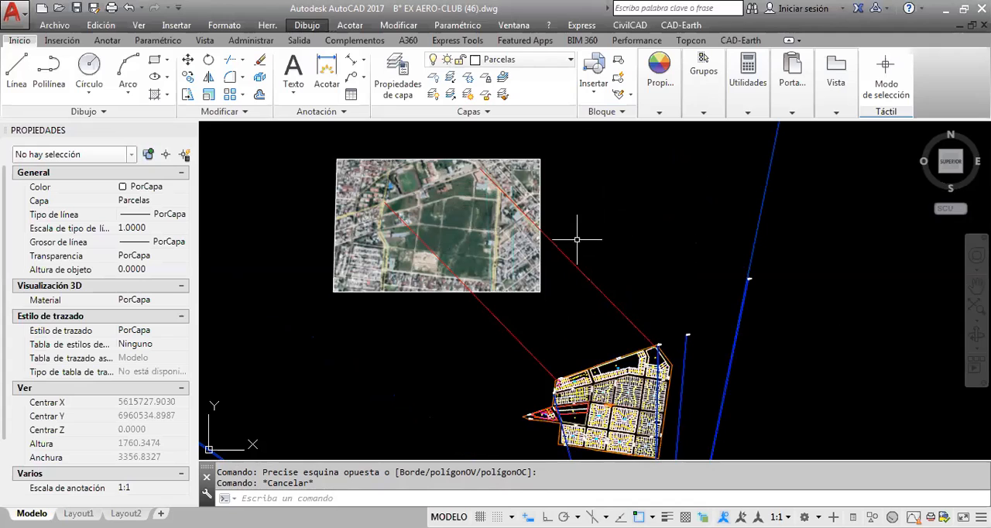
left_click(589, 192)
left_click(528, 141)
key("Escape")
Select both red reference lines, trace them between the parcel plan and the aerial image, and clear the selection
middle_click_drag(609, 321, 706, 314)
scroll(608, 367, "up", 2)
key("Escape")
left_click(714, 244)
left_click(631, 288)
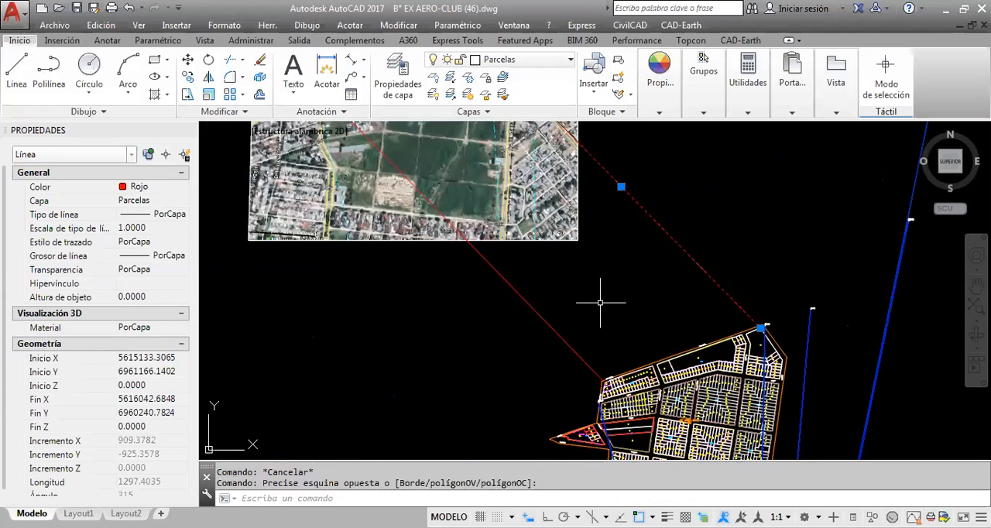
left_click(532, 336)
middle_click_drag(650, 334, 660, 302)
scroll(676, 326, "down", 2)
middle_click_drag(683, 346, 673, 322)
scroll(674, 321, "up", 4)
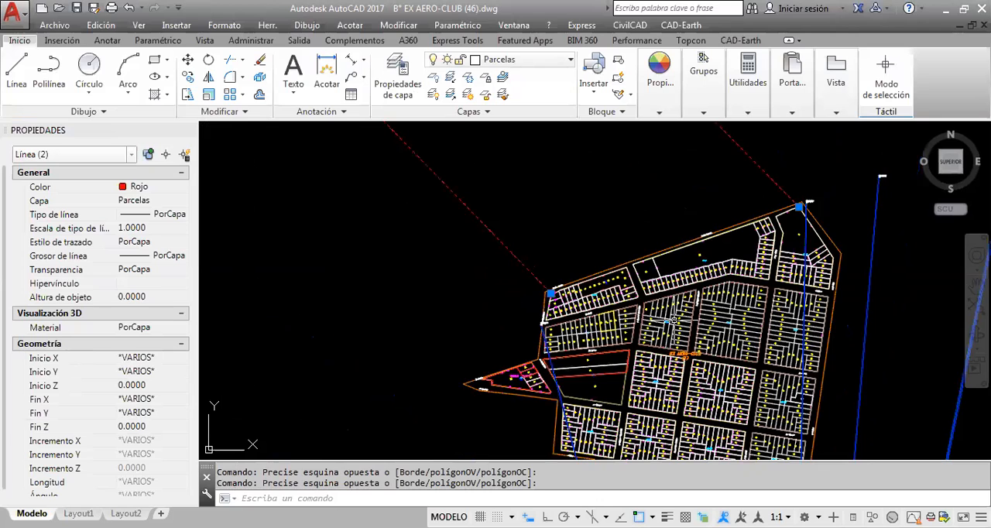
scroll(675, 319, "down", 4)
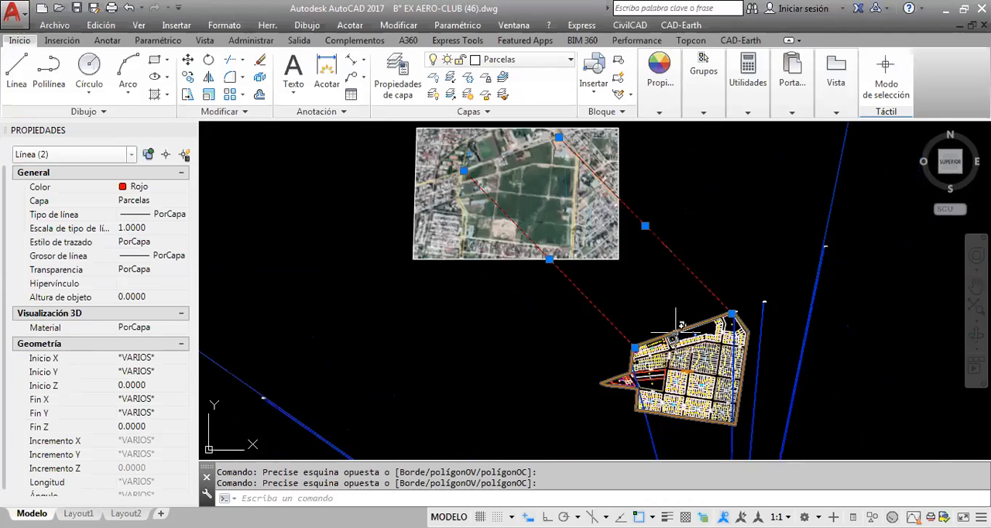
scroll(676, 308, "up", 2)
key("Escape")
Examine the Ex Aero-Club parcel plan, its outer boundary, blocks and individual lots
middle_click_drag(676, 308, 641, 206)
middle_click_drag(643, 287, 656, 310)
middle_click_drag(738, 293, 684, 242)
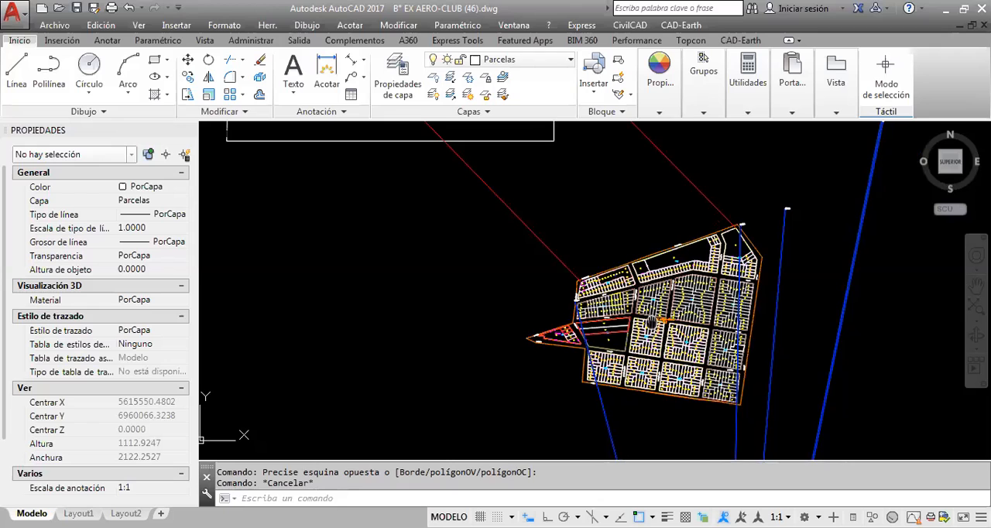
scroll(684, 242, "up", 4)
scroll(684, 241, "down", 2)
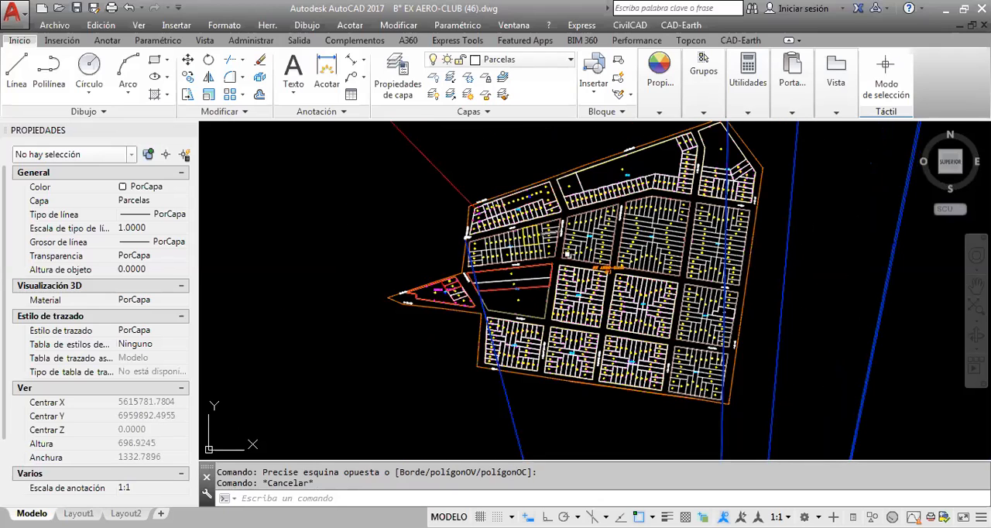
middle_click_drag(568, 254, 552, 297)
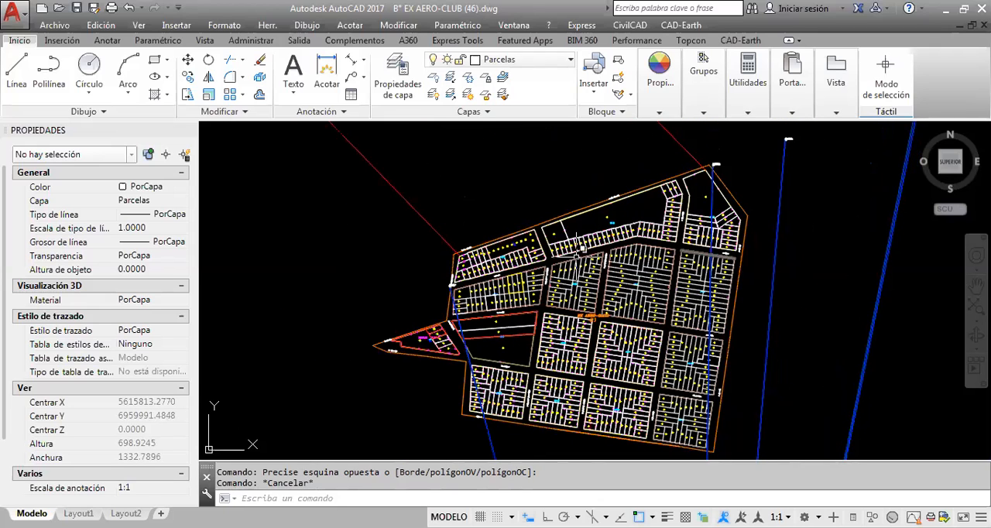
scroll(599, 319, "down", 2)
scroll(592, 294, "up", 4)
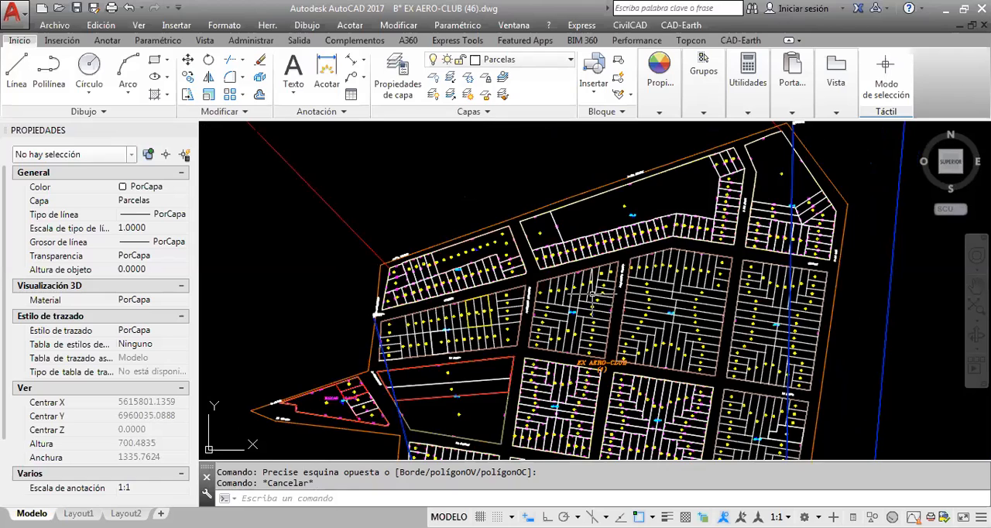
scroll(604, 294, "down", 6)
scroll(524, 218, "up", 6)
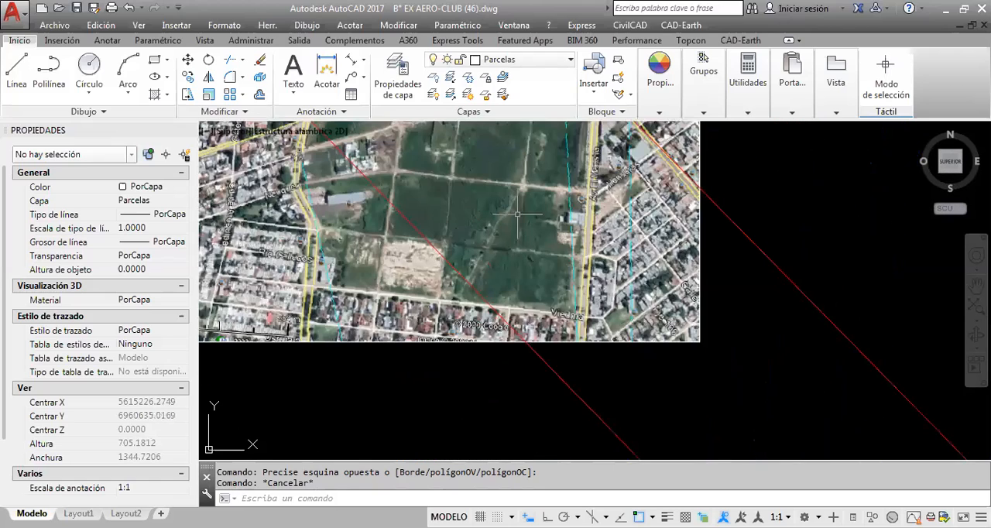
Select the aerial raster image to inspect its extents and properties, then clear the selection
middle_click_drag(517, 214, 570, 295)
mouse_move(572, 247)
middle_mouse_down()
mouse_move(599, 238)
mouse_move(609, 258)
middle_mouse_up()
left_click(778, 172)
left_click(742, 161)
scroll(591, 226, "down", 2)
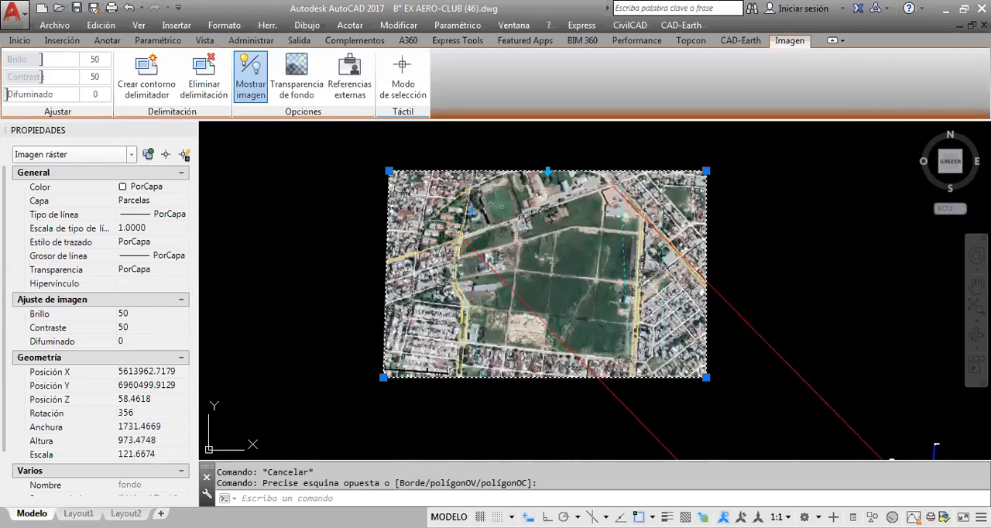
mouse_move(785, 417)
middle_mouse_down()
mouse_move(723, 371)
mouse_move(631, 235)
mouse_move(612, 307)
middle_mouse_up()
middle_click_drag(431, 180, 498, 274)
key("Escape")
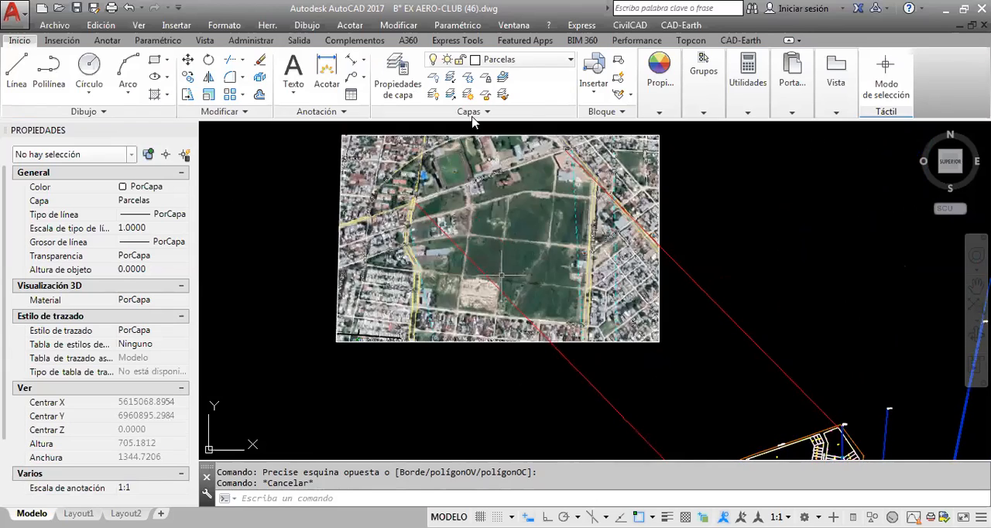
Inspect the fixed control point beside Av. Sarmiento and the northern boundary of the parcel plan
middle_click_drag(711, 432, 581, 237)
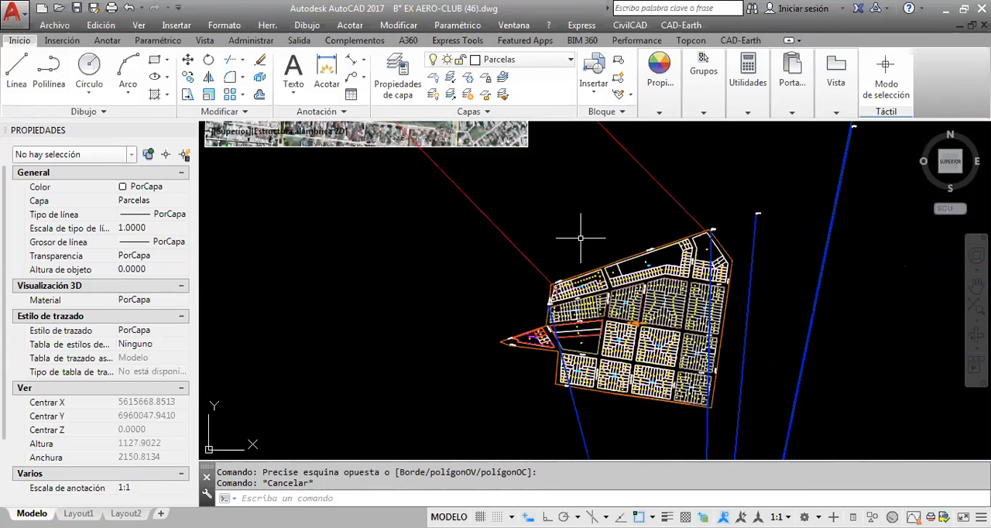
scroll(550, 302, "up", 4)
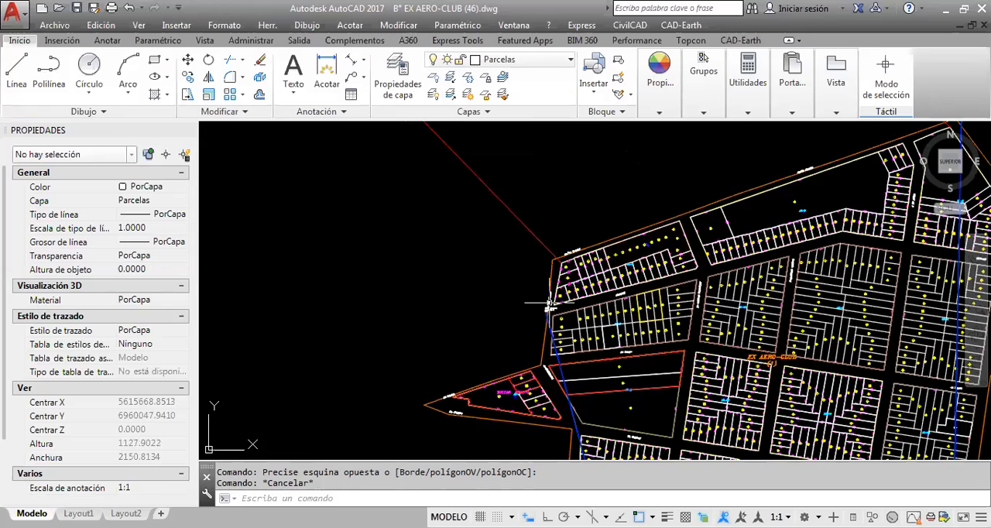
scroll(549, 304, "up", 15)
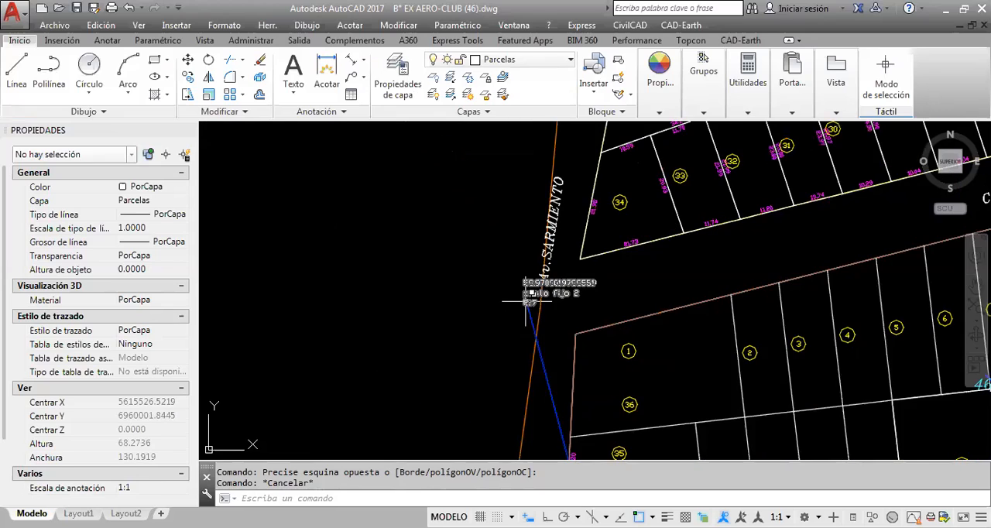
scroll(531, 302, "down", 5)
scroll(521, 301, "down", 4)
middle_click_drag(699, 199, 595, 294)
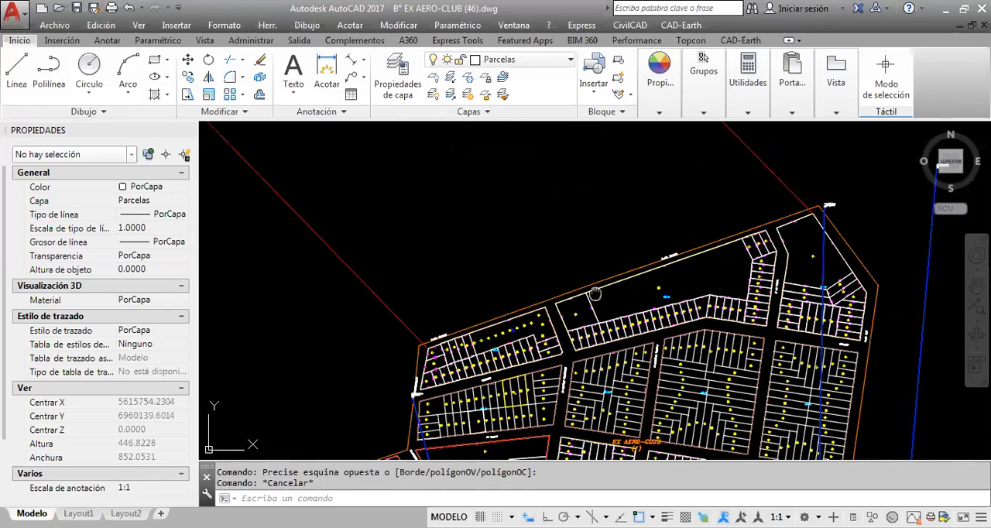
scroll(814, 232, "down", 2)
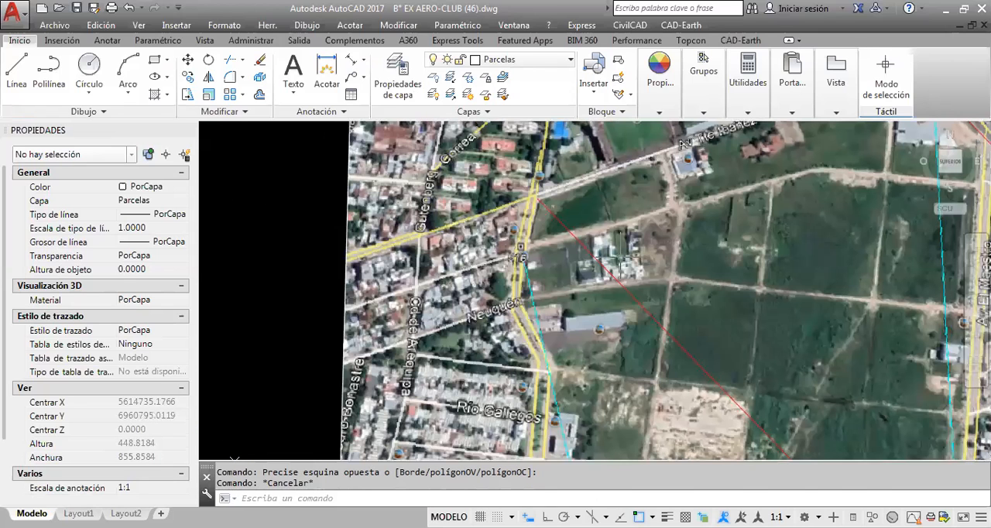
Examine the aerial image along Av. Tte. Ibáñez, between the red line endpoints at its two street corners
mouse_move(526, 248)
middle_mouse_down()
mouse_move(427, 312)
mouse_move(339, 397)
middle_mouse_up()
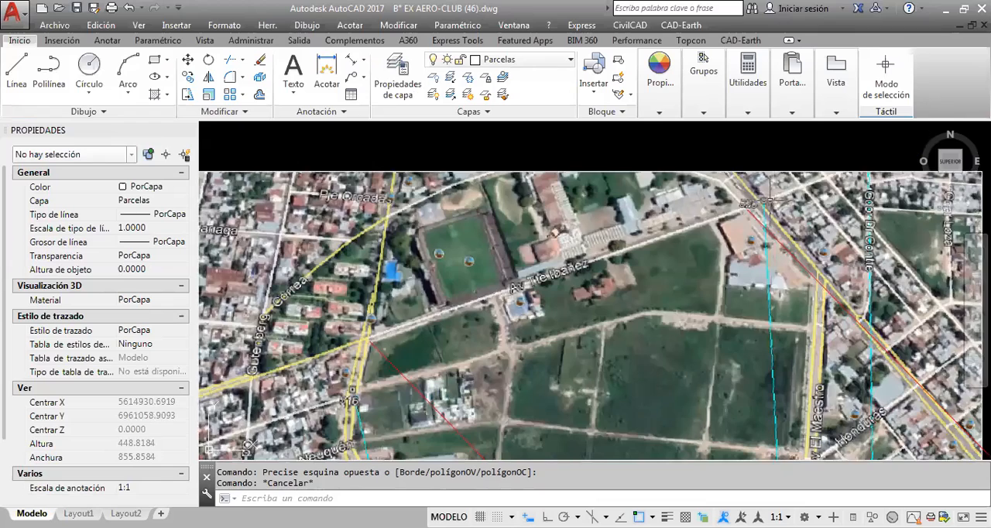
scroll(664, 169, "down", 2)
scroll(546, 244, "up", 4)
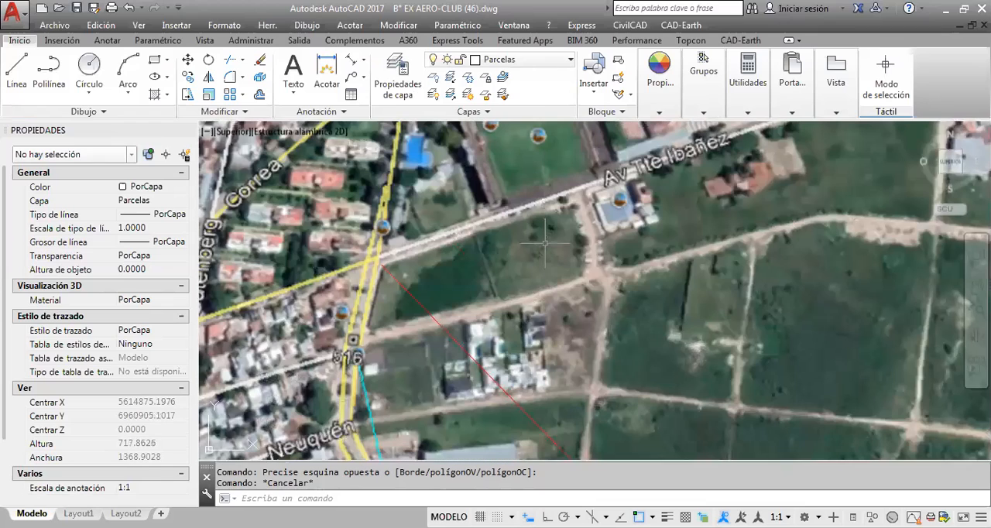
scroll(545, 243, "down", 2)
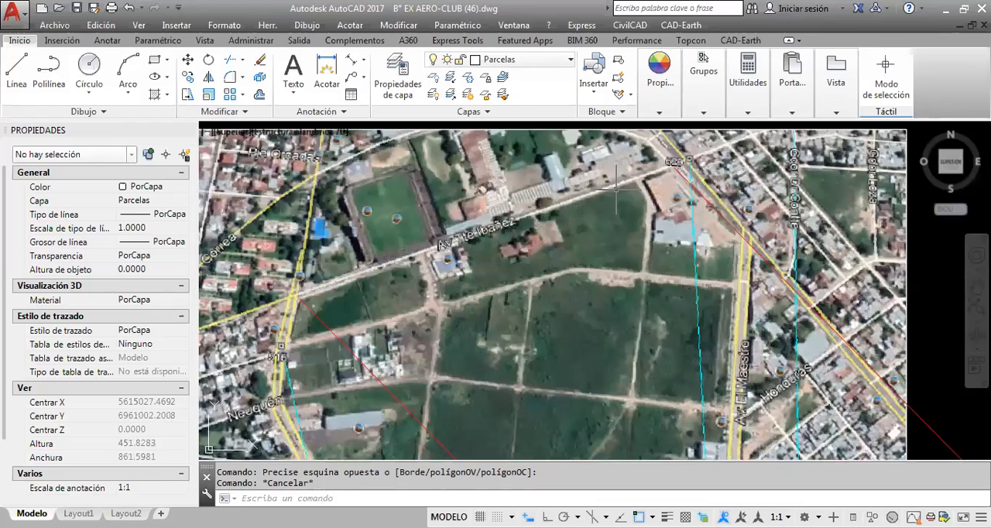
middle_click_drag(618, 186, 684, 202)
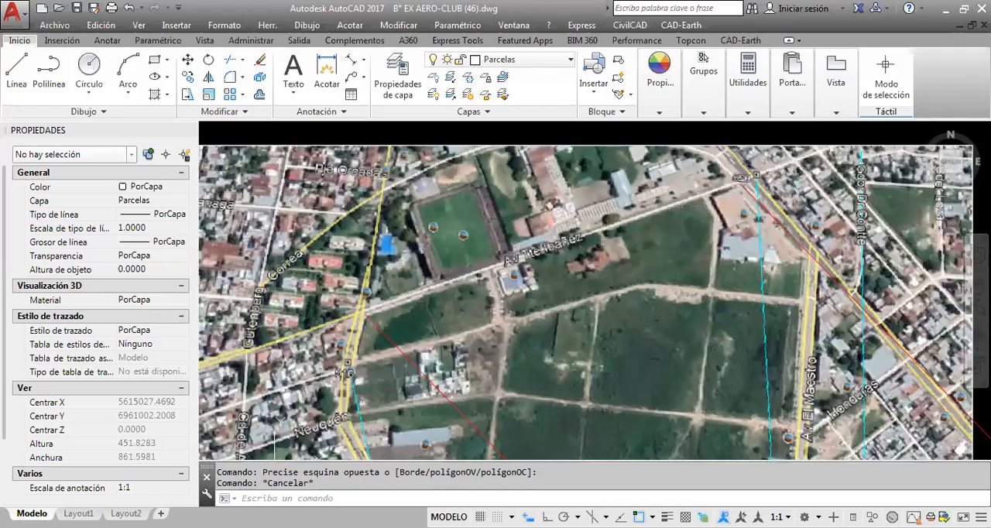
scroll(591, 330, "down", 2)
key("Escape")
left_click(535, 227)
key("Escape")
middle_click_drag(521, 259, 468, 175)
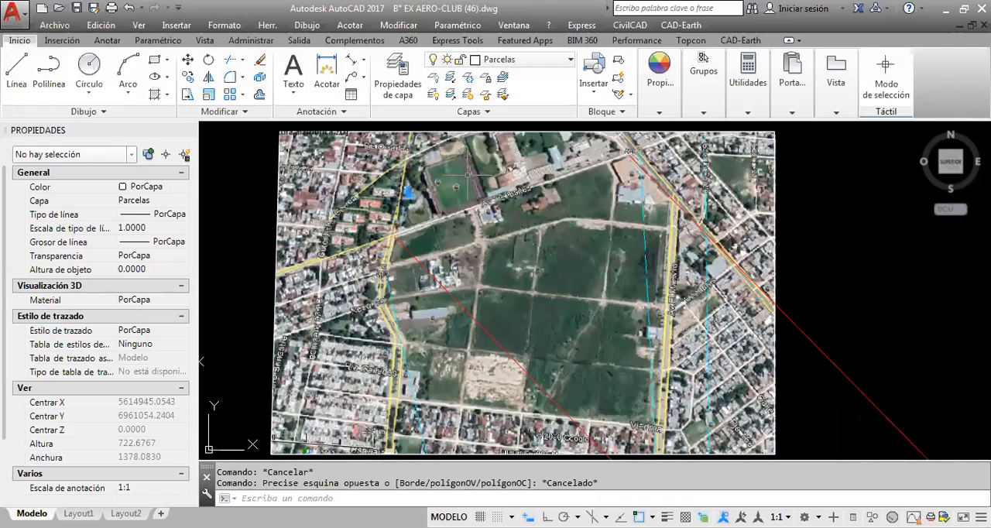
Select the aerial image by its southeast corner and inspect the streets and control points around the open field
scroll(468, 175, "down", 2)
scroll(501, 172, "up", 2)
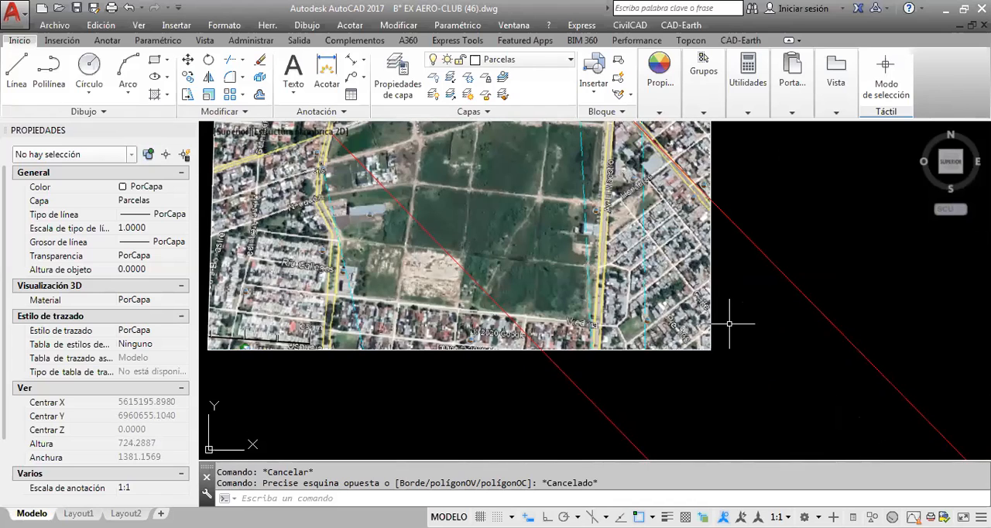
left_click(703, 354)
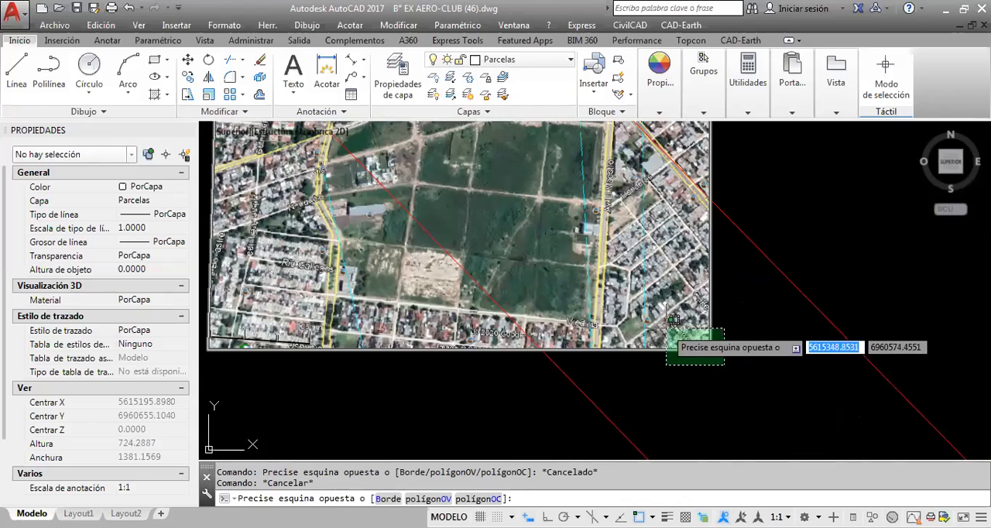
left_click(662, 307)
scroll(663, 307, "down", 2)
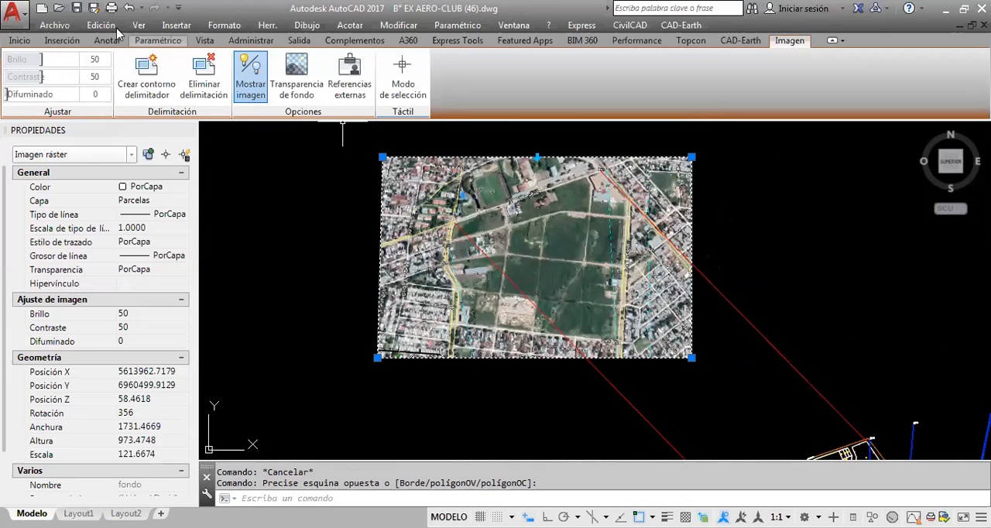
left_click(27, 41)
scroll(575, 177, "up", 2)
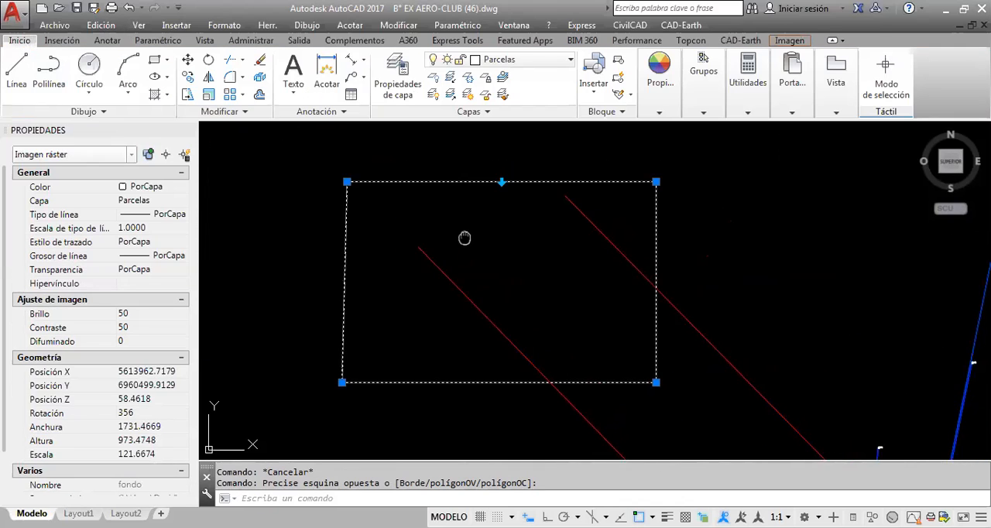
scroll(477, 236, "up", 2)
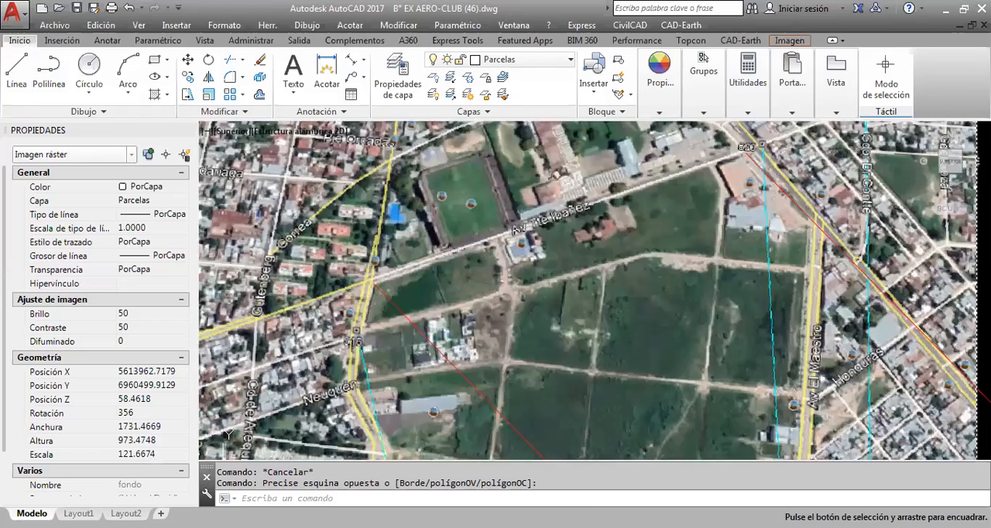
middle_click_drag(556, 174, 558, 182)
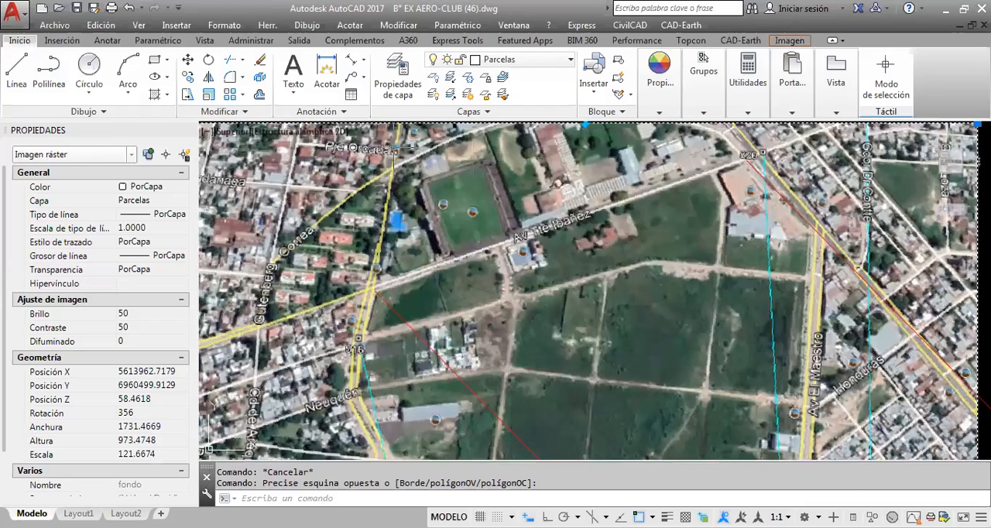
scroll(558, 179, "down", 3)
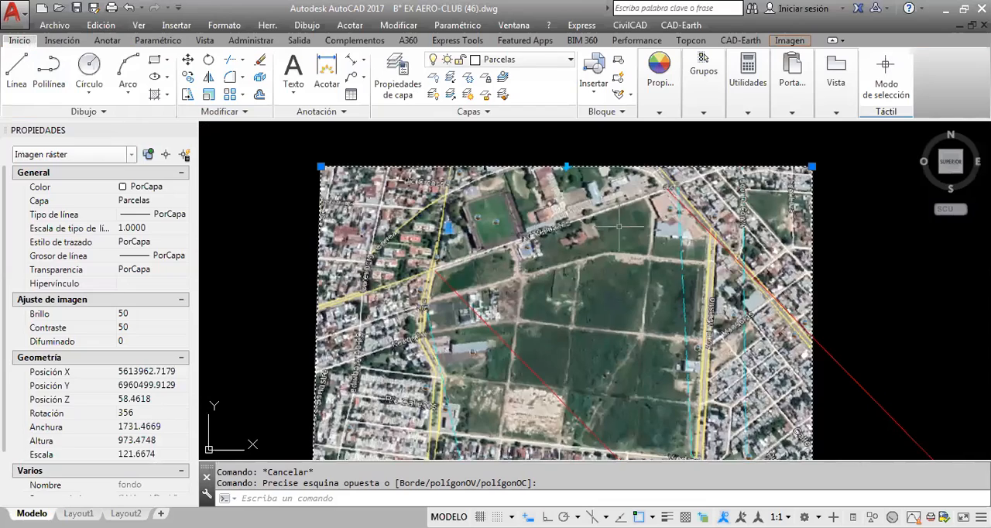
Reselect the aerial image by its northern edge and view its southern part
key("Escape")
left_click(558, 154)
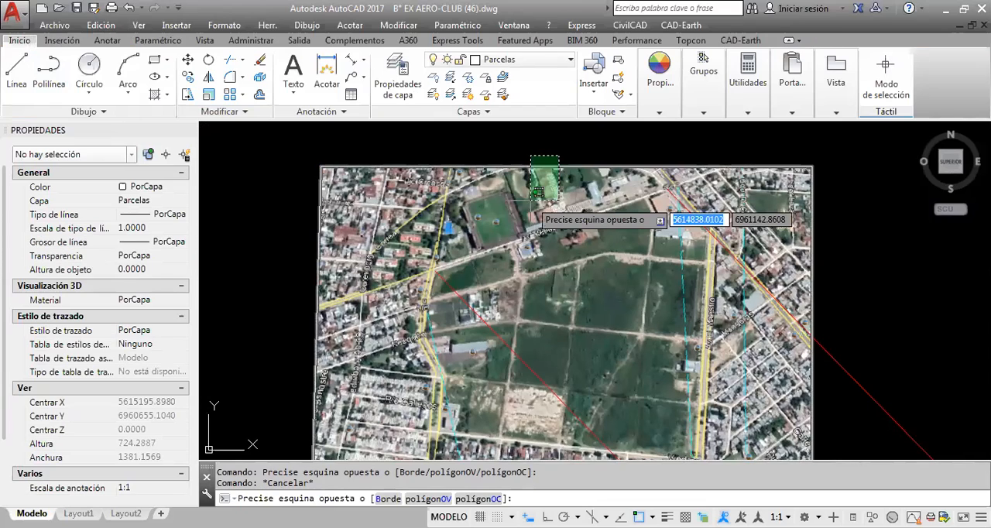
left_click(537, 192)
middle_click_drag(537, 192, 509, 146)
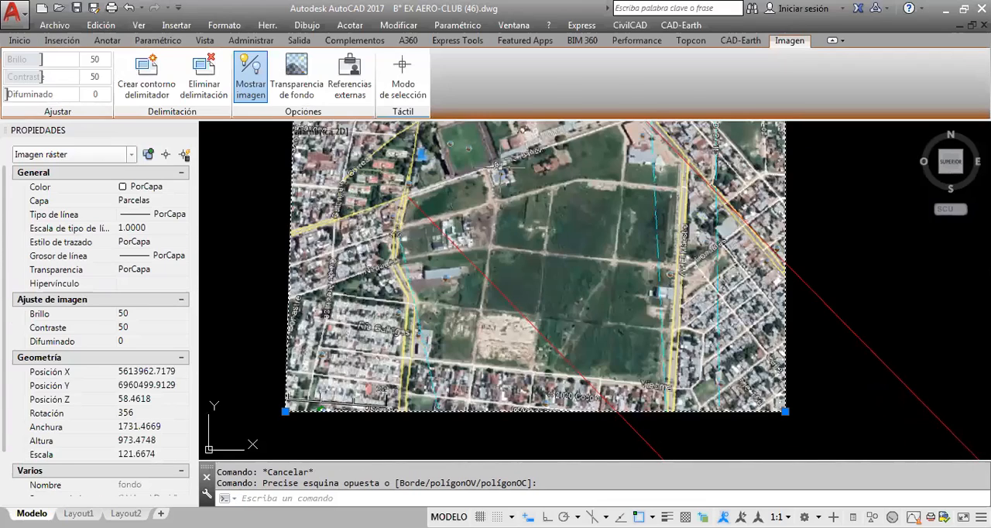
Deselect the image and inspect the western red line's endpoints at the Av. Tte. Ibáñez street corner and at parcel 1's corner
key("Escape")
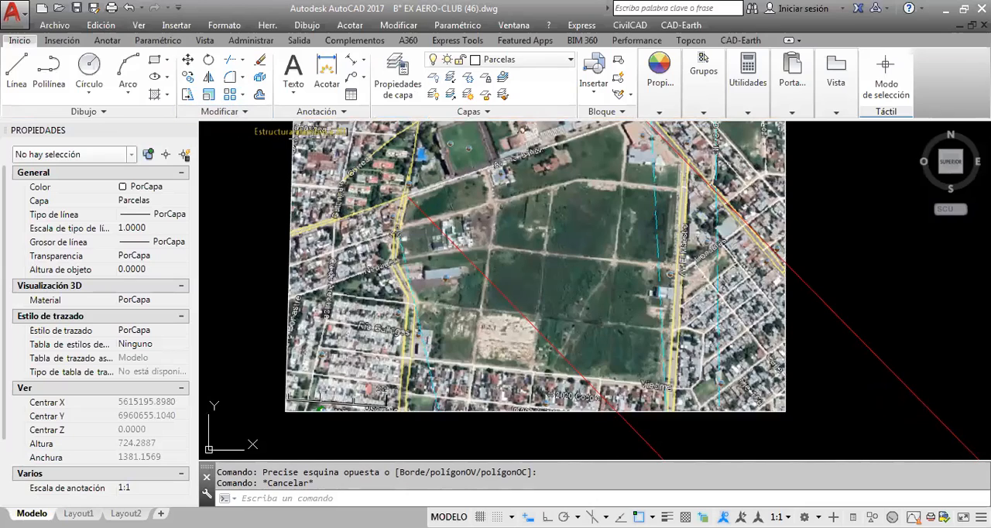
scroll(411, 187, "up", 3)
scroll(408, 190, "up", 4)
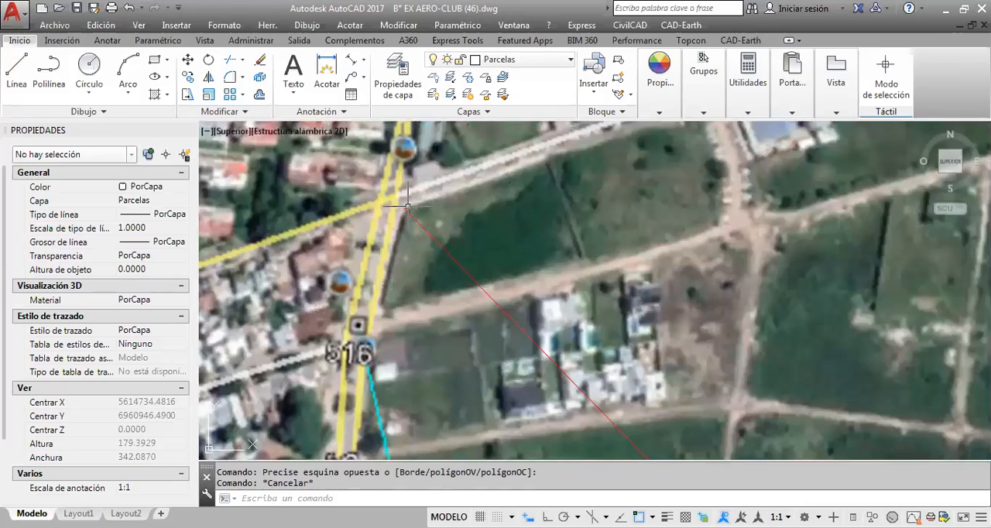
scroll(409, 205, "down", 1)
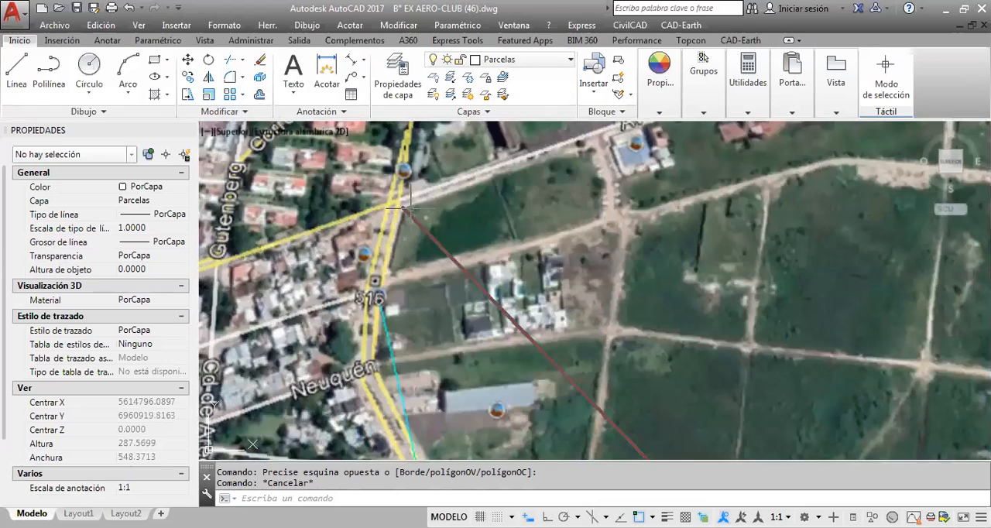
scroll(410, 208, "down", 6)
middle_click_drag(445, 191, 444, 139)
scroll(580, 322, "up", 8)
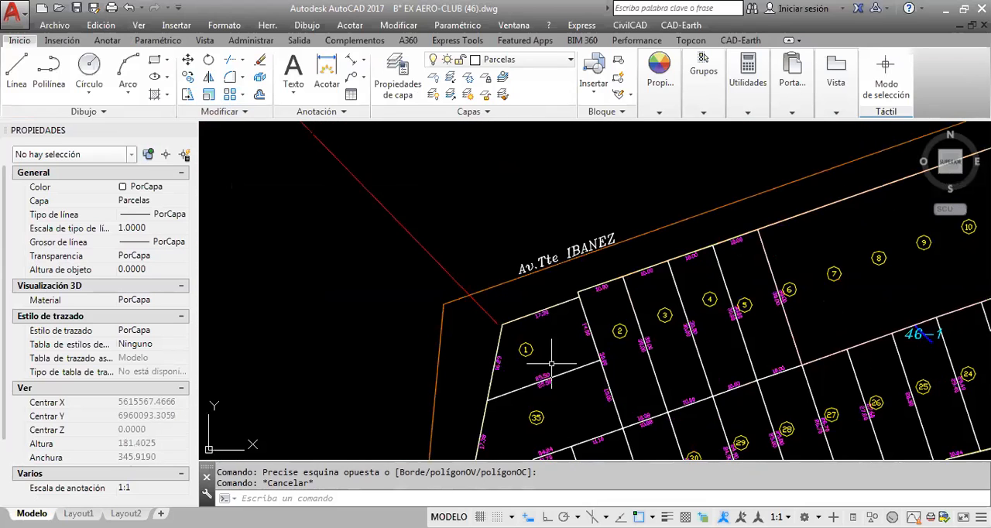
scroll(504, 332, "down", 2)
scroll(504, 330, "up", 3)
scroll(496, 332, "down", 3)
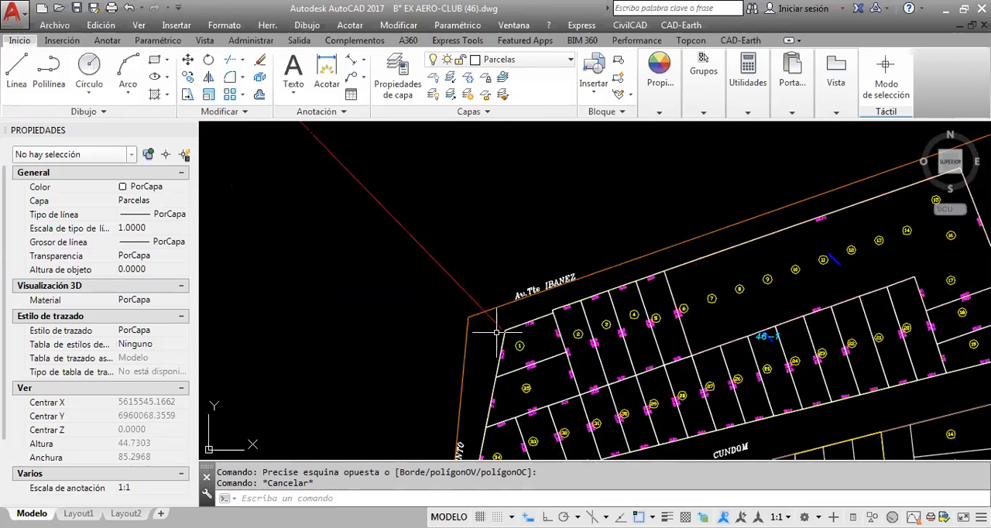
scroll(499, 333, "up", 4)
scroll(504, 334, "down", 4)
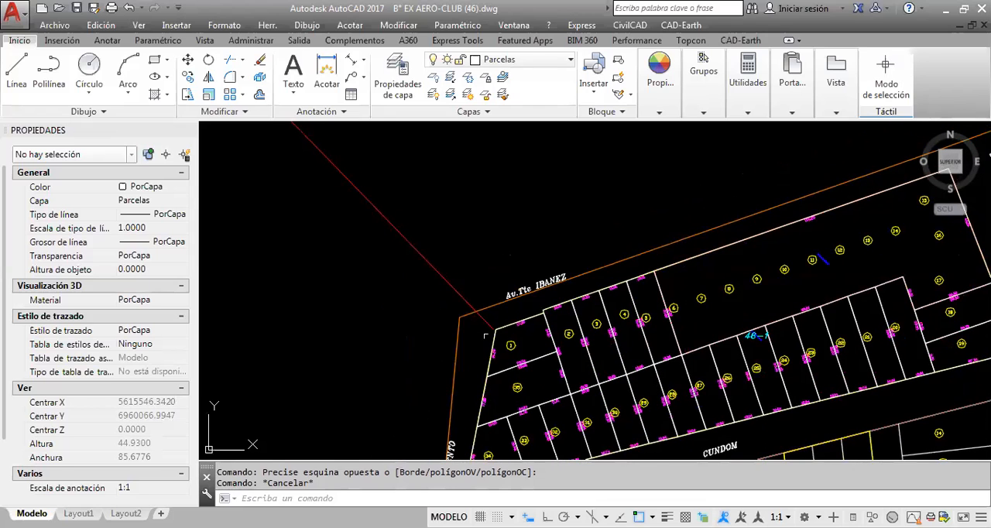
scroll(495, 332, "up", 4)
scroll(455, 343, "down", 8)
Inspect the eastern red line's endpoints at the plan's northeast corner and the matching street corner in the aerial image
middle_click_drag(545, 259, 344, 318)
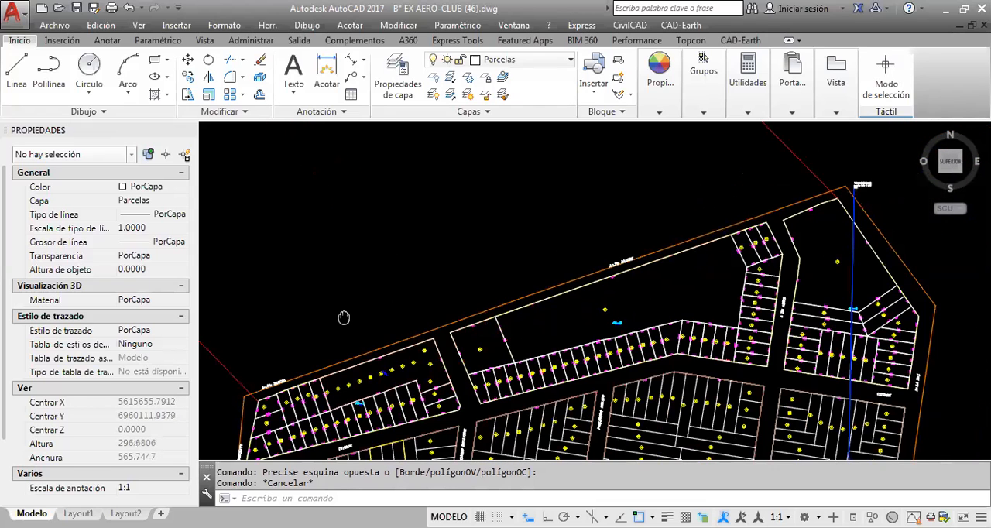
scroll(703, 290, "down", 5)
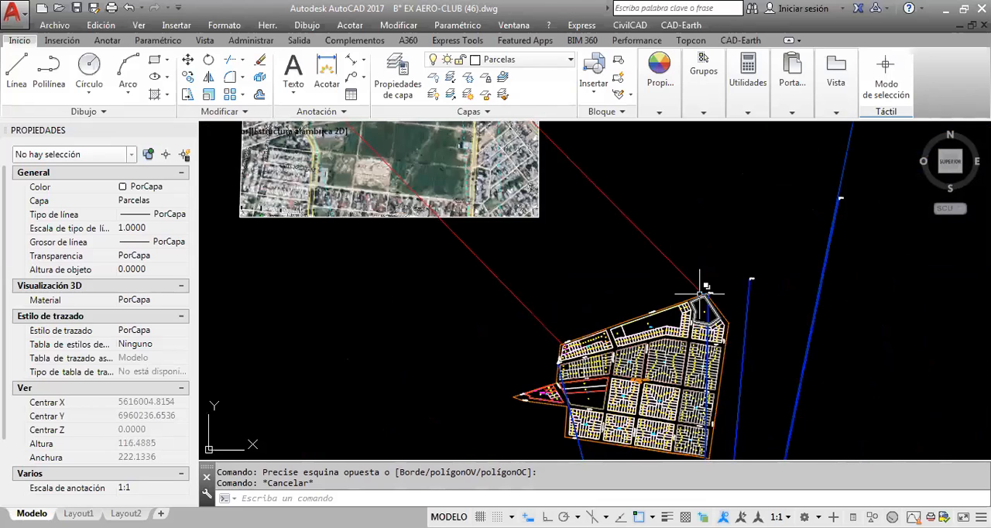
scroll(700, 293, "down", 3)
scroll(568, 174, "up", 7)
middle_click_drag(568, 174, 561, 289)
scroll(569, 229, "up", 4)
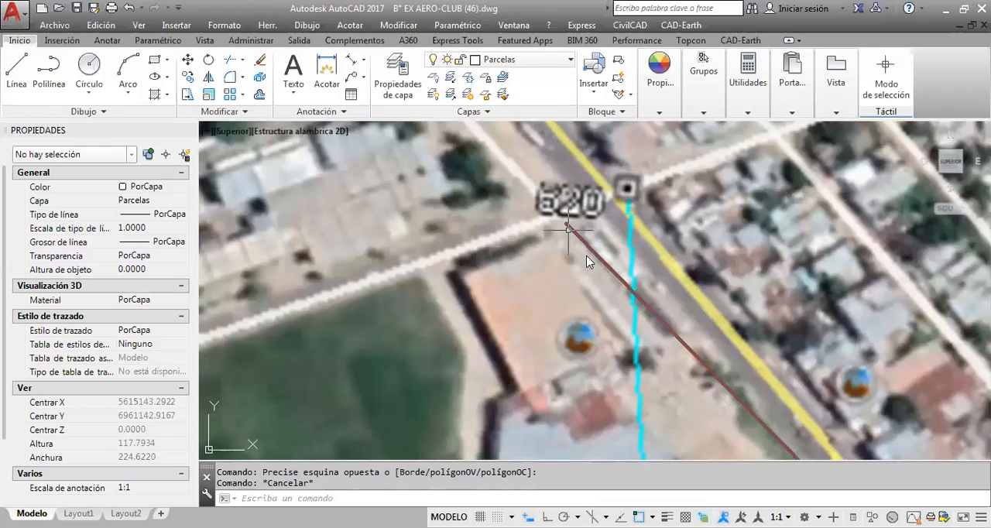
scroll(568, 229, "down", 4)
scroll(590, 212, "down", 6)
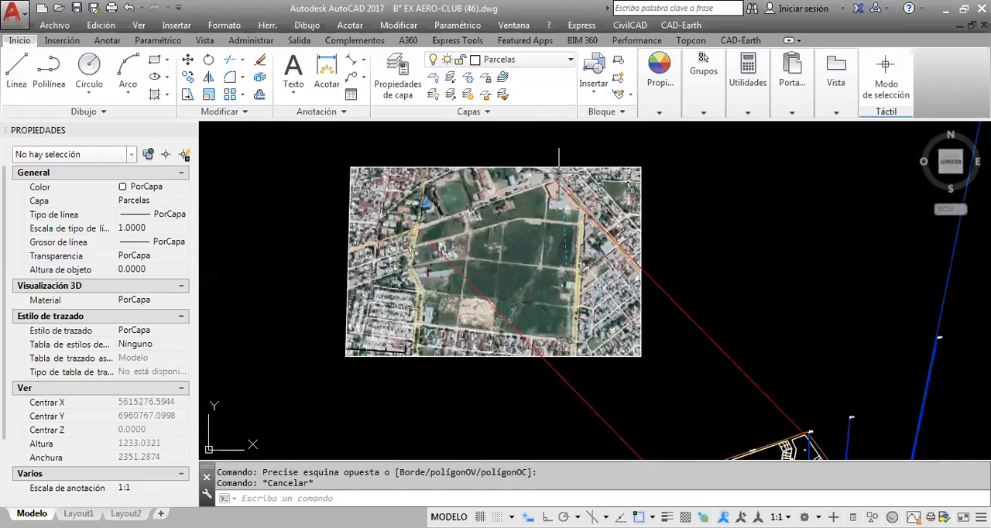
Start Align on the aerial image and, with object snap off, set the first source point at the western Av. Tte. Ibáñez street corner
key("Escape")
middle_click_drag(559, 172, 564, 174)
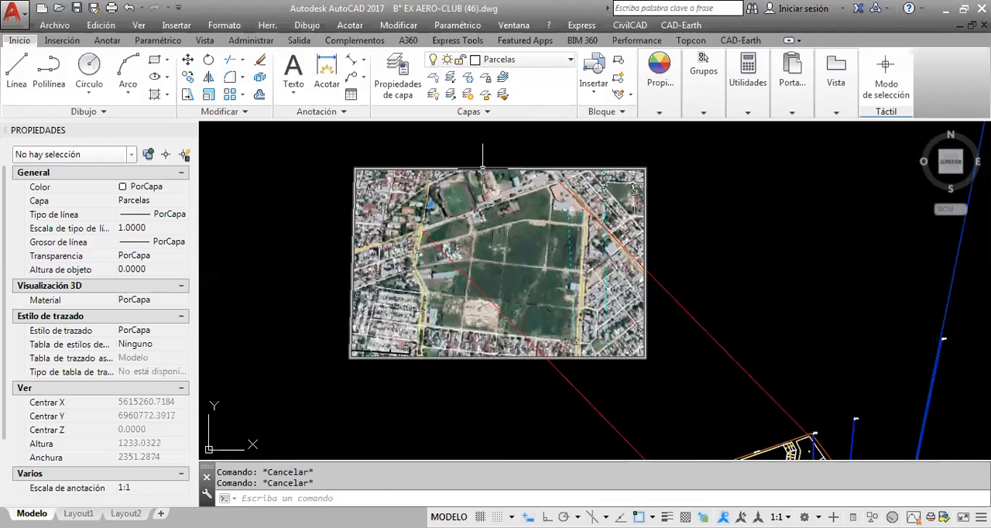
left_click(489, 152)
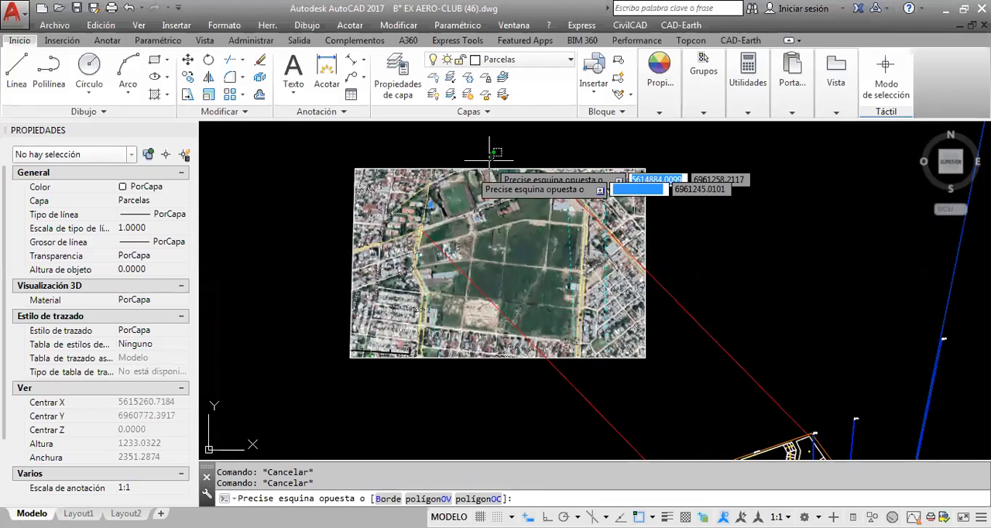
left_click(471, 171)
left_click(26, 39)
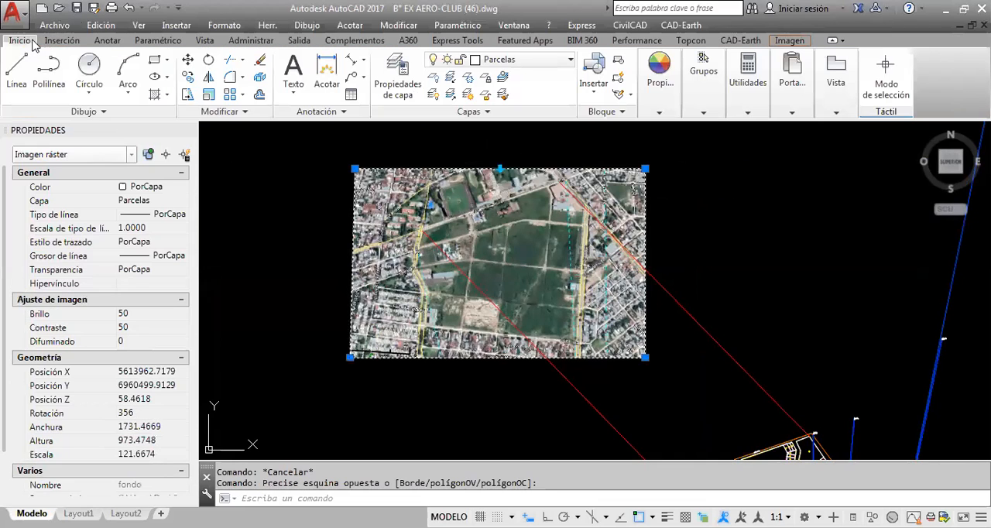
left_click(206, 112)
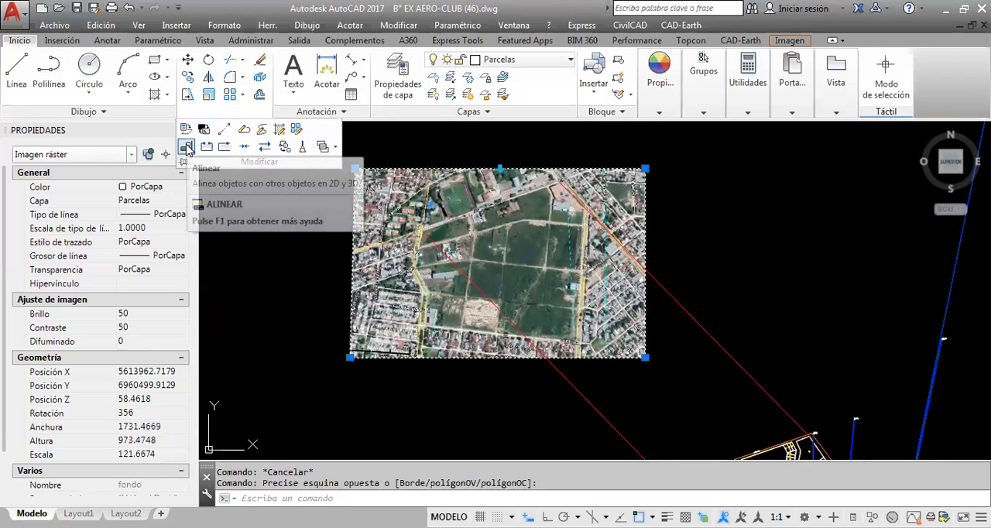
left_click(188, 147)
middle_click_drag(484, 245, 456, 168)
scroll(449, 163, "up", 4)
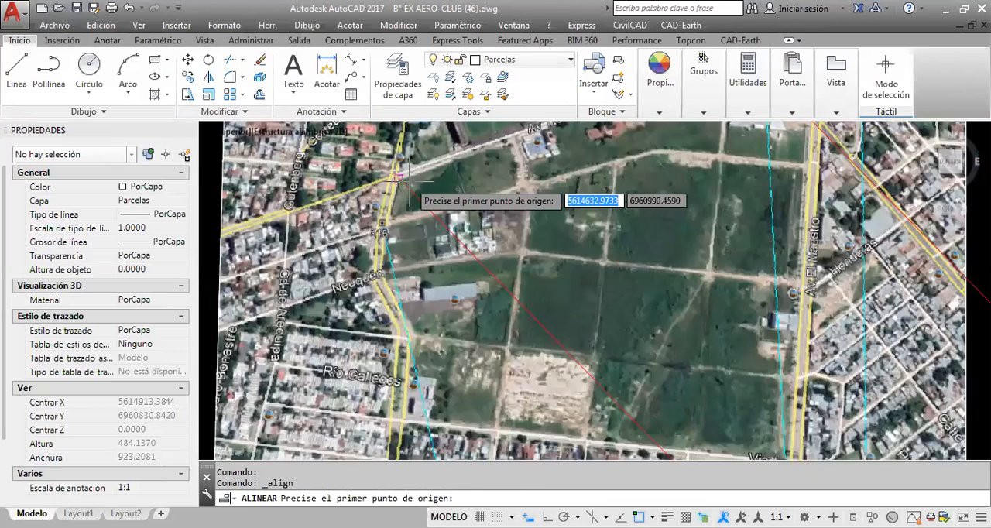
scroll(399, 177, "up", 8)
key("F3")
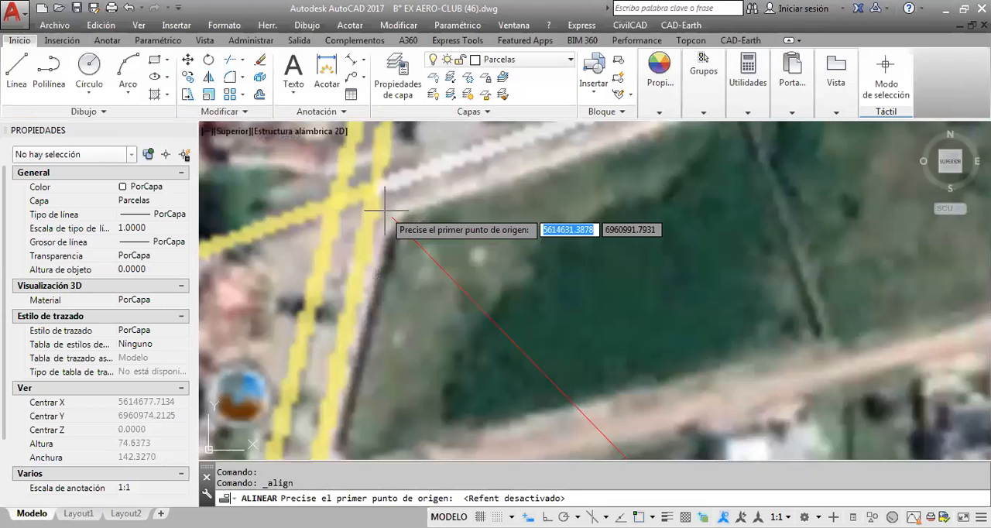
left_click(386, 209)
Set the first destination point on the northwest corner of parcel 1 in the plan, with object snap on
scroll(380, 186, "down", 10)
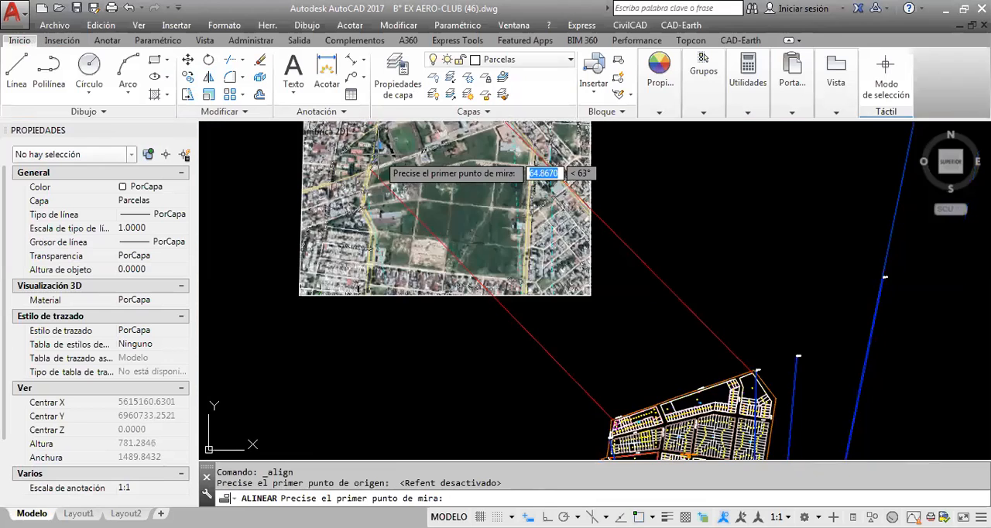
scroll(542, 317, "up", 4)
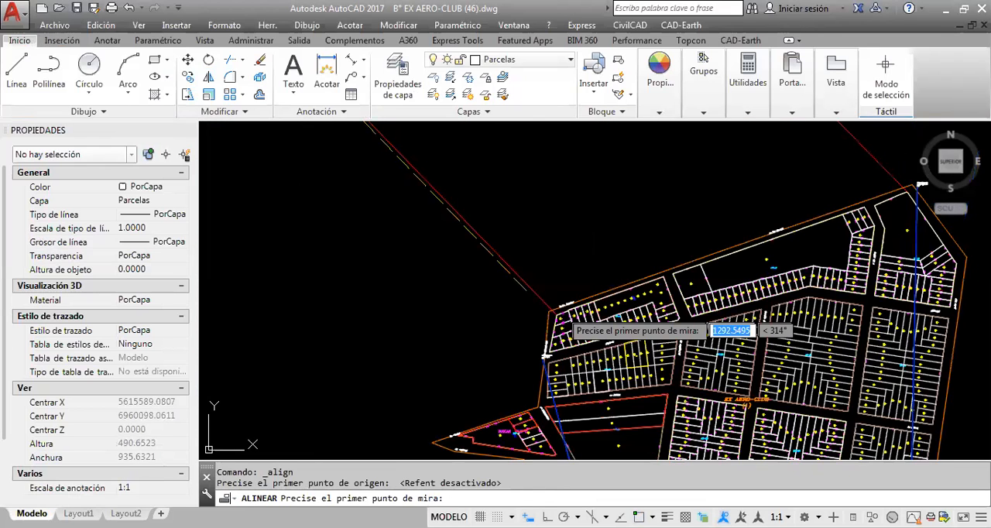
scroll(557, 310, "up", 15)
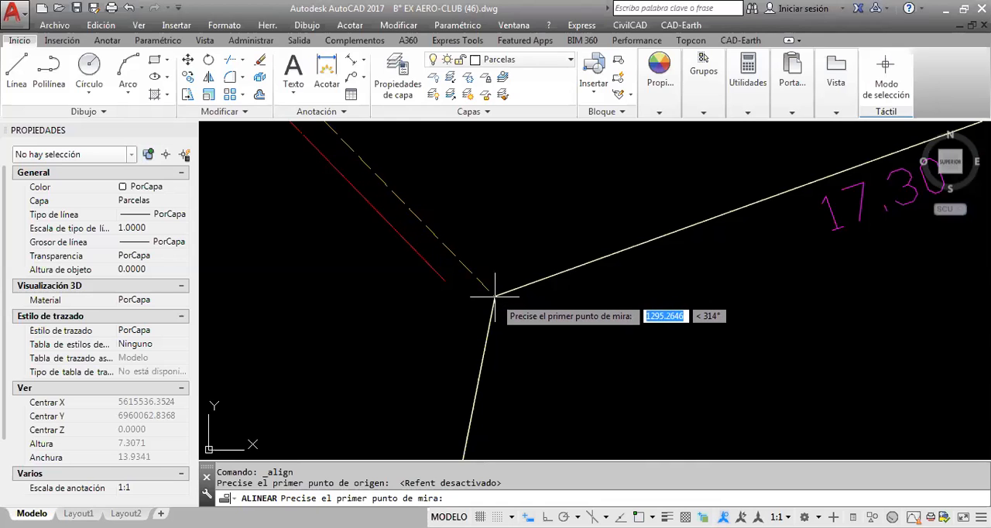
key("F3")
left_click(494, 295)
With object snap off, set the second source point at the image's northeast street corner, near the eastern red line's end
scroll(499, 318, "down", 12)
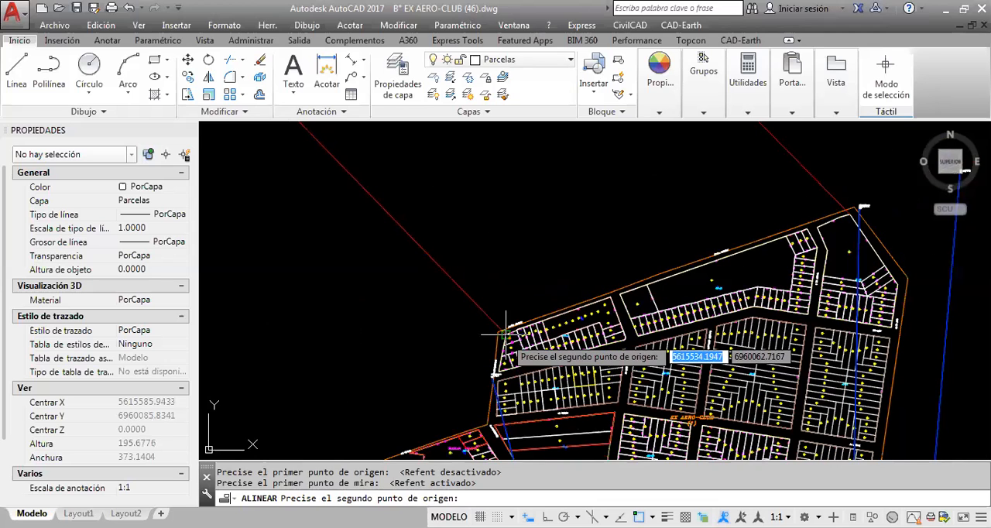
scroll(505, 335, "up", 7)
key("F3")
left_click(456, 206)
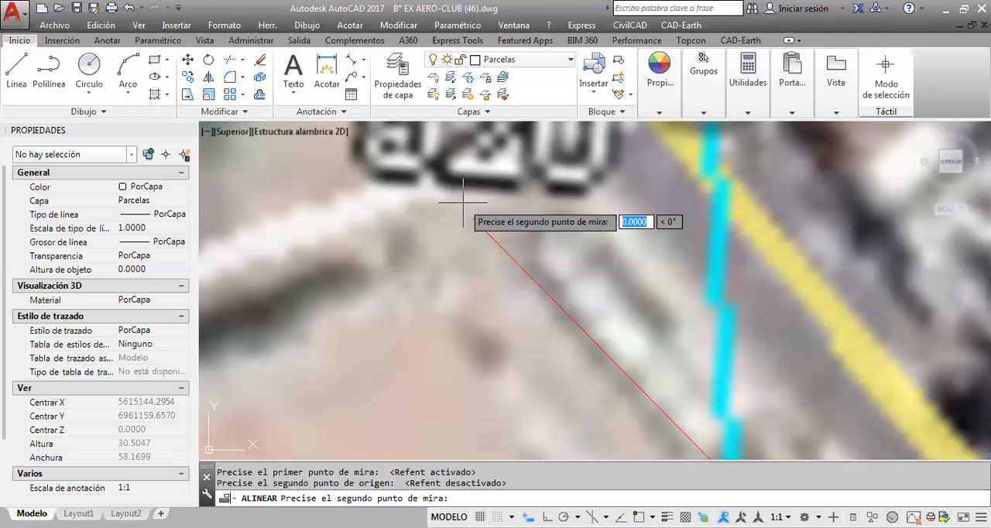
Set the second destination point at the northeast corner of the parcel plan, where the eastern red line ends
scroll(552, 298, "down", 10)
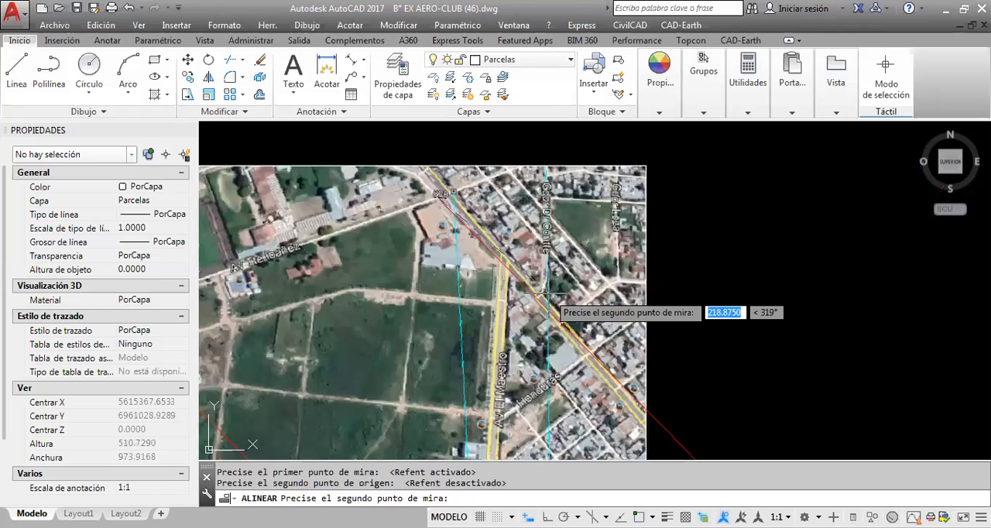
scroll(546, 295, "down", 3)
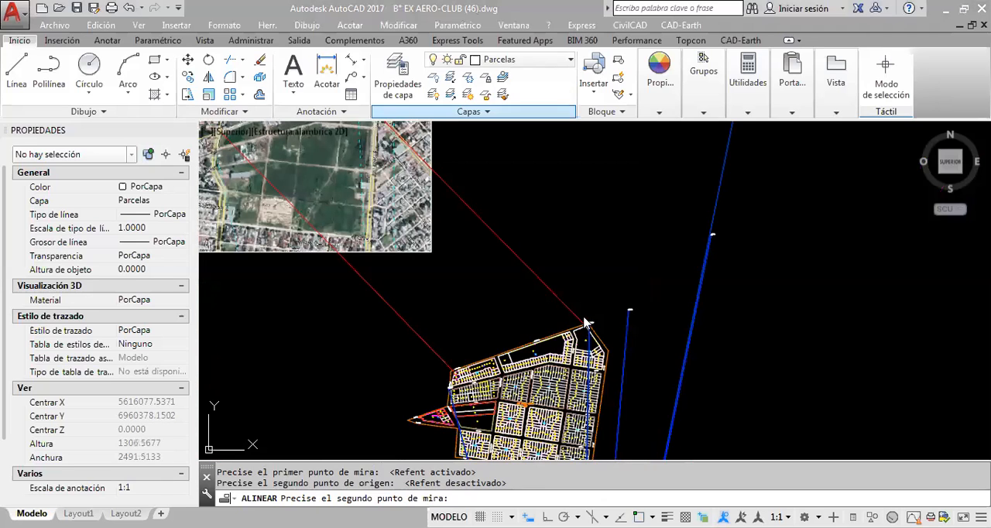
scroll(577, 321, "up", 8)
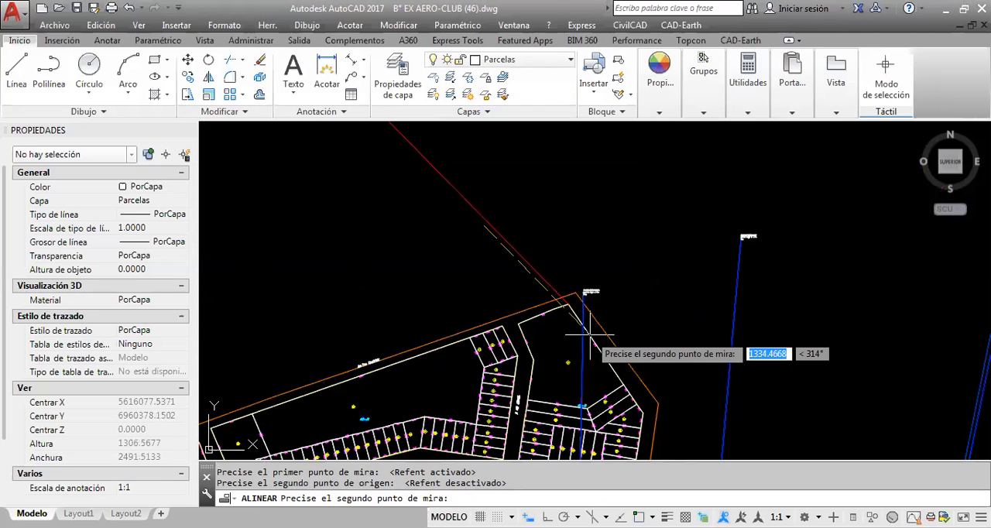
scroll(543, 325, "up", 10)
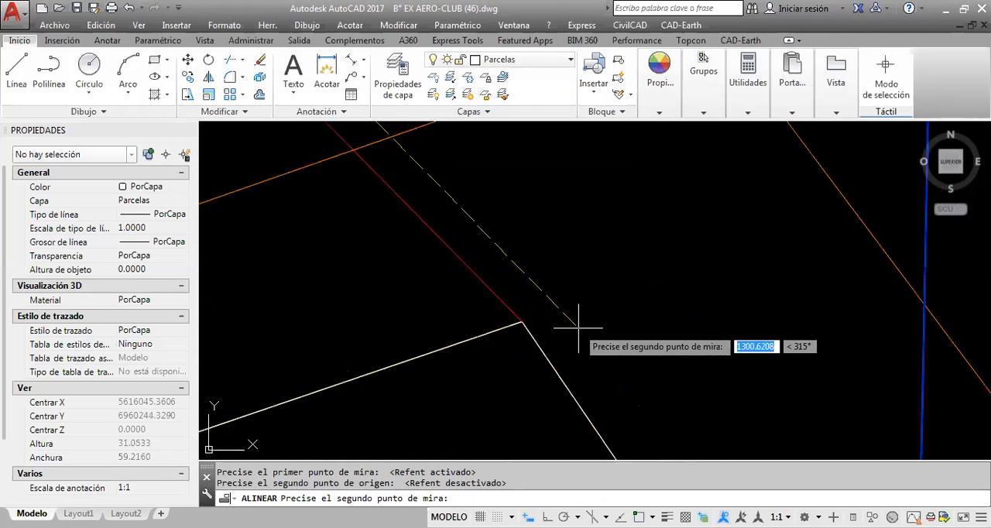
left_click(535, 320)
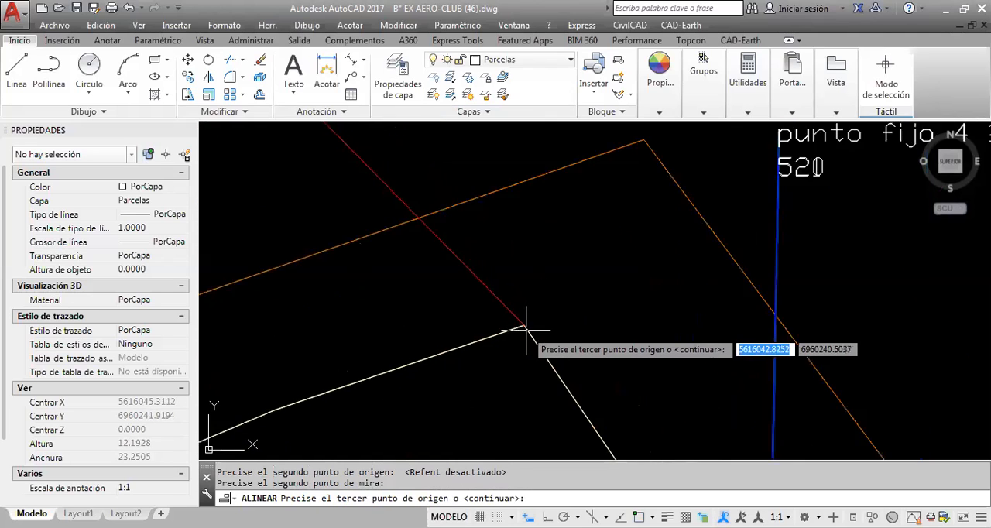
Finish the alignment without a third point, scaling the aerial image to the alignment points
scroll(531, 331, "down", 20)
key("Return")
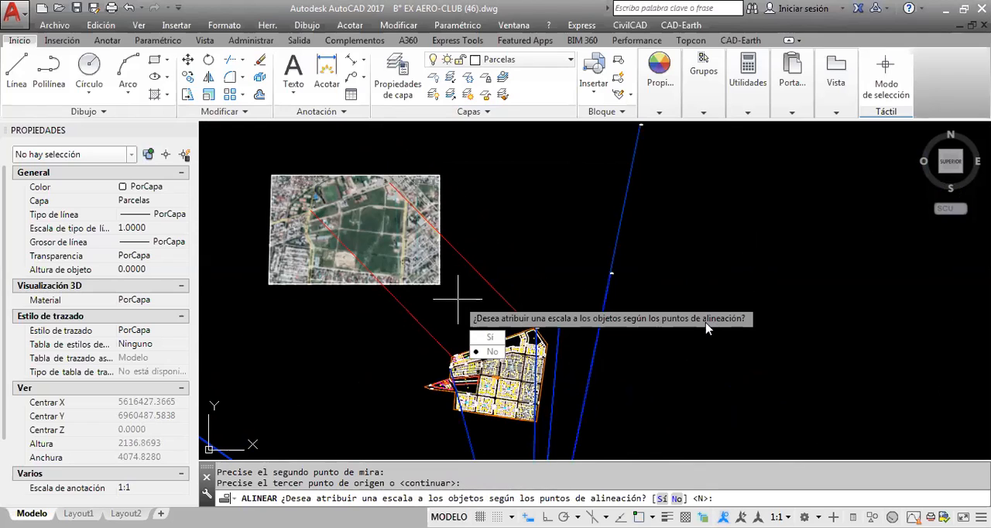
type("s")
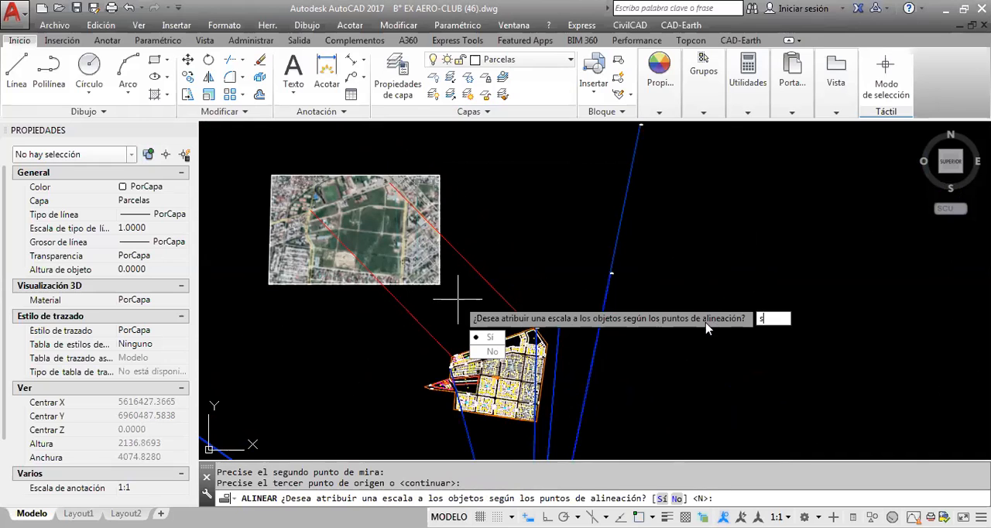
key("Return")
Erase the two red reference lines that linked the aerial image to the parcel plan
middle_click_drag(472, 266, 540, 202)
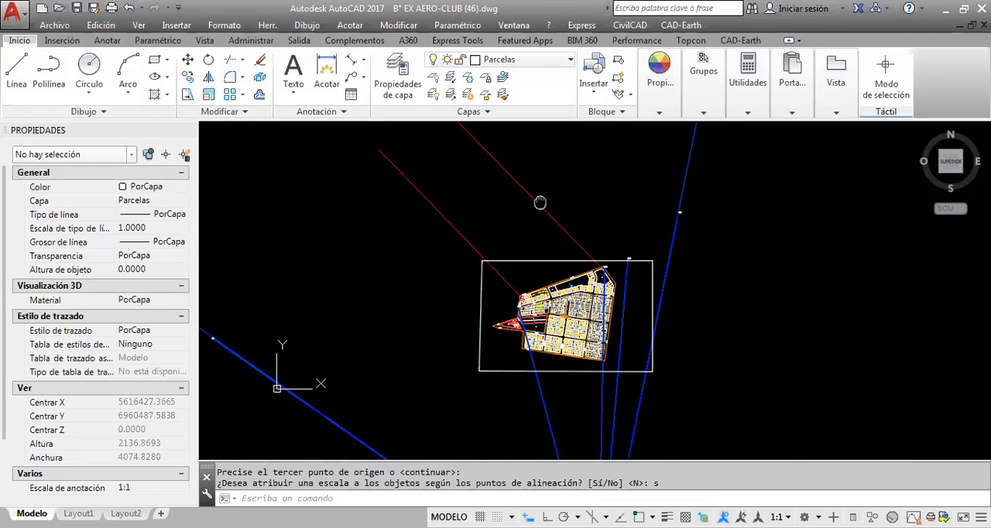
left_click(540, 202)
left_click(416, 210)
left_click(376, 151)
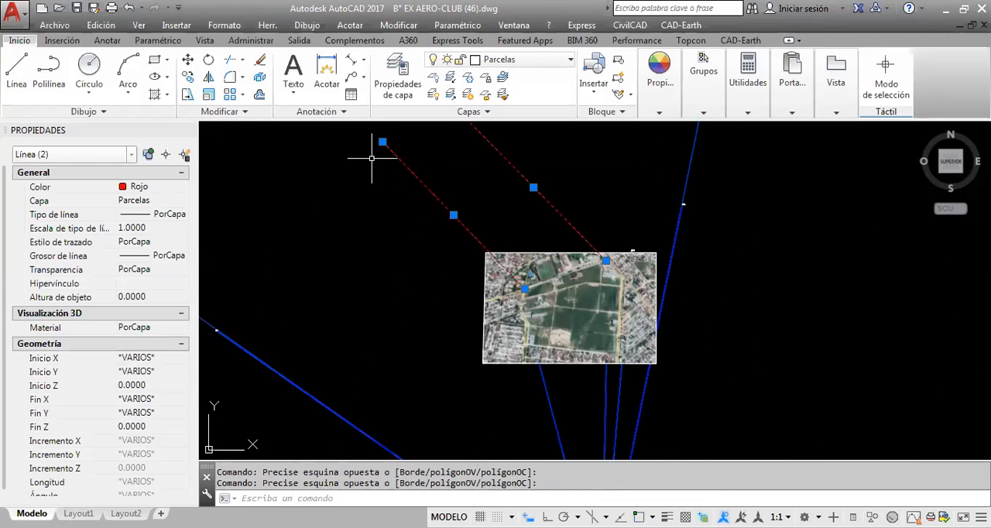
key("Delete")
scroll(545, 193, "up", 4)
key("Escape")
Send the aligned aerial image to the back of the draw order, behind the parcel plan
mouse_move(426, 371)
middle_mouse_down()
mouse_move(420, 278)
mouse_move(444, 215)
middle_mouse_up()
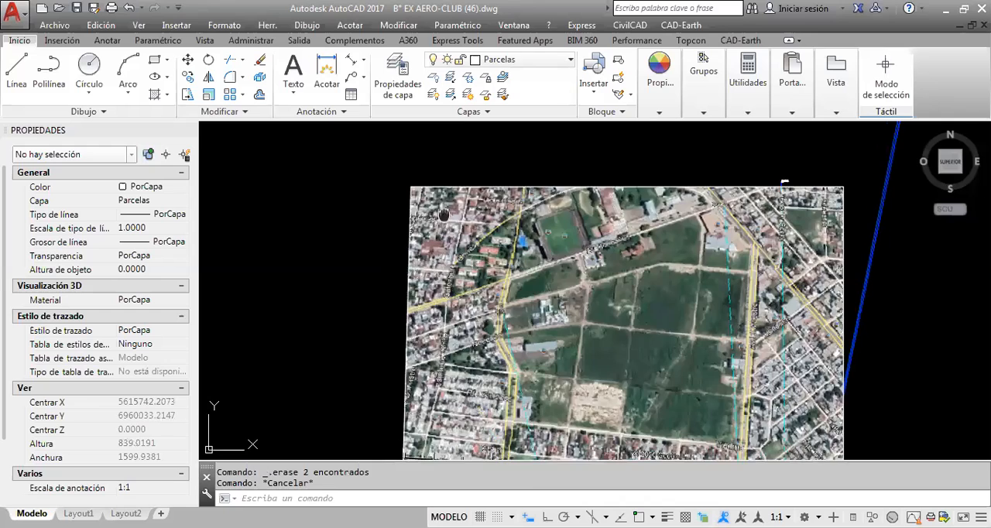
left_click(428, 171)
left_click(402, 192)
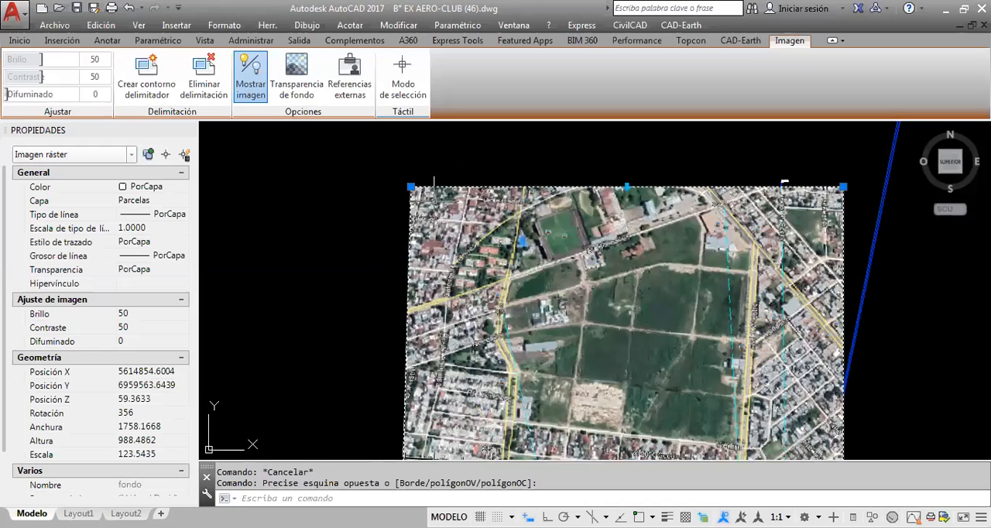
right_click(443, 207)
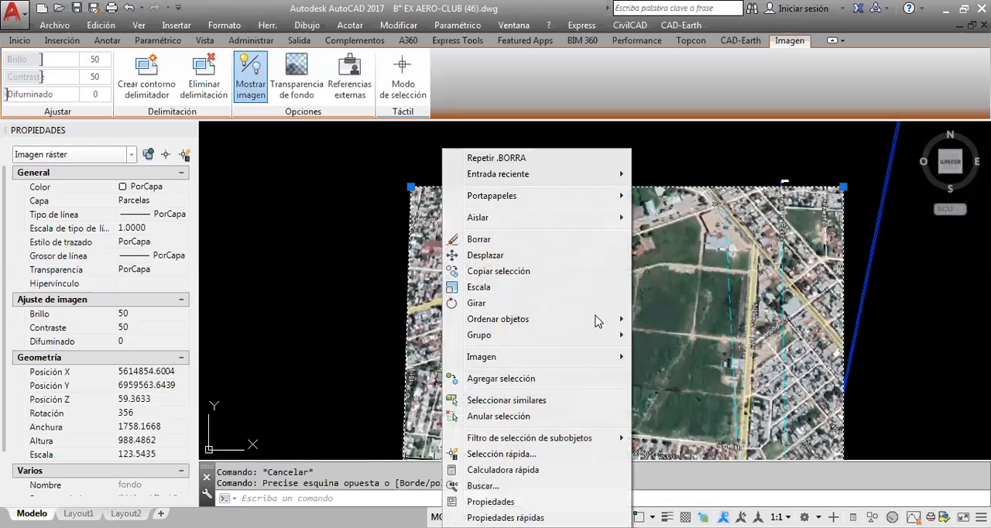
mouse_move(603, 320)
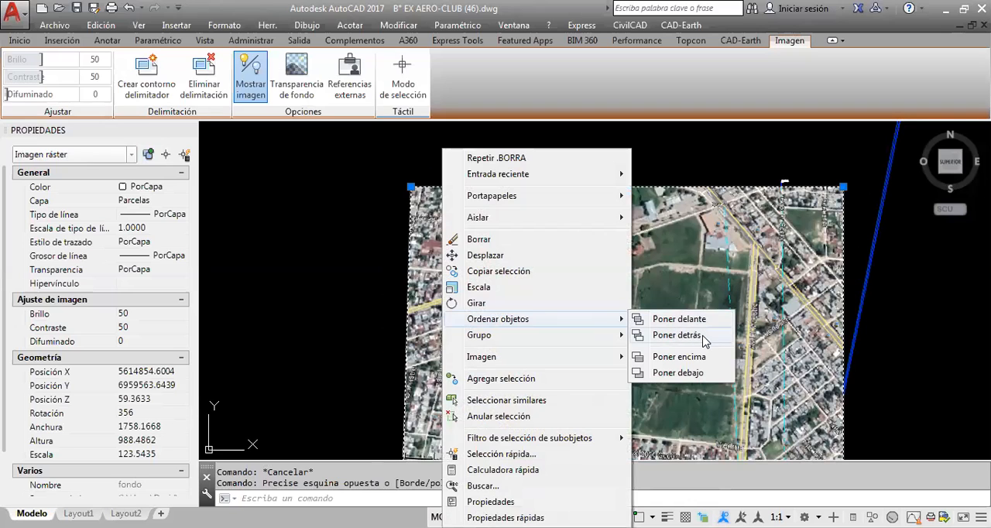
left_click(681, 334)
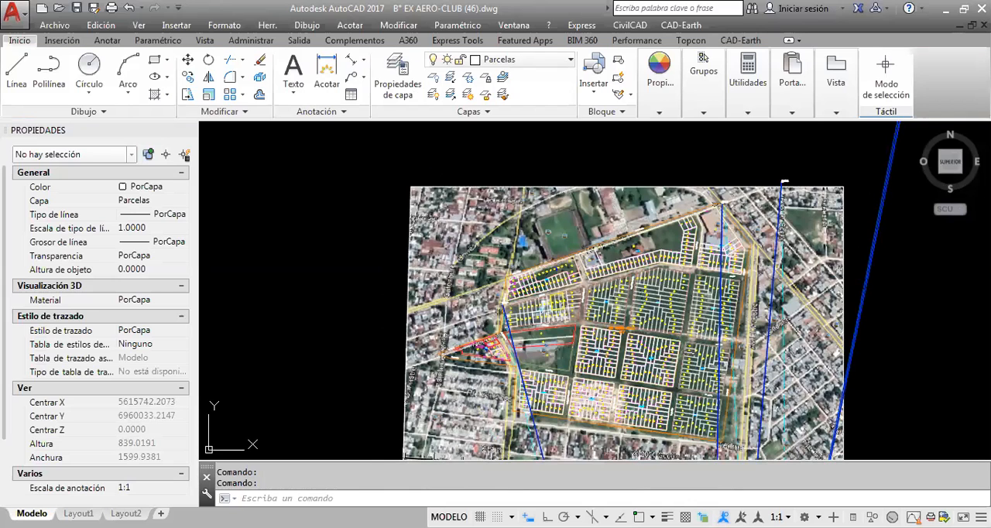
Select the aerial image and examine its fit over the northern part of the parcel plan
key("Escape")
scroll(591, 299, "up", 2)
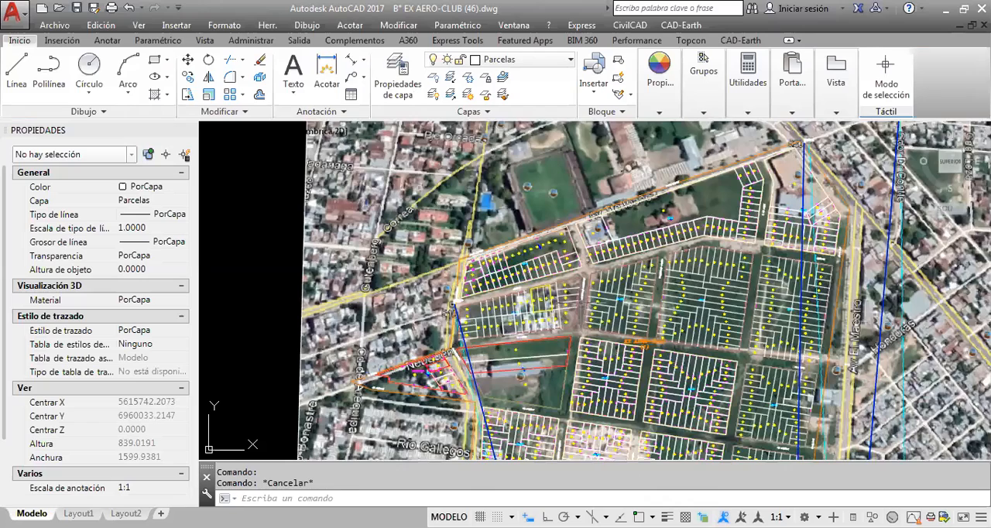
middle_click_drag(550, 226, 522, 211)
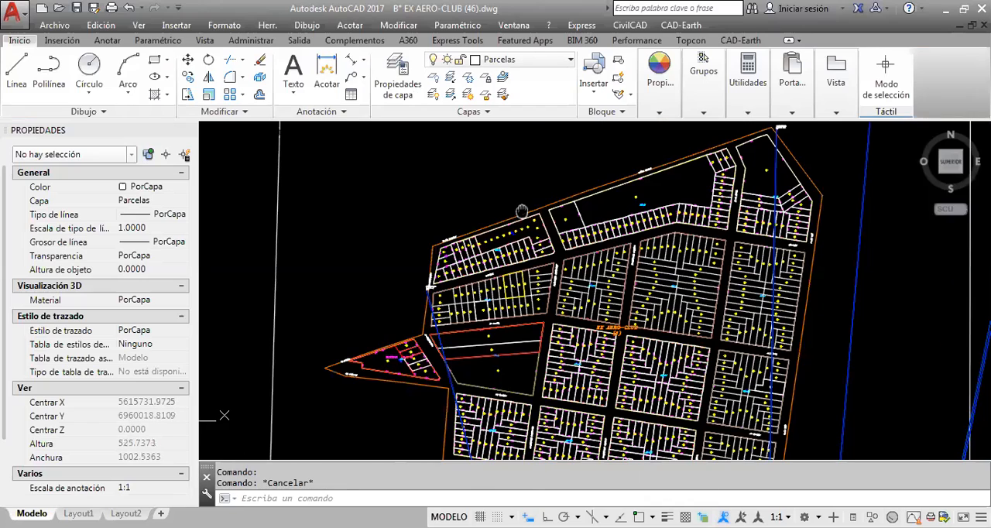
middle_click_drag(522, 212, 489, 261)
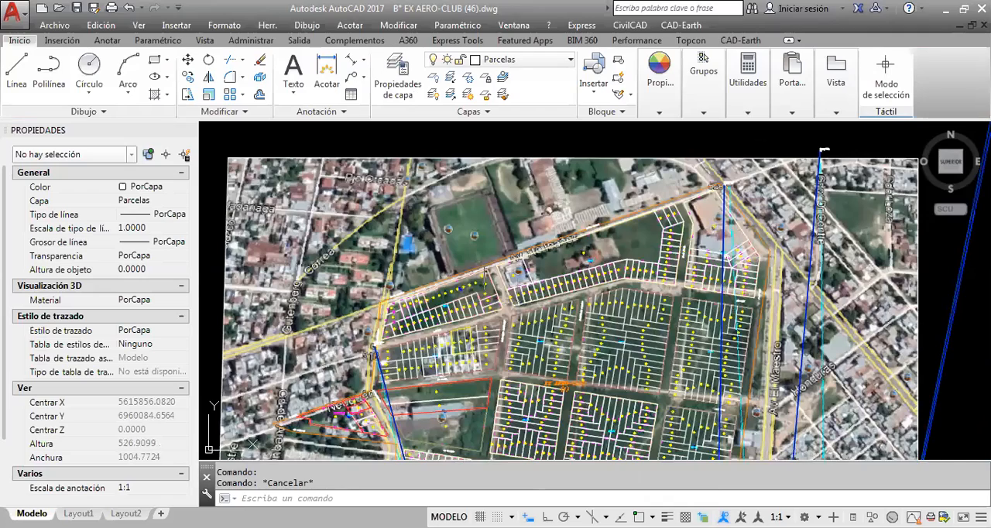
scroll(447, 297, "up", 2)
mouse_move(447, 296)
middle_mouse_down()
mouse_move(496, 255)
mouse_move(531, 318)
middle_mouse_up()
left_click(514, 175)
left_click(463, 291)
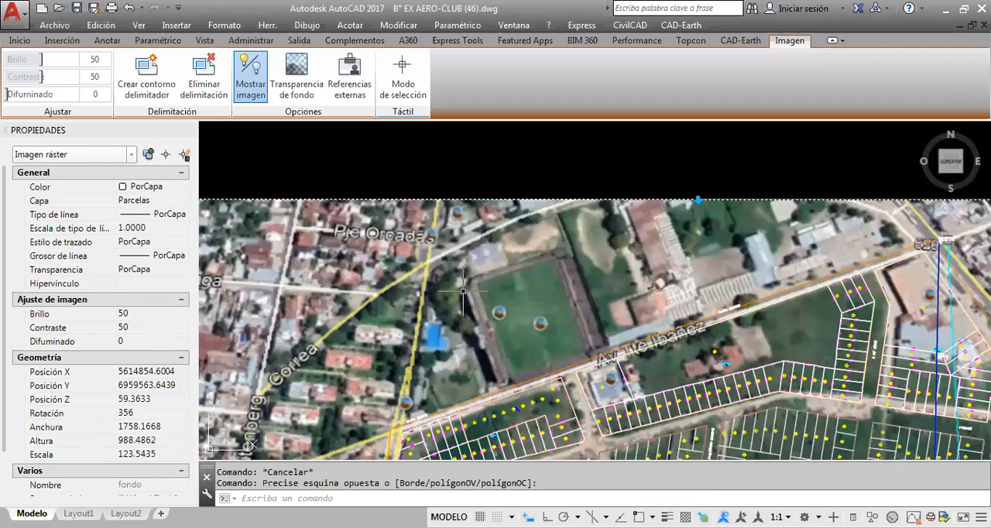
Examine how the aerial image matches the parcel boundaries along Av. Tte Ibañez, especially at parcel 1 in the northwest corner
scroll(401, 435, "up", 2)
middle_click_drag(402, 434, 385, 360)
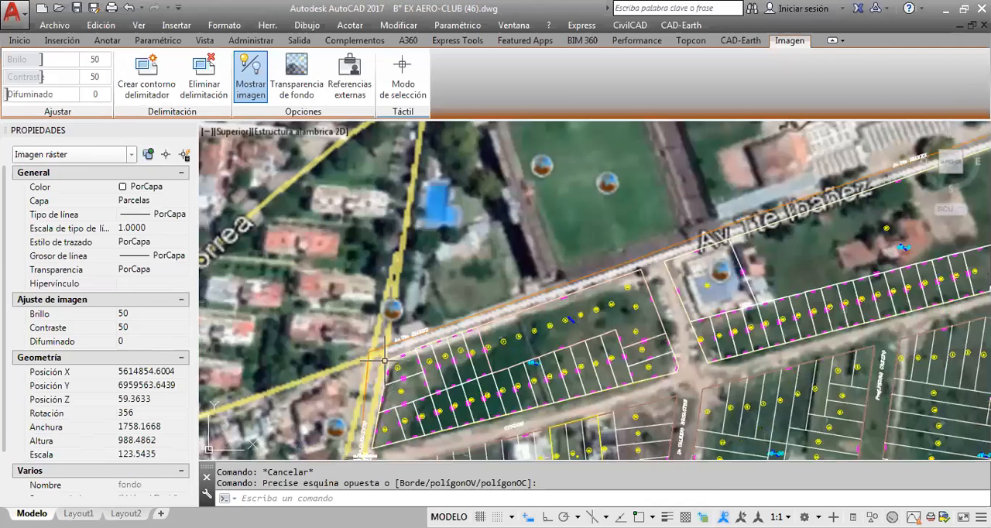
scroll(385, 360, "up", 2)
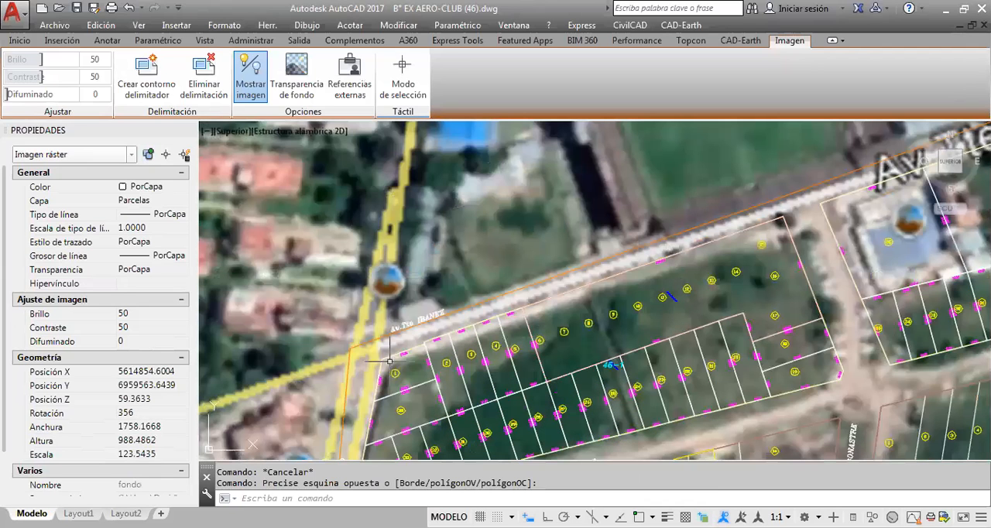
scroll(389, 361, "down", 1)
scroll(387, 357, "up", 1)
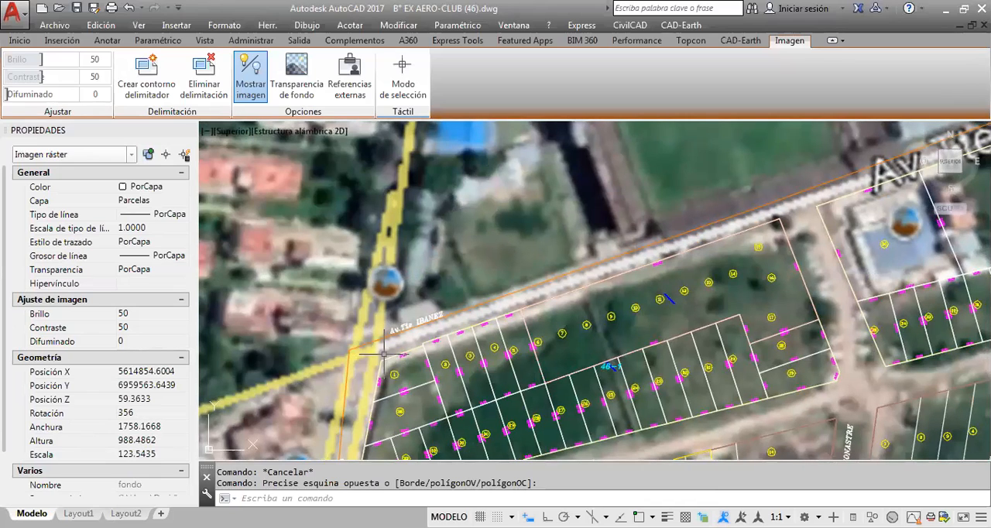
scroll(384, 354, "up", 3)
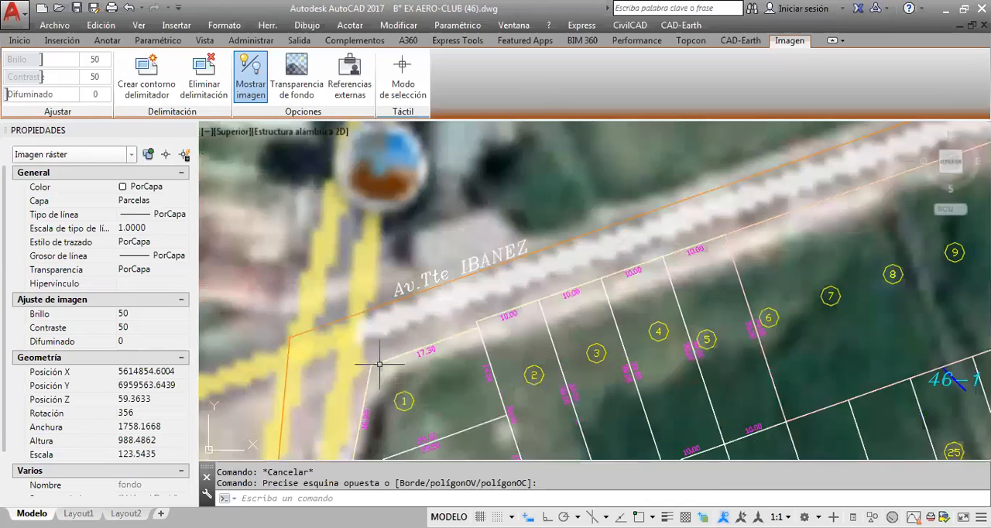
scroll(379, 364, "down", 5)
middle_click_drag(374, 361, 265, 384)
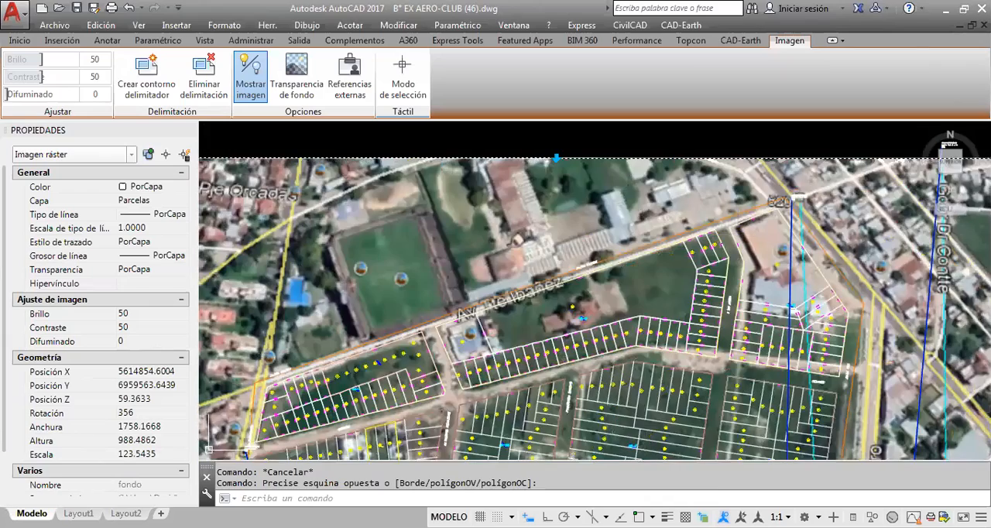
scroll(558, 265, "down", 2)
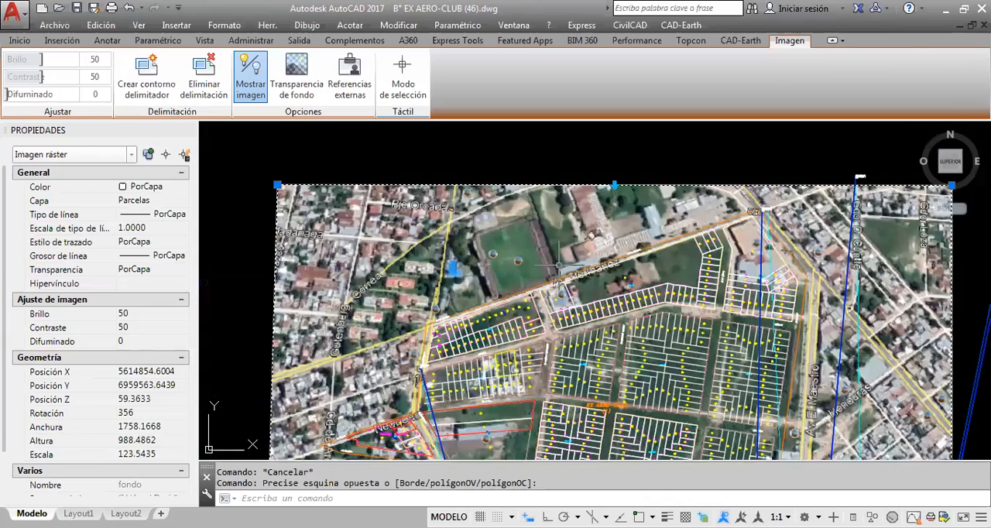
scroll(557, 265, "up", 6)
scroll(484, 277, "down", 5)
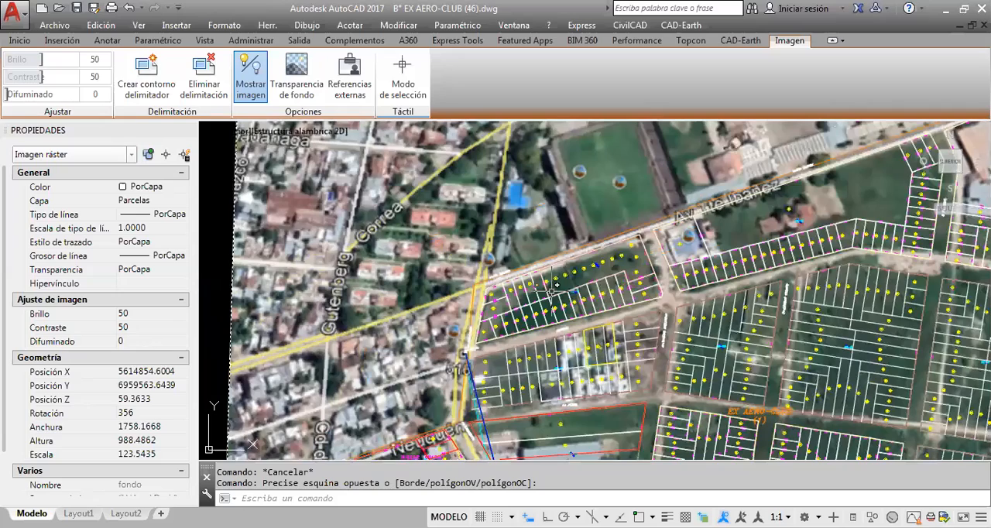
scroll(555, 286, "down", 2)
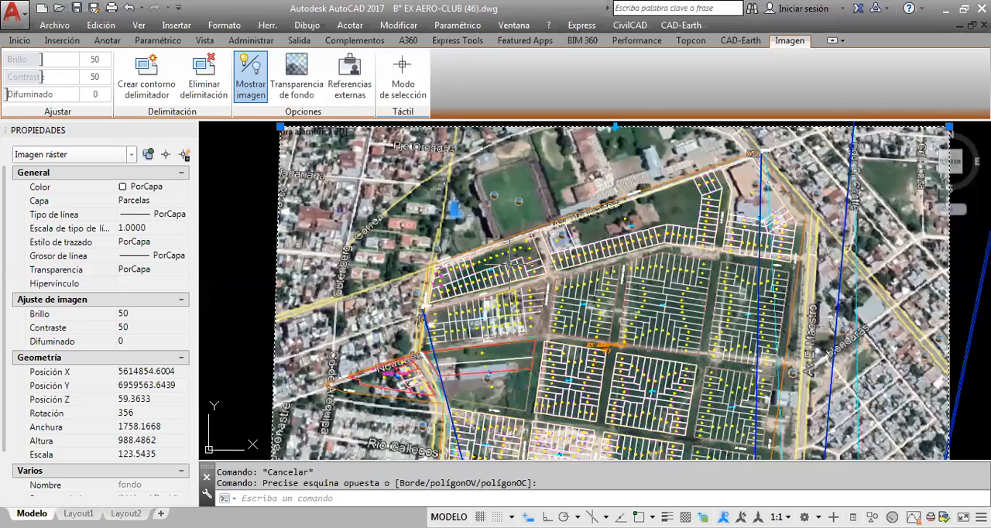
scroll(519, 141, "up", 2)
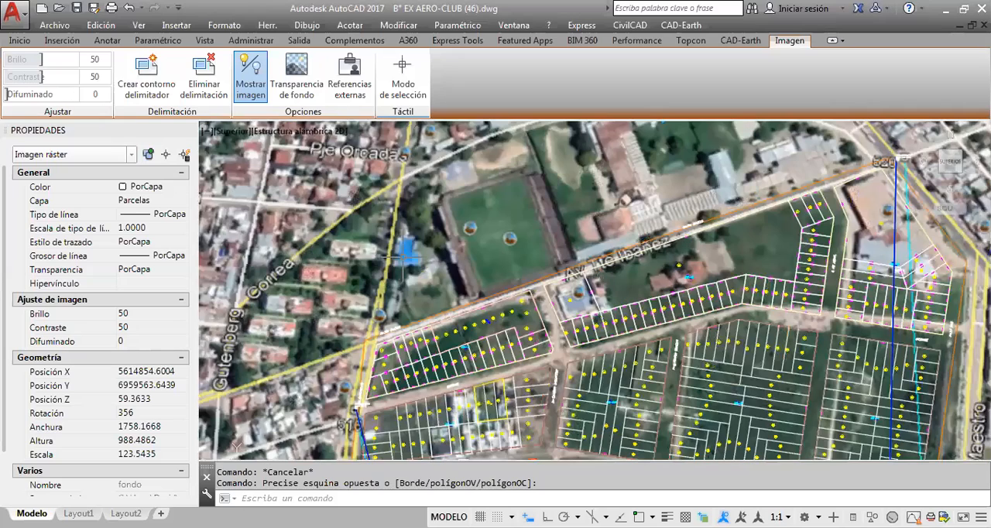
middle_click_drag(747, 216, 741, 244)
key("Escape")
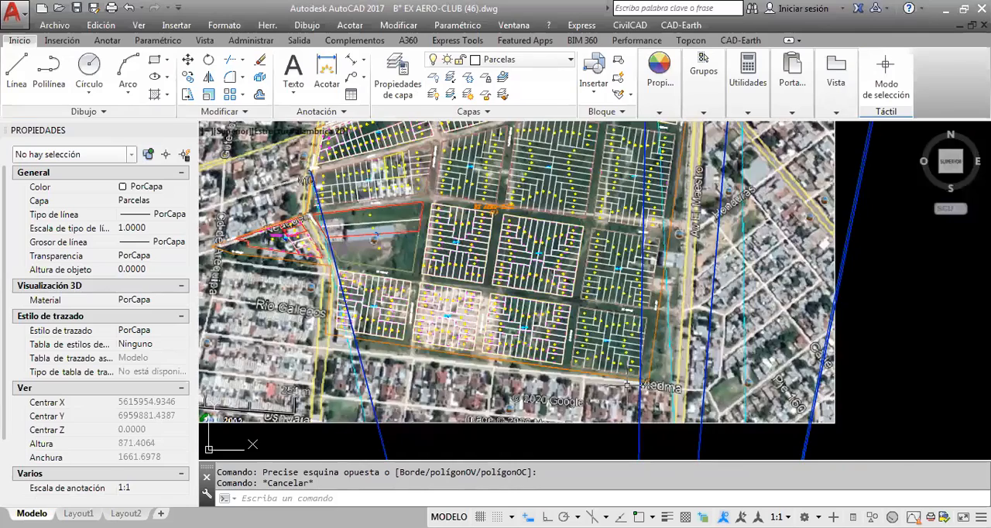
Examine how the aerial image matches the parcel plan at its southeast corner, near the Viedma street label
scroll(627, 385, "up", 5)
scroll(722, 345, "down", 2)
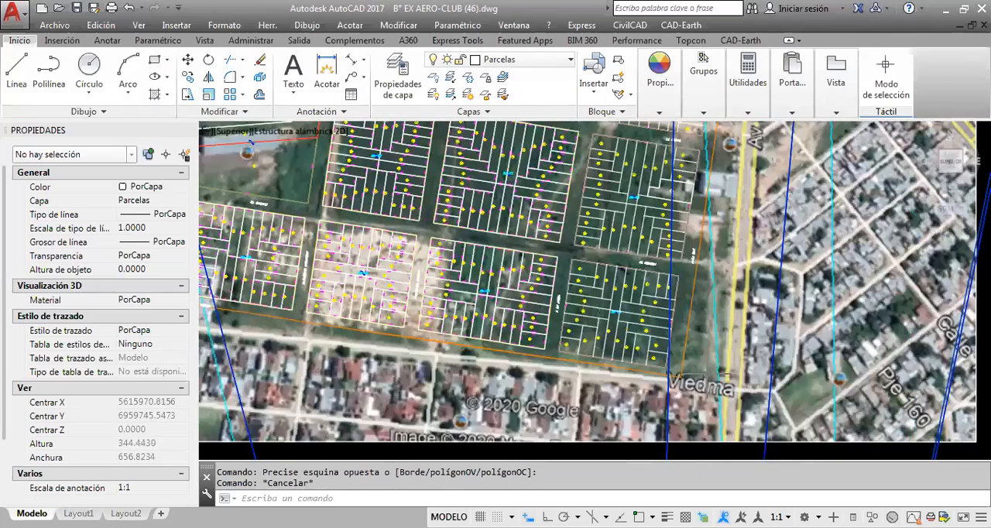
scroll(708, 364, "up", 2)
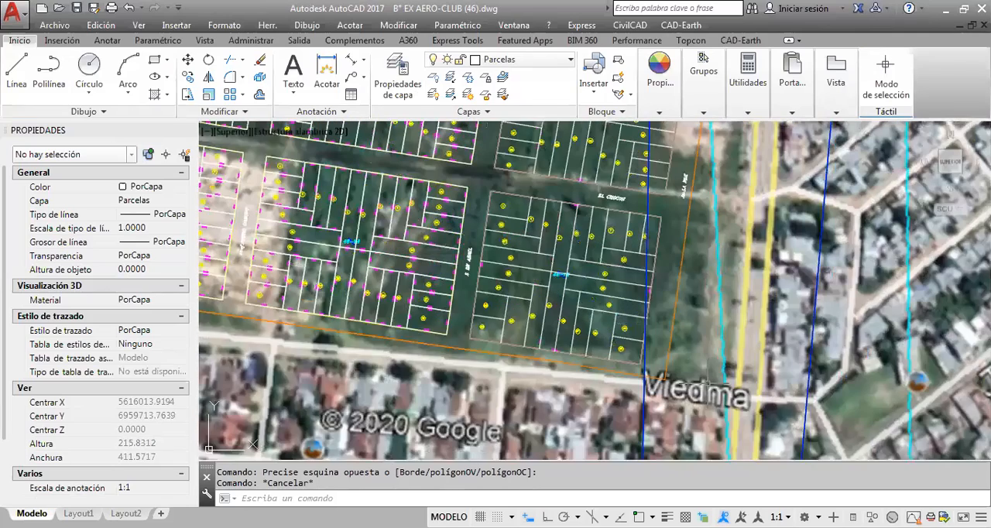
scroll(714, 375, "down", 2)
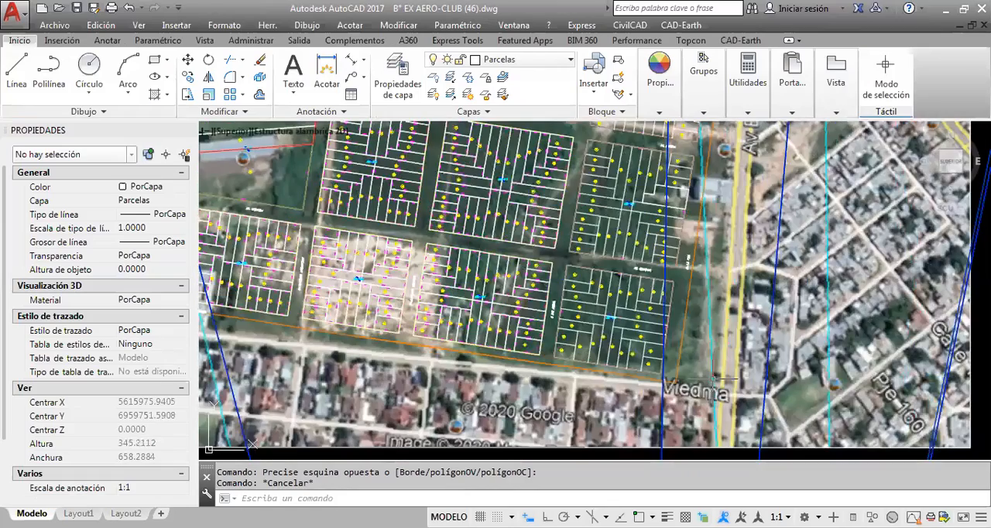
scroll(714, 378, "up", 2)
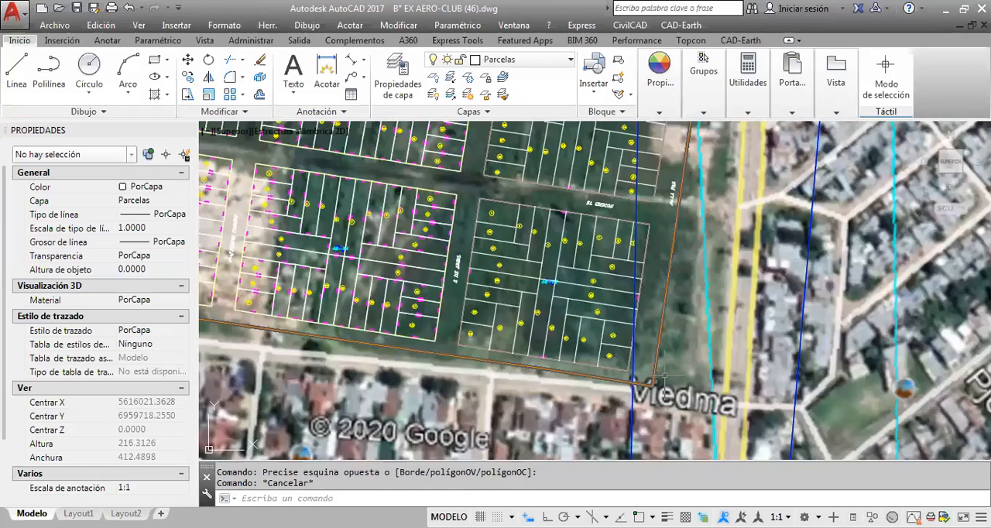
scroll(663, 376, "down", 4)
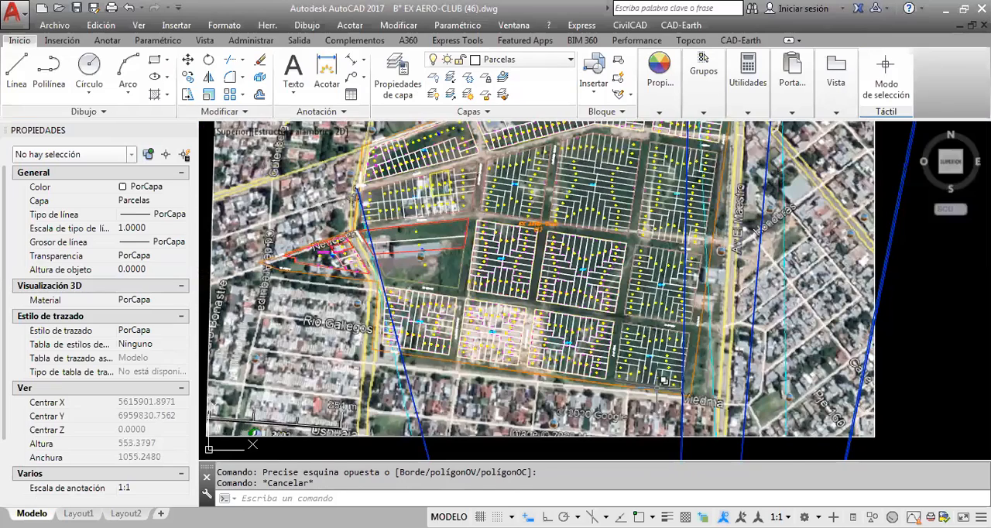
middle_click_drag(663, 379, 657, 446)
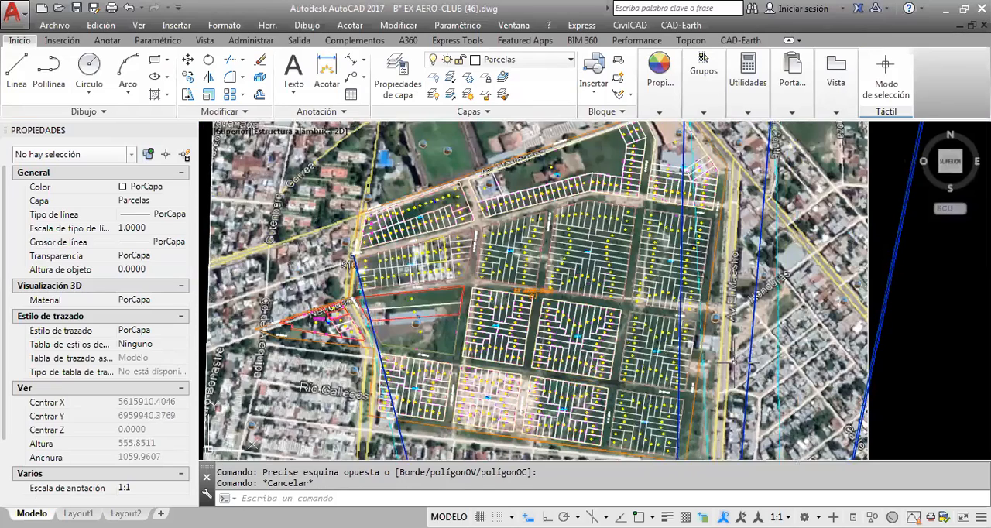
middle_click_drag(253, 445, 219, 373)
scroll(653, 338, "up", 2)
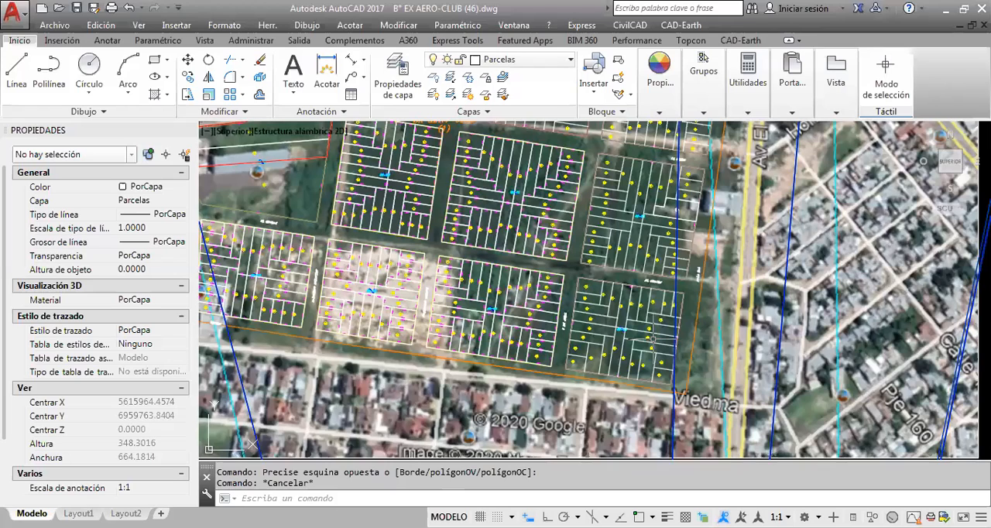
middle_click_drag(653, 338, 649, 315)
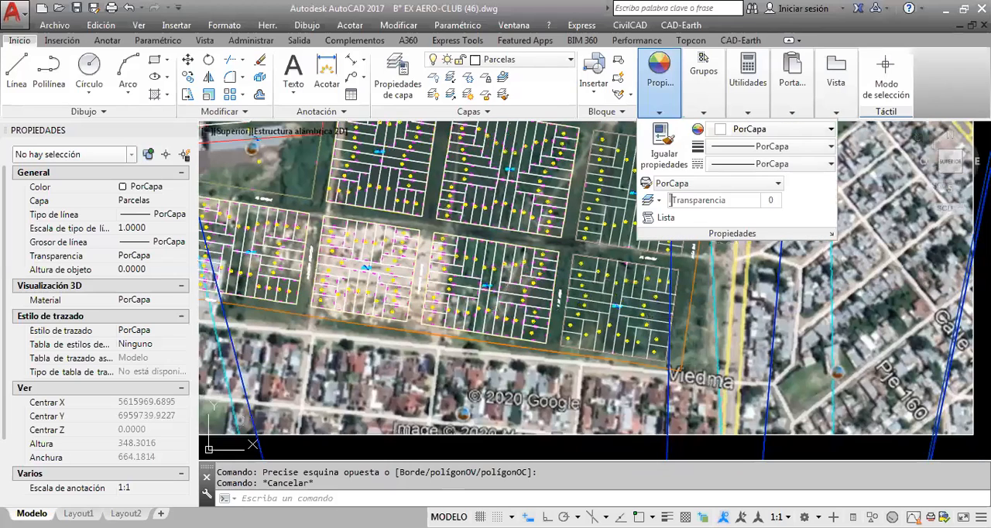
Save the Ex Aero-Club drawing with the aligned aerial image
scroll(682, 337, "down", 2)
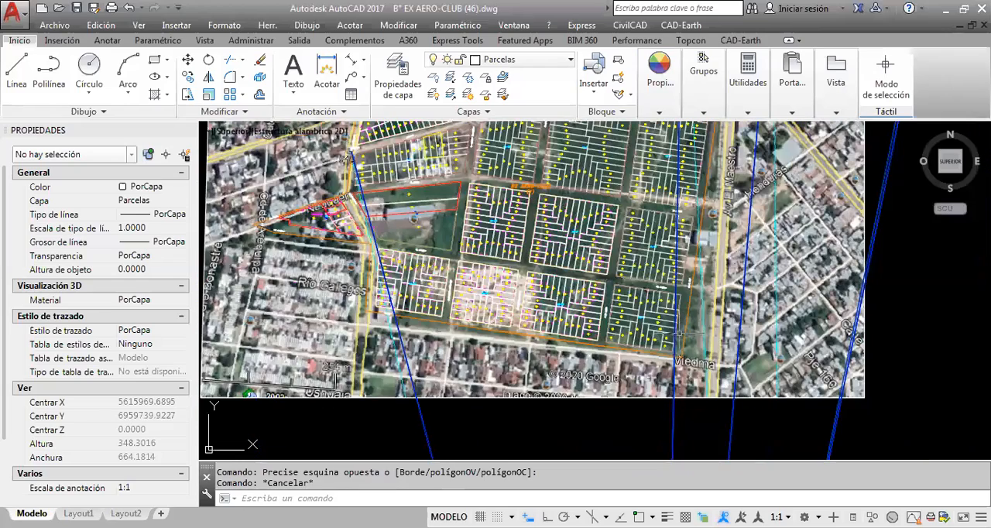
scroll(680, 333, "down", 2)
scroll(633, 304, "down", 2)
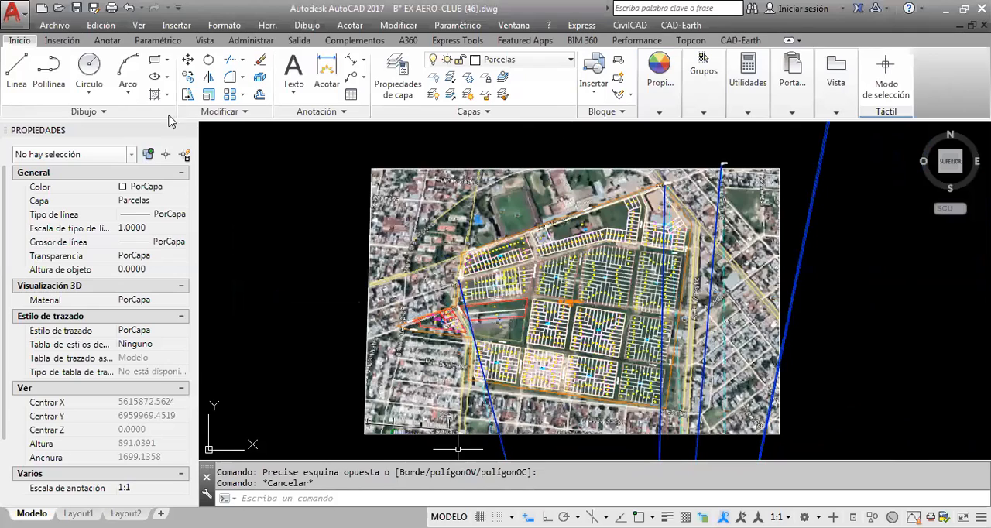
left_click(76, 8)
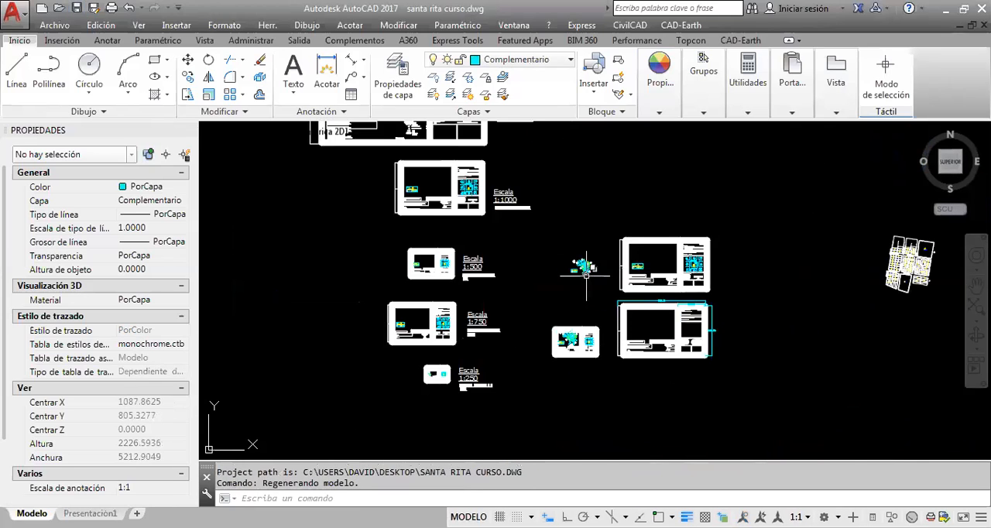
Examine the survey plan of lot 22 between Mza. 23 and Mza. 24 in santa rita curso.dwg
scroll(590, 273, "up", 3)
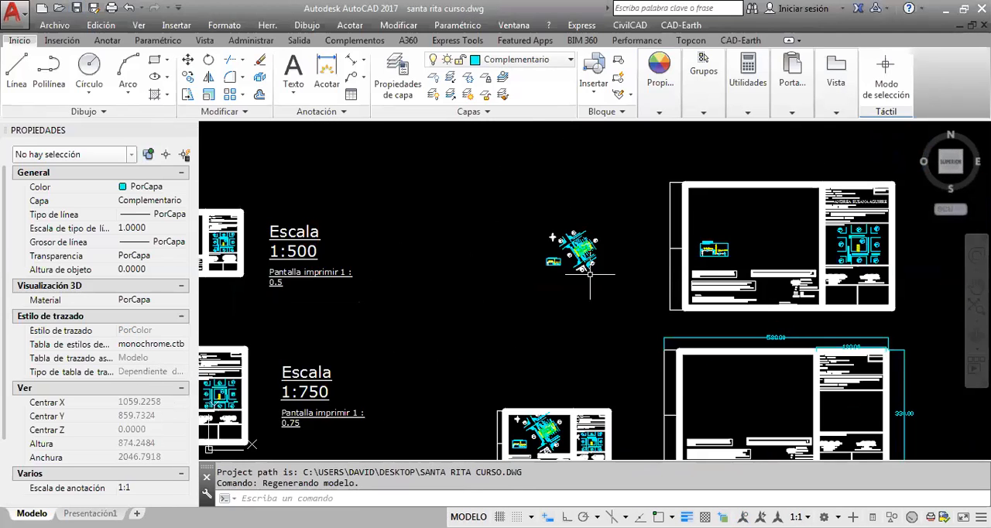
middle_click_drag(742, 342, 723, 270)
scroll(669, 386, "up", 4)
mouse_move(563, 317)
middle_mouse_down()
mouse_move(715, 316)
mouse_move(650, 325)
mouse_move(648, 336)
middle_mouse_up()
scroll(659, 313, "down", 2)
middle_click_drag(631, 270, 577, 454)
scroll(528, 261, "up", 7)
middle_click_drag(550, 236, 595, 314)
scroll(594, 314, "down", 3)
scroll(577, 283, "up", 5)
scroll(578, 282, "up", 2)
middle_click_drag(577, 283, 594, 302)
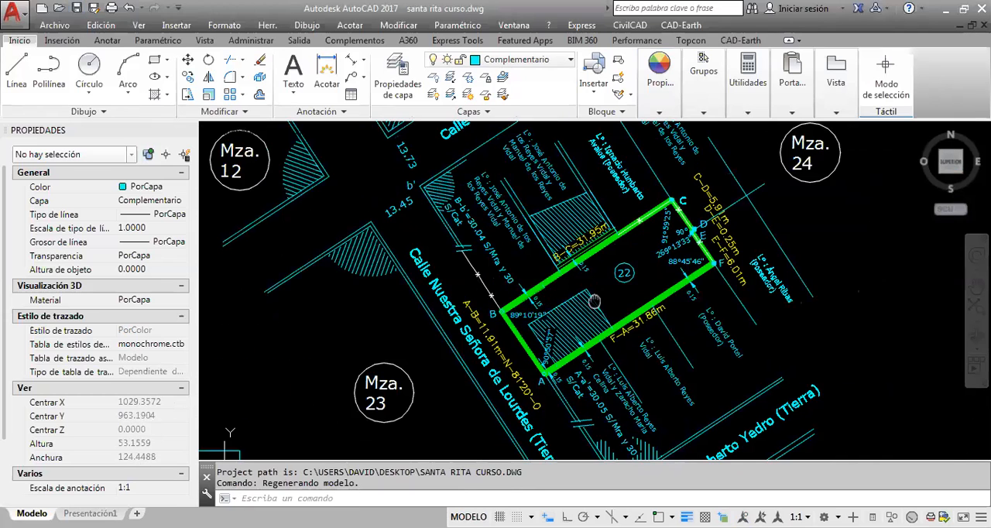
scroll(594, 301, "down", 2)
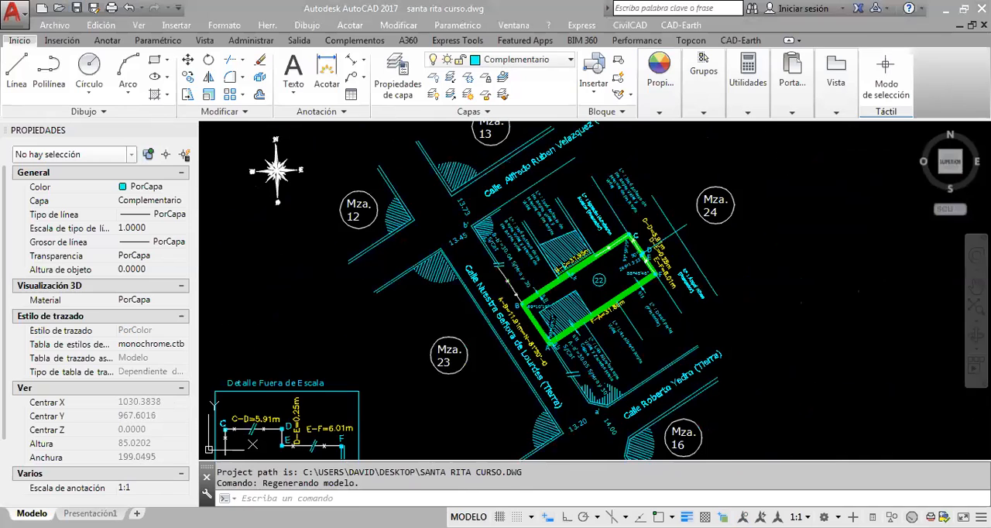
Compare the green lot plan on Calle 9 de Julio in curso.dwg with lot 22 in santa rita curso.dwg
key("ctrl+Tab")
mouse_move(645, 389)
middle_mouse_down()
mouse_move(606, 302)
mouse_move(617, 264)
mouse_move(598, 285)
mouse_move(557, 254)
middle_mouse_up()
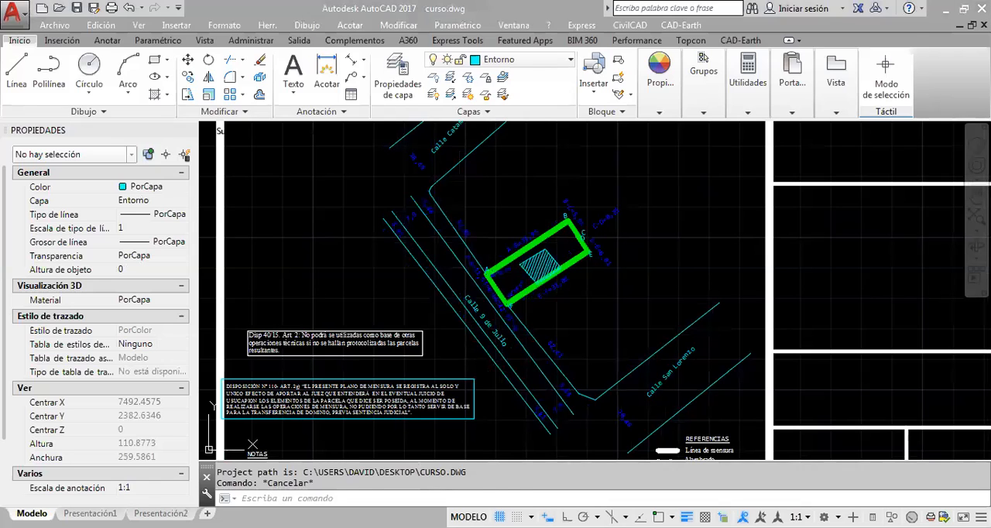
key("ctrl+Tab")
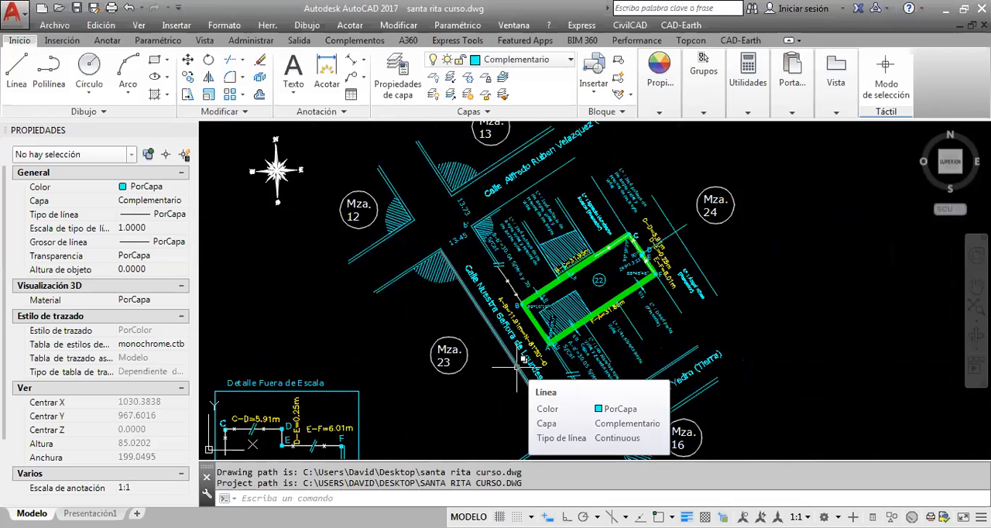
middle_click_drag(519, 309, 481, 269)
scroll(500, 288, "up", 2)
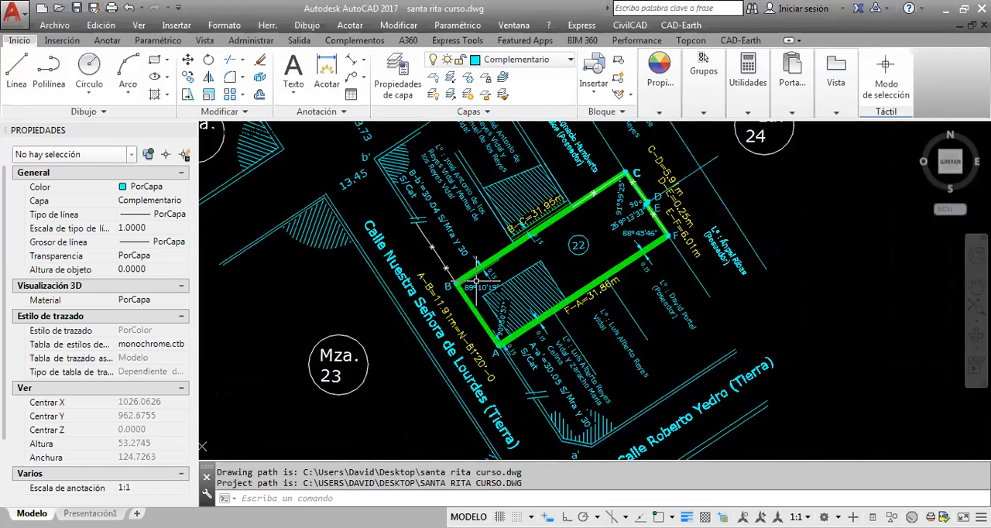
middle_click_drag(587, 275, 553, 295)
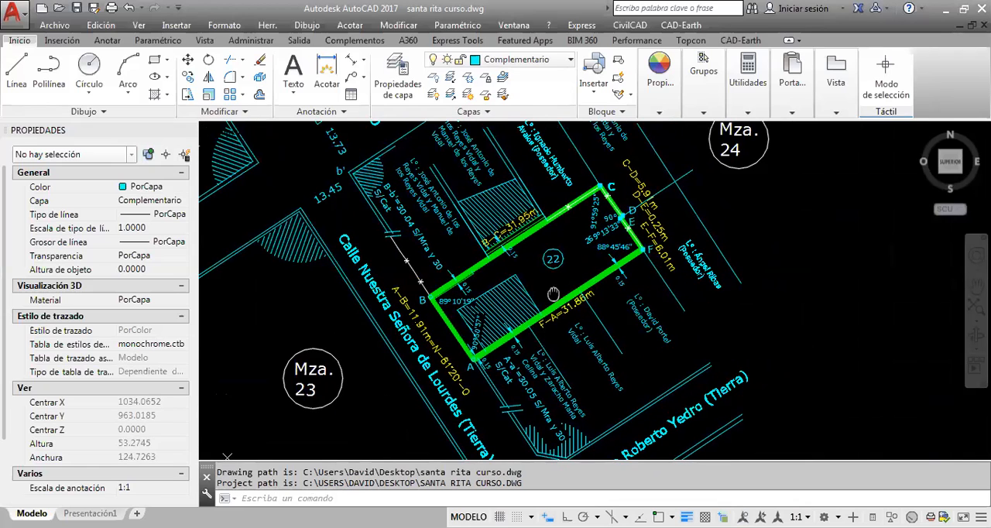
scroll(553, 294, "down", 2)
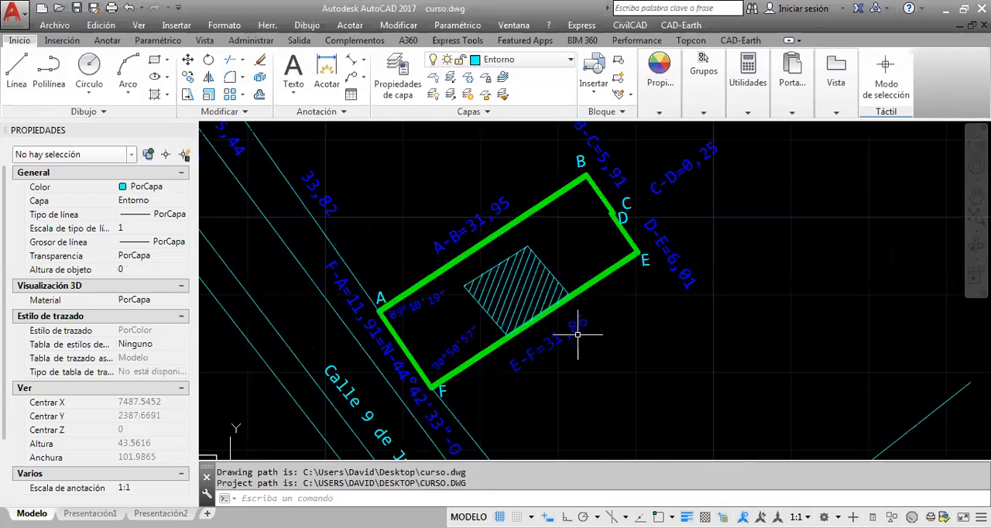
Return to curso.dwg and inspect the dimension text of side E-F on the green lot
left_click(573, 335)
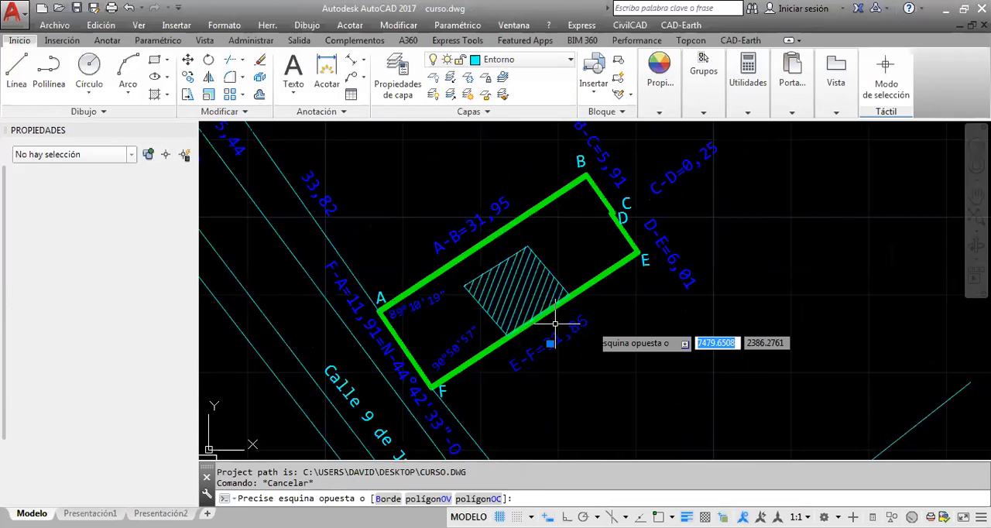
left_click(543, 328)
key("Escape")
scroll(550, 331, "up", 2)
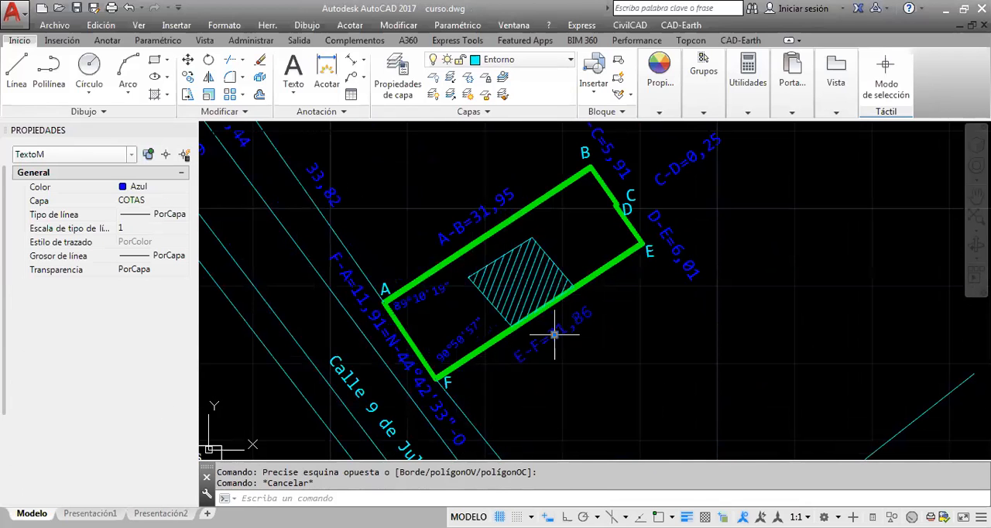
left_click(555, 335)
key("Escape")
key("Escape")
scroll(567, 310, "down", 2)
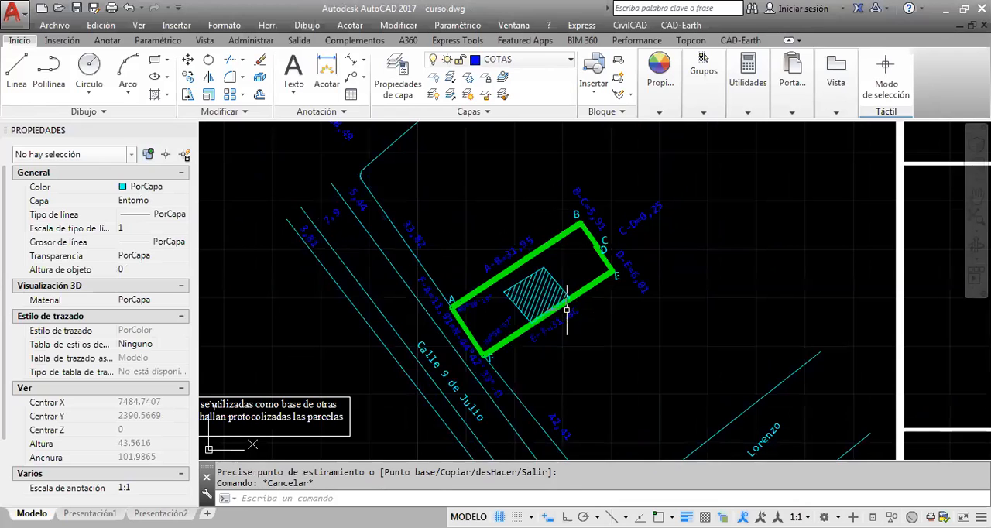
Draw a neighbouring boundary line running outward from side E-F of the green lot, starting between vertex F and the hatched area
scroll(575, 338, "up", 4)
left_click(18, 69)
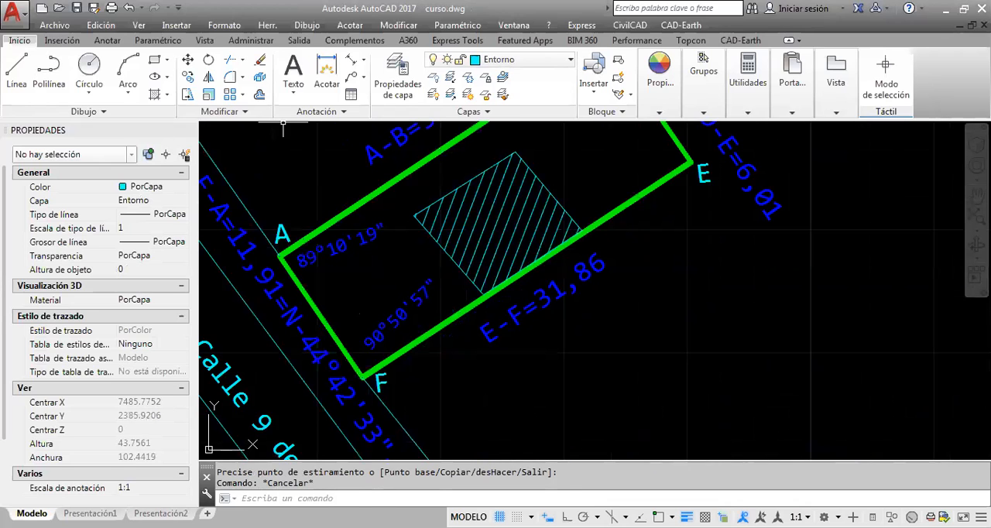
left_click(462, 308)
left_click(573, 449)
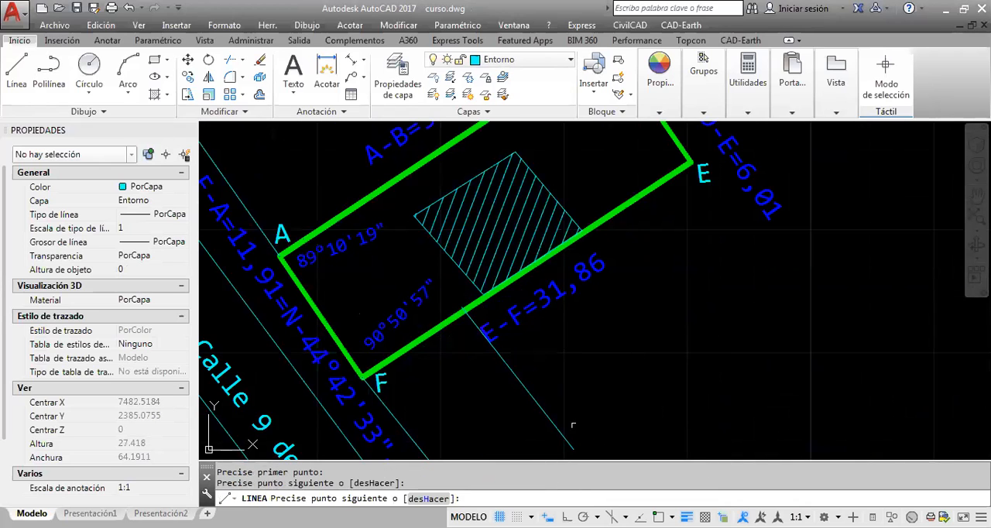
key("Escape")
Copy the boundary line and paste it once more on side E-F and twice on side A-B of the green lot
left_click(575, 413)
left_click(523, 447)
key("ctrl+c")
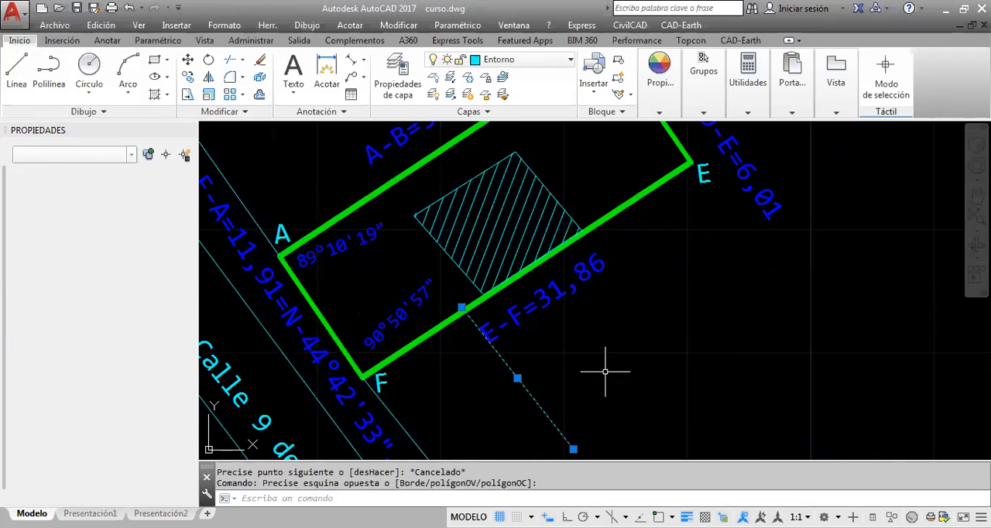
key("ctrl+v")
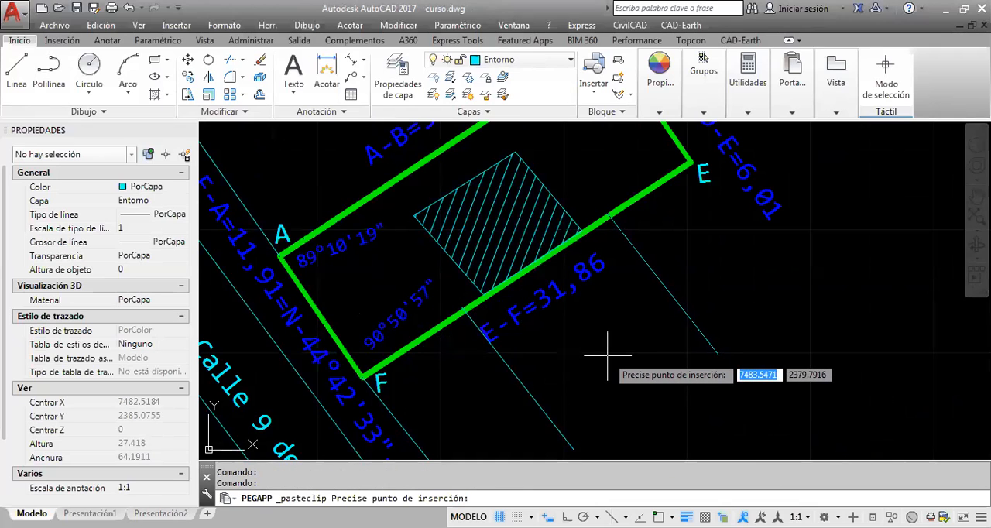
scroll(480, 322, "down", 2)
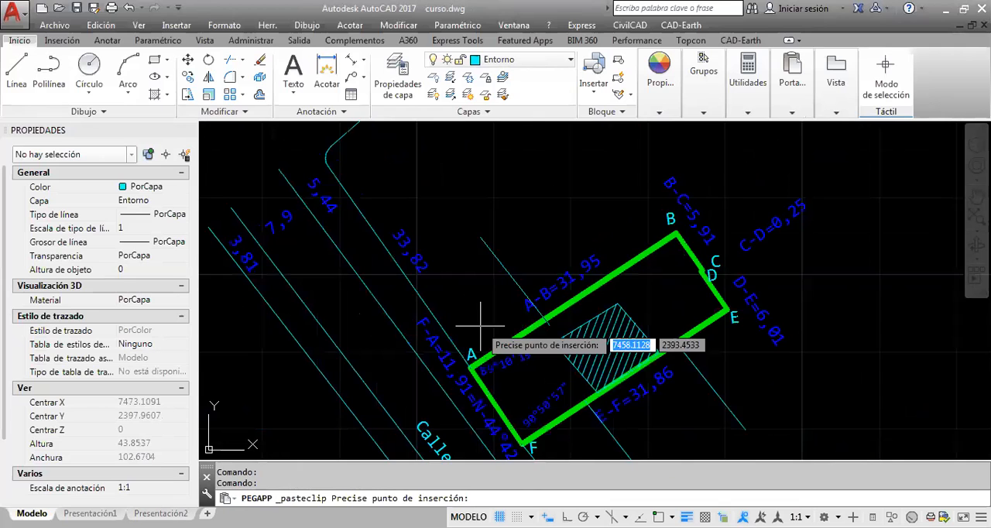
left_click(562, 263)
middle_click_drag(502, 300, 525, 213)
key("Escape")
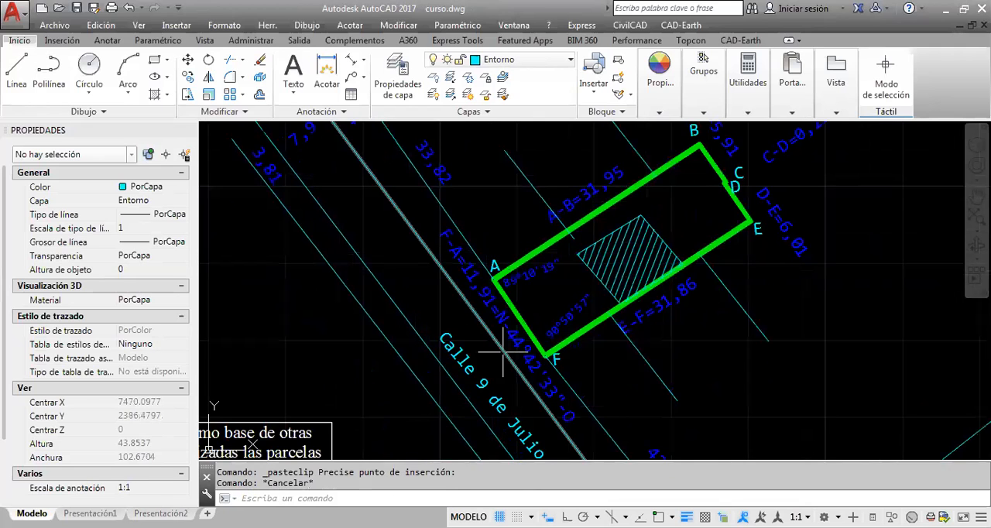
Copy the "Calle 9 de Julio" street text and paste it into the neighbouring parcel above side A-B
left_click(448, 330)
key("ctrl+c")
middle_click_drag(471, 160, 483, 319)
key("ctrl+v")
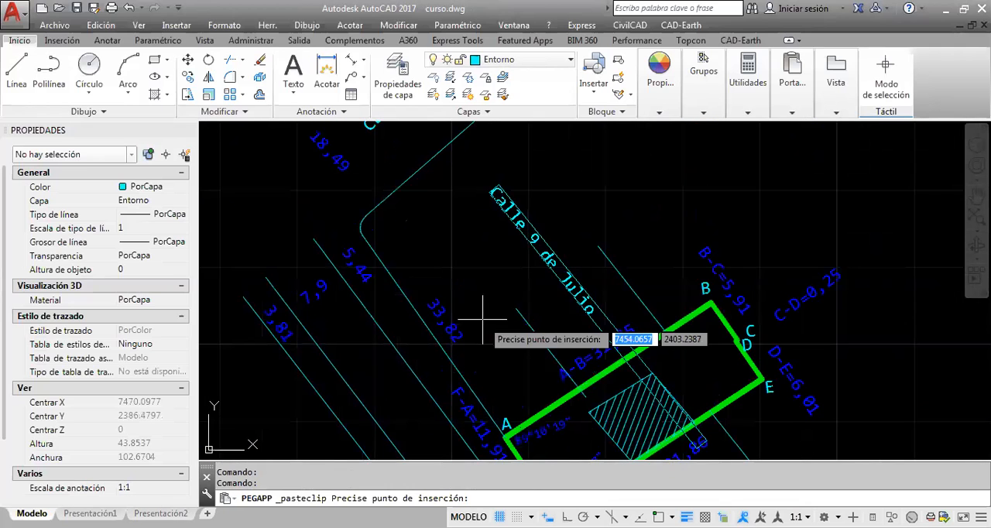
left_click(482, 319)
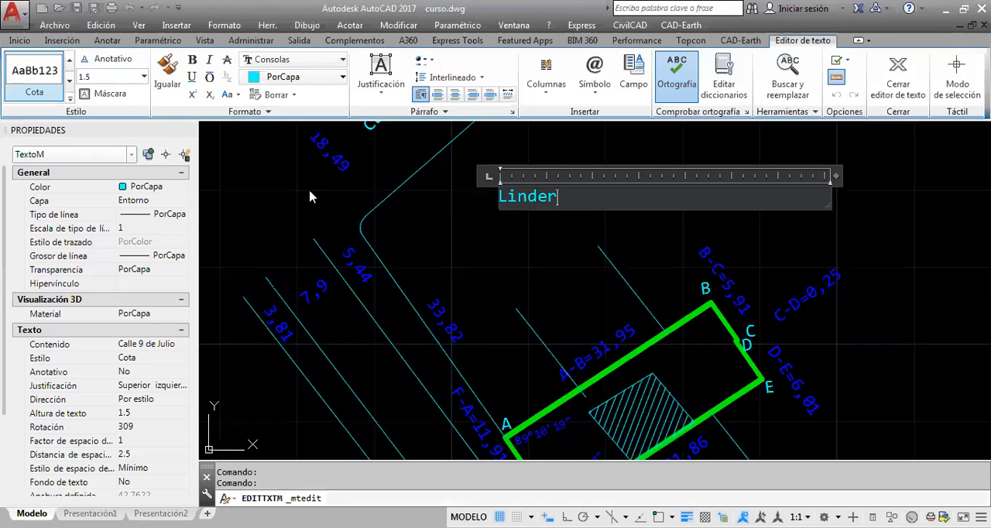
Change the content of the pasted street text to "L°S/mra ..."
key("BackSpace")
key("BackSpace")
key("BackSpace")
key("BackSpace")
key("BackSpace")
type("°S/mra ...")
left_click(544, 235)
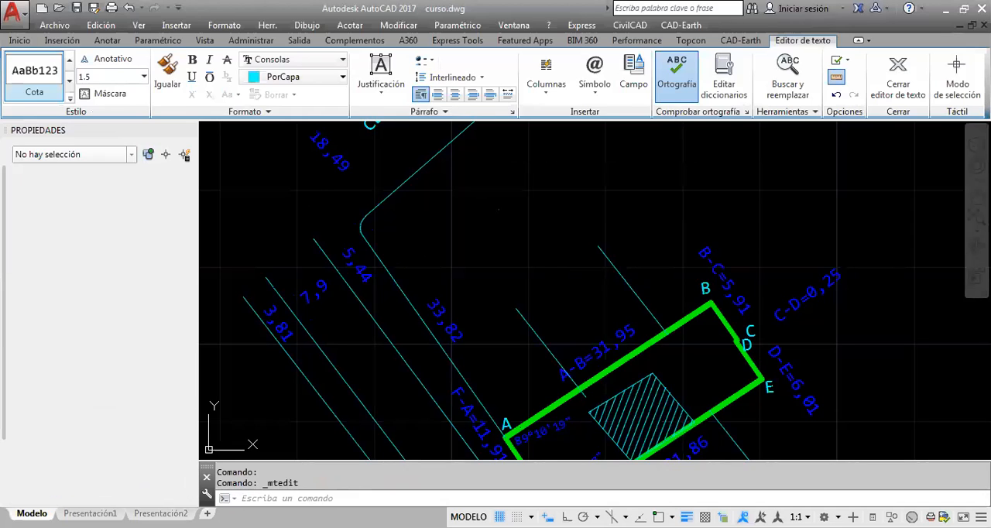
key("Escape")
Switch to santa rita curso.dwg and examine the adjoining owner labels, measurements and streets around lot 22
scroll(558, 232, "down", 2)
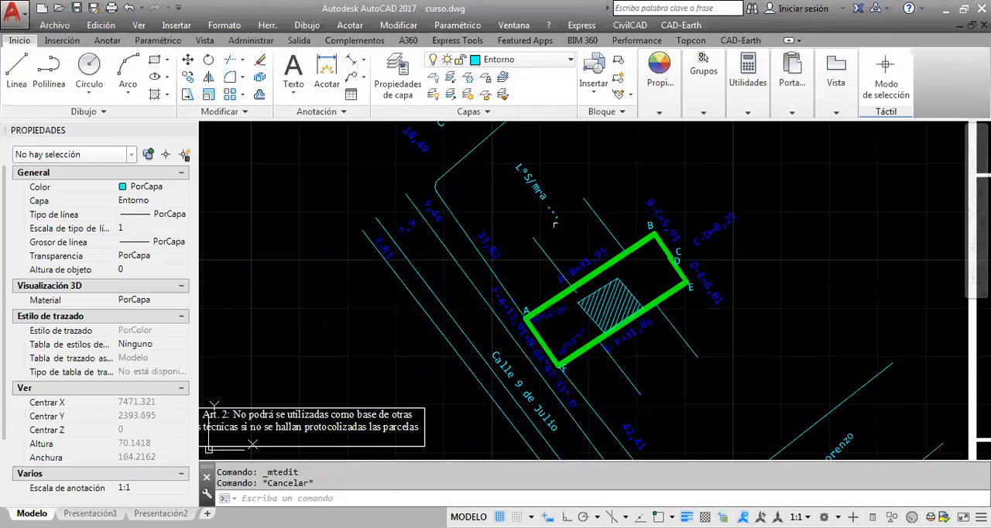
scroll(554, 223, "down", 2)
middle_click_drag(577, 247, 497, 329)
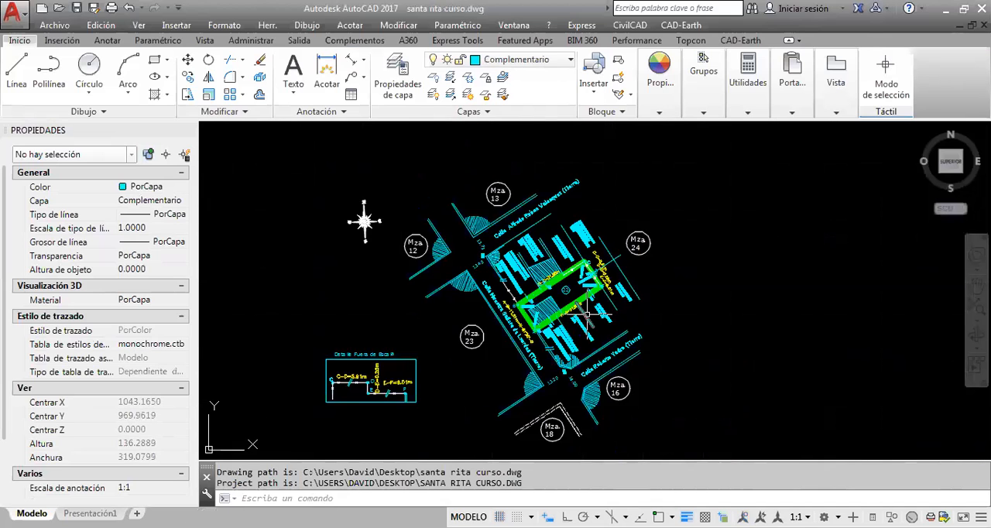
middle_click_drag(541, 292, 552, 289)
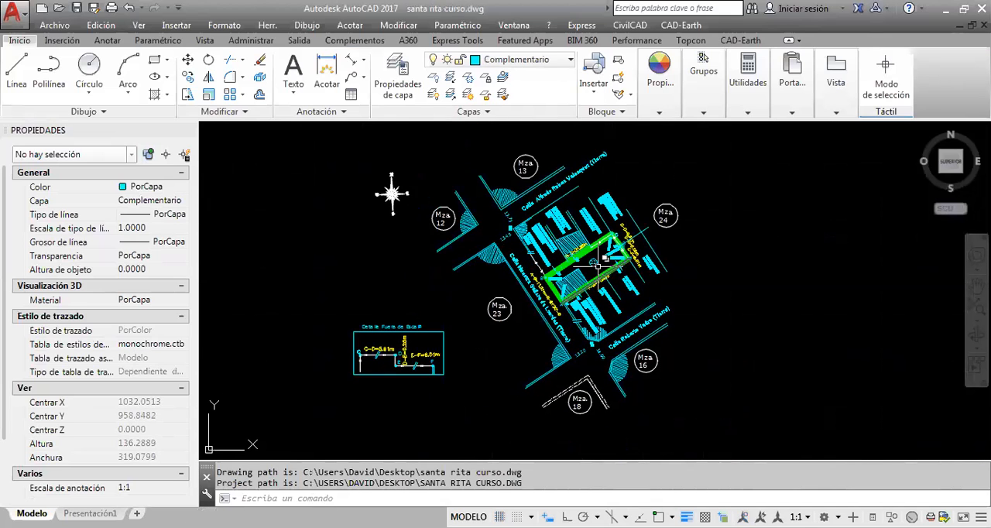
scroll(566, 282, "up", 2)
scroll(528, 245, "up", 4)
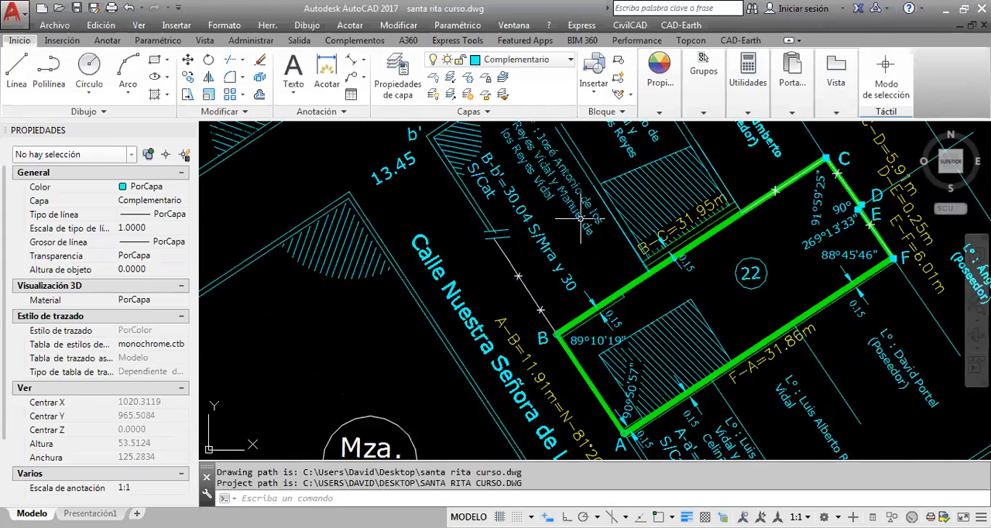
scroll(602, 268, "down", 4)
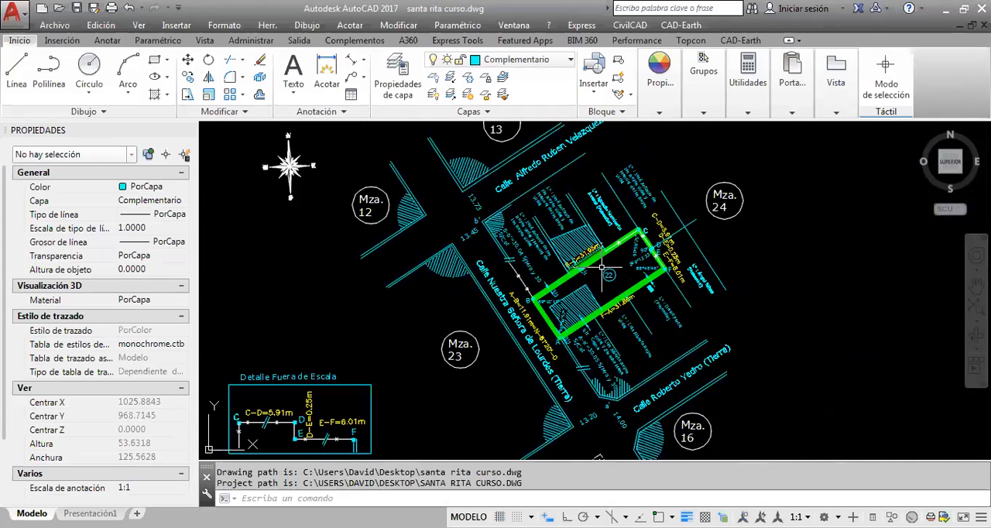
scroll(579, 297, "up", 2)
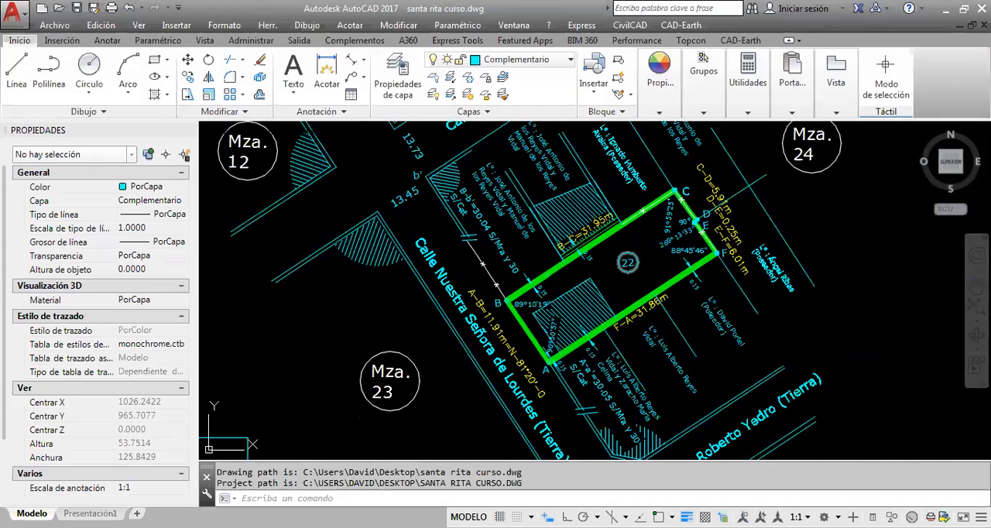
scroll(627, 262, "down", 2)
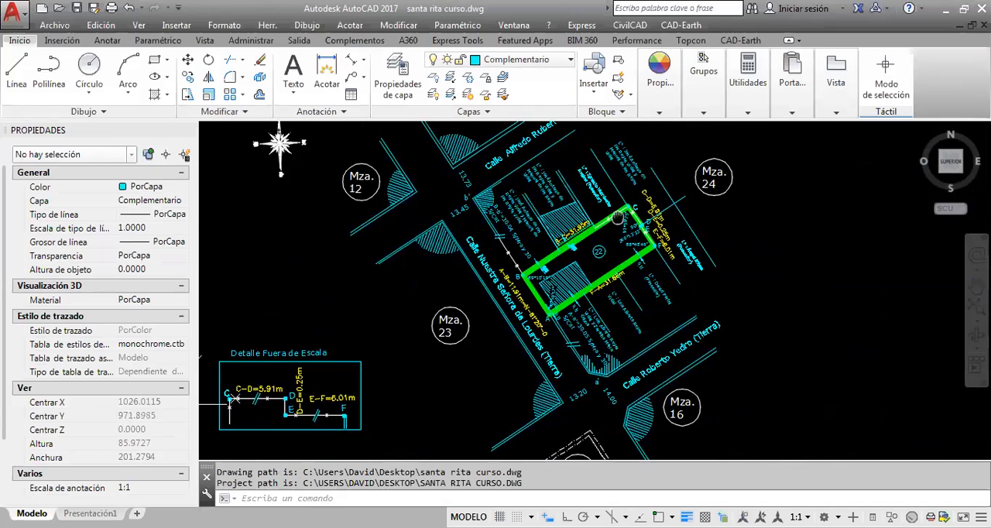
middle_click_drag(617, 218, 628, 240)
scroll(564, 247, "down", 4)
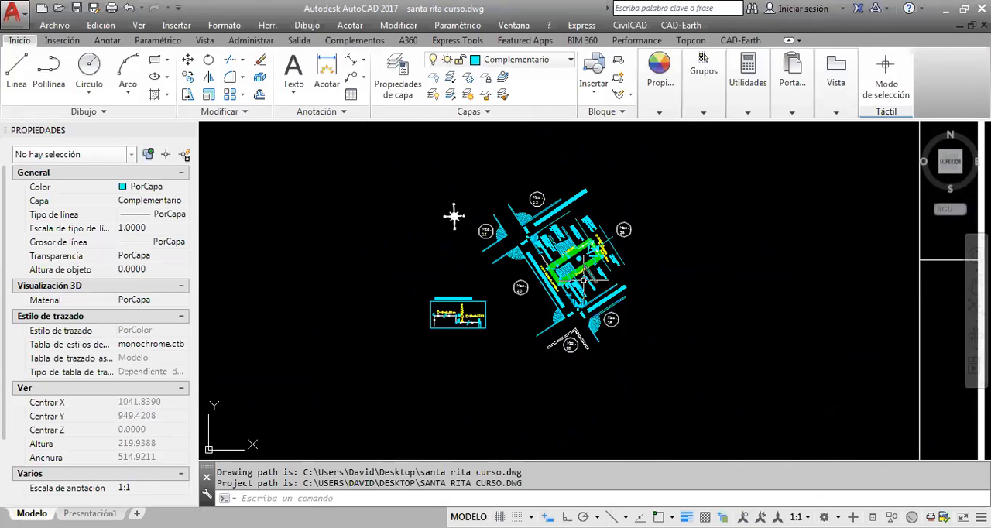
scroll(548, 286, "up", 4)
scroll(519, 287, "down", 2)
middle_click_drag(514, 289, 512, 317)
Examine the "Detalle Fuera de Escala" drawing and compare it with vertices C, D, E and F on lot 22
scroll(403, 348, "up", 2)
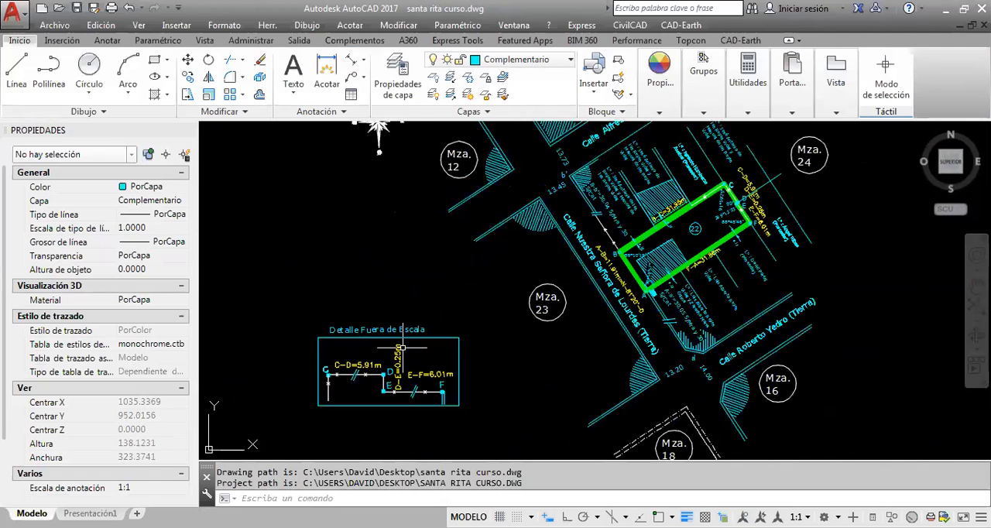
scroll(403, 347, "up", 2)
left_click(640, 384)
key("Escape")
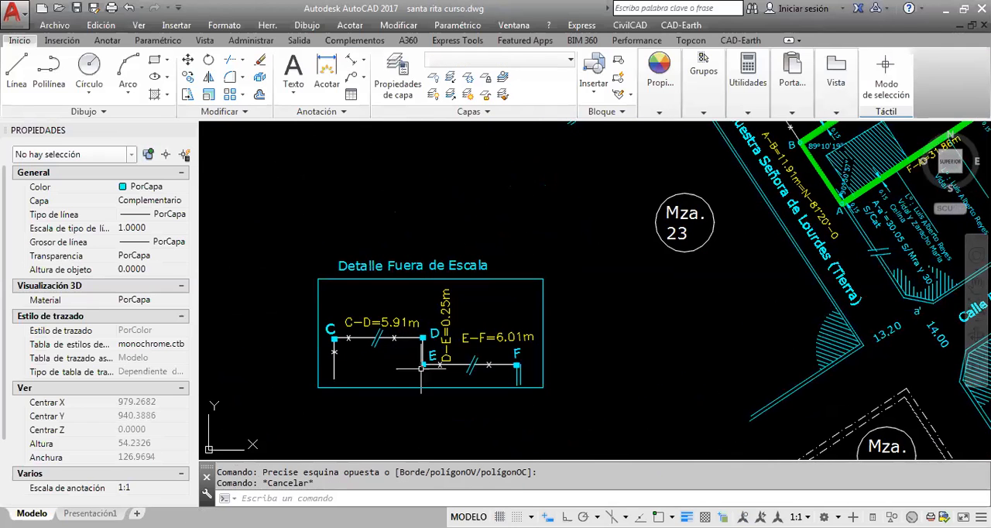
scroll(351, 373, "up", 2)
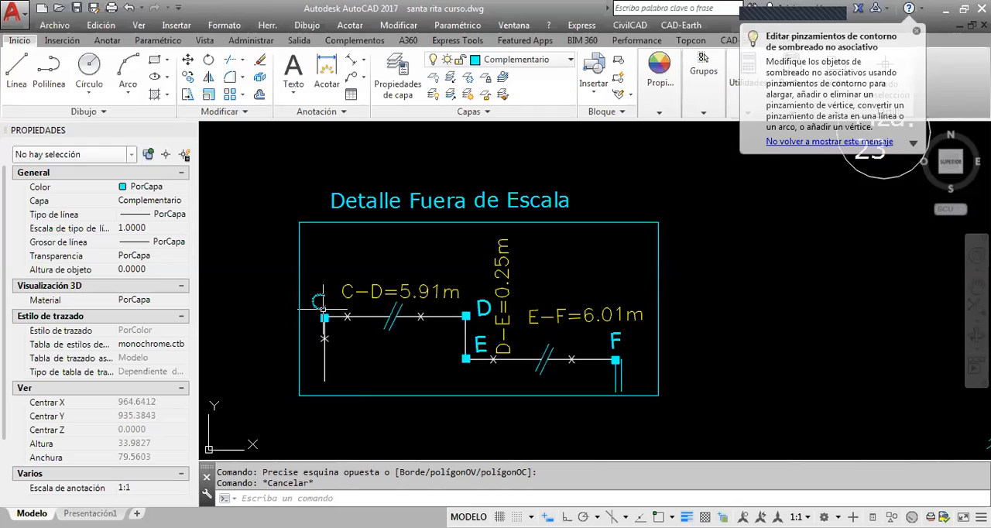
scroll(324, 314, "down", 1)
scroll(611, 294, "down", 1)
middle_click_drag(641, 324, 389, 366)
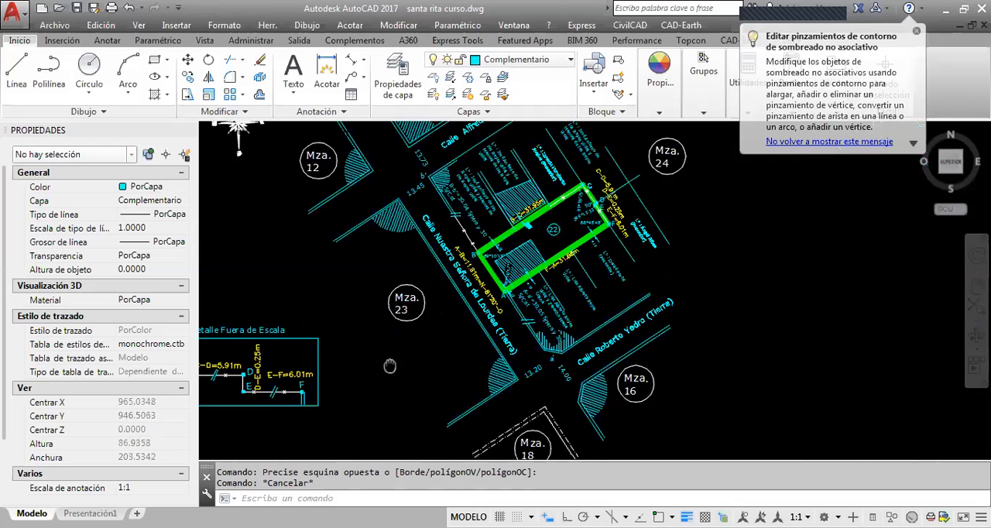
scroll(560, 207, "up", 3)
scroll(609, 201, "up", 3)
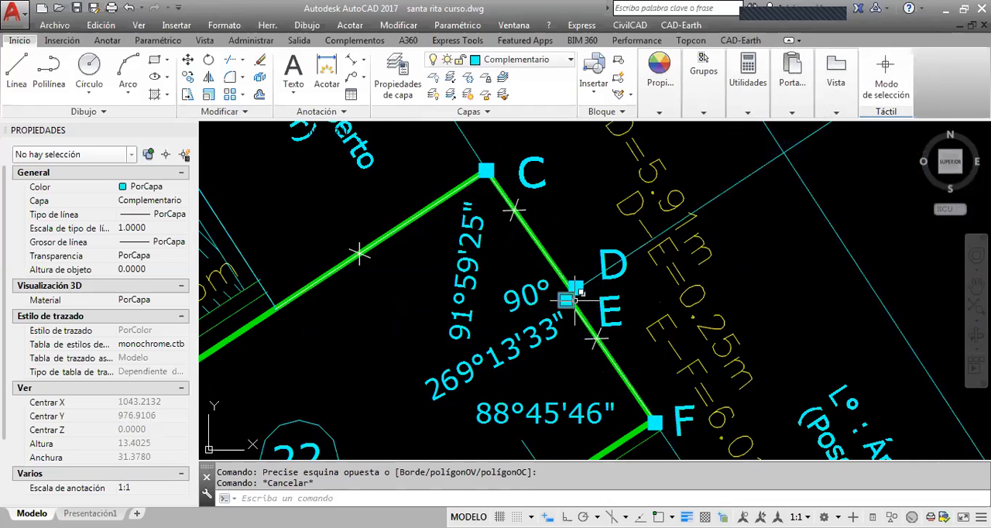
scroll(647, 356, "down", 3)
scroll(648, 356, "down", 5)
Recheck segments C-D, D-E and E-F in "Detalle Fuera de Escala" against the matching boundary of lot 22
middle_click_drag(325, 445, 538, 227)
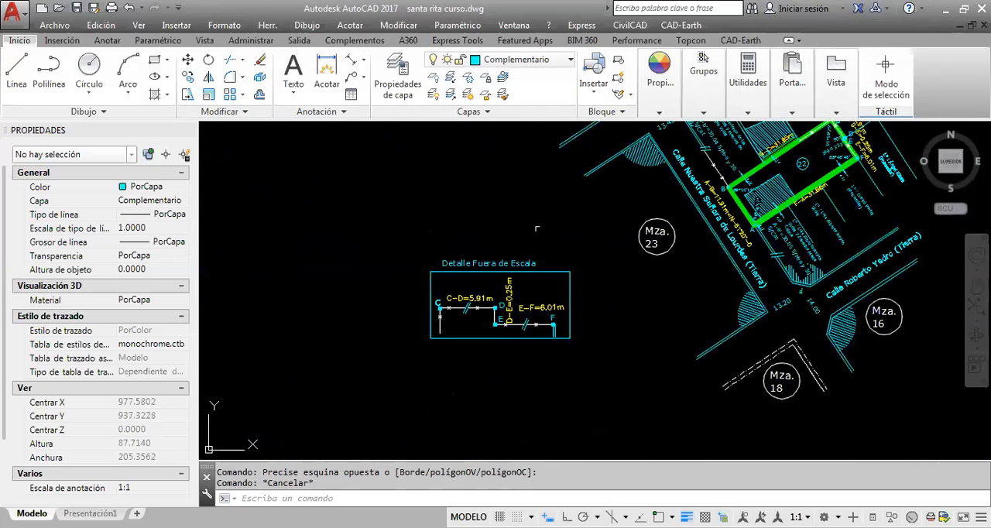
scroll(484, 295, "up", 3)
key("Escape")
scroll(498, 257, "up", 3)
left_click(490, 217)
key("Escape")
left_click(443, 221)
key("Escape")
left_click(681, 402)
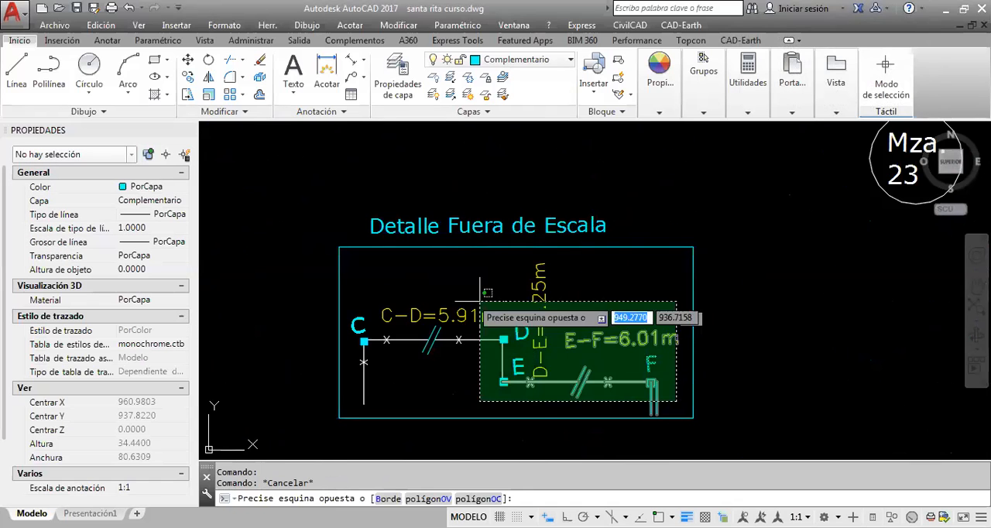
left_click(350, 317)
key("Escape")
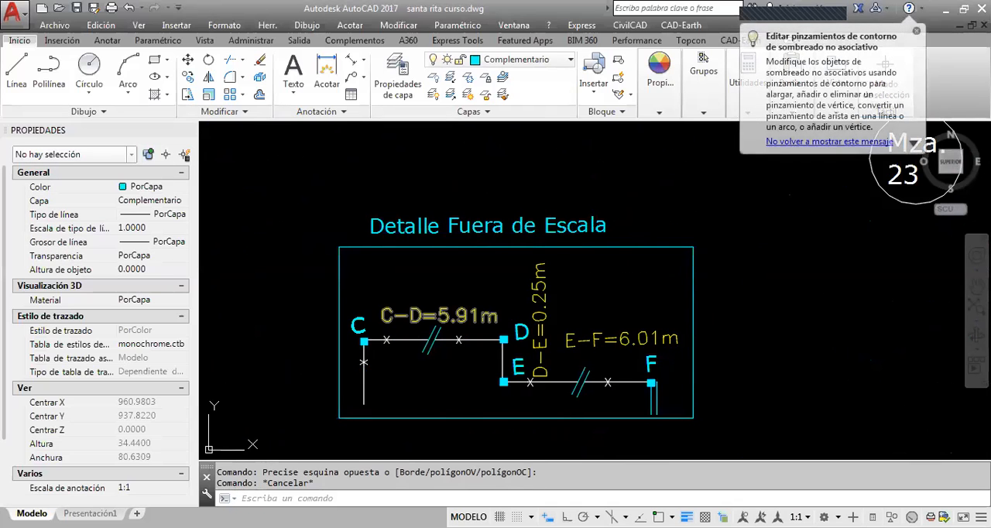
scroll(389, 349, "up", 2)
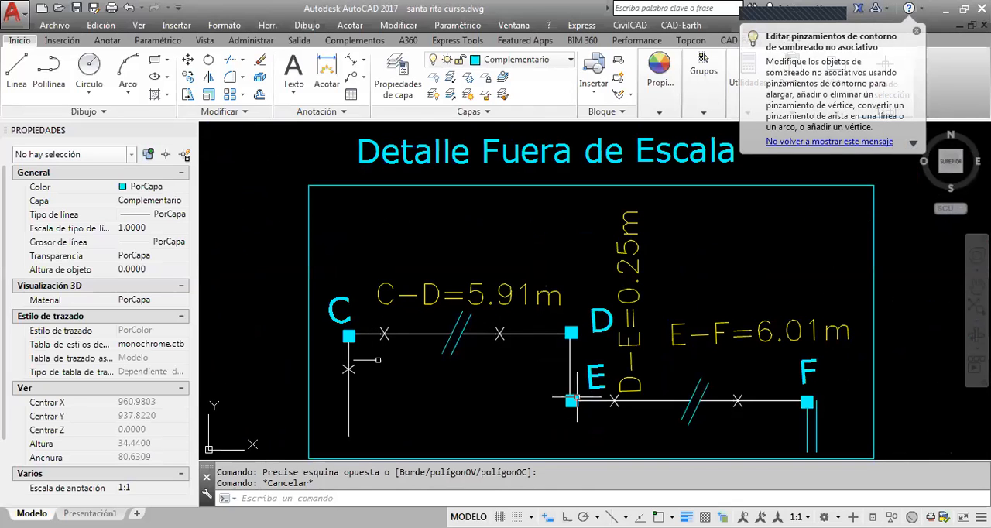
scroll(681, 332, "down", 2)
scroll(650, 315, "down", 2)
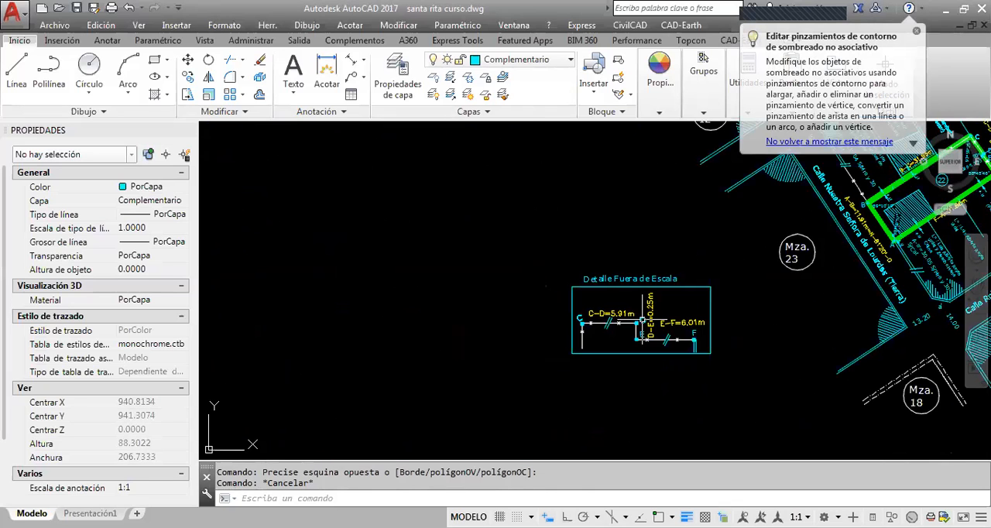
middle_click_drag(648, 316, 473, 359)
scroll(813, 198, "up", 4)
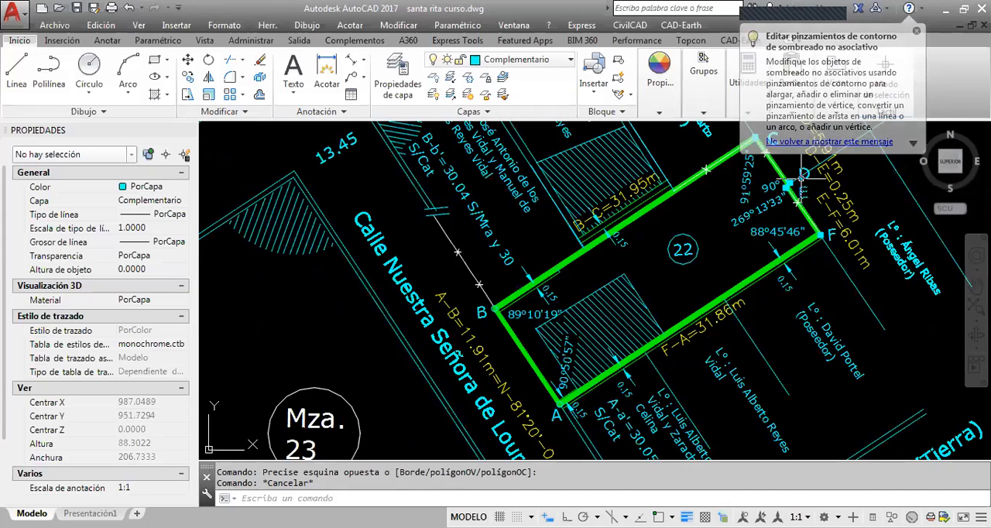
scroll(802, 178, "down", 2)
middle_click_drag(561, 292, 731, 210)
scroll(446, 335, "up", 2)
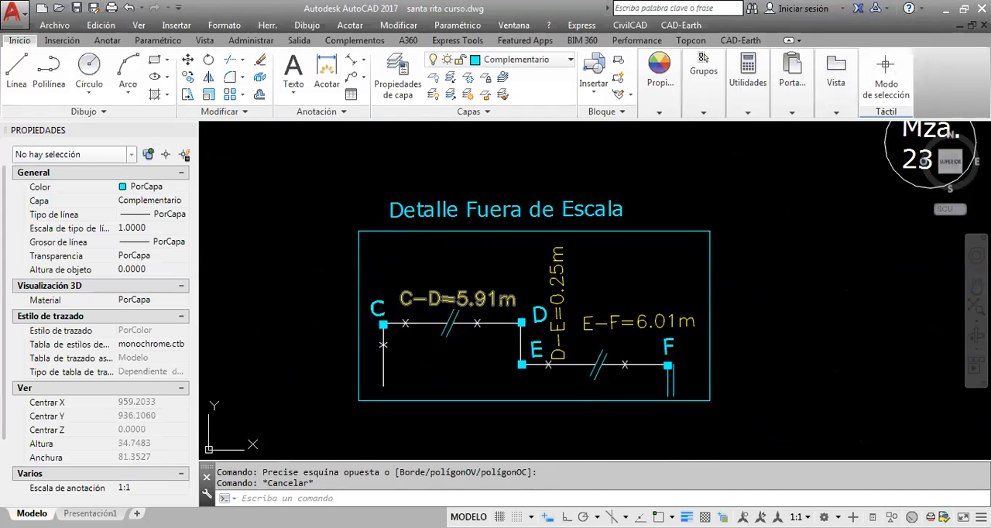
Cut the whole "Detalle Fuera de Escala" drawing and paste it slightly lower and closer to Mza. 23
scroll(465, 310, "down", 3)
left_click(559, 334)
left_click(423, 262)
key("ctrl+c")
key("ctrl+v")
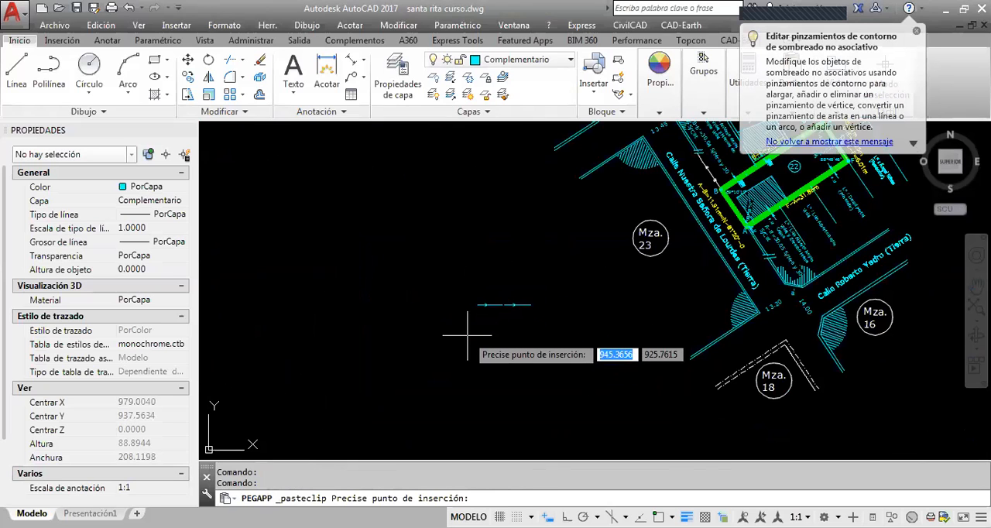
left_click(465, 361)
Examine the block around lot 22, checking the parcel lines toward Calle Alfredo Ruben Velazquez and side B-C
middle_click_drag(610, 330, 516, 375)
middle_click_drag(575, 290, 564, 305)
scroll(547, 295, "down", 2)
scroll(499, 337, "up", 4)
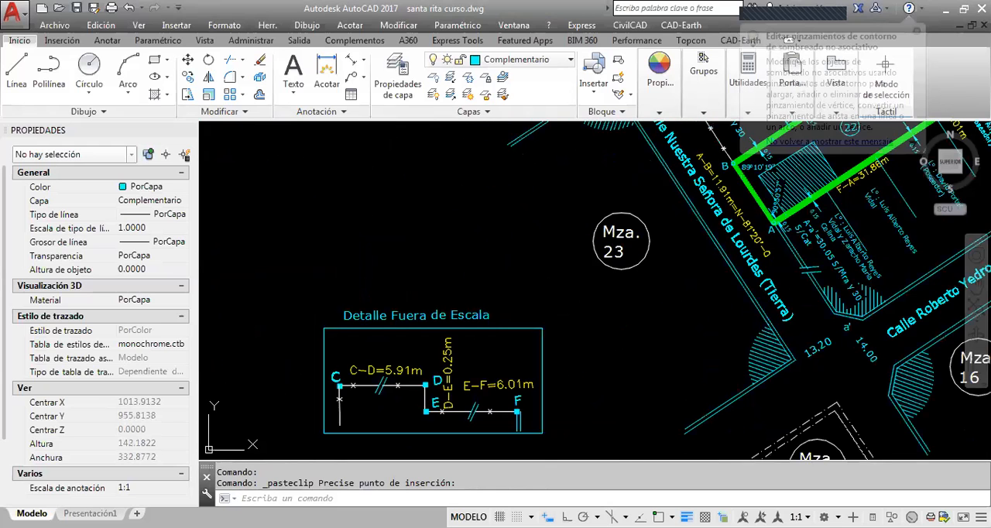
scroll(489, 264, "down", 6)
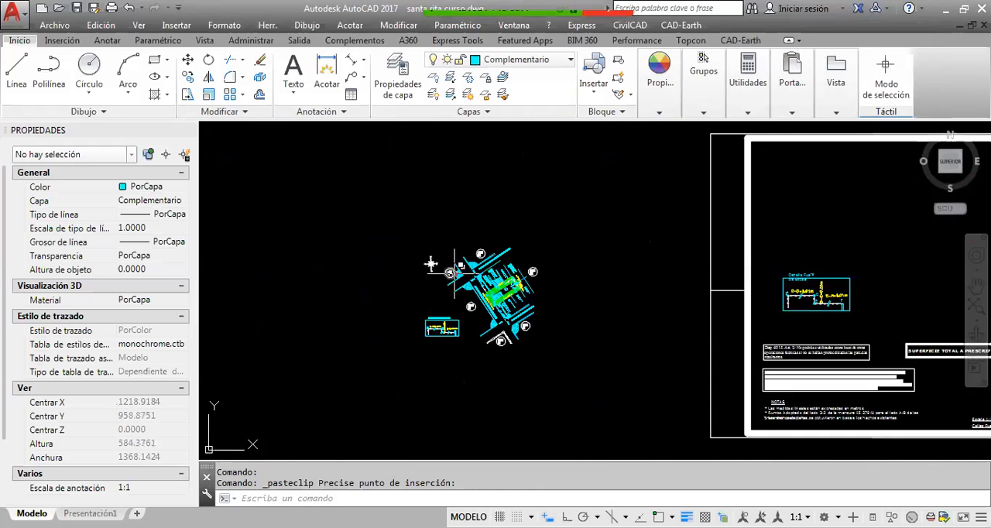
scroll(489, 265, "up", 3)
key("Escape")
left_click(586, 234)
left_click(563, 244)
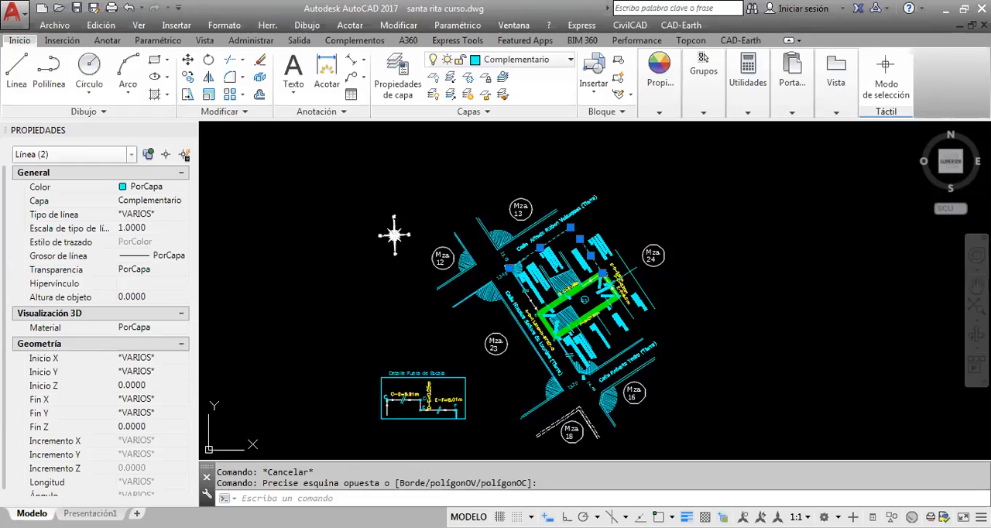
scroll(577, 284, "up", 2)
scroll(574, 283, "up", 2)
key("Escape")
left_click(509, 286)
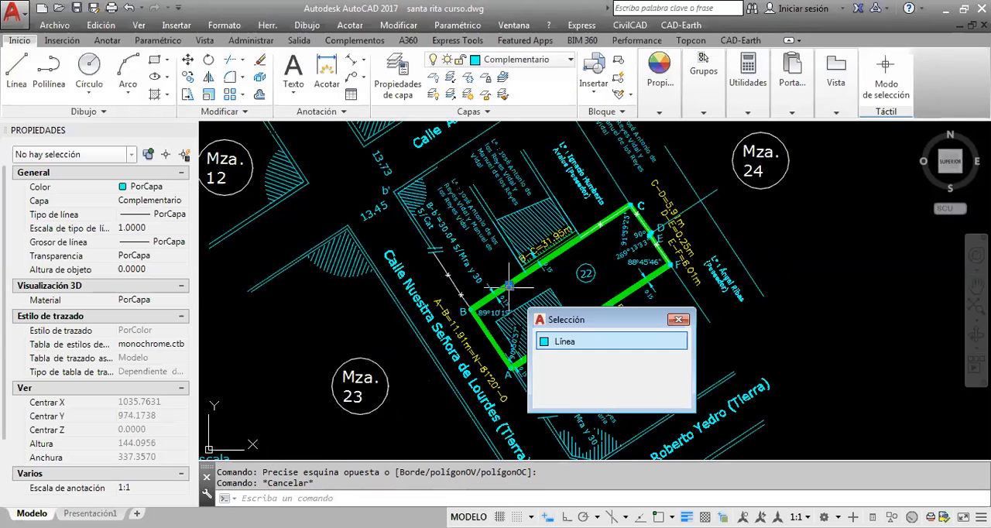
scroll(511, 283, "up", 5)
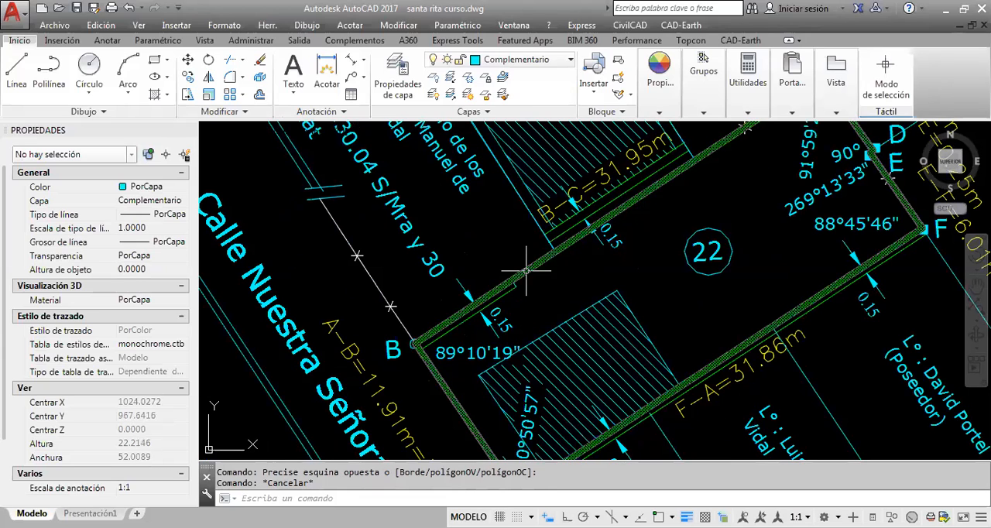
Examine the lot 22 boundary polyline at vertices B and C together with the surrounding parcels and streets
left_click(526, 271)
scroll(526, 271, "down", 2)
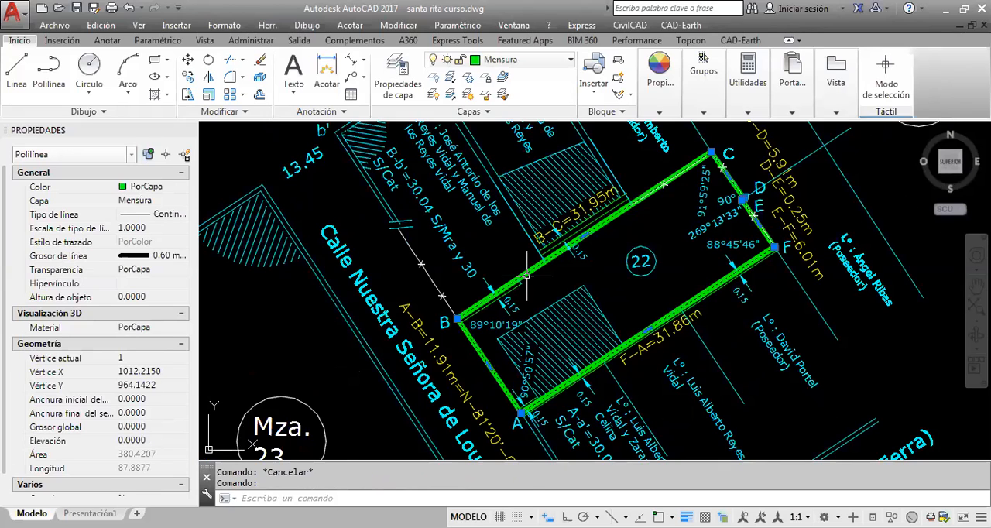
middle_click_drag(527, 274, 470, 327)
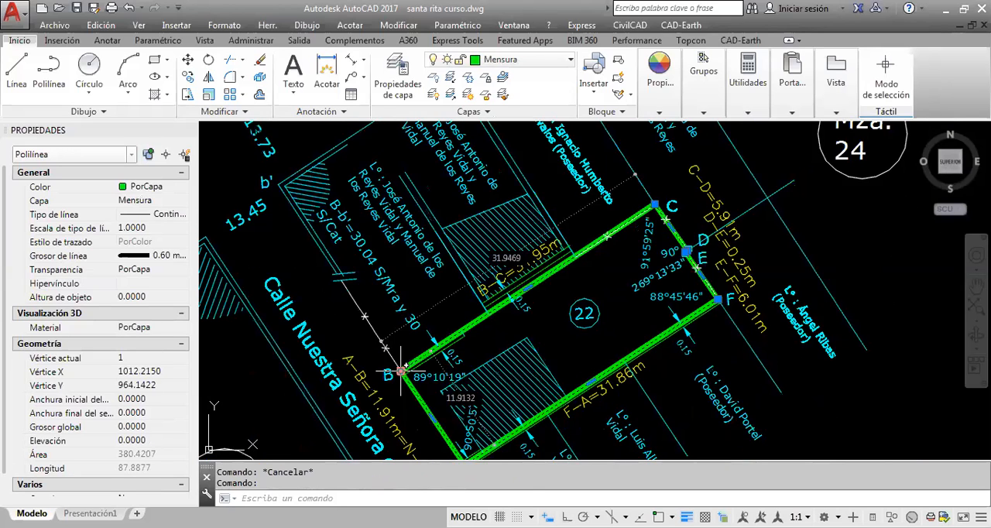
key("Escape")
scroll(532, 283, "up", 2)
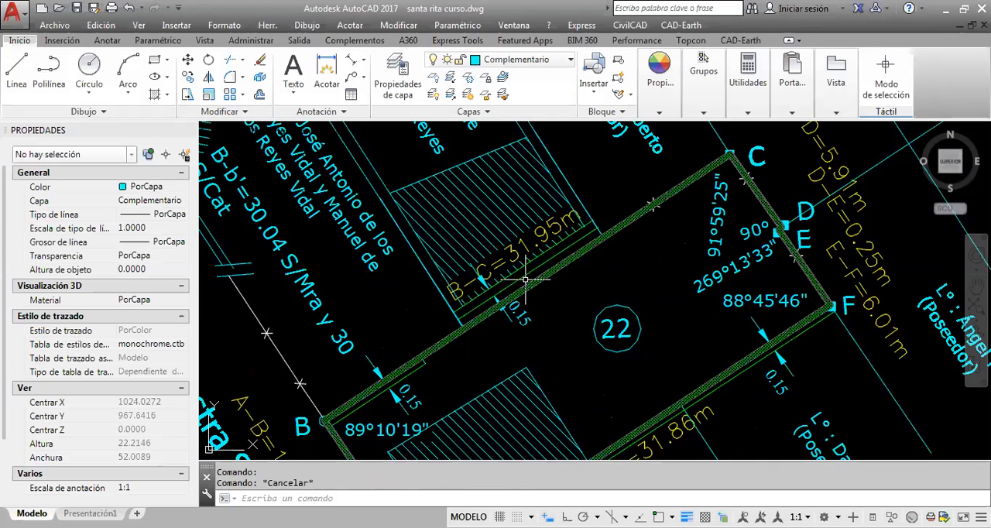
key("Escape")
scroll(563, 257, "down", 4)
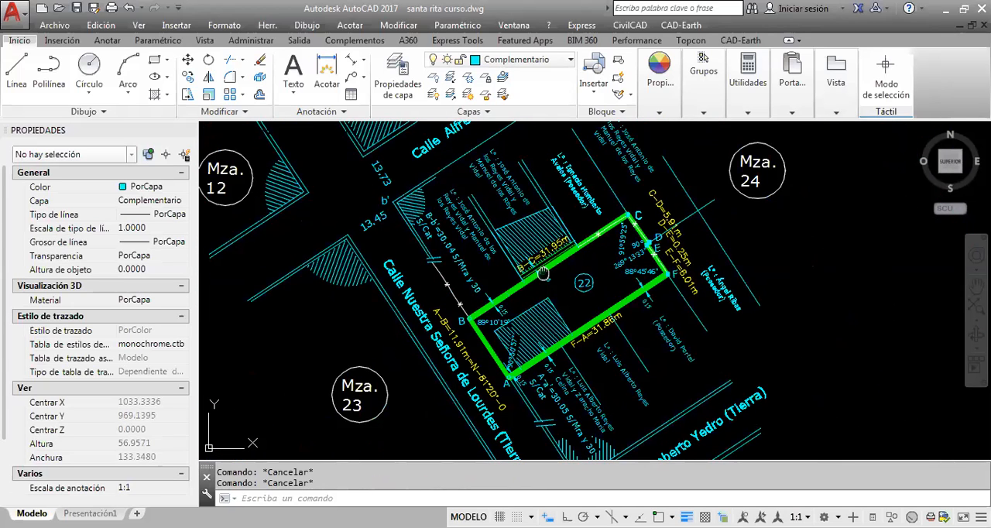
middle_click_drag(544, 276, 526, 239)
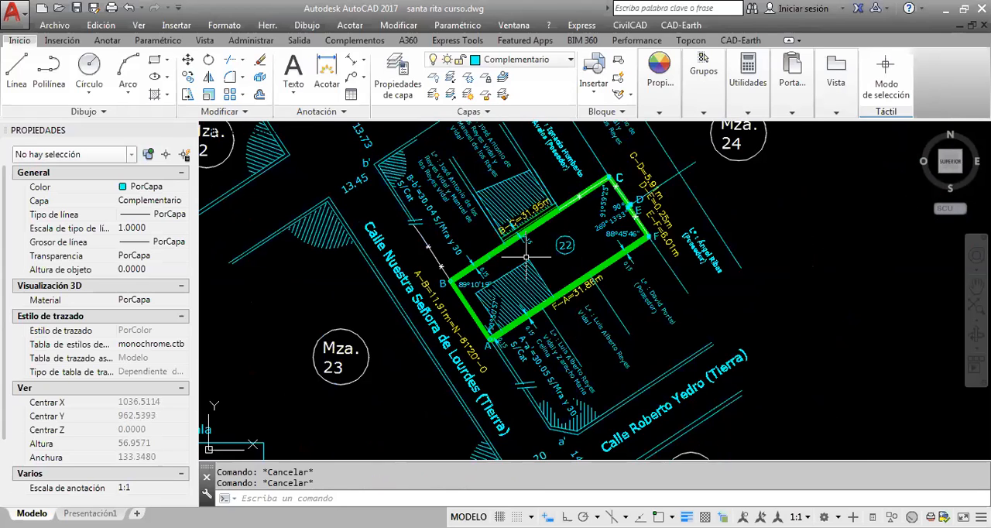
scroll(526, 256, "down", 8)
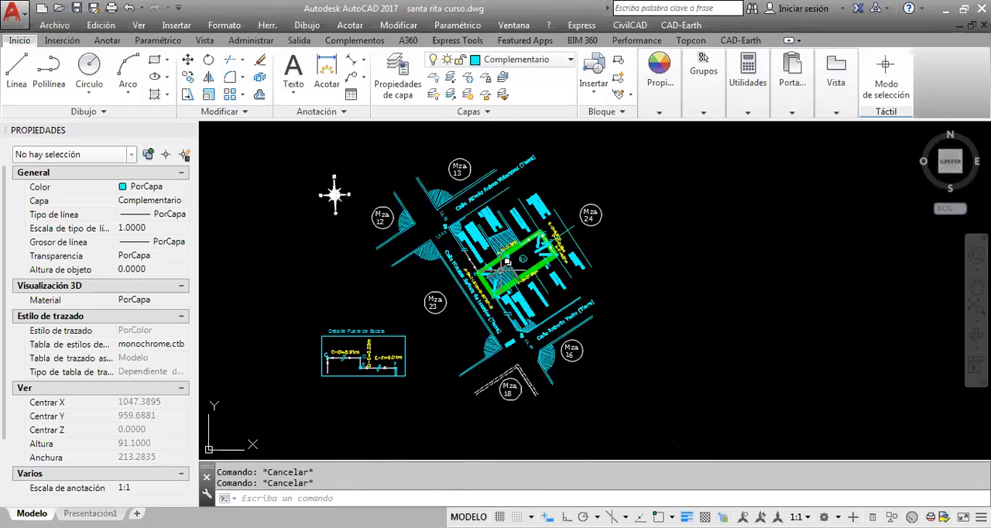
middle_click_drag(474, 287, 455, 304)
Inspect the plan sheet's frame lines and its title block beside the lot drawing
scroll(455, 304, "down", 2)
mouse_move(646, 300)
middle_mouse_down()
mouse_move(543, 307)
mouse_move(545, 297)
middle_mouse_up()
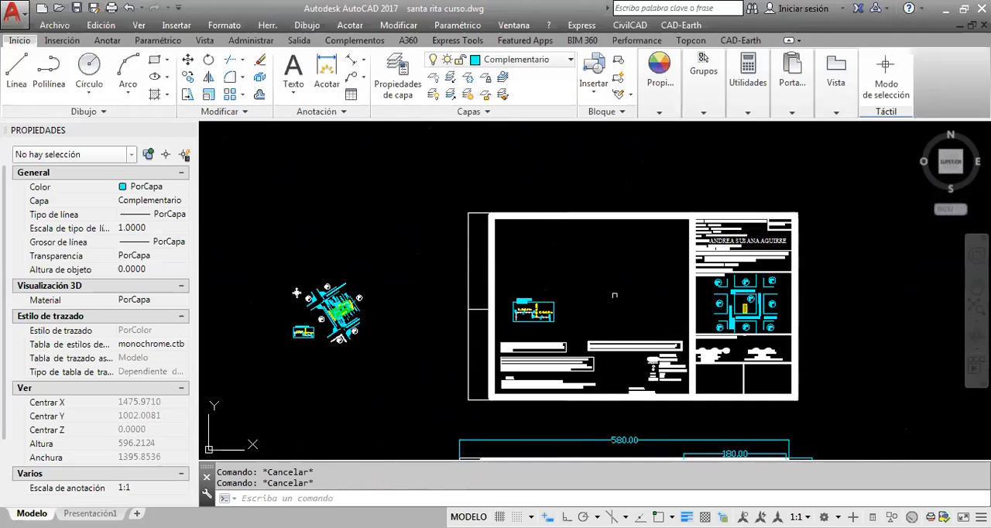
left_click(517, 231)
left_click(430, 169)
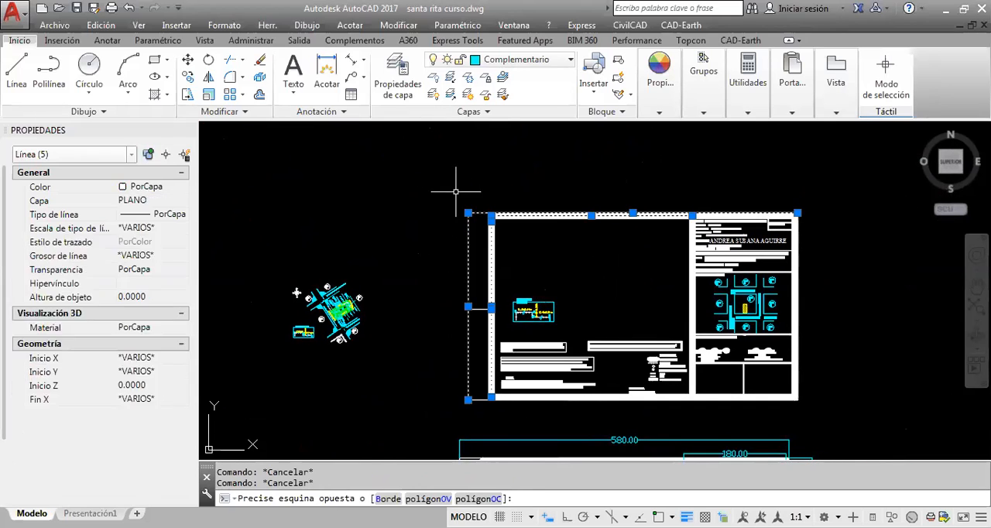
key("Escape")
scroll(634, 231, "up", 4)
scroll(593, 224, "down", 2)
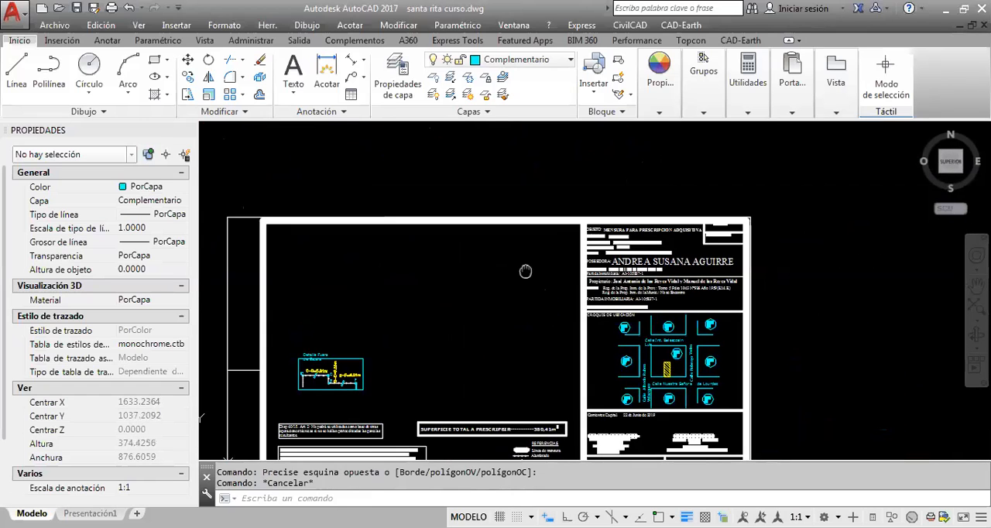
Dimension the title block's width with an aligned dimension above its upper edge
left_click(351, 61)
scroll(620, 205, "up", 4)
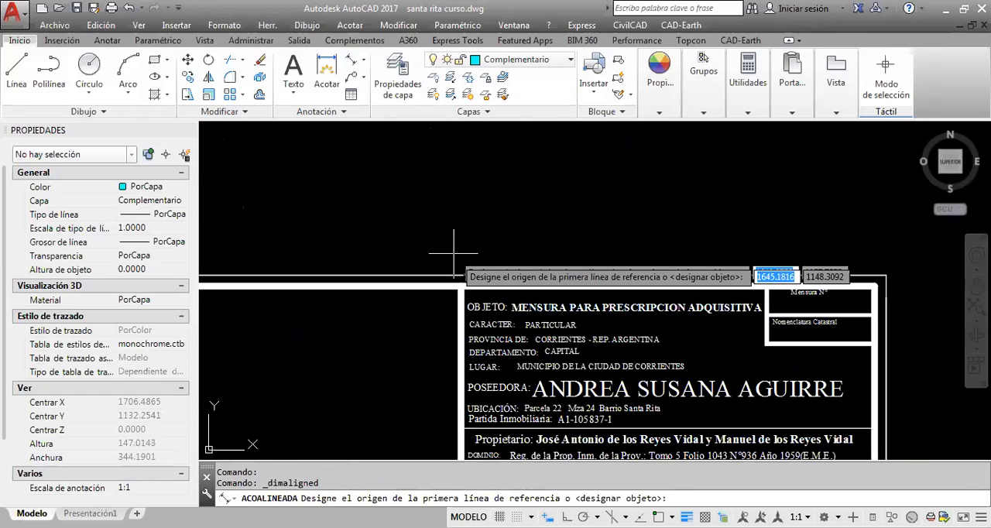
key("F3")
left_click(460, 286)
middle_click_drag(865, 286, 705, 249)
left_click(705, 248)
left_click(502, 205)
scroll(502, 208, "down", 2)
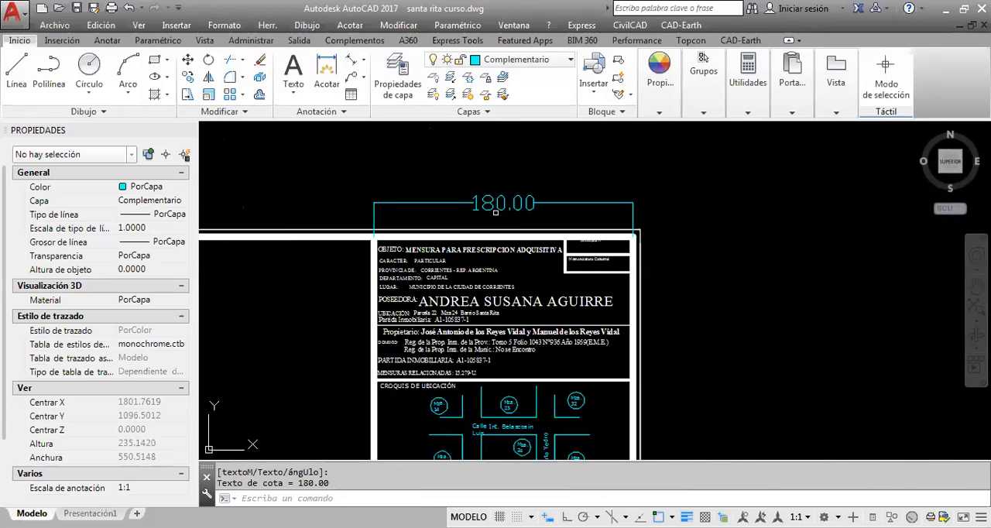
middle_click_drag(501, 210, 523, 218)
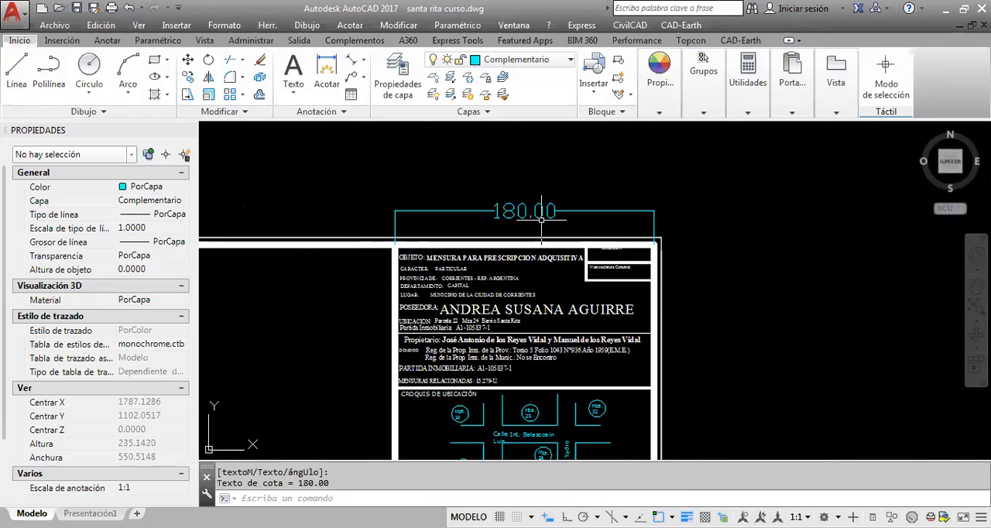
Erase the width dimension above the title block
key("Escape")
left_click(563, 226)
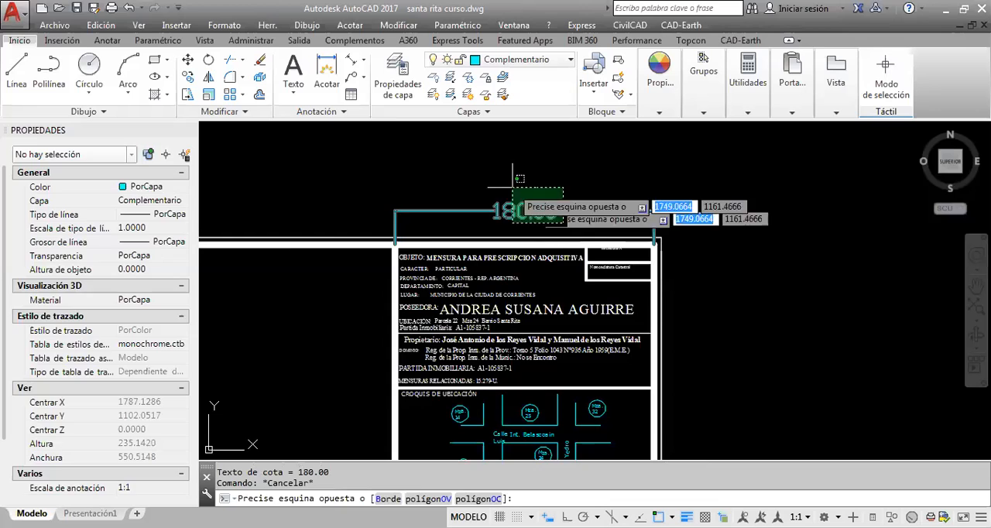
left_click(519, 186)
key("Delete")
middle_click_drag(505, 202, 582, 210)
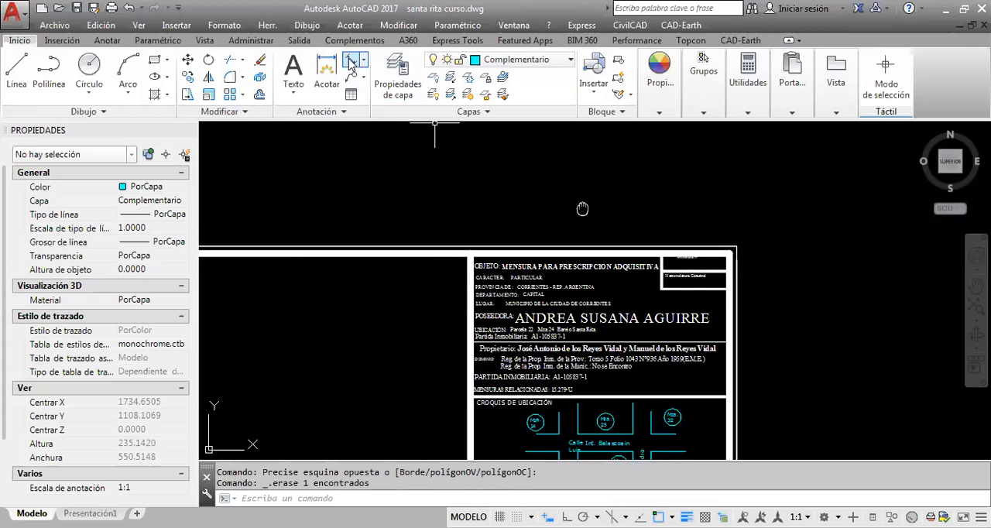
left_click(352, 60)
scroll(440, 170, "down", 4)
middle_click_drag(256, 185, 332, 210)
scroll(331, 210, "up", 2)
scroll(331, 210, "up", 2)
left_click(321, 241)
middle_click_drag(599, 237, 453, 237)
key("Escape")
Dimension the full width of the sheet with an aligned dimension along the frame's upper edge
left_click(352, 60)
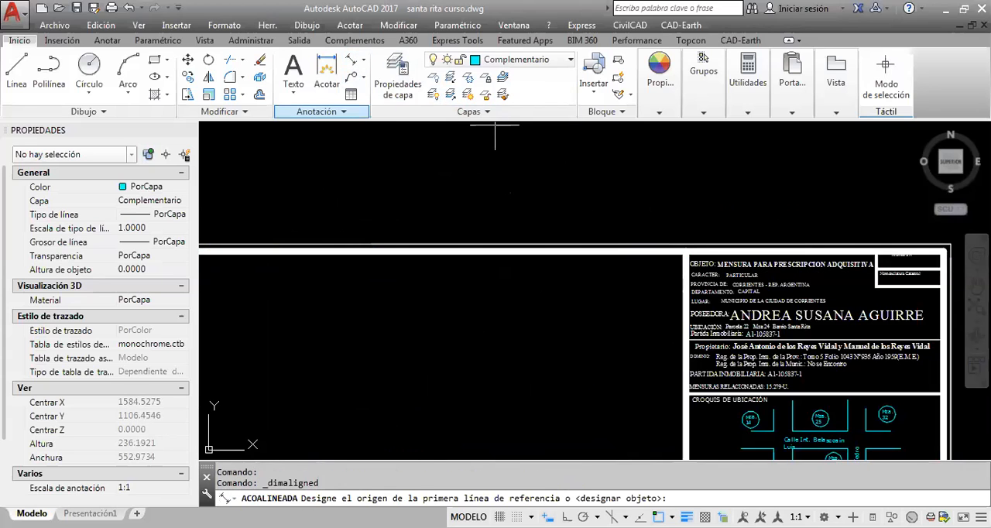
middle_click_drag(206, 219, 445, 219)
left_click(360, 245)
scroll(368, 230, "down", 2)
scroll(701, 227, "up", 3)
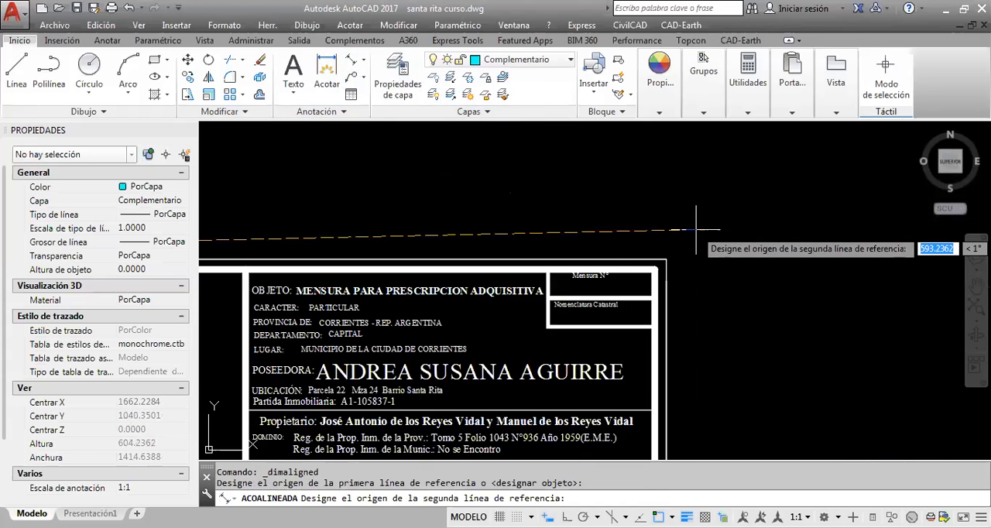
left_click(666, 260)
scroll(393, 262, "up", 2)
middle_click_drag(393, 262, 588, 285)
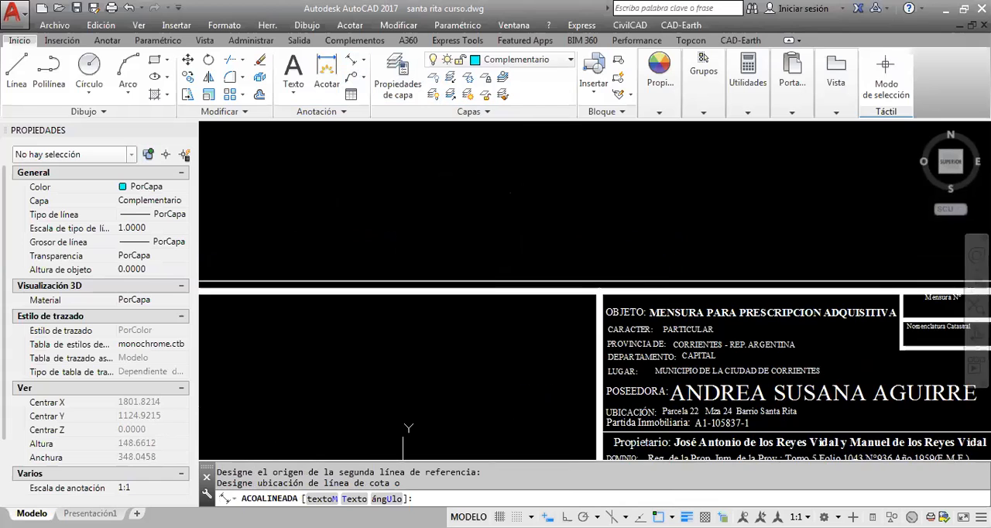
left_click(544, 247)
scroll(532, 237, "down", 2)
middle_click_drag(532, 236, 689, 237)
Erase the full-width dimension above the sheet frame
key("Escape")
left_click(615, 222)
left_click(570, 251)
key("Delete")
Select the whole lot plan to compare its extent with the sheet's empty drawing area, and clear the selection
scroll(575, 220, "down", 3)
mouse_move(575, 220)
middle_mouse_down()
mouse_move(695, 216)
mouse_move(707, 179)
middle_mouse_up()
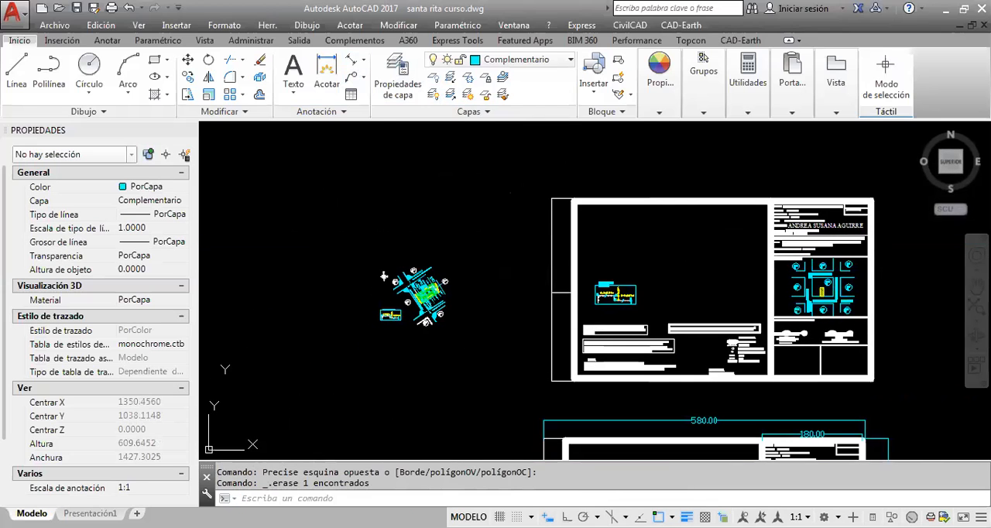
left_click(477, 347)
left_click(367, 236)
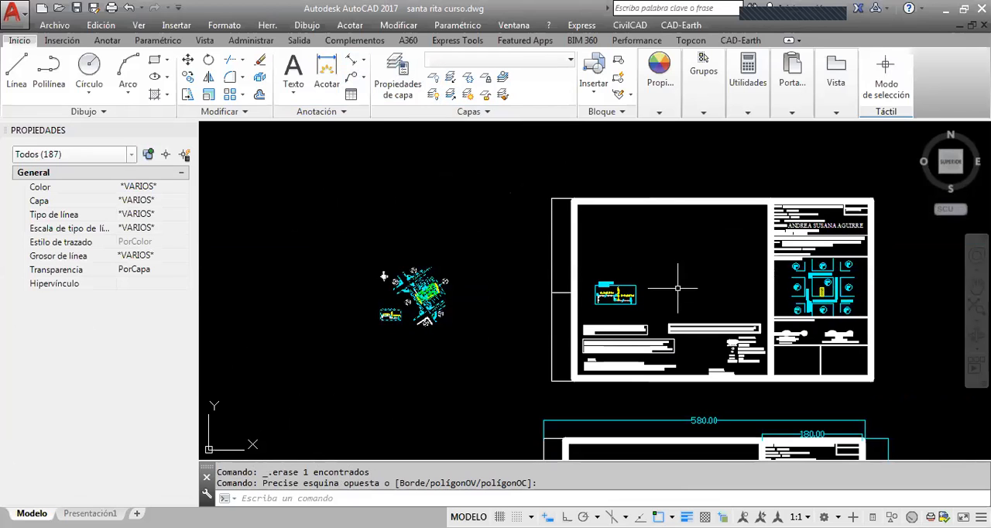
middle_click_drag(693, 259, 559, 279)
key("Escape")
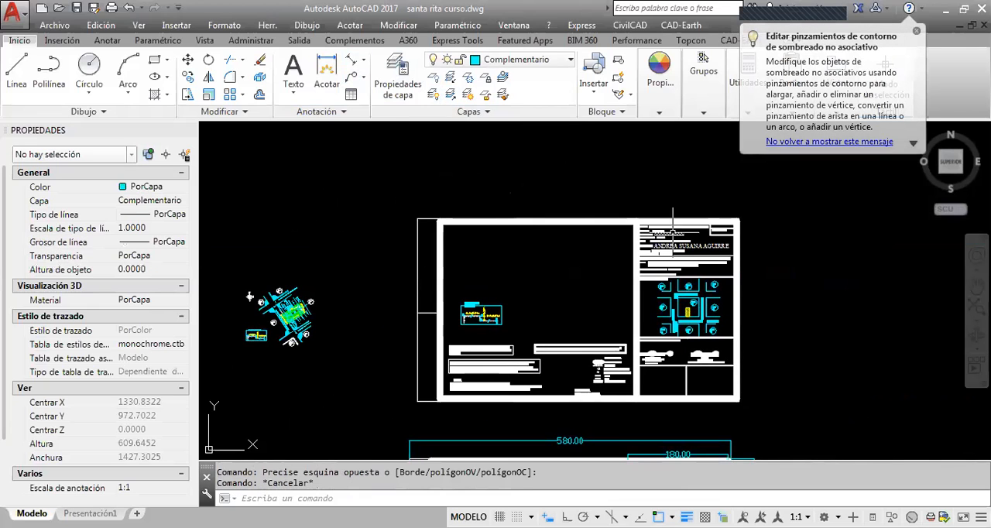
Examine the title block from the OBJETO row down to the possessor and location rows, checking the OBJETO text
scroll(620, 241, "up", 4)
scroll(492, 190, "up", 2)
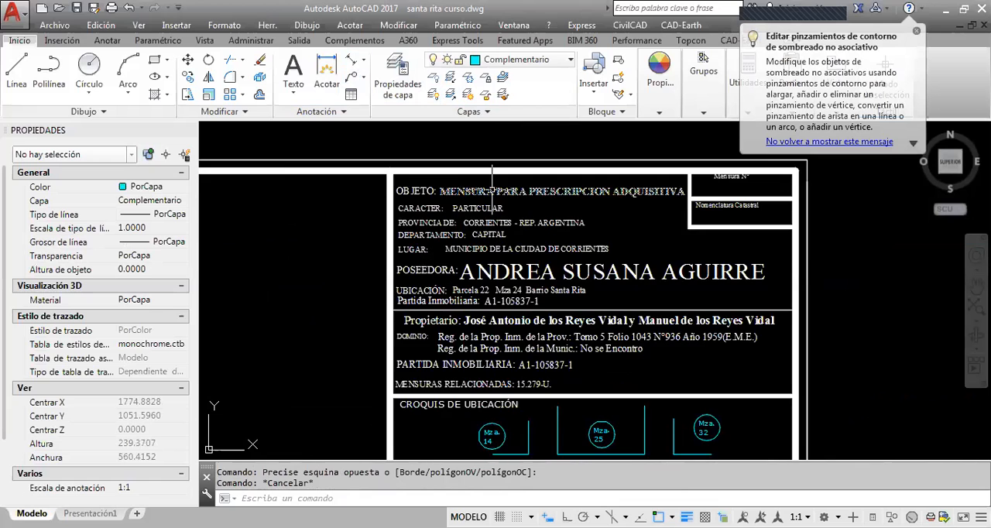
scroll(662, 236, "up", 2)
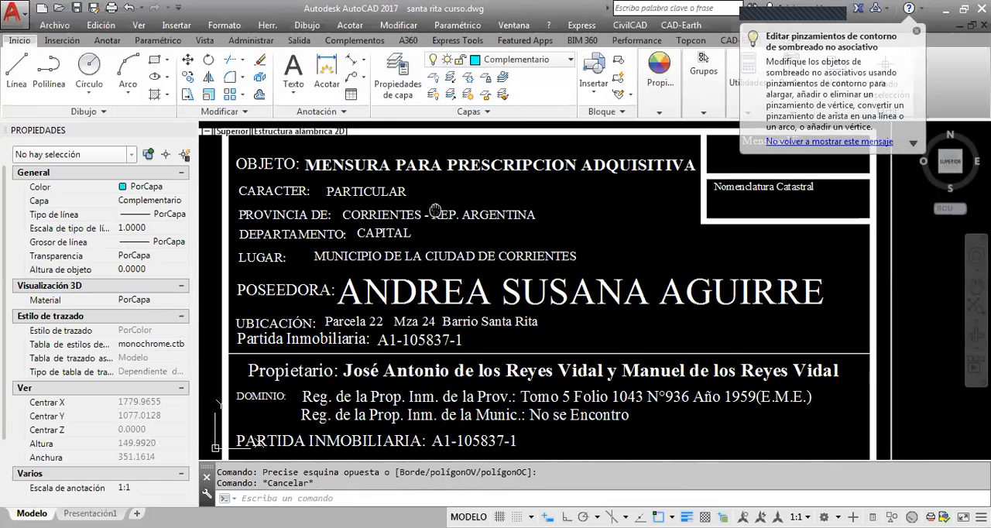
middle_click_drag(436, 209, 458, 217)
left_click(464, 179)
left_click(424, 172)
left_click(310, 172)
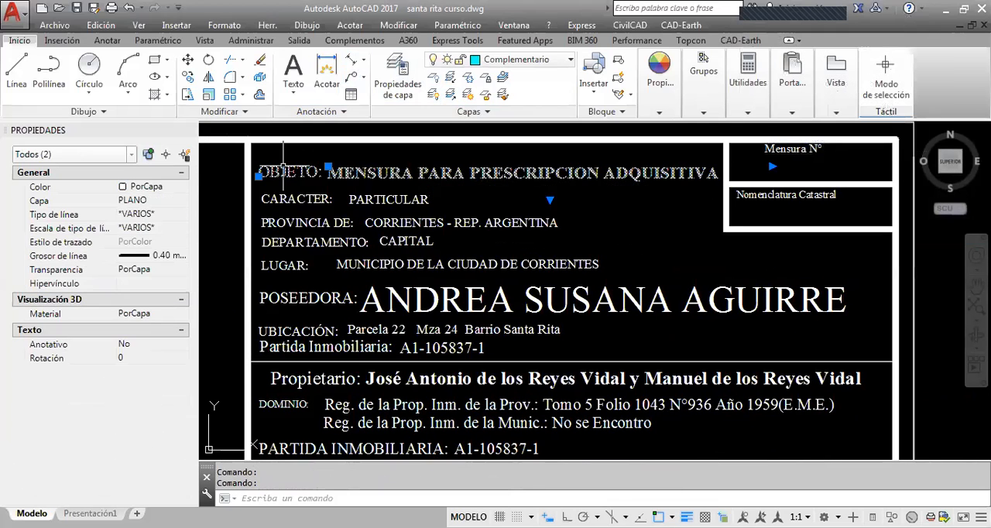
key("Escape")
middle_click_drag(389, 211, 416, 172)
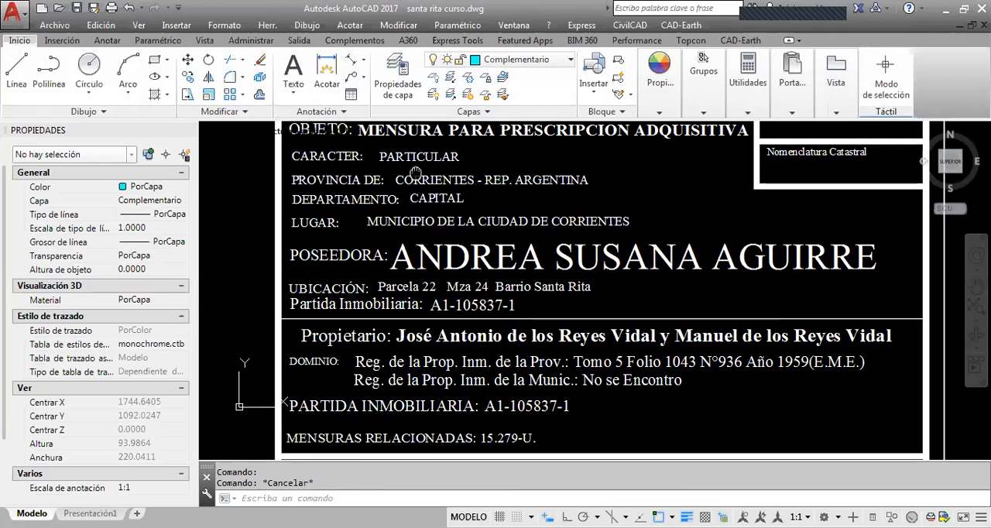
scroll(482, 313, "down", 4)
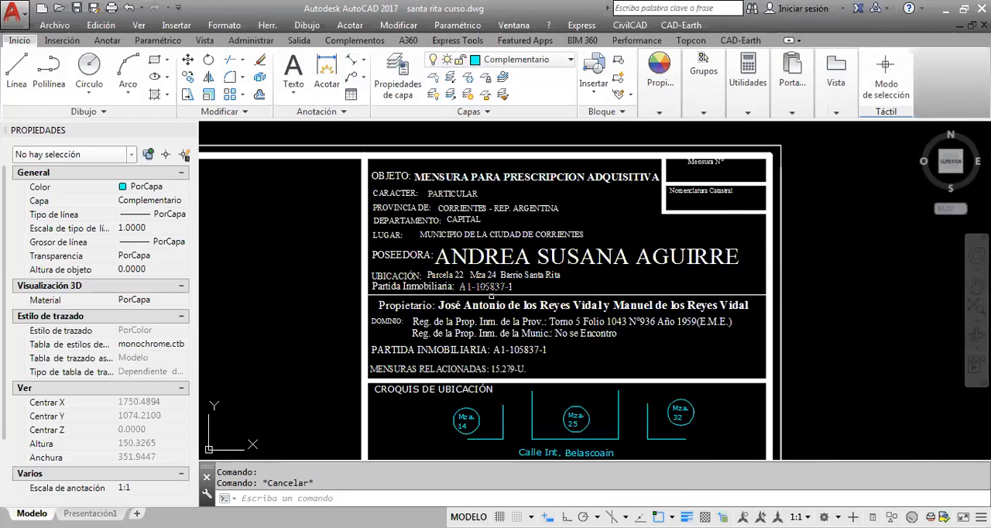
scroll(457, 203, "up", 2)
left_click(383, 193)
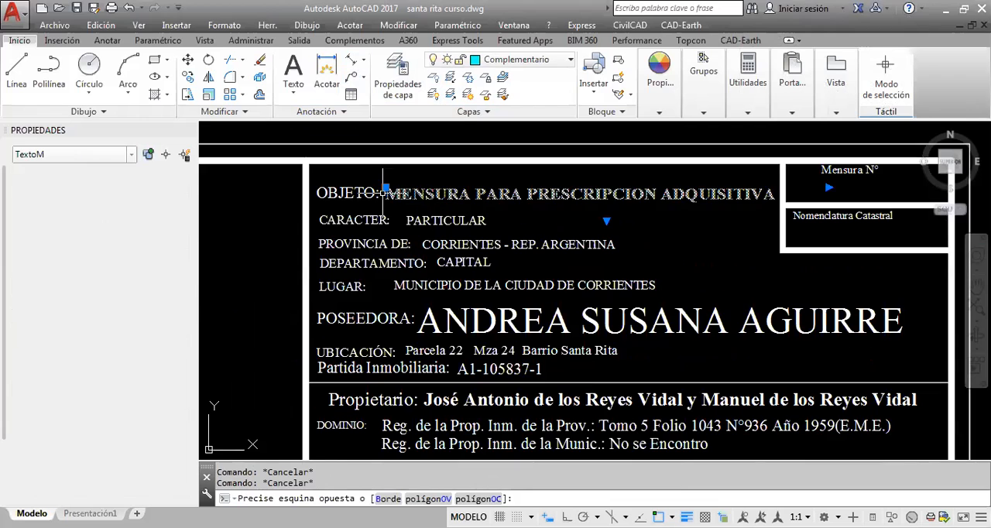
middle_click_drag(451, 333, 439, 268)
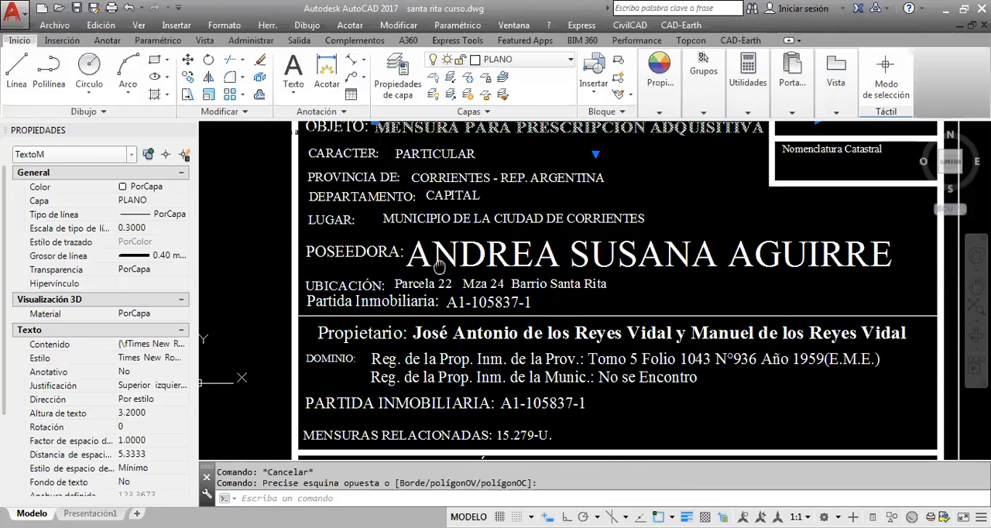
key("Escape")
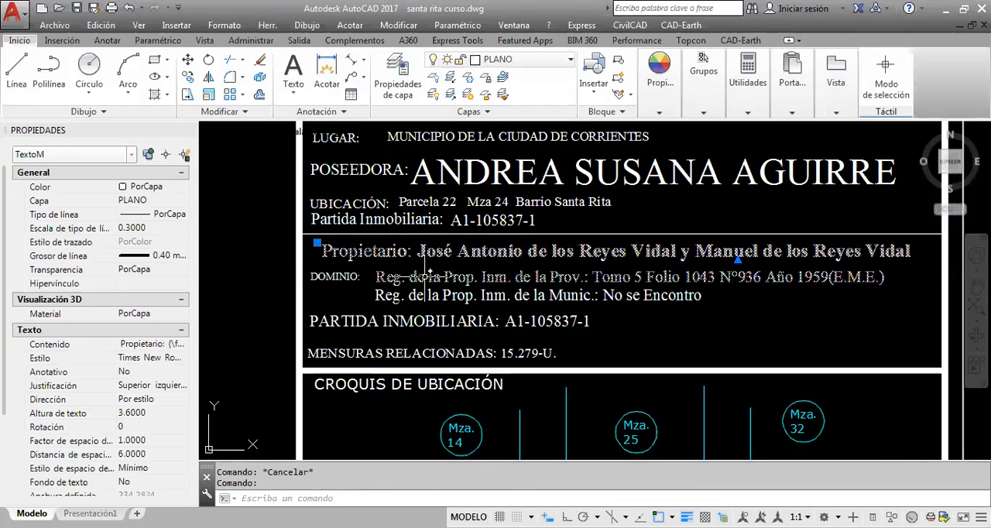
Review the owner, DOMINIO, PARTIDA INMOBILIARIA and MENSURAS RELACIONADAS rows of the title block
middle_click_drag(427, 274, 437, 234)
left_click(405, 237)
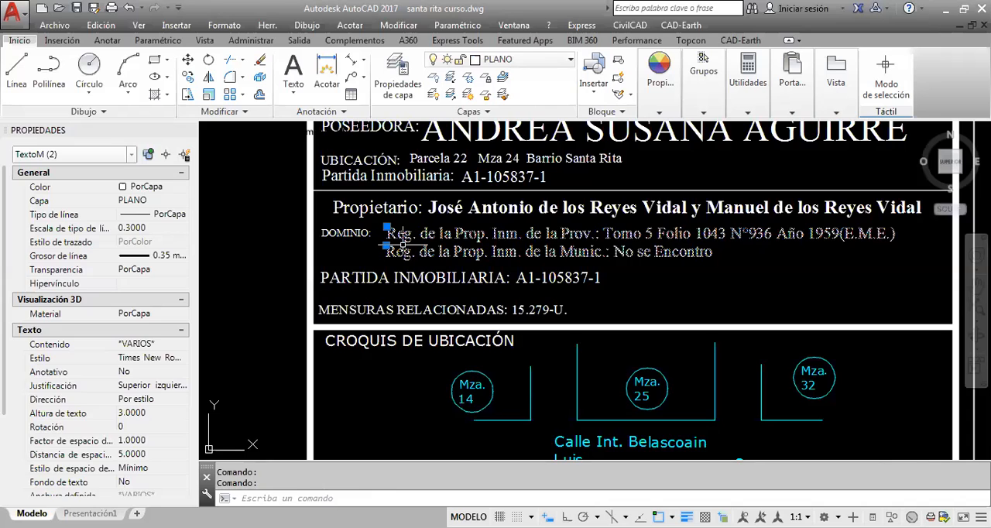
key("Escape")
middle_click_drag(508, 285, 492, 201)
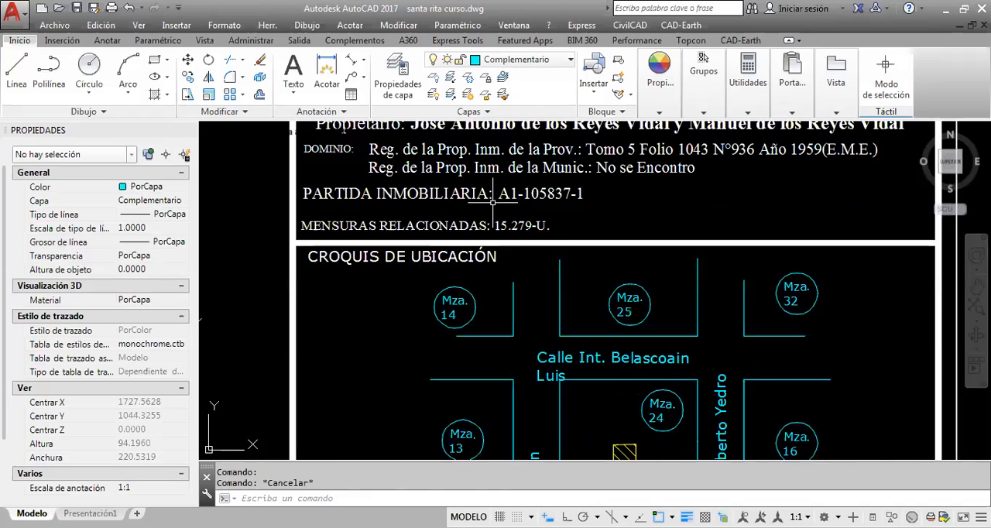
middle_click_drag(512, 124, 517, 213)
middle_click_drag(593, 125, 578, 215)
key("Escape")
Check the CARACTER, PROVINCIA and DEPARTAMENTO rows, the POSEEDORA text's properties and the UBICACIÓN and Partida Inmobiliaria rows
left_click(477, 156)
left_click(467, 146)
key("Escape")
left_click(418, 167)
key("Escape")
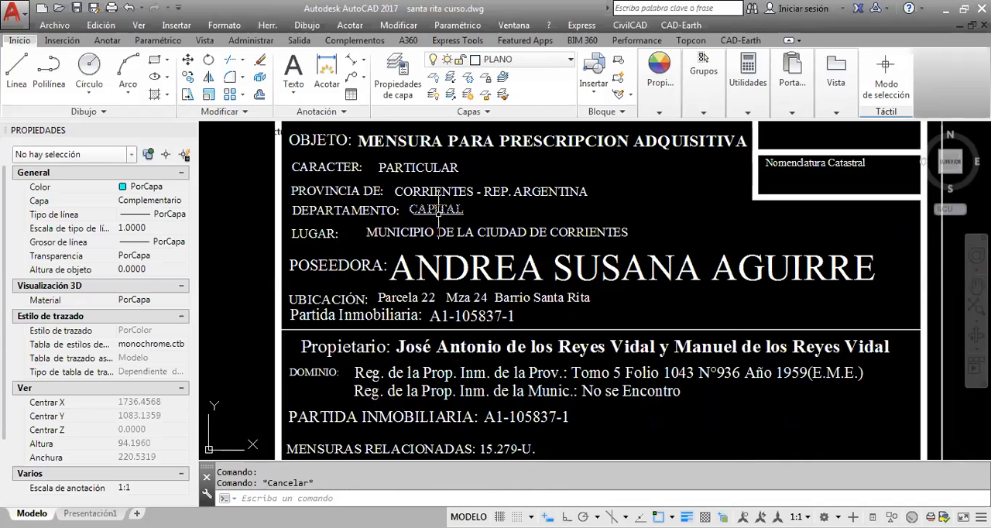
left_click(465, 268)
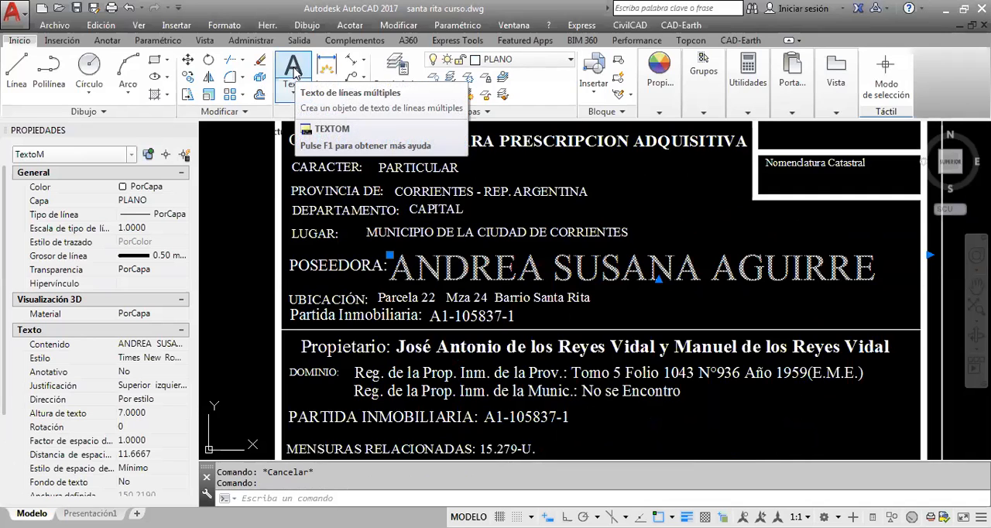
key("Escape")
left_click(625, 266)
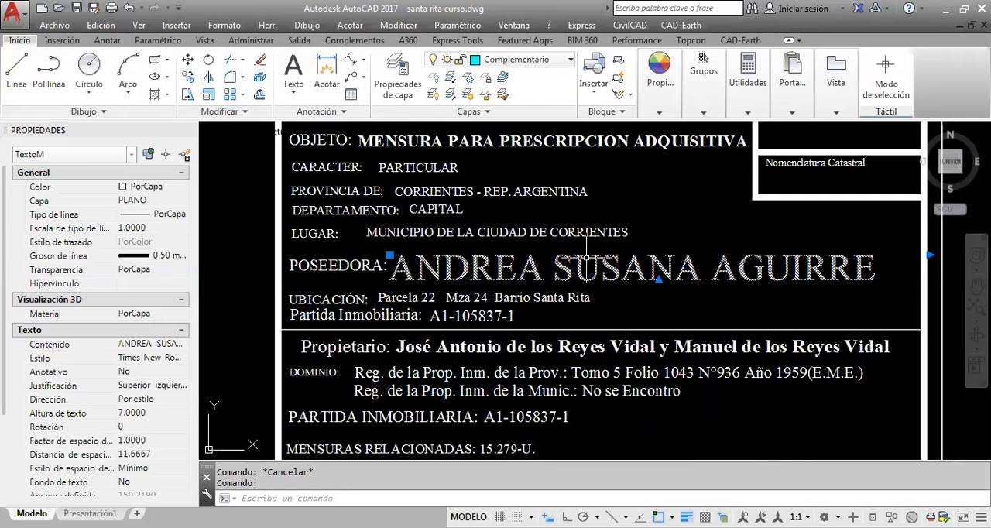
key("Escape")
middle_click_drag(493, 290, 492, 271)
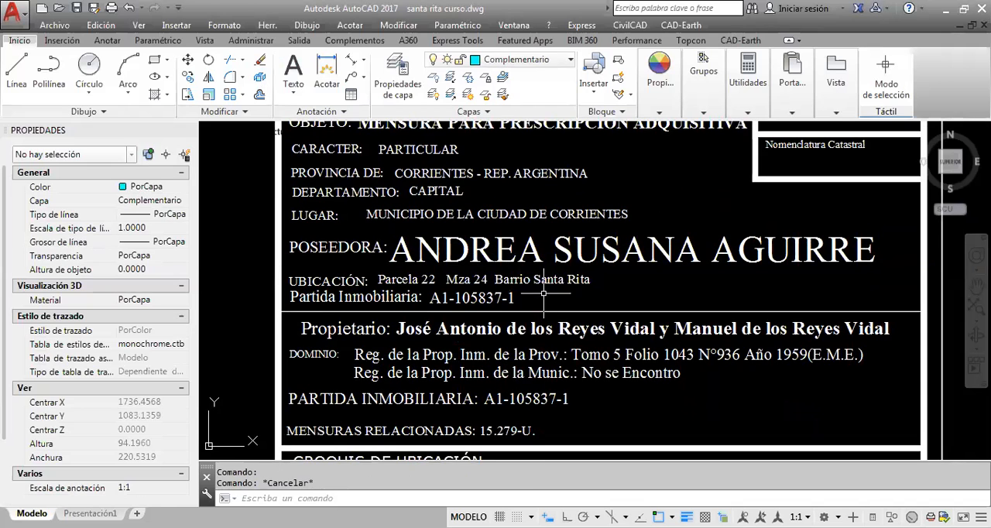
left_click(523, 300)
key("Escape")
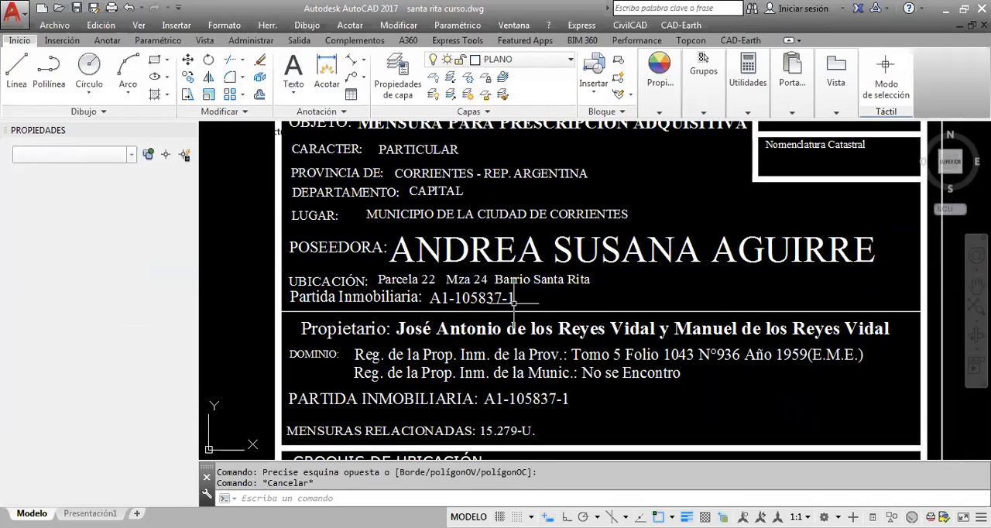
Inspect the text properties of the municipal registry line in the DOMINIO row, and clear the selection
left_click(443, 377)
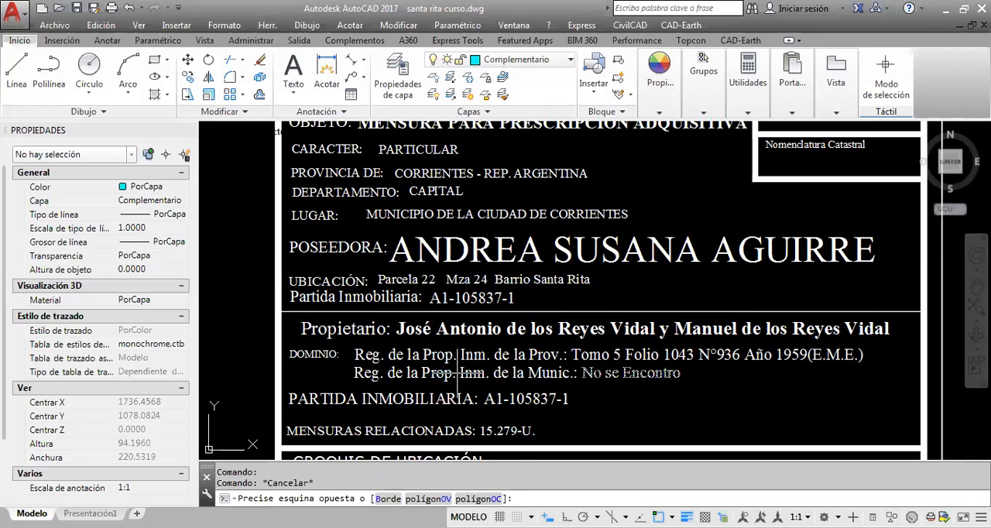
left_click(433, 404)
left_click(354, 367)
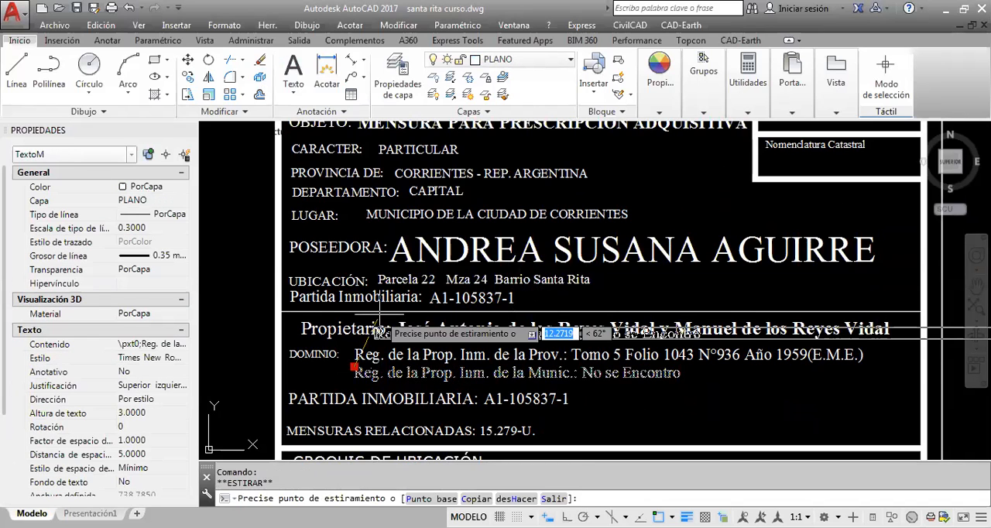
key("Escape")
key("Escape")
middle_click_drag(383, 265, 371, 292)
Examine the MENSURAS RELACIONADAS row, the CROQUIS DE UBICACIÓN sketch and the date and signature blocks below it
scroll(370, 292, "down", 2)
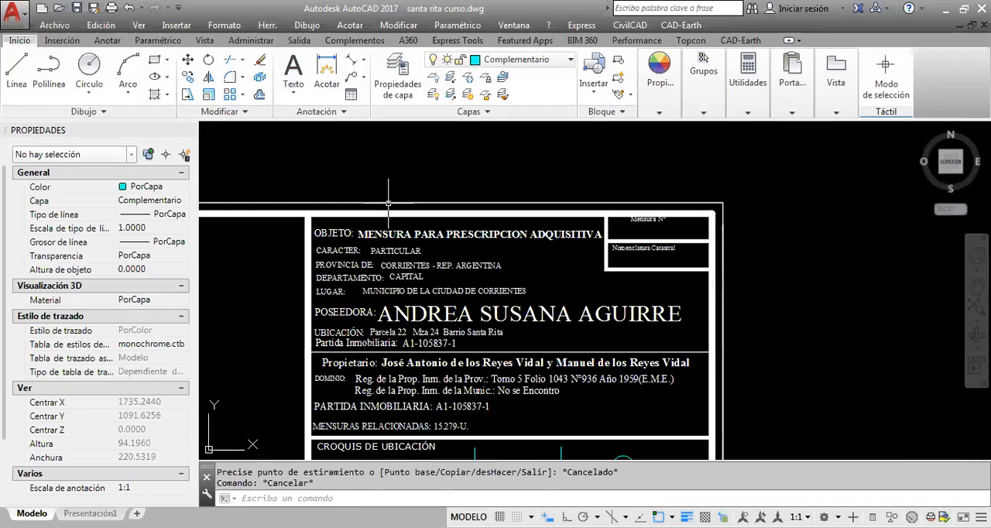
middle_click_drag(402, 418, 372, 301)
middle_click_drag(431, 311, 507, 271)
middle_click_drag(515, 406, 492, 270)
mouse_move(498, 307)
middle_mouse_down()
mouse_move(507, 279)
mouse_move(517, 350)
middle_mouse_up()
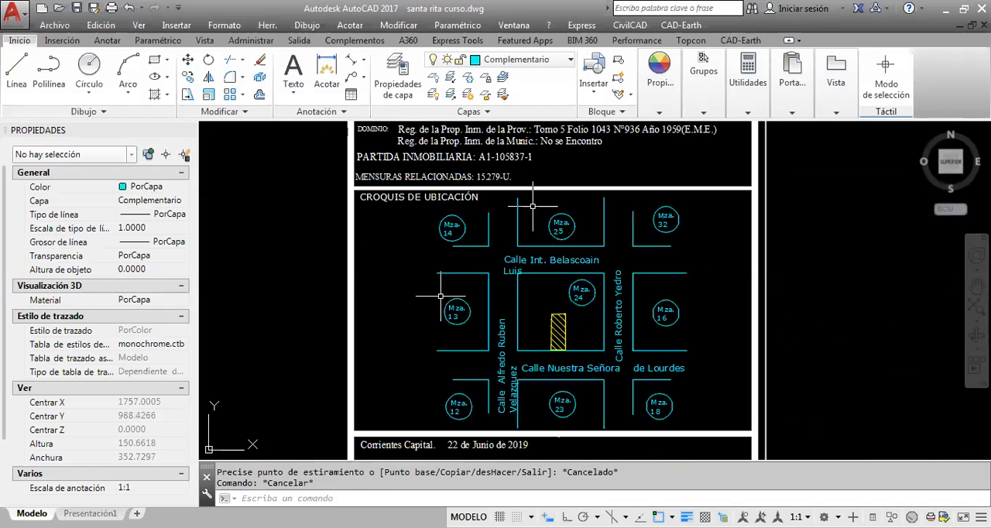
middle_click_drag(524, 303, 538, 201)
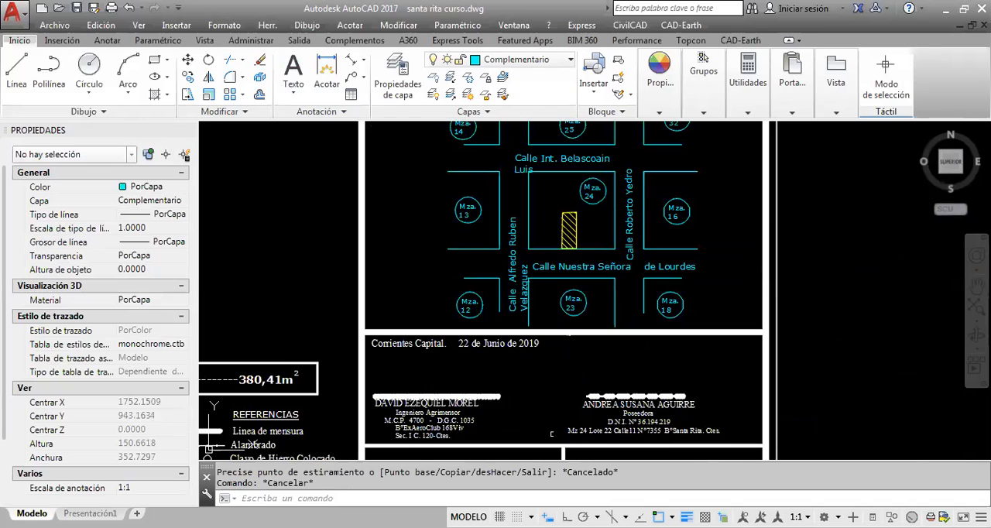
Review the sheet's SUPERFICIE TOTAL box, the REFERENCIAS legend, the scale notes, the two disposition boxes and the NOTAS
scroll(533, 378, "down", 2)
middle_click_drag(412, 353, 531, 383)
middle_click_drag(465, 388, 601, 295)
scroll(526, 372, "up", 2)
middle_click_drag(526, 372, 670, 338)
mouse_move(511, 315)
middle_mouse_down()
mouse_move(647, 302)
mouse_move(595, 316)
middle_mouse_up()
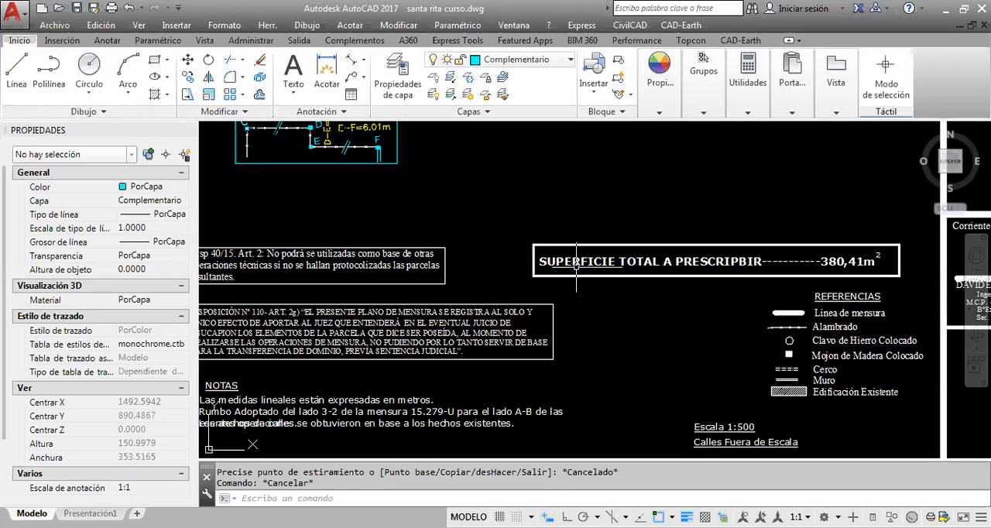
middle_click_drag(747, 300, 688, 275)
middle_click_drag(583, 349, 690, 351)
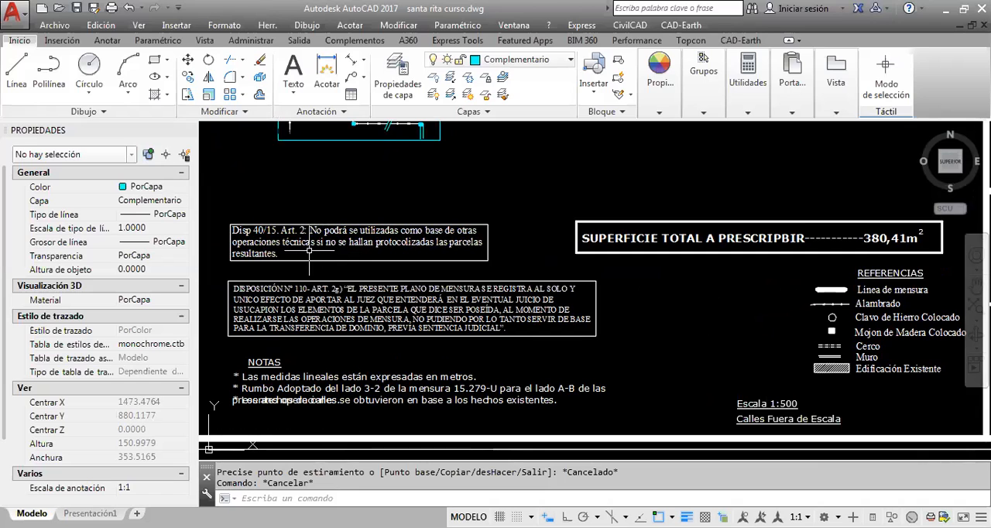
scroll(356, 384, "down", 6)
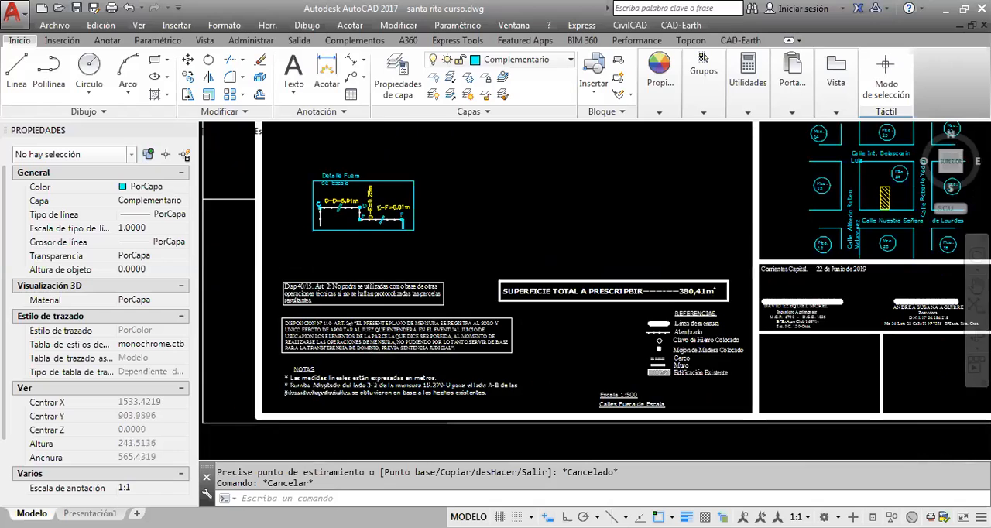
Compare the lot plan beside the sheet with the empty drawing area, selecting the whole plan with its detail and clearing the selection
mouse_move(488, 291)
middle_mouse_down()
mouse_move(613, 281)
mouse_move(596, 298)
middle_mouse_up()
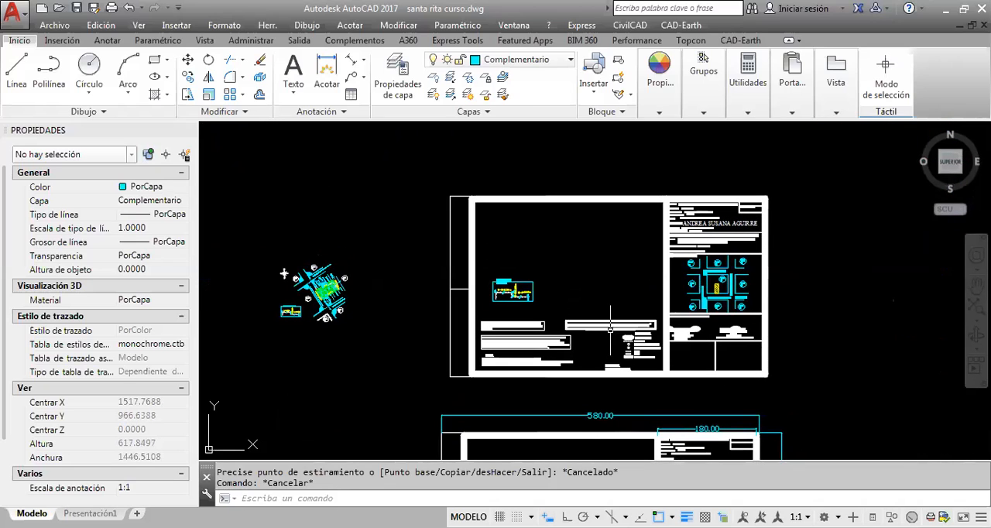
scroll(612, 325, "up", 2)
middle_click_drag(622, 320, 728, 338)
scroll(728, 337, "down", 2)
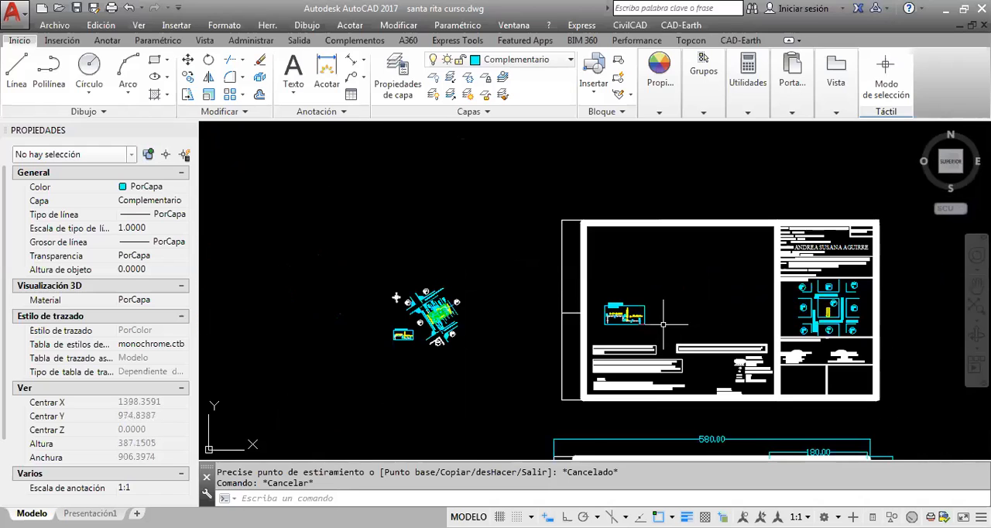
mouse_move(622, 316)
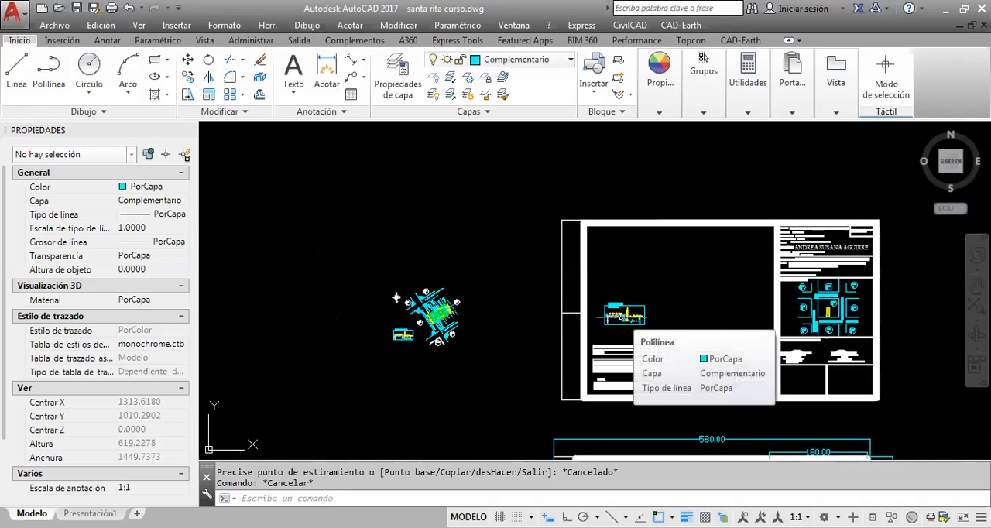
scroll(573, 322, "up", 2)
key("Escape")
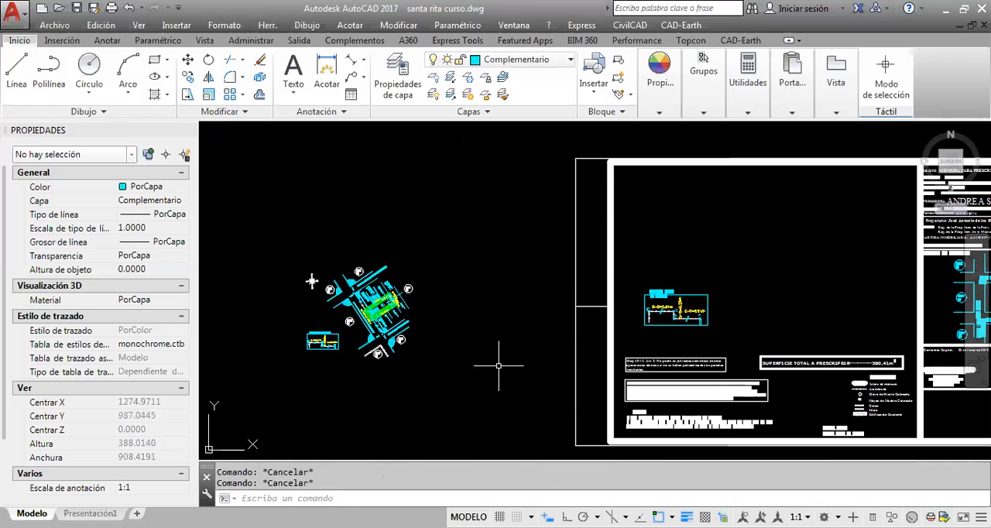
left_click(466, 394)
left_click(347, 265)
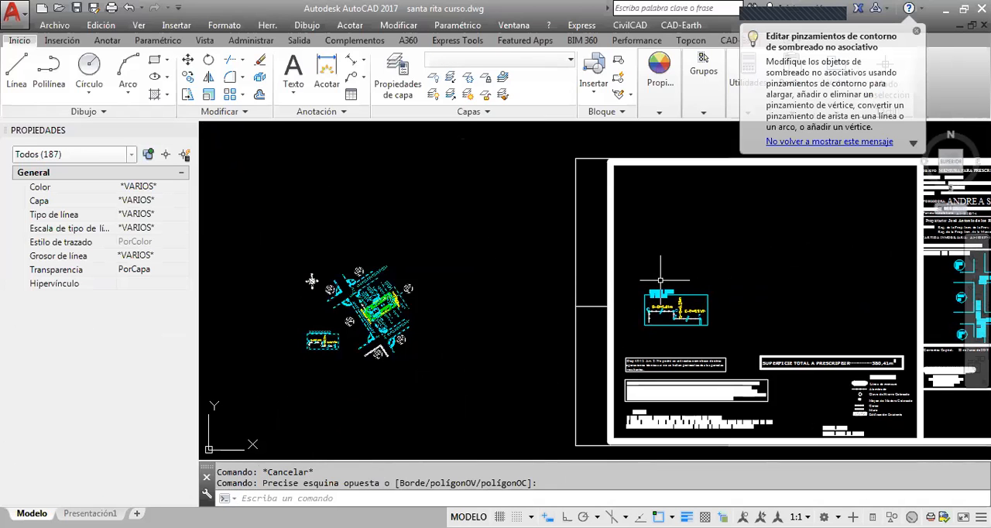
key("Escape")
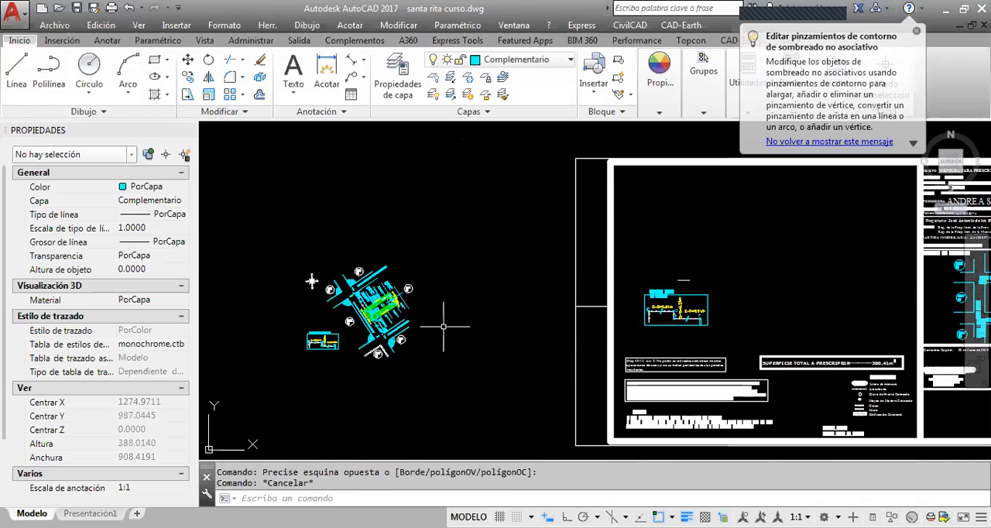
Scale the whole lot plan with its detail and north symbol by a factor of 2 from a base point on the lot
left_click(208, 94)
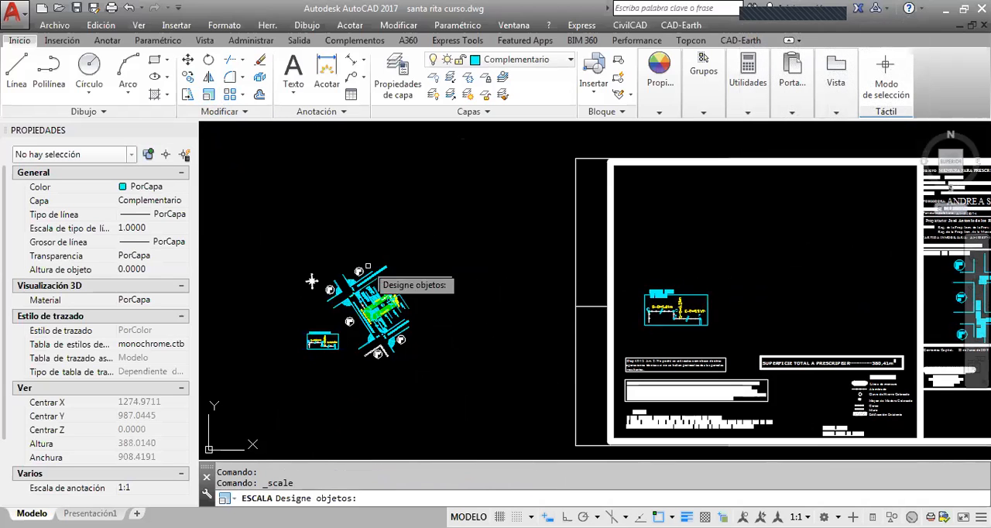
key("Escape")
left_click(447, 378)
left_click(276, 226)
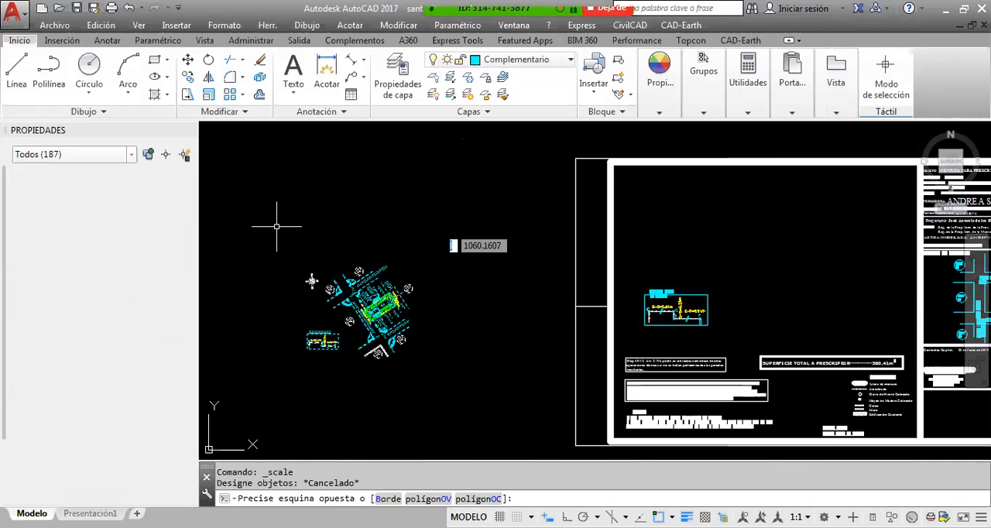
left_click(208, 94)
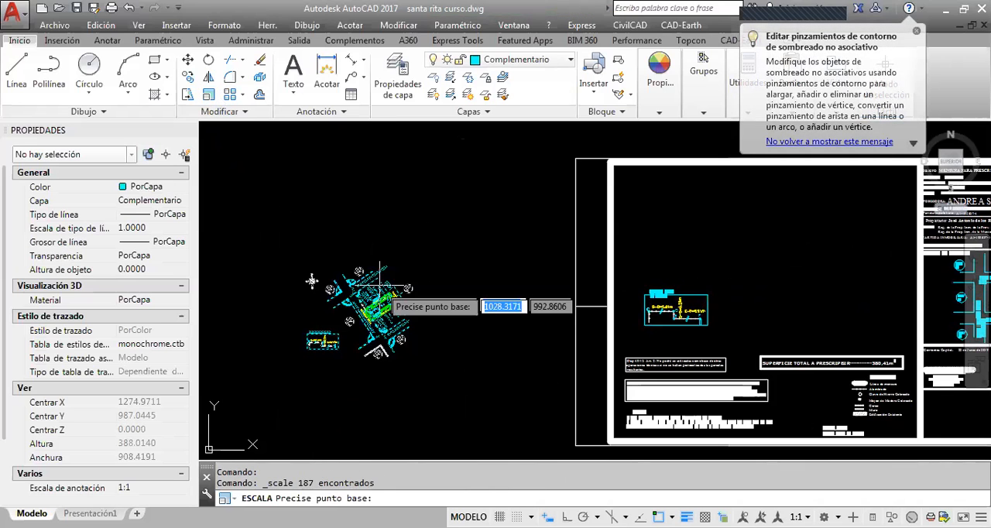
left_click(378, 291)
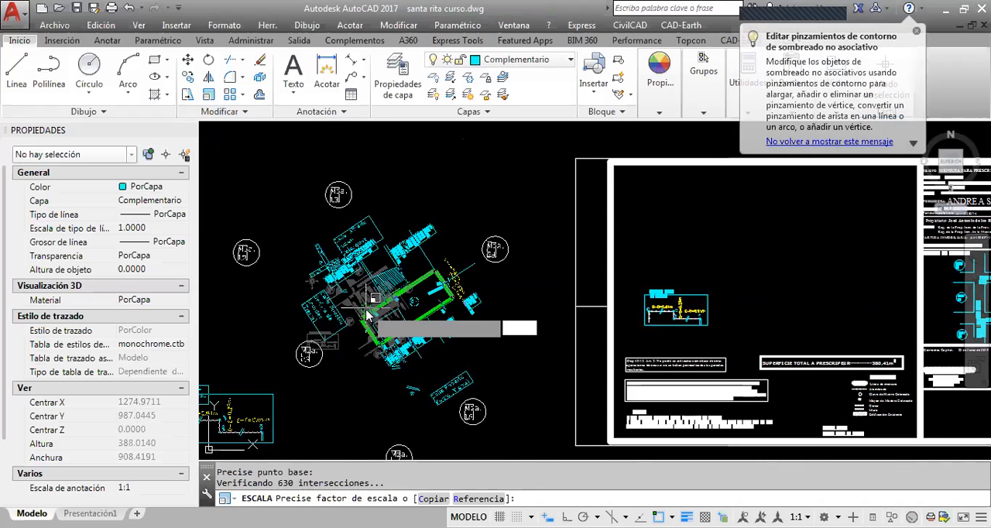
type("2")
key("Return")
Copy the enlarged lot plan with its detail and paste it into the sheet's empty drawing area with object snap off
middle_click_drag(257, 256, 354, 224)
left_click(571, 397)
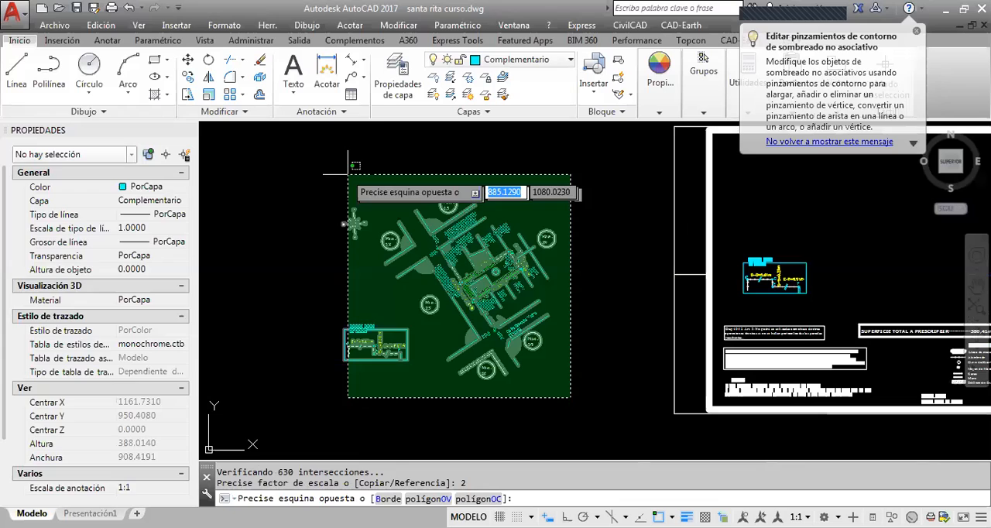
left_click(348, 175)
key("ctrl+c")
key("ctrl+v")
middle_click_drag(642, 299, 266, 318)
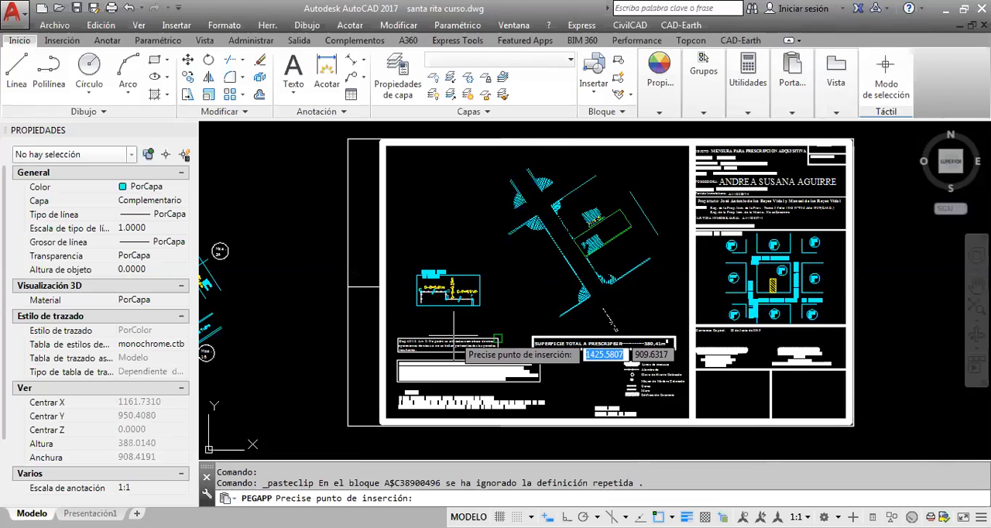
key("Escape")
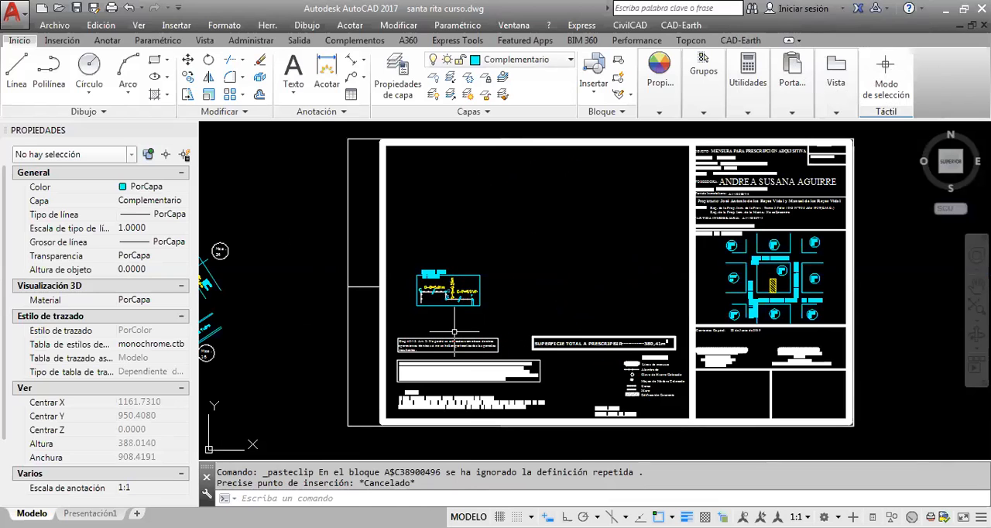
key("ctrl+v")
key("F3")
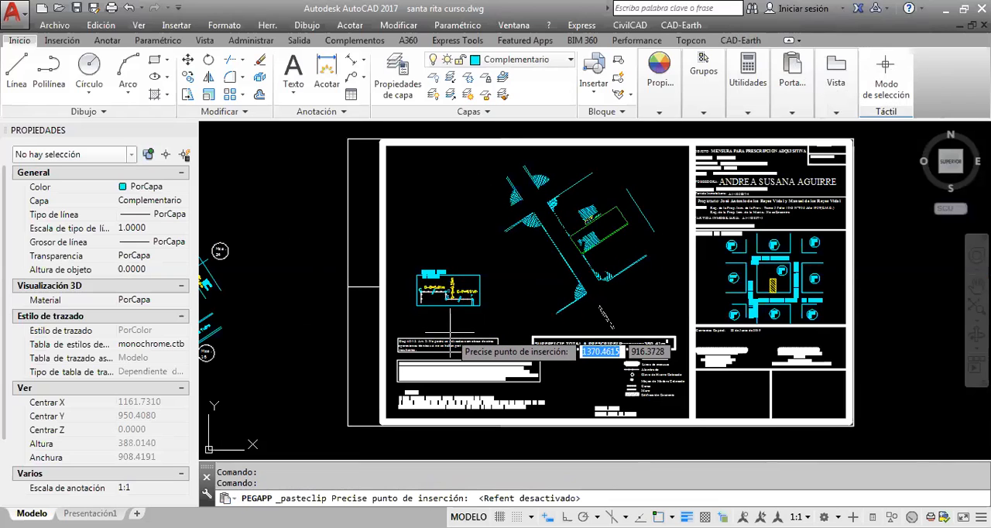
left_click(452, 335)
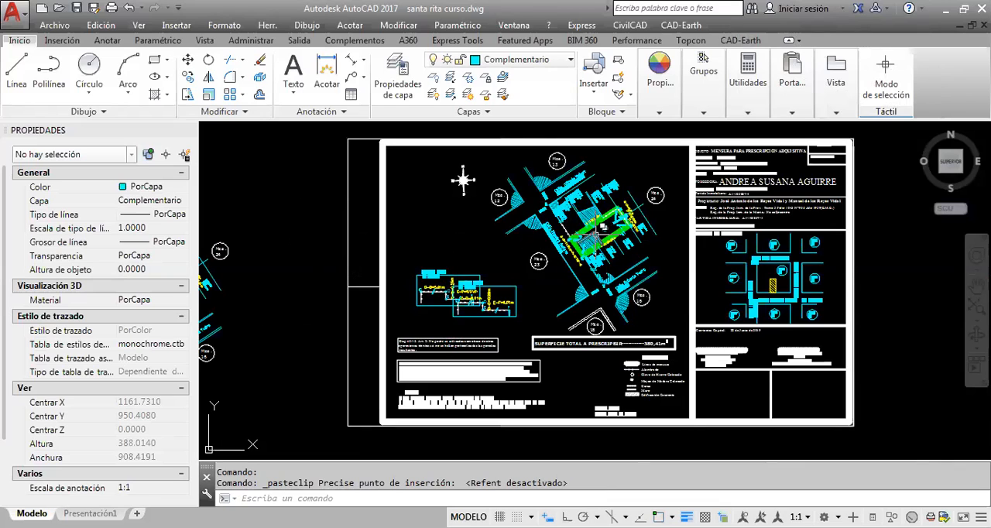
Inspect lot 22's Mensura boundary polyline in the pasted plan, checking its area, length and vertex B, and clear the selection
mouse_move(599, 229)
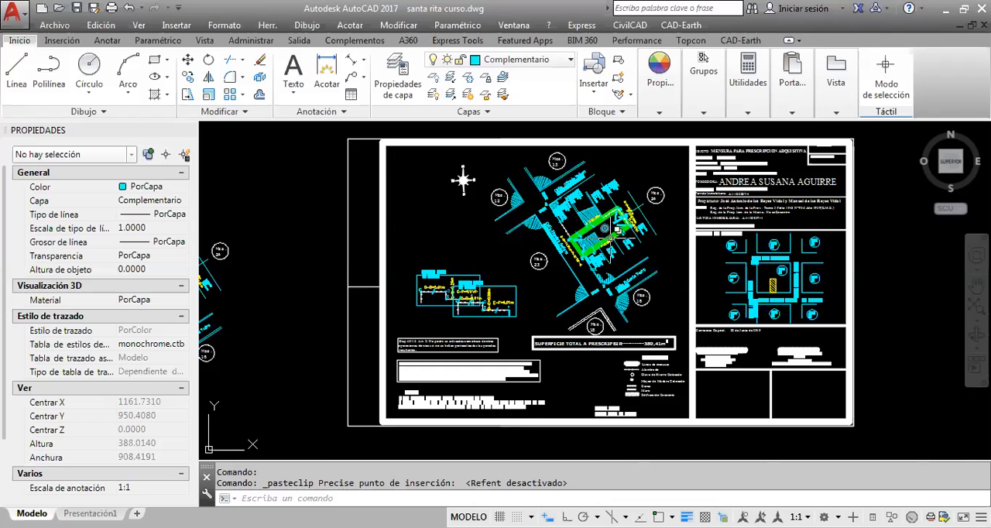
scroll(605, 227, "up", 5)
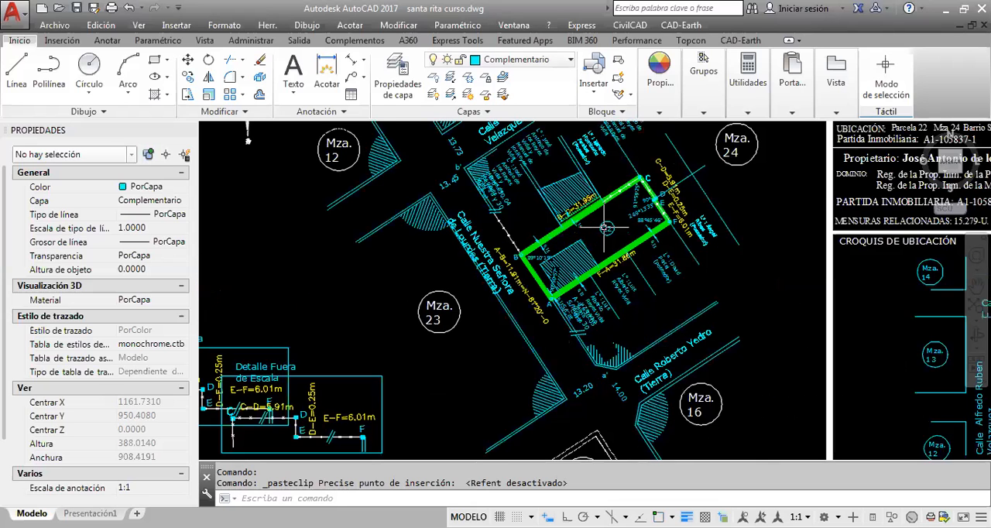
scroll(605, 227, "up", 5)
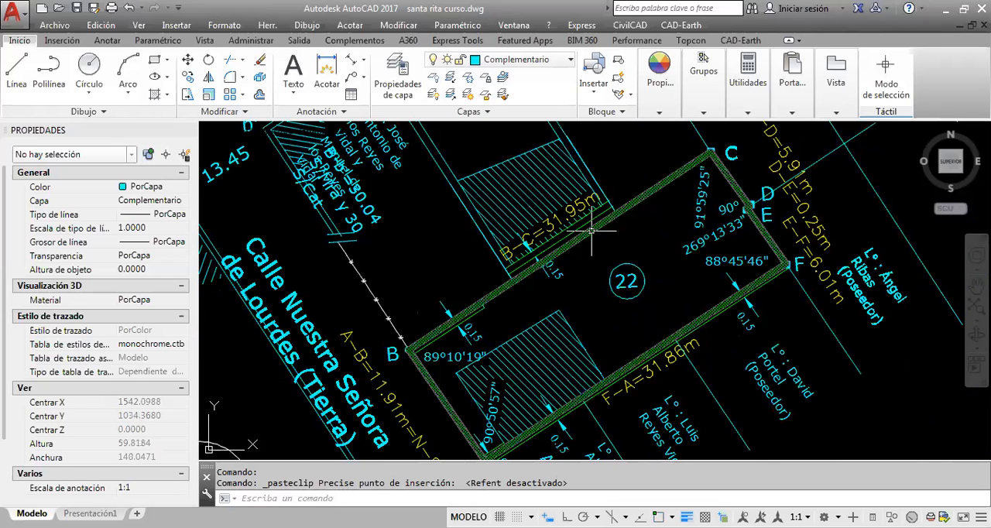
left_click(592, 230)
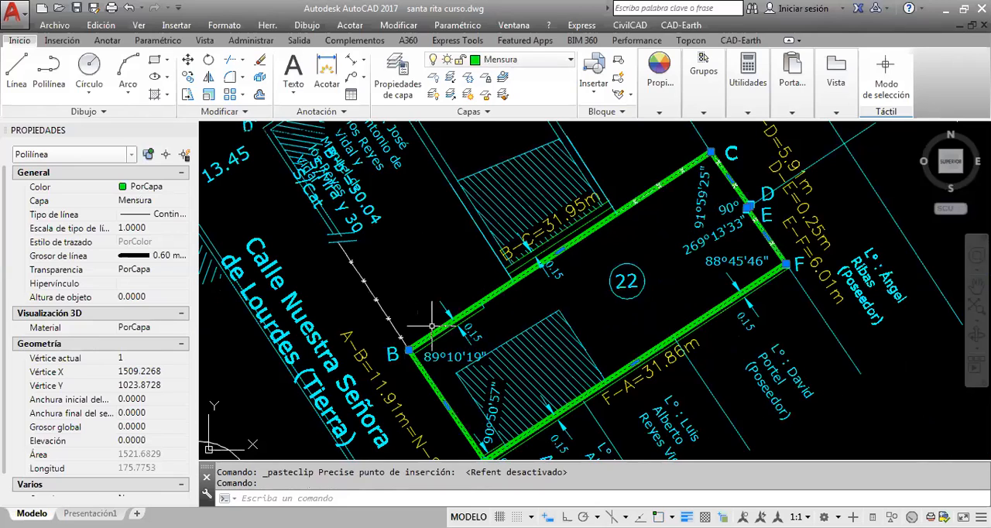
left_click(409, 349)
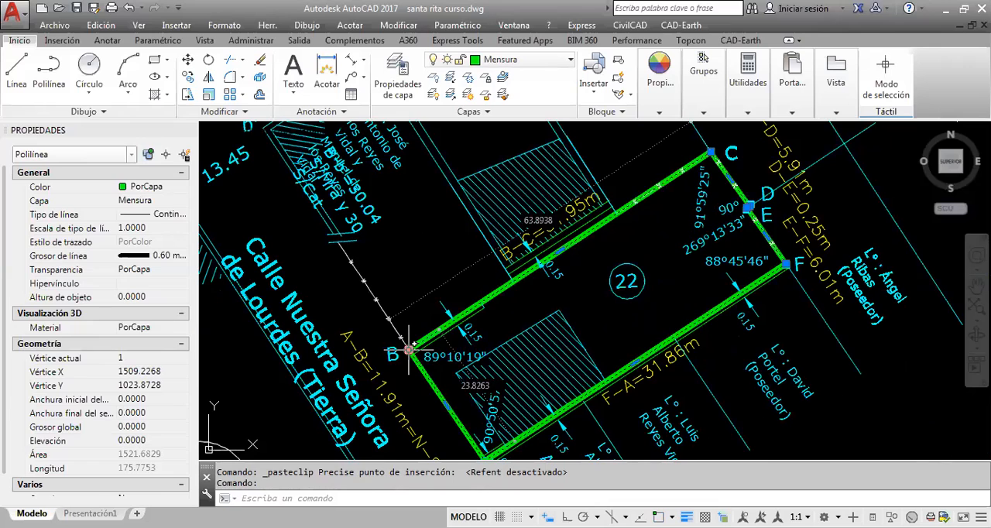
key("Escape")
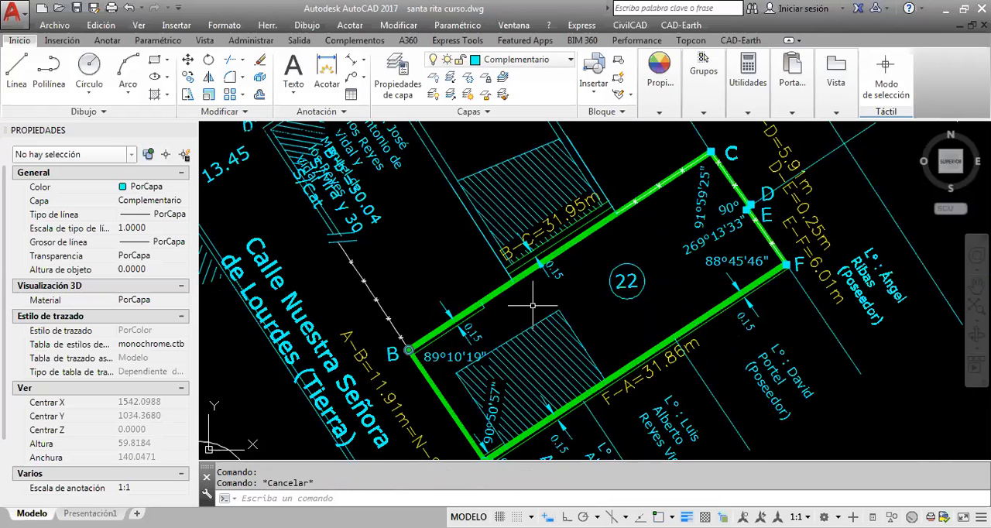
Undo the plan's paste into the sheet, its copy and its scaling
key("ctrl+z")
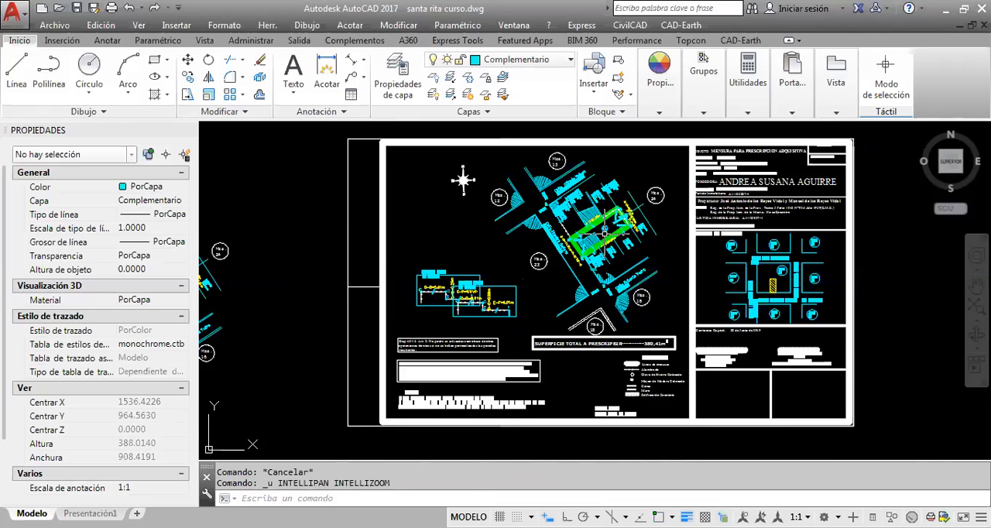
key("ctrl+z")
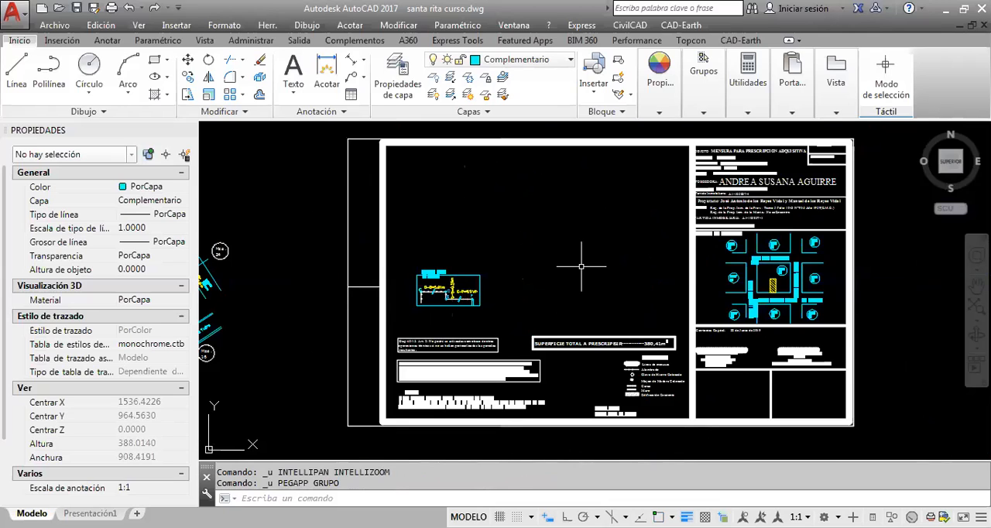
key("ctrl+z")
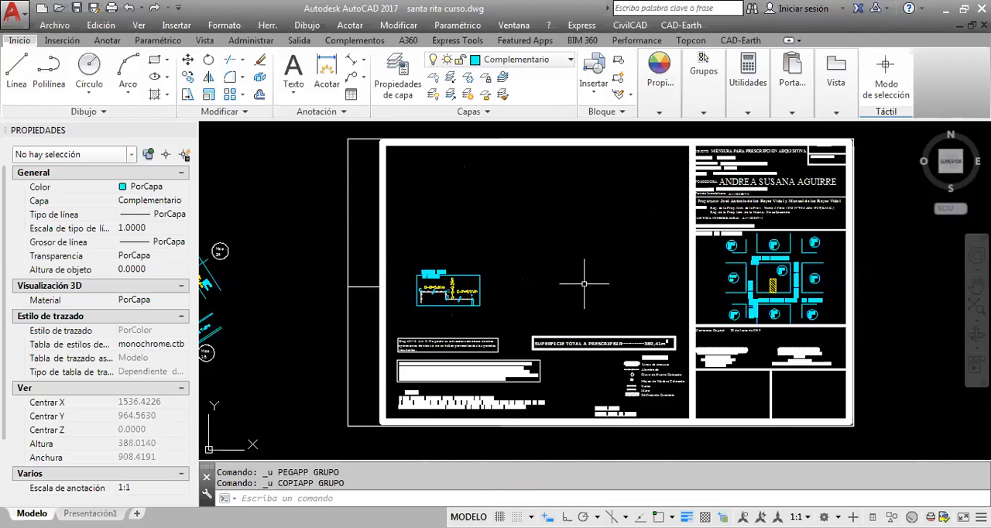
key("ctrl+z")
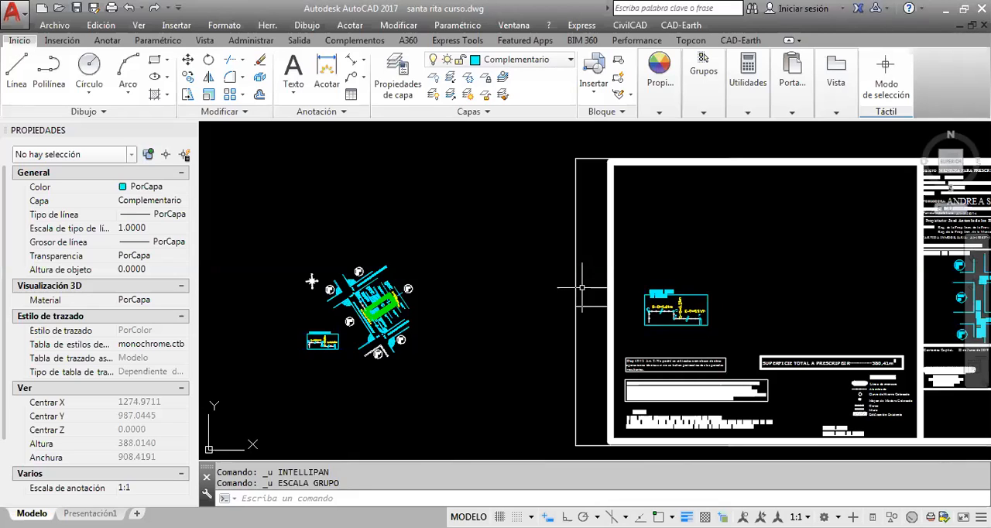
scroll(511, 233, "down", 5)
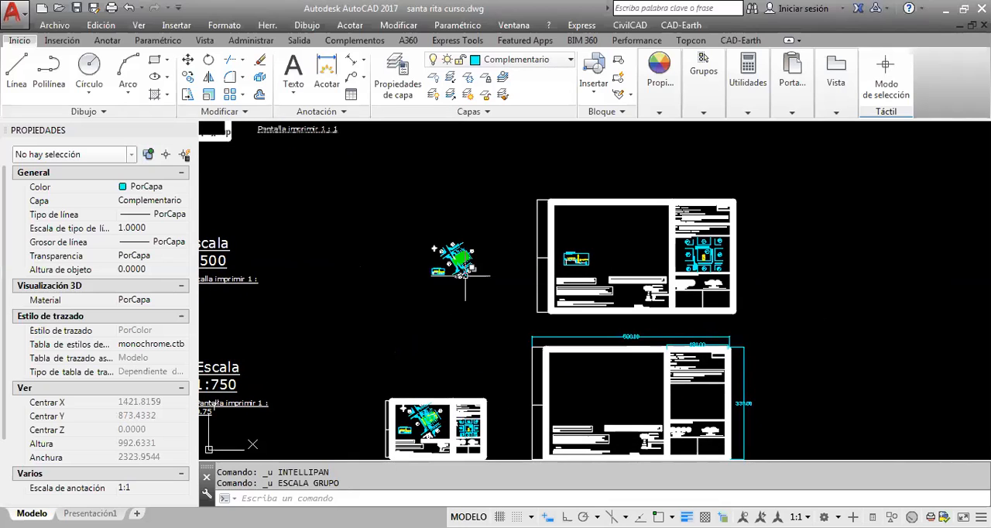
scroll(537, 194, "up", 2)
scroll(519, 363, "up", 1)
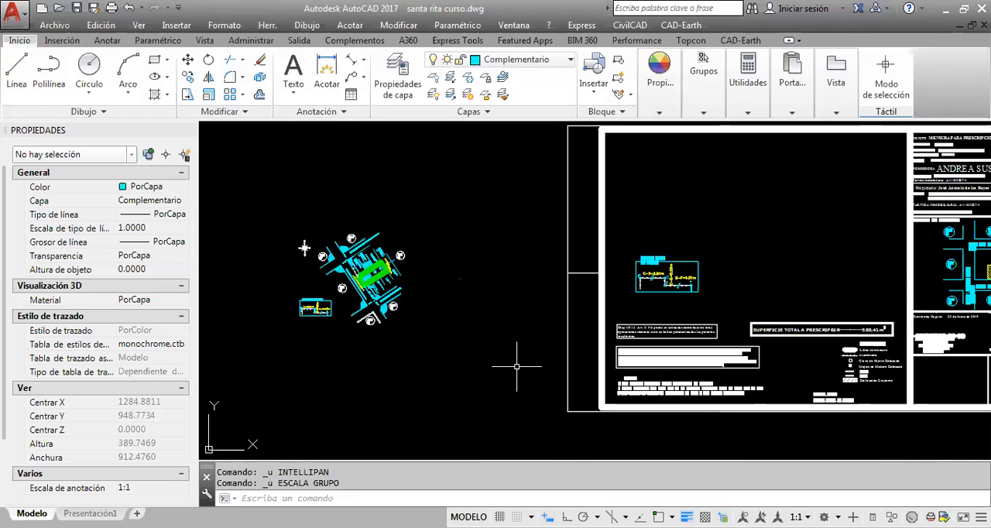
scroll(511, 341, "down", 1)
scroll(472, 336, "up", 1)
left_click(505, 363)
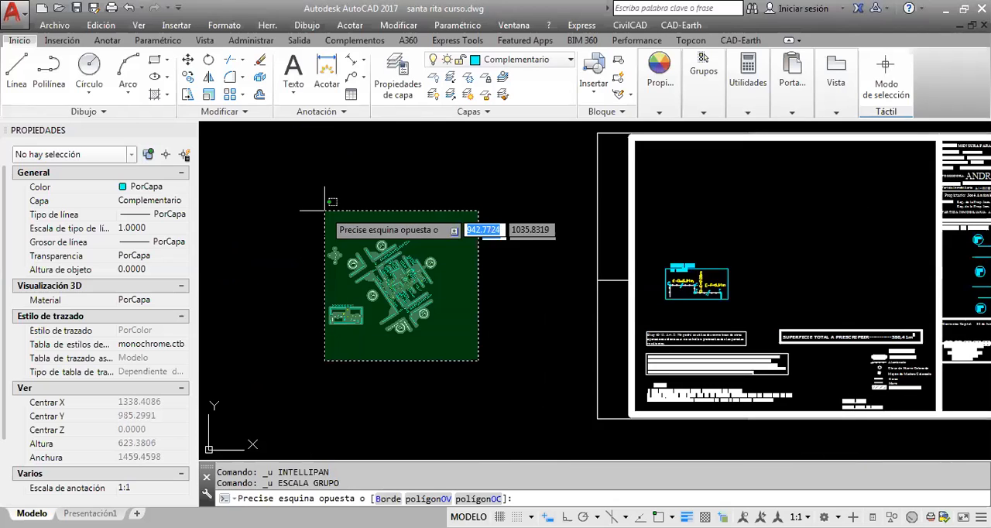
left_click(300, 188)
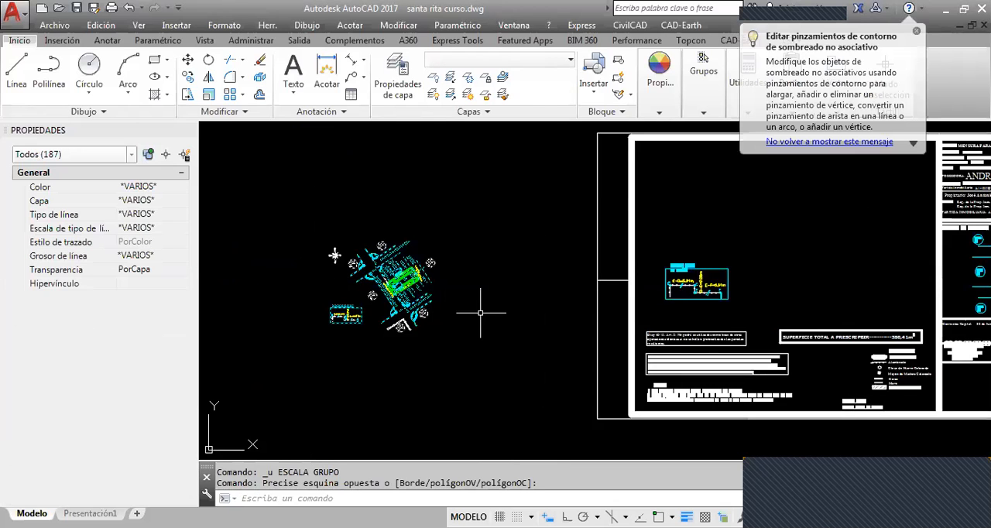
middle_click_drag(496, 311, 426, 315)
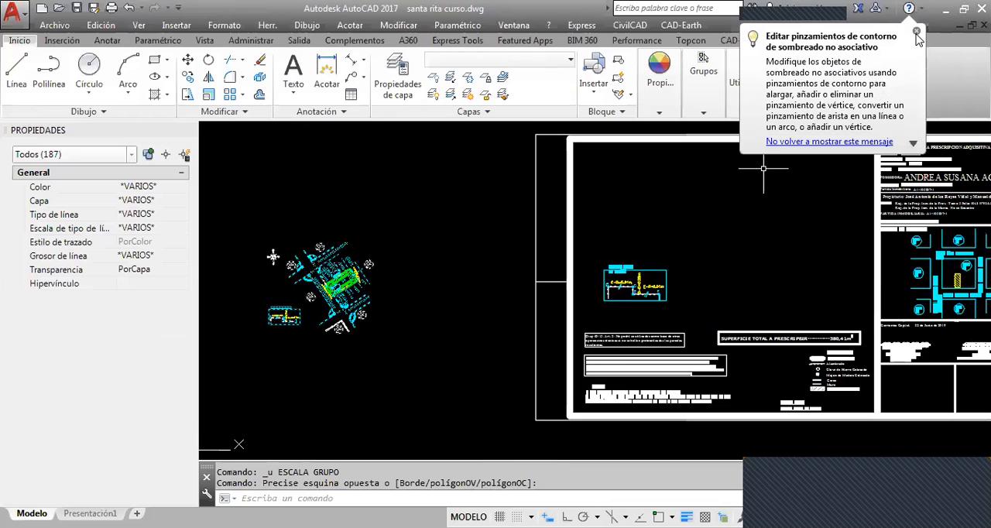
left_click(880, 378)
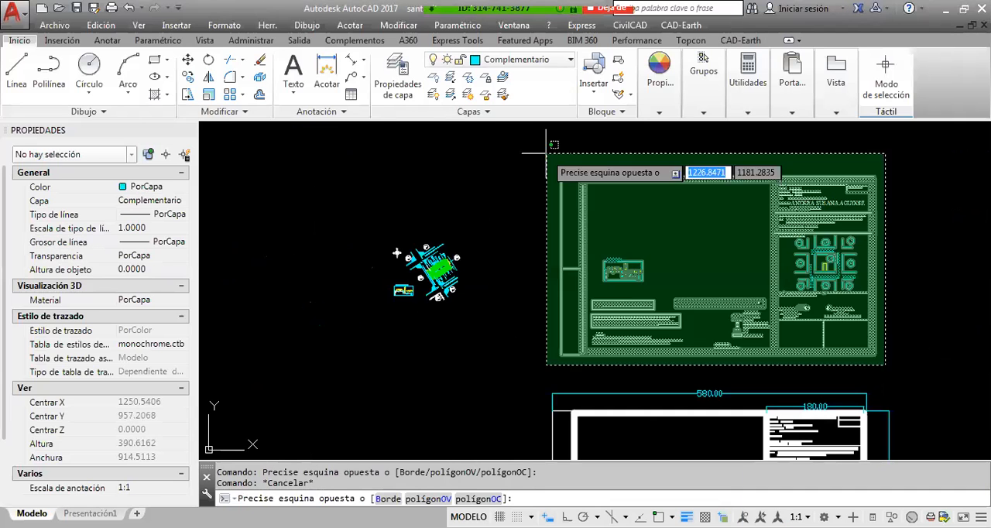
left_click(546, 154)
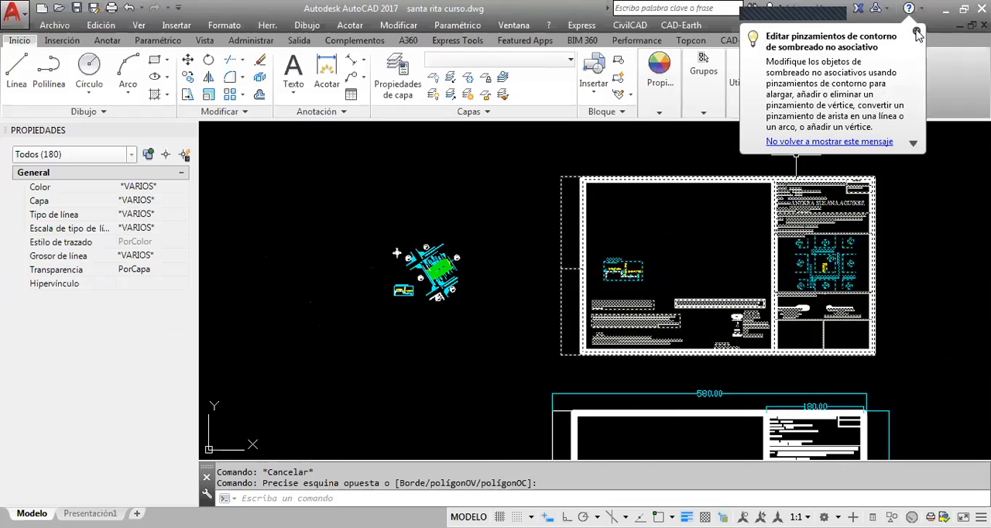
key("Escape")
middle_click_drag(396, 253, 483, 259)
mouse_move(551, 294)
middle_mouse_down()
mouse_move(680, 305)
mouse_move(761, 385)
middle_mouse_up()
scroll(761, 386, "down", 2)
middle_click_drag(689, 363, 588, 358)
left_click(930, 411)
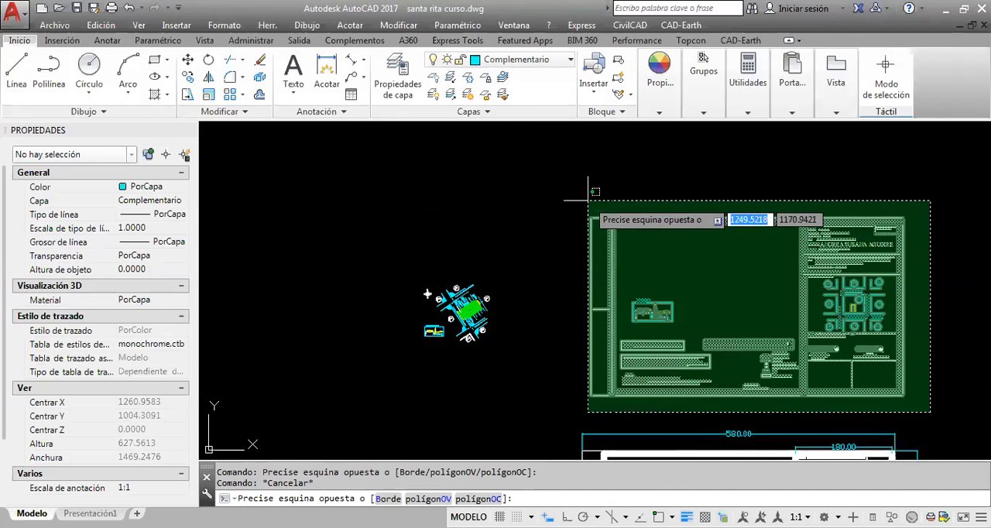
left_click(587, 200)
scroll(766, 260, "up", 2)
middle_click_drag(766, 261, 612, 248)
key("Escape")
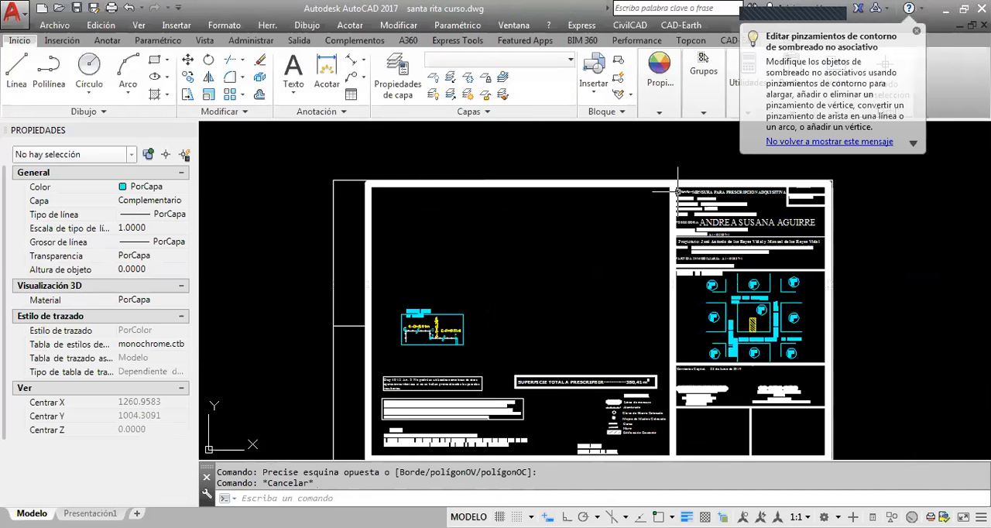
scroll(798, 247, "down", 4)
mouse_move(695, 251)
middle_mouse_down()
mouse_move(640, 297)
mouse_move(681, 310)
middle_mouse_up()
scroll(639, 297, "up", 2)
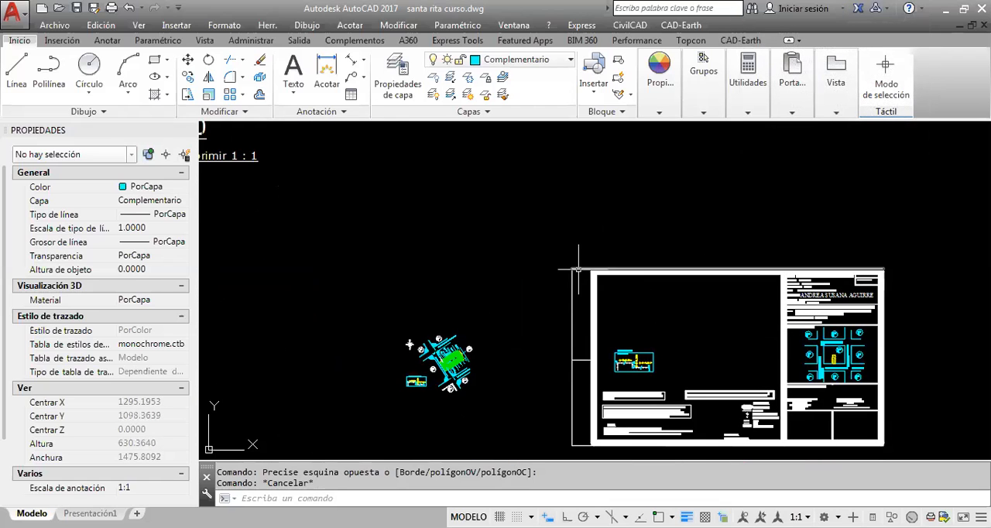
Try to copy the complete sheet with its title block and paste it around the original lot plan
middle_click_drag(654, 271, 640, 232)
left_click(889, 418)
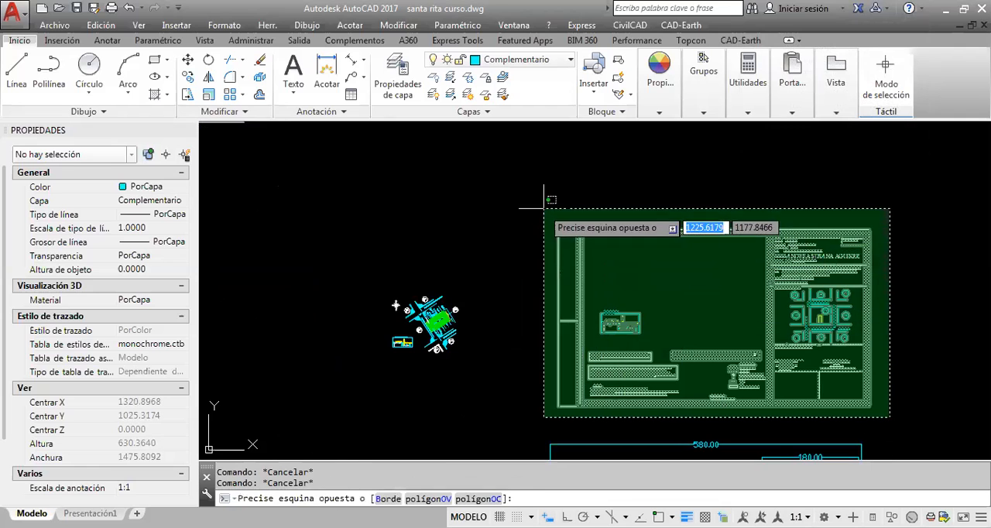
left_click(543, 208)
key("ctrl+c")
key("ctrl+v")
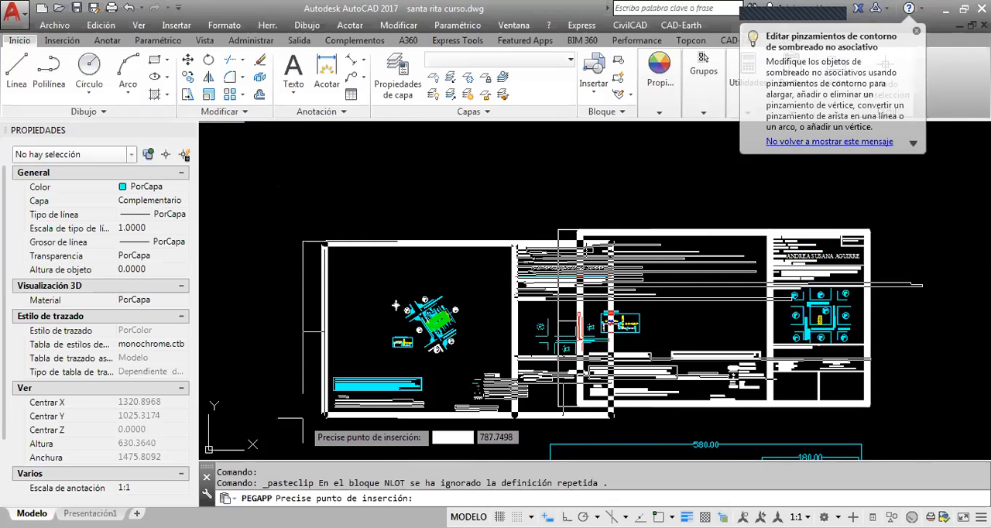
key("Escape")
Cut the original-size lot plan with its detail and north symbol and paste it into the sheet's empty drawing area
middle_click_drag(472, 380, 594, 376)
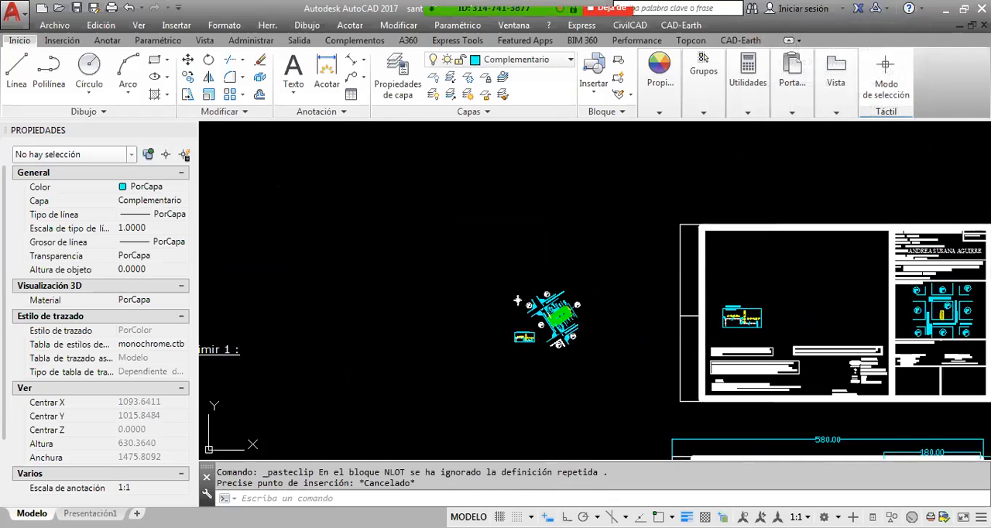
left_click(596, 376)
left_click(491, 260)
key("ctrl+x")
key("ctrl+shift+v")
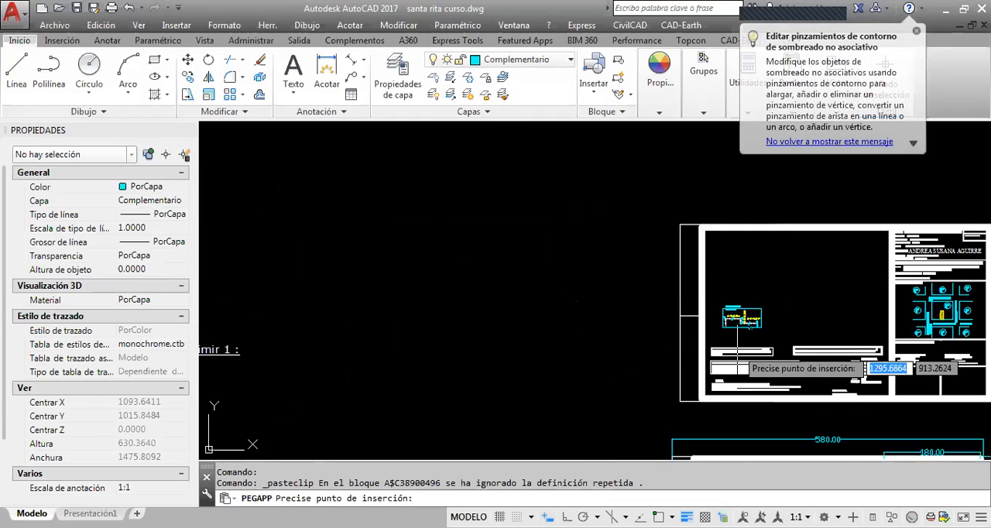
left_click(775, 319)
mouse_move(824, 333)
middle_mouse_down()
mouse_move(475, 322)
mouse_move(558, 338)
middle_mouse_up()
scroll(475, 322, "up", 2)
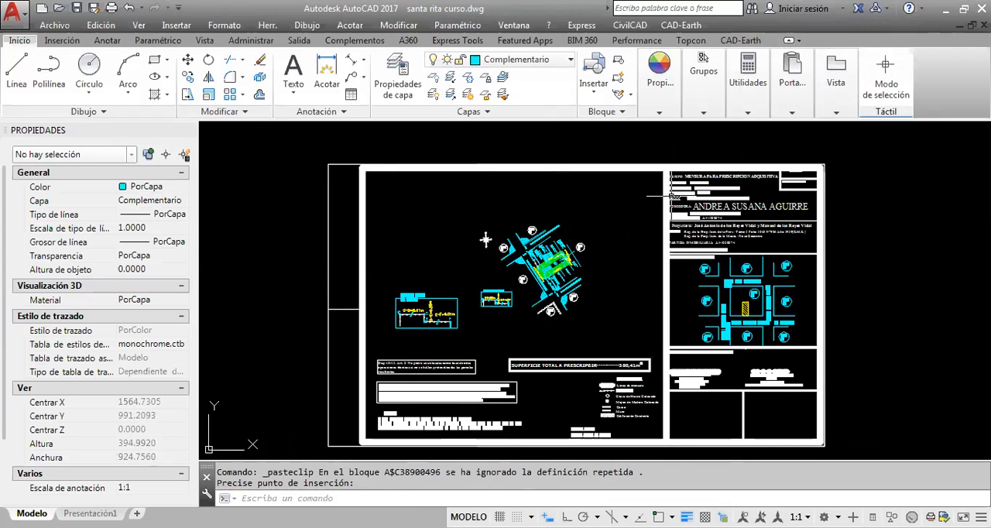
Undo the lot plan's paste into the sheet and its cut from the original location
left_click(685, 165)
scroll(538, 260, "up", 3)
scroll(589, 263, "down", 4)
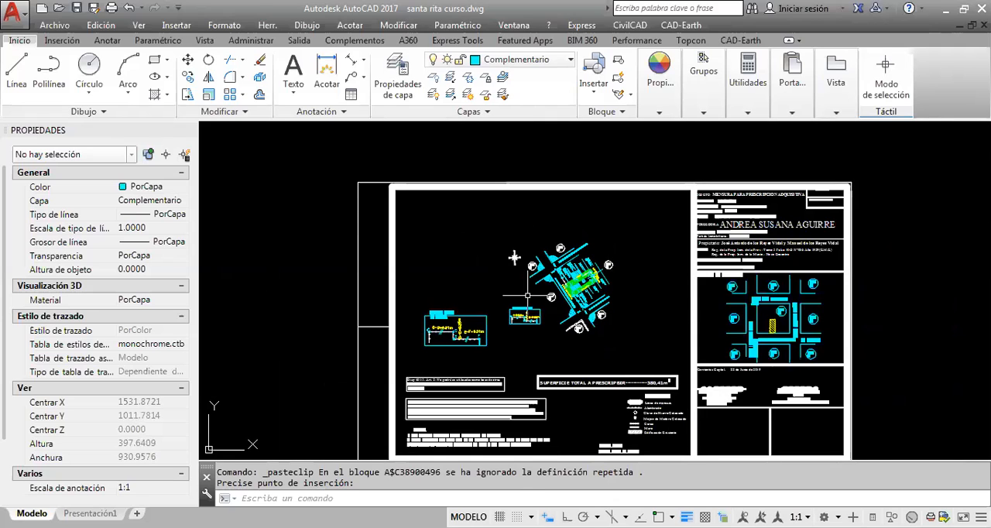
key("ctrl+z")
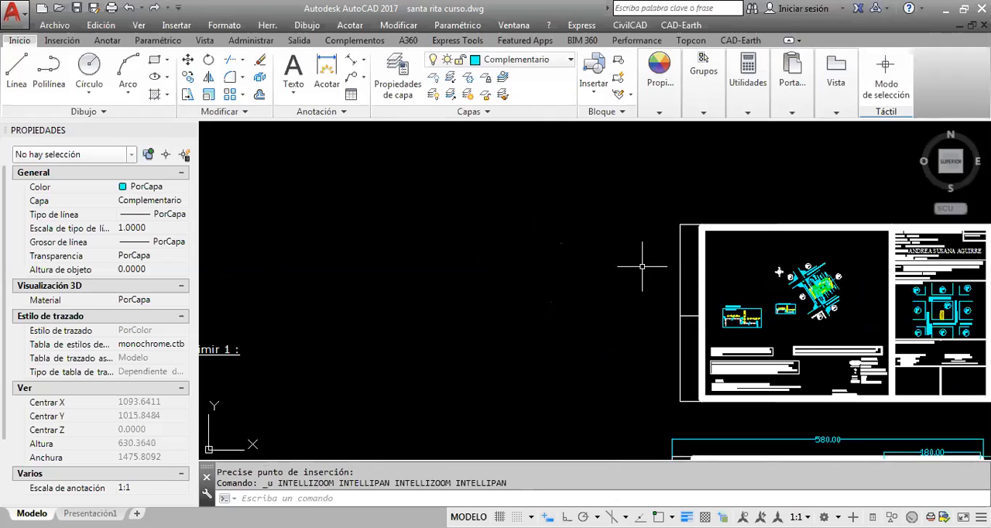
key("ctrl+z")
key("ctrl+z")
Paste the lot plan from the clipboard into the sheet's empty drawing area, keeping the original outside the sheet
middle_click_drag(817, 294, 659, 305)
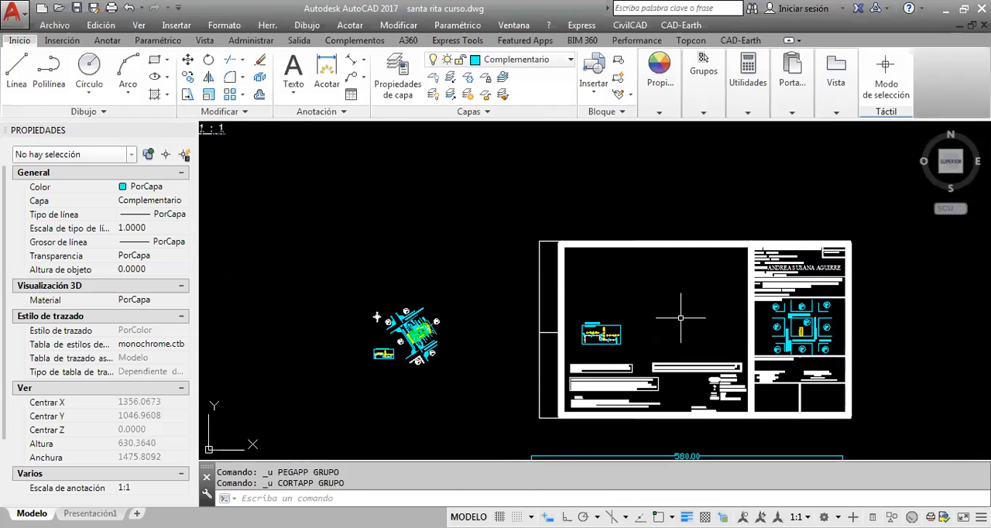
scroll(680, 318, "up", 2)
key("ctrl+v")
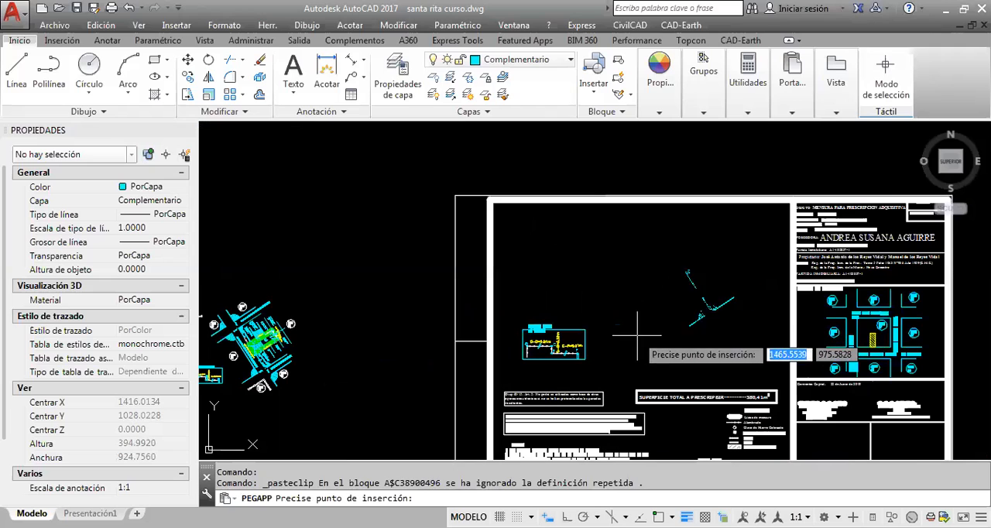
middle_click_drag(628, 270, 612, 261)
middle_click_drag(658, 284, 628, 273)
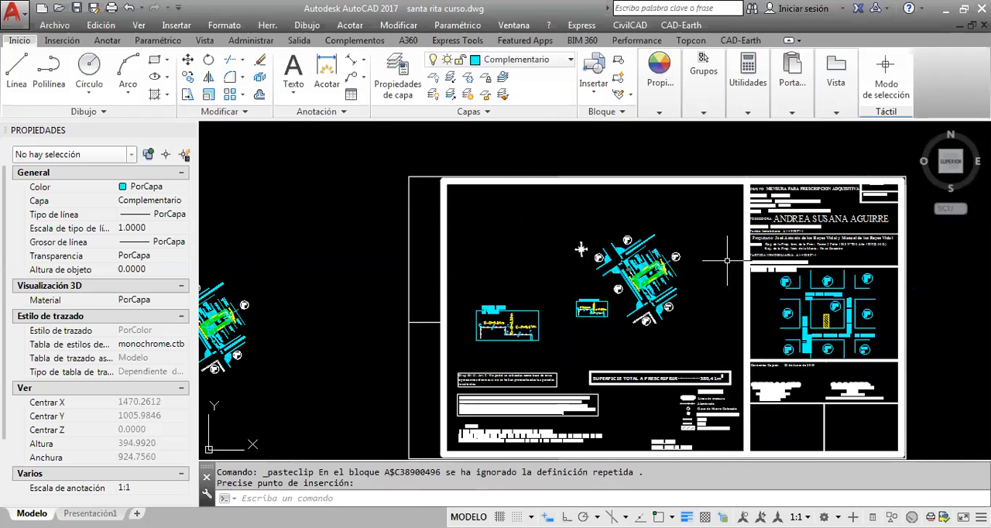
middle_click_drag(737, 236, 683, 294)
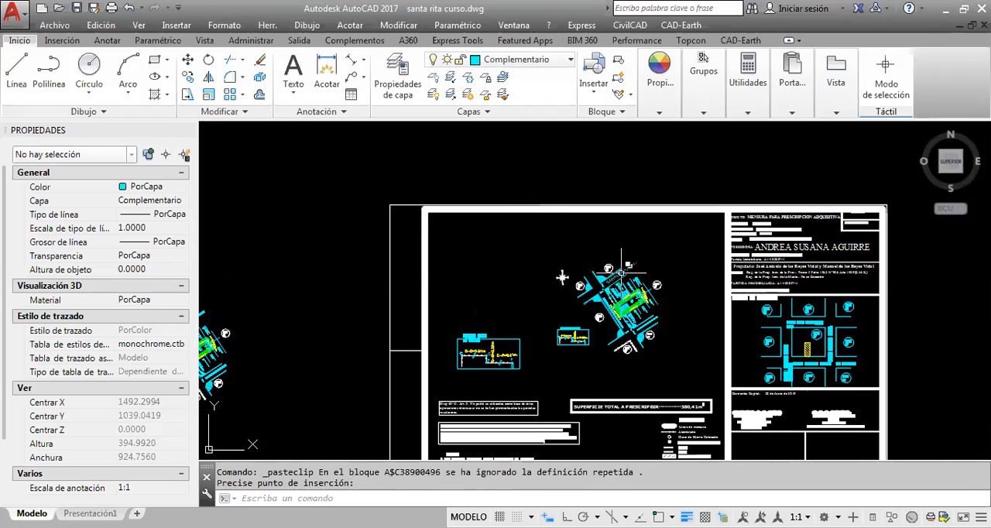
Undo the last paste of the lot plan into the sheet's empty drawing area
key("ctrl+z")
key("ctrl+z")
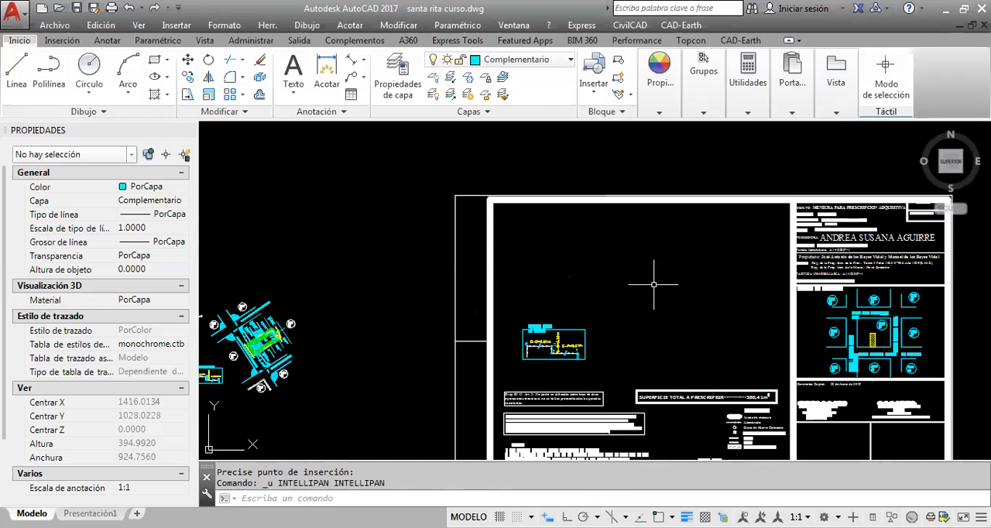
scroll(652, 287, "down", 4)
mouse_move(550, 301)
middle_mouse_down()
mouse_move(646, 336)
mouse_move(771, 417)
middle_mouse_up()
scroll(704, 377, "down", 2)
middle_click_drag(694, 364, 692, 425)
mouse_move(660, 339)
middle_mouse_down()
mouse_move(555, 289)
mouse_move(480, 177)
middle_mouse_up()
scroll(655, 302, "up", 2)
scroll(755, 370, "up", 2)
left_click(755, 370)
left_click(568, 255)
scroll(553, 255, "down", 2)
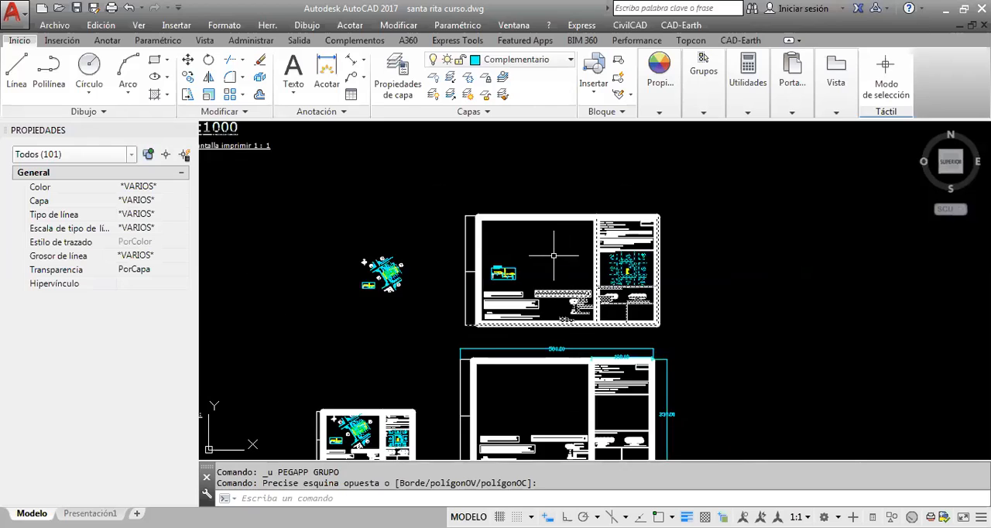
scroll(501, 225, "down", 2)
middle_click_drag(502, 223, 587, 258)
scroll(587, 258, "up", 2)
key("Escape")
scroll(683, 333, "up", 3)
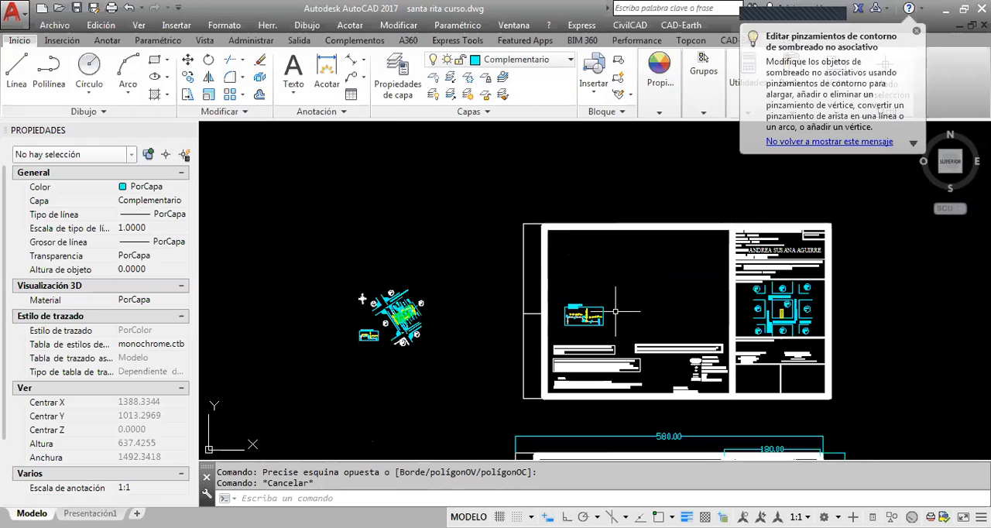
Copy the complete sheet with its title block and notes and paste a duplicate directly above it
left_click(815, 403)
left_click(433, 180)
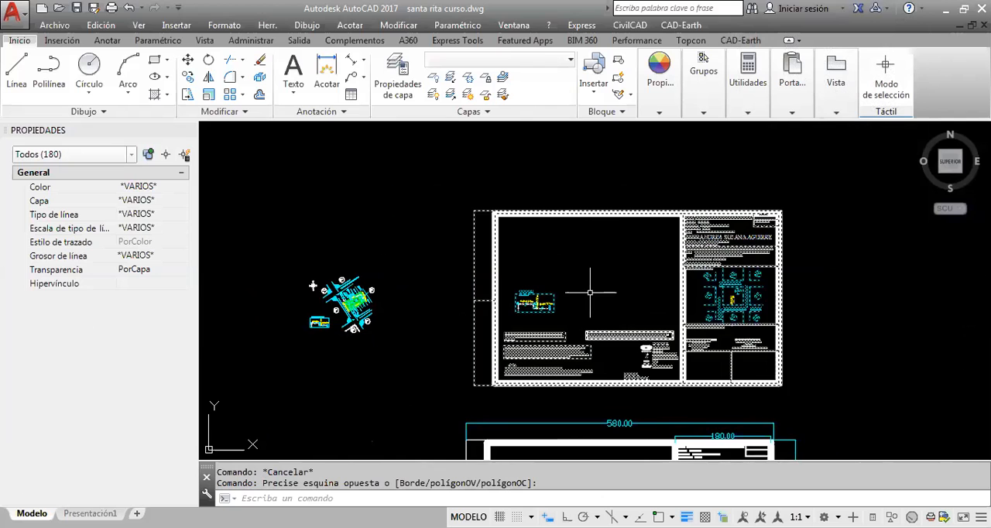
mouse_move(539, 258)
middle_mouse_down()
mouse_move(584, 314)
mouse_move(602, 295)
mouse_move(591, 234)
middle_mouse_up()
key("ctrl+c")
key("ctrl+v")
middle_click_drag(564, 200, 564, 310)
left_click(502, 258)
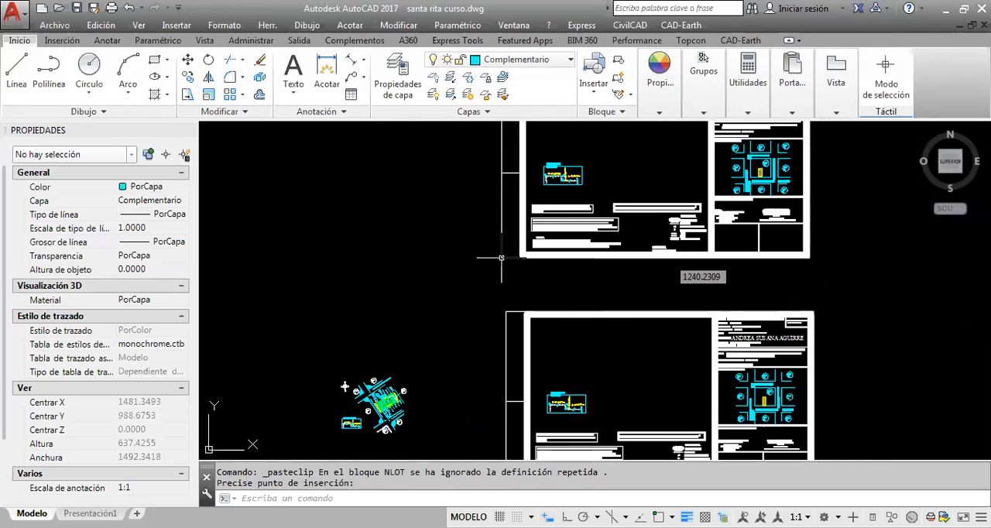
Scale the duplicated sheet by a factor of 0.5 from the lower-left corner of its frame
middle_click_drag(576, 276, 560, 327)
left_click(807, 325)
scroll(763, 324, "down", 2)
middle_click_drag(619, 271, 489, 261)
scroll(560, 268, "up", 2)
left_click(446, 165)
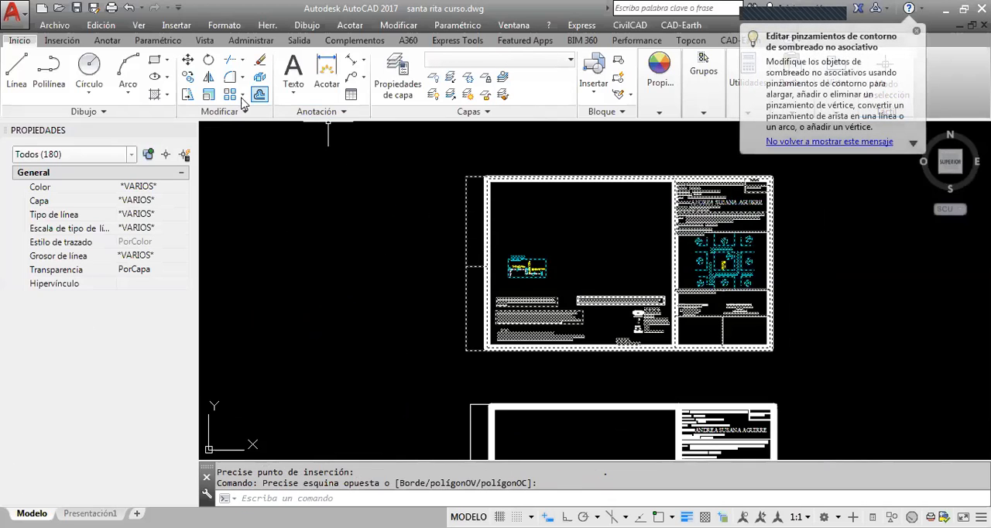
left_click(209, 94)
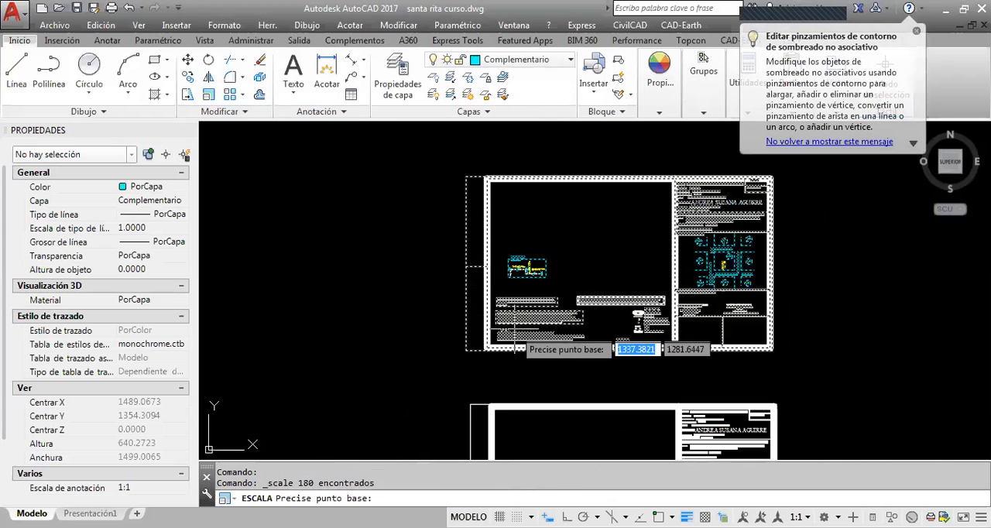
left_click(485, 350)
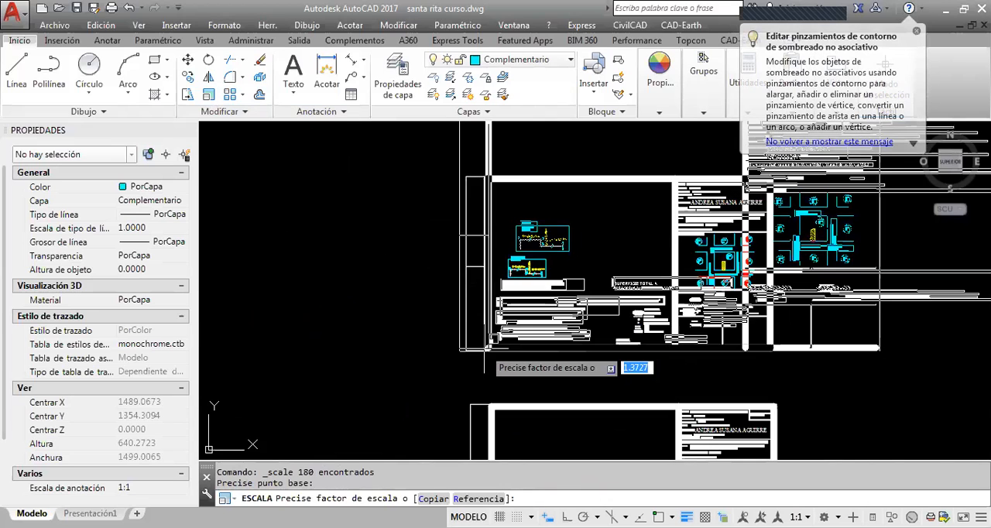
type("0.5")
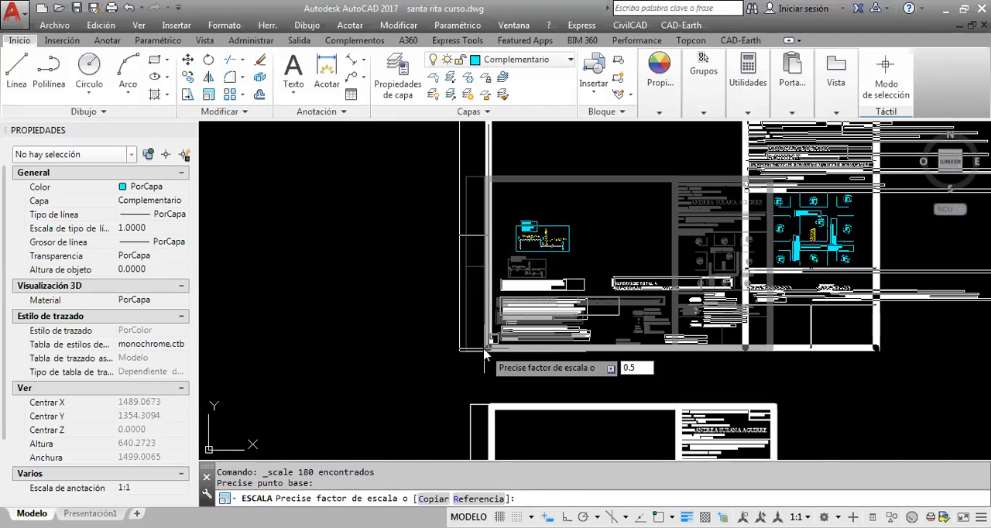
key("Return")
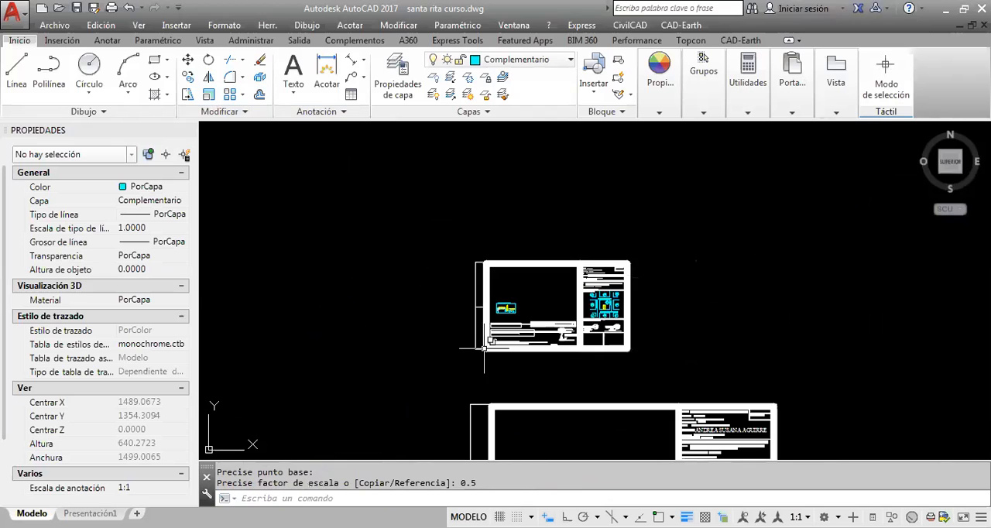
Cut the reduced sheet and paste it around the original lot plan so its drawing area encloses the plan
middle_click_drag(467, 338, 521, 213)
left_click(693, 263)
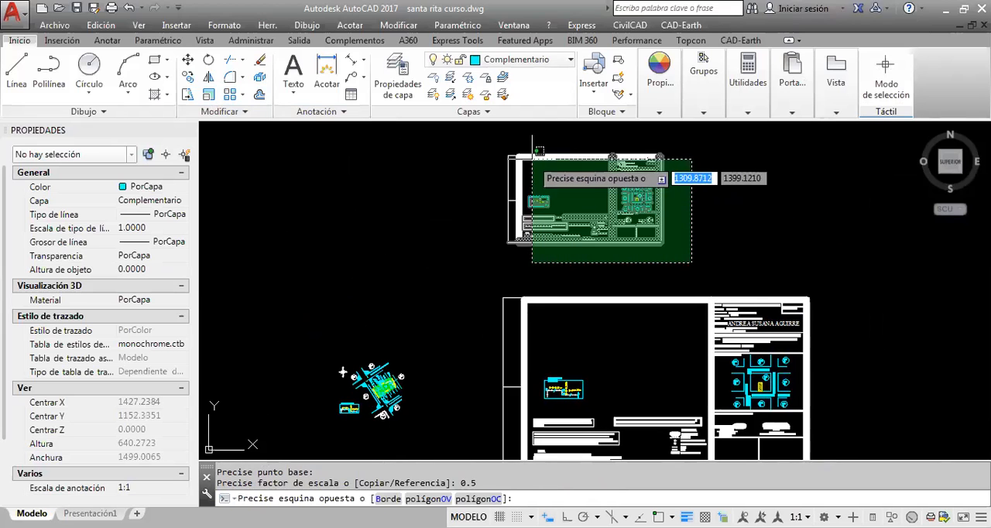
left_click(482, 139)
key("ctrl+x")
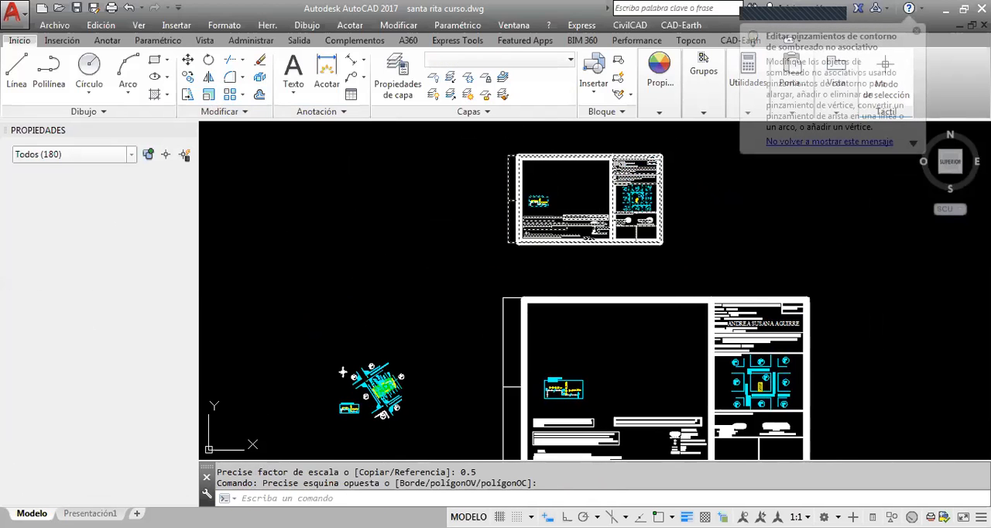
key("ctrl+v")
middle_click_drag(504, 310, 501, 164)
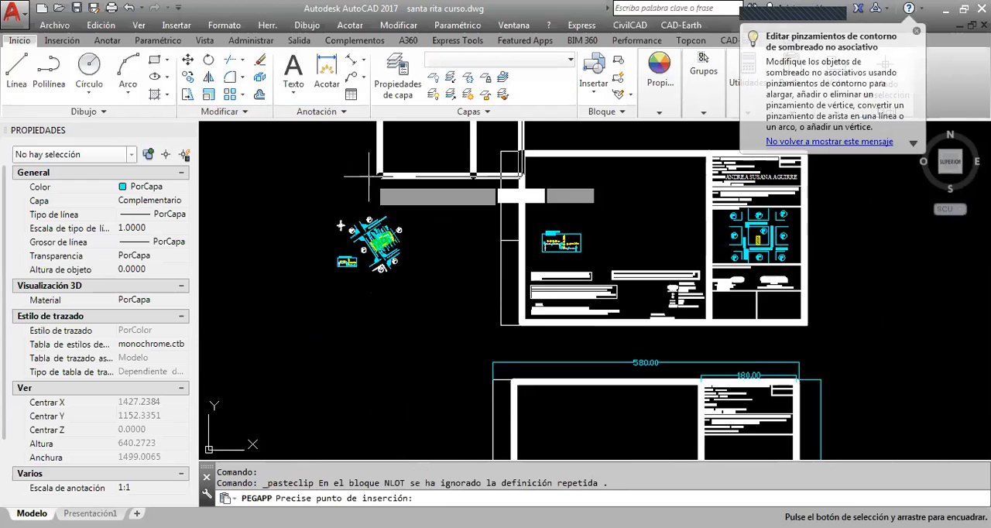
left_click(306, 296)
middle_click_drag(306, 296, 314, 305)
Examine how the lot plan, notes and title block fit in the reduced sheet and compare it with the full-size sheet
scroll(357, 200, "up", 5)
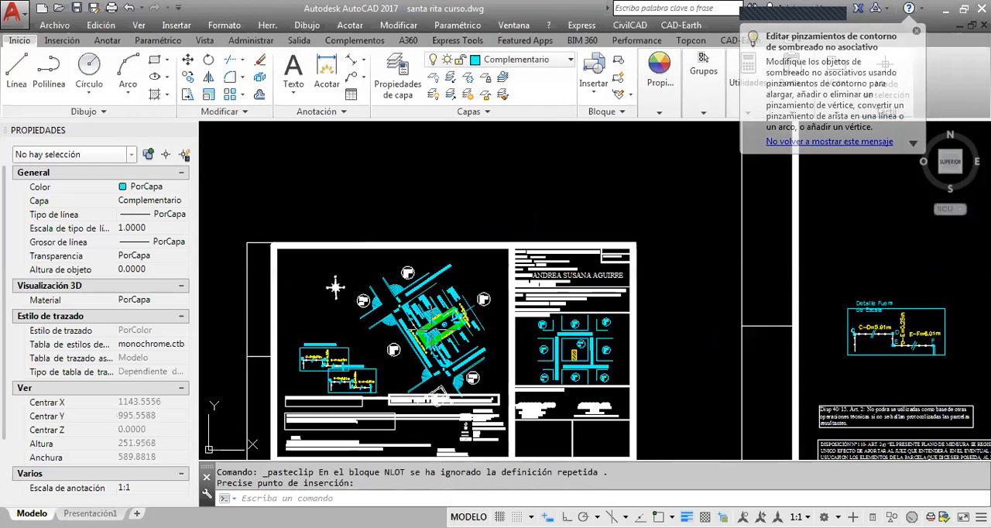
mouse_move(467, 283)
middle_mouse_down()
mouse_move(444, 282)
mouse_move(458, 258)
mouse_move(553, 260)
middle_mouse_up()
scroll(554, 260, "up", 2)
middle_click_drag(517, 210, 592, 195)
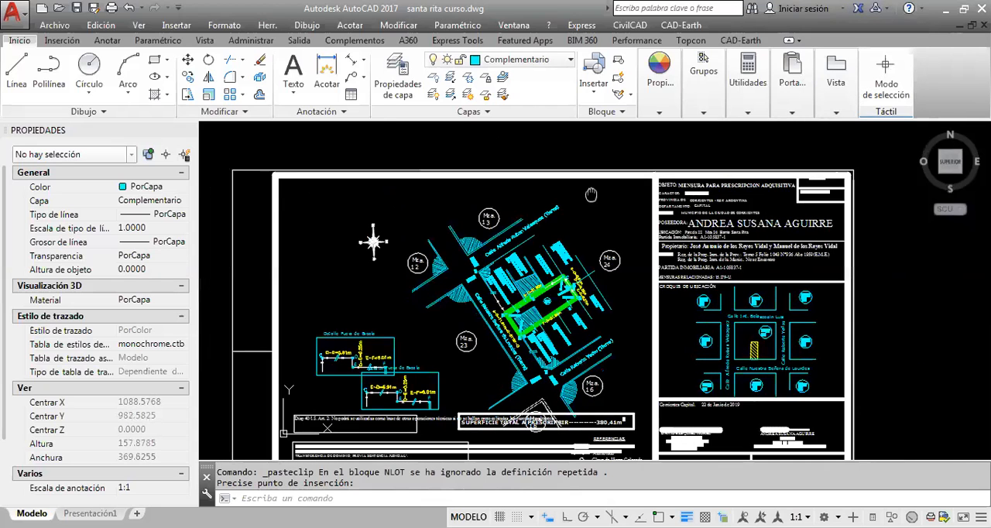
scroll(602, 391, "down", 2)
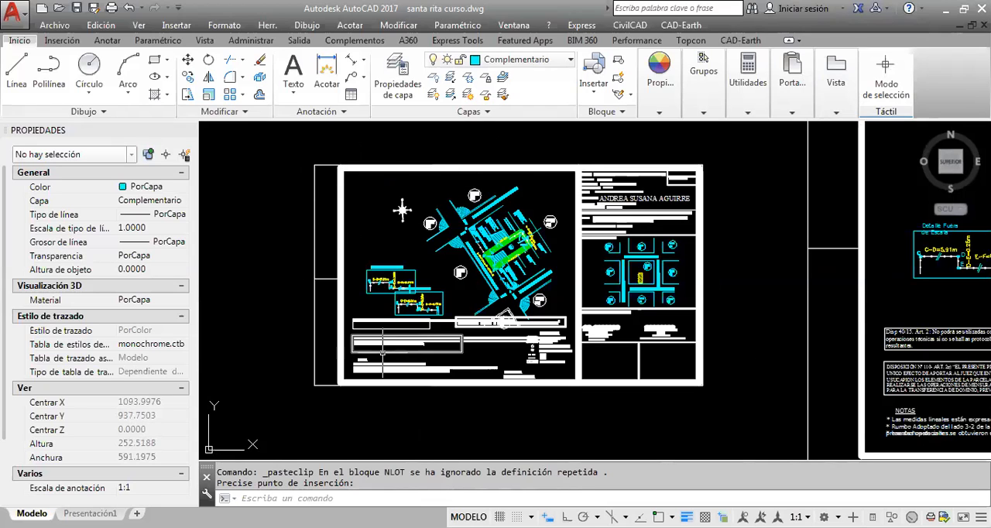
scroll(726, 262, "down", 2)
middle_click_drag(726, 263, 486, 316)
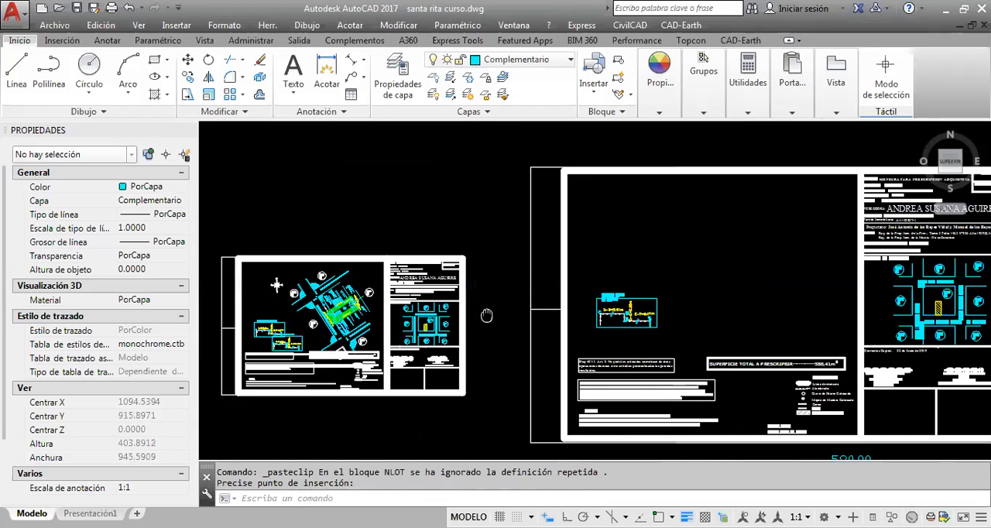
scroll(491, 309, "down", 2)
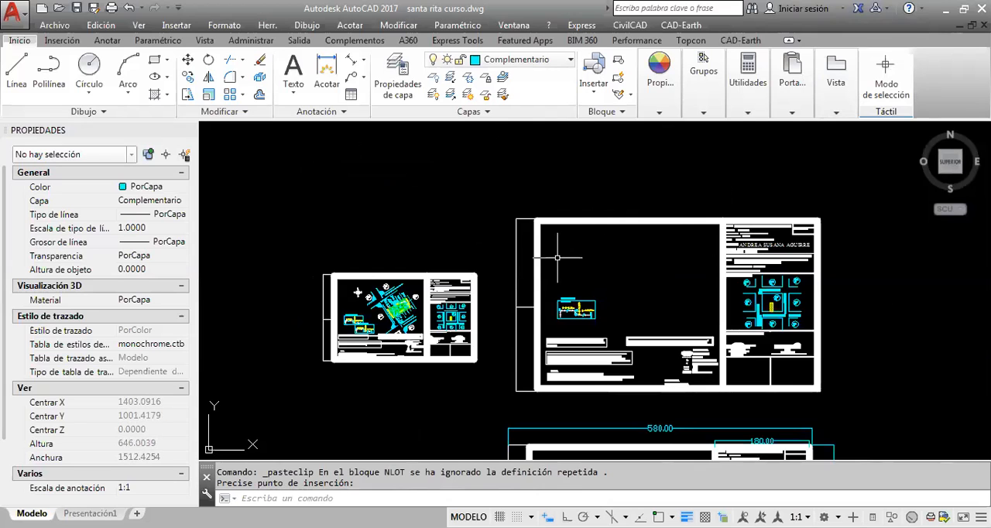
Delete the lower of the two overlapping "Detalle Fuera de Escala" drawings in the reduced sheet
mouse_move(482, 318)
middle_mouse_down()
mouse_move(559, 304)
mouse_move(690, 347)
middle_mouse_up()
scroll(579, 303, "up", 2)
scroll(515, 385, "up", 2)
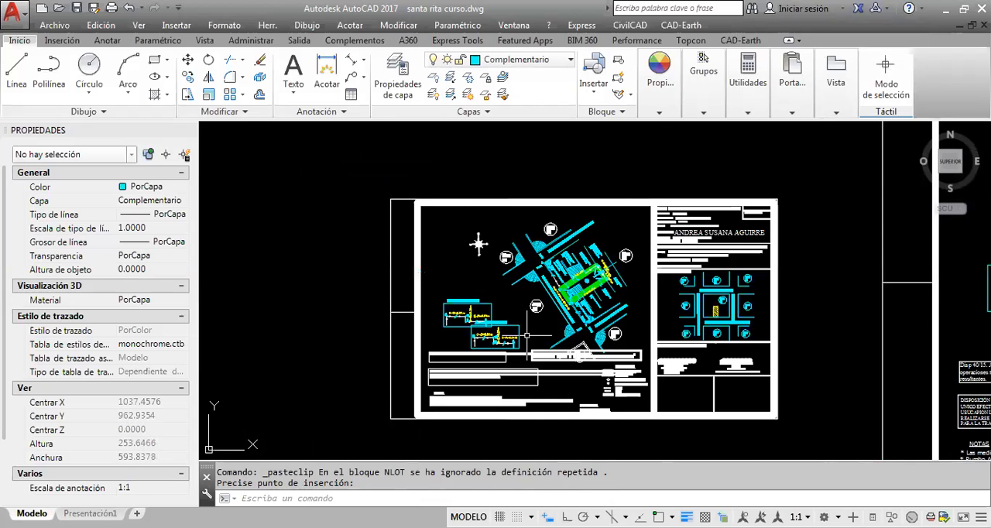
scroll(527, 336, "up", 2)
scroll(540, 350, "up", 2)
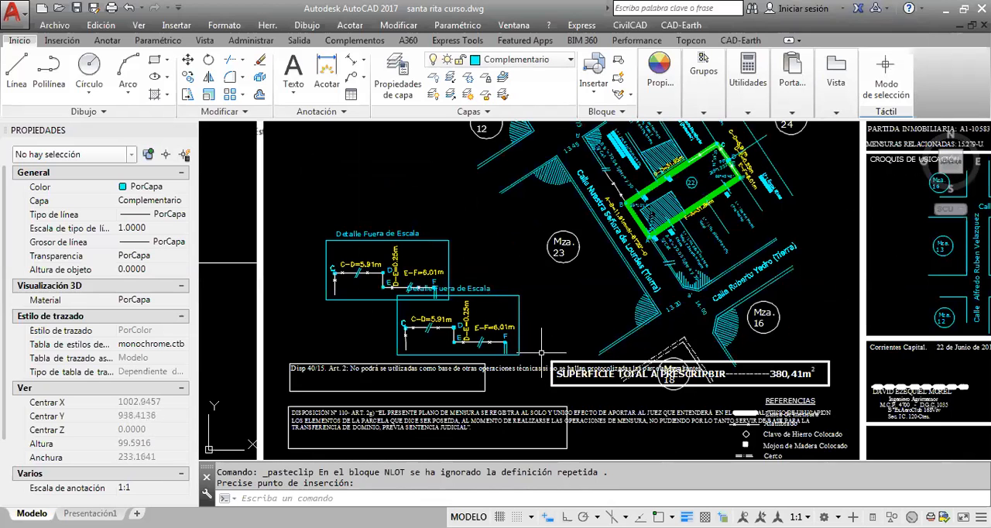
left_click(542, 352)
left_click(541, 352)
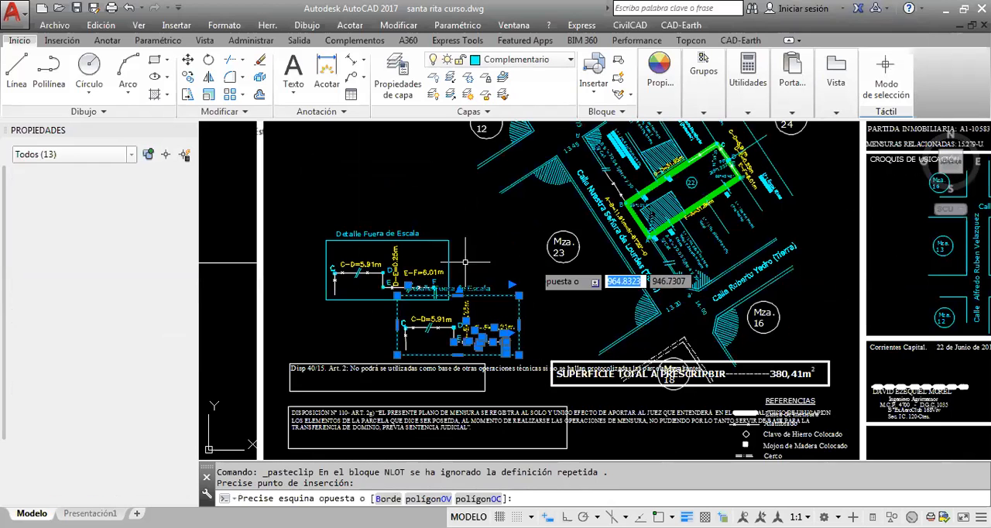
left_click(399, 314)
key("Delete")
middle_click_drag(513, 361, 546, 342)
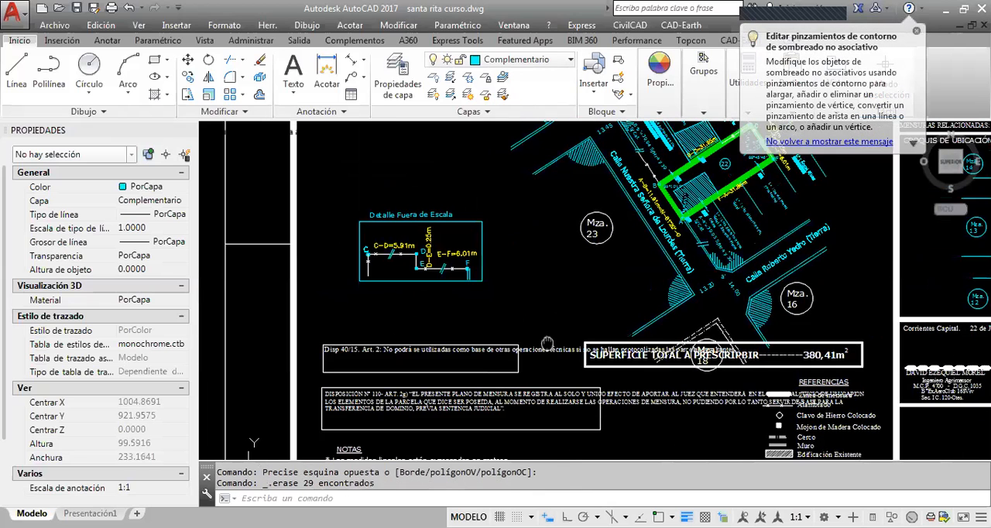
Narrow the "Disp 40/15. Art. 2" note's text width so it wraps inside its frame
scroll(547, 343, "down", 2)
left_click(556, 306)
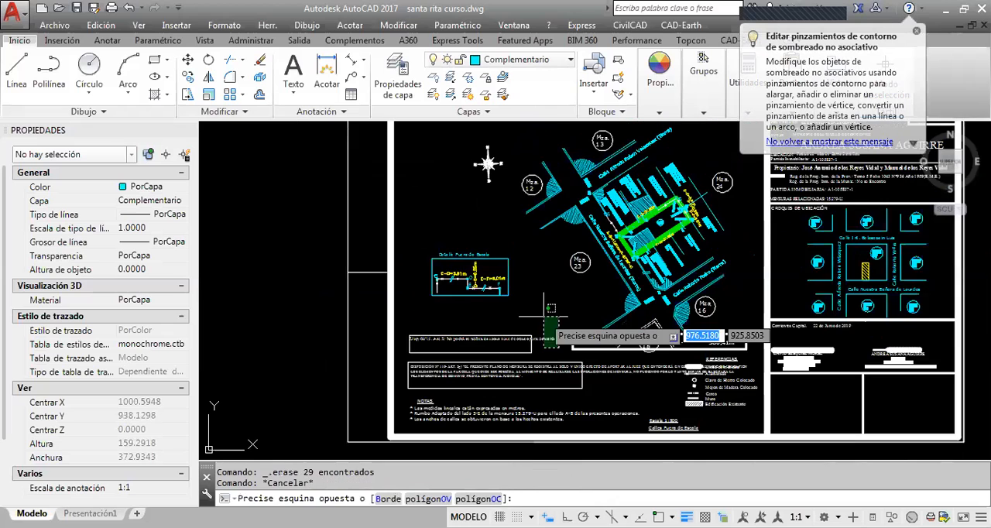
key("Escape")
scroll(544, 316, "up", 2)
middle_click_drag(544, 316, 552, 246)
left_click(566, 298)
left_click(550, 268)
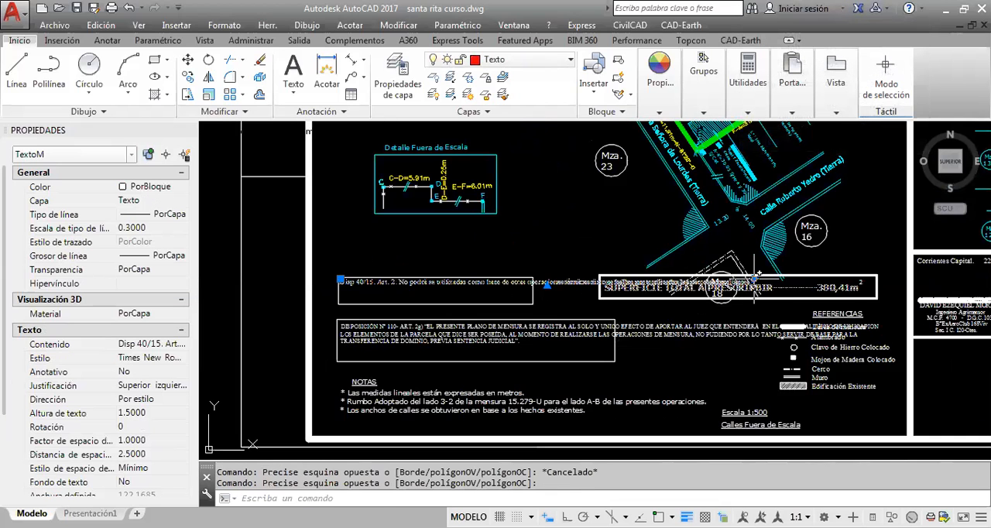
left_click(755, 279)
left_click(532, 279)
key("Escape")
Narrow the "DISPOSICIÓN N° 110" note's text width so it wraps inside its frame
left_click(689, 371)
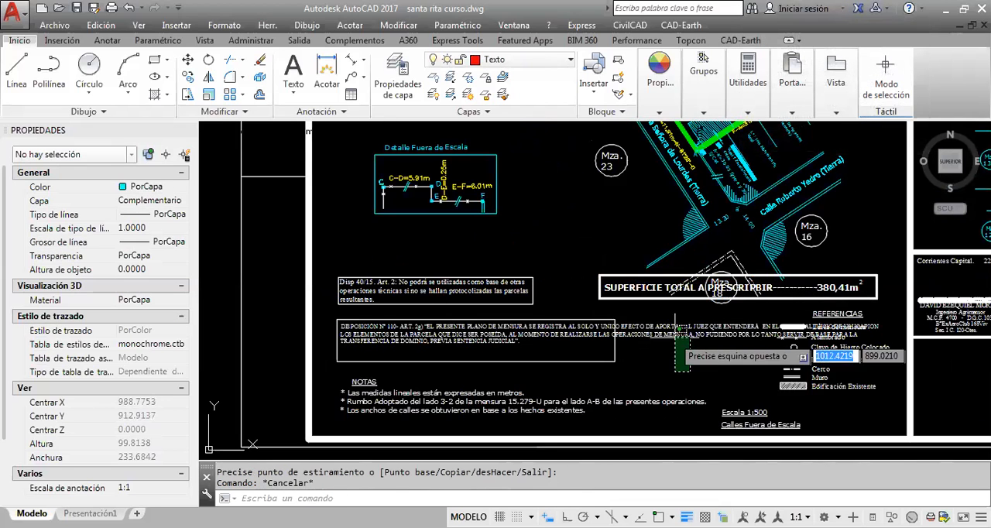
left_click(672, 333)
left_click(885, 321)
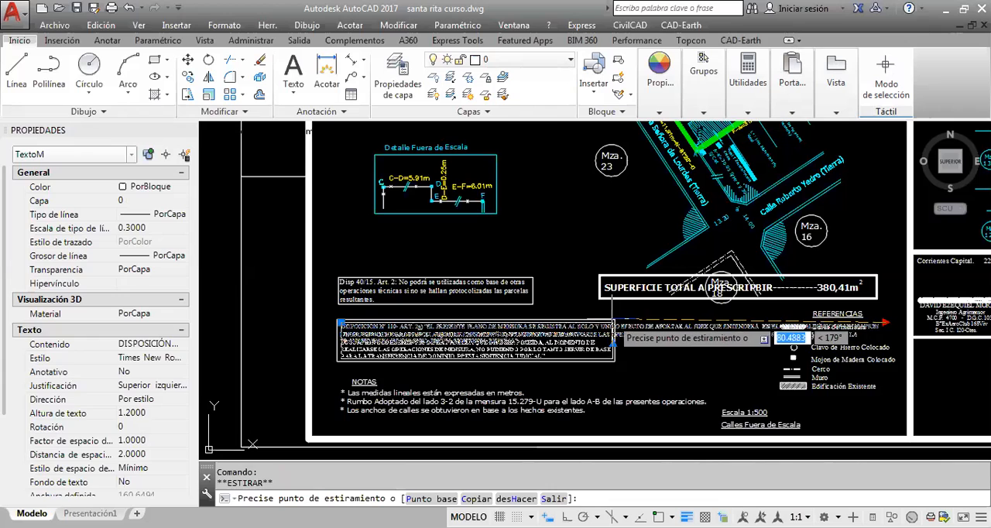
key("Escape")
middle_click_drag(708, 328, 643, 314)
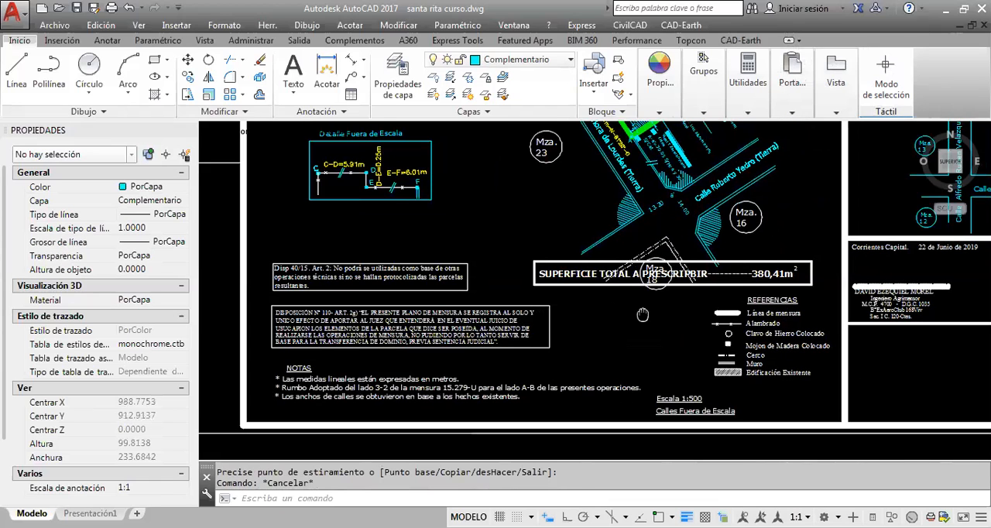
Cut the total area label with its frame and superscript 2 from over the Mza. 18 marker
scroll(745, 260, "up", 2)
left_click(715, 315)
left_click(678, 272)
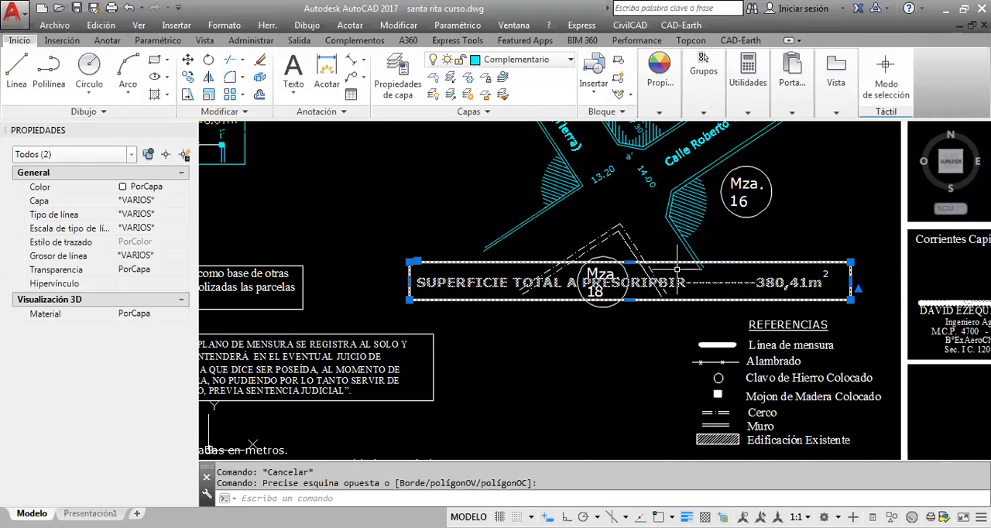
left_click(678, 270)
left_click(672, 260)
left_click(835, 266)
left_click(810, 277)
key("ctrl+x")
scroll(790, 310, "down", 5)
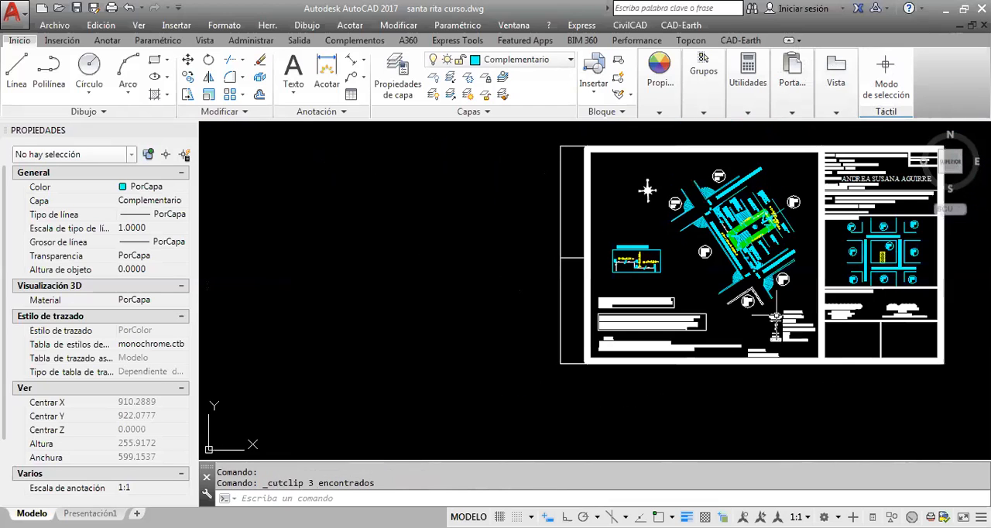
Paste the total area label lower in the reduced sheet, clear of the lot plan and over the REFERENCIAS legend
scroll(689, 288, "up", 2)
scroll(697, 304, "down", 2)
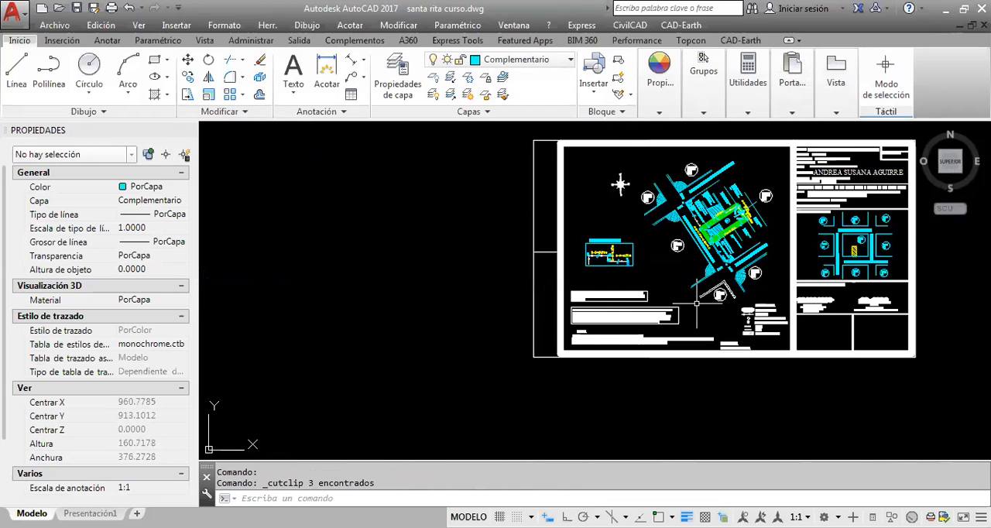
scroll(697, 304, "up", 2)
key("ctrl+v")
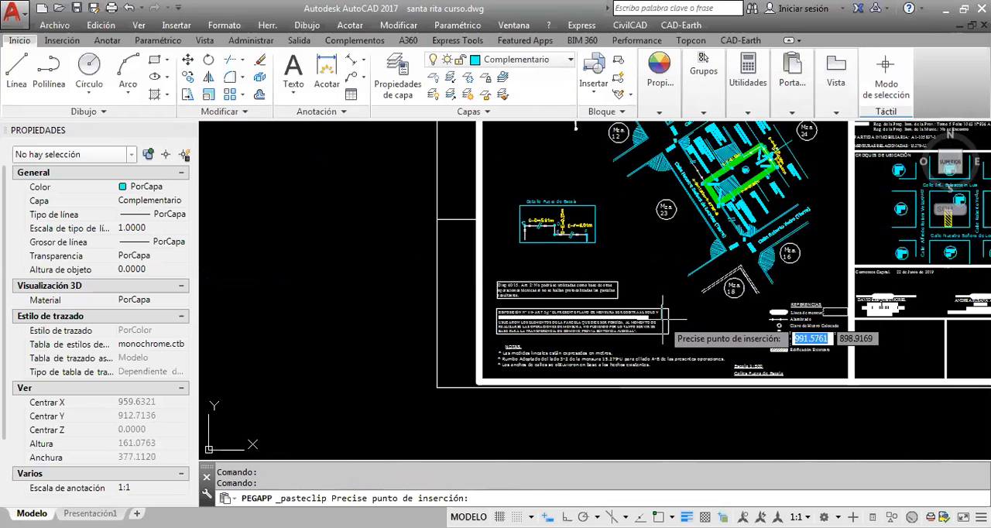
scroll(671, 314, "up", 3)
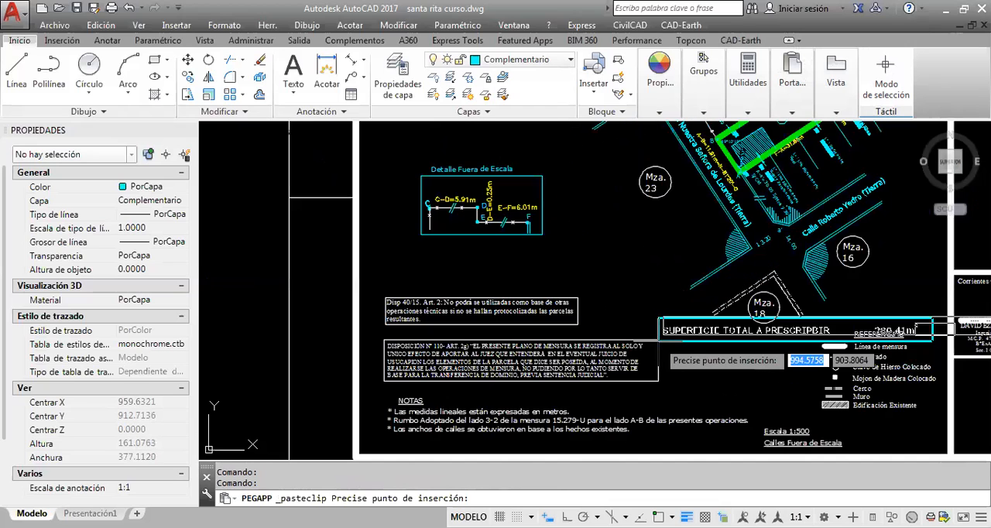
left_click(662, 409)
Move the REFERENCIAS legend, without the area label's superscript 2, up so it sits clear above the total area label
middle_click_drag(936, 422, 790, 356)
scroll(790, 356, "up", 2)
left_click(764, 332)
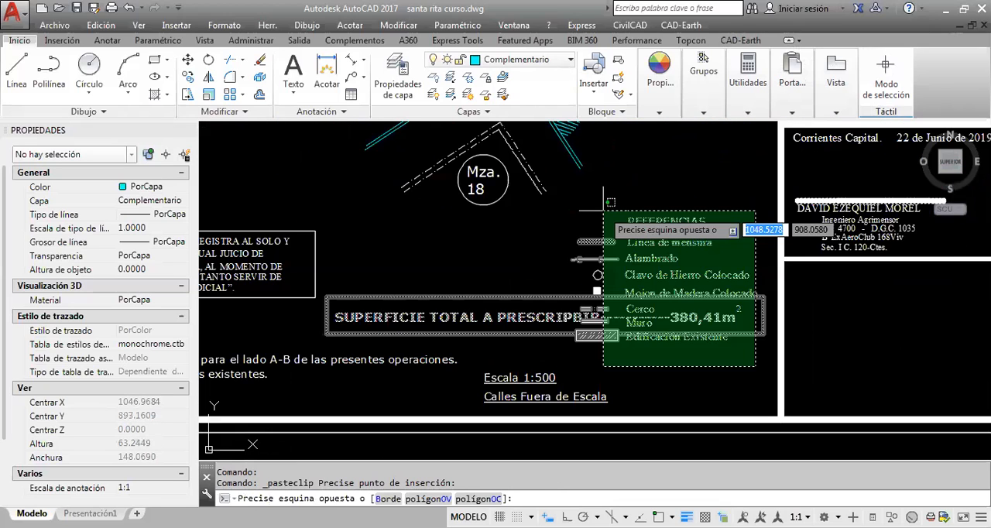
left_click(553, 214)
left_click(545, 278)
left_click(518, 330, "shift")
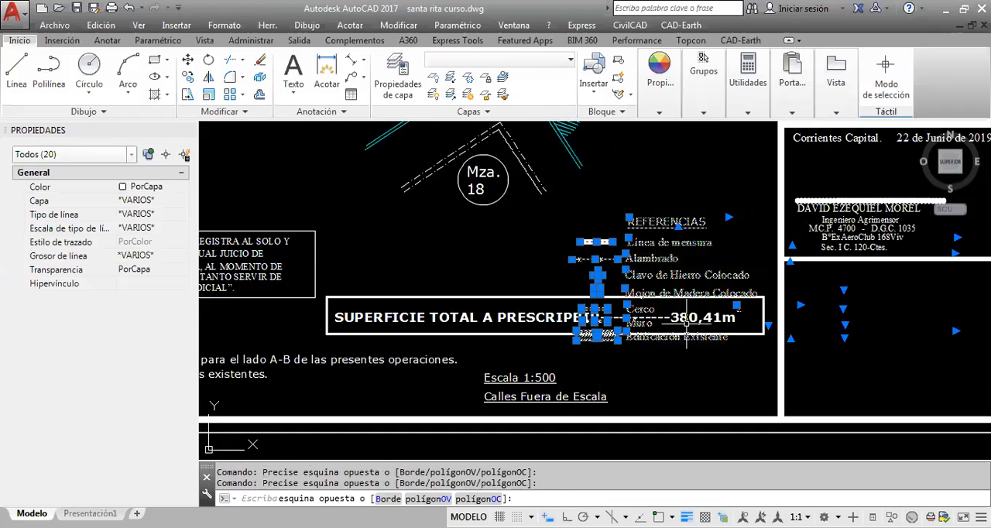
scroll(732, 311, "up", 2)
left_click(750, 312, "shift")
left_click(736, 296, "shift")
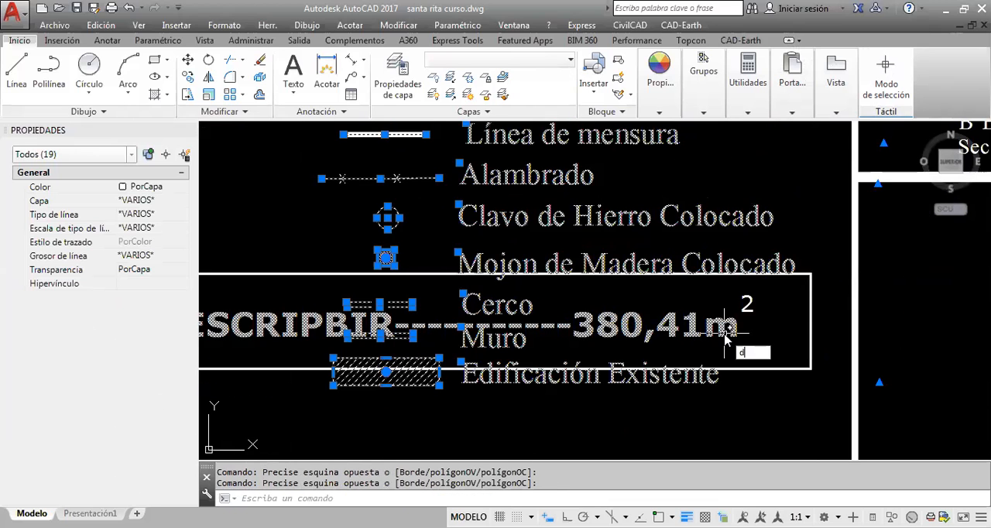
type("d")
key("Return")
scroll(668, 326, "down", 2)
left_click(668, 329)
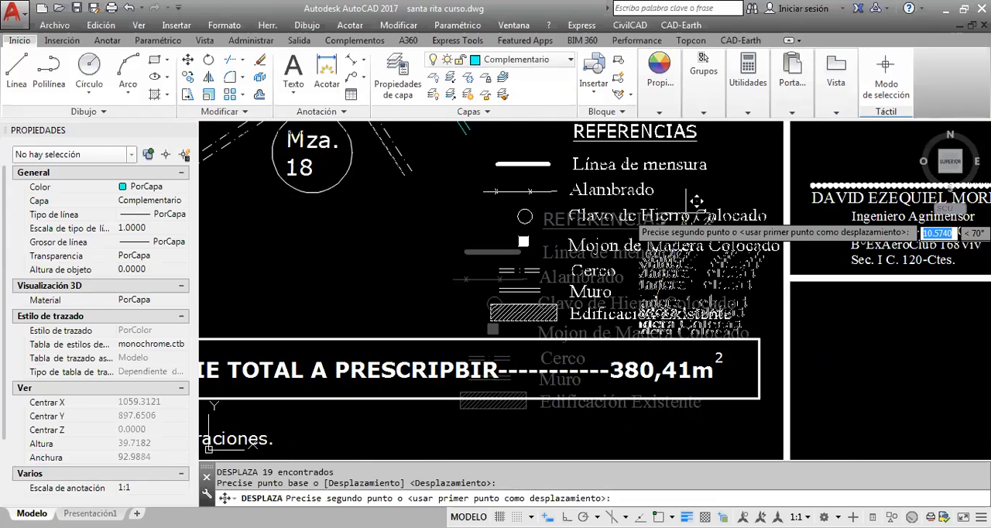
scroll(644, 267, "down", 3)
key("Escape")
Review the rearranged sheet around the lot plan, including its "Escala 1:500" and "Calles Fuera de Escala" labels
scroll(643, 267, "down", 2)
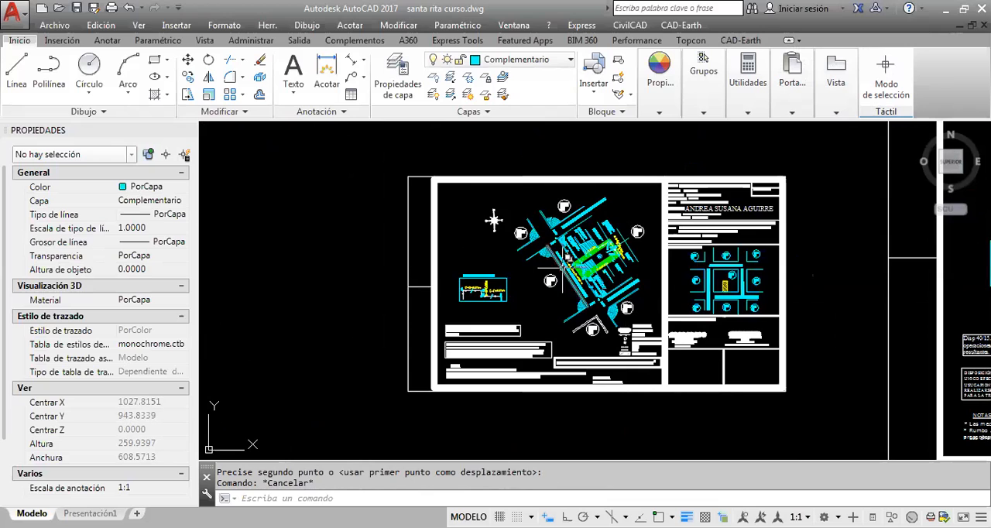
scroll(592, 276, "up", 2)
scroll(625, 273, "down", 2)
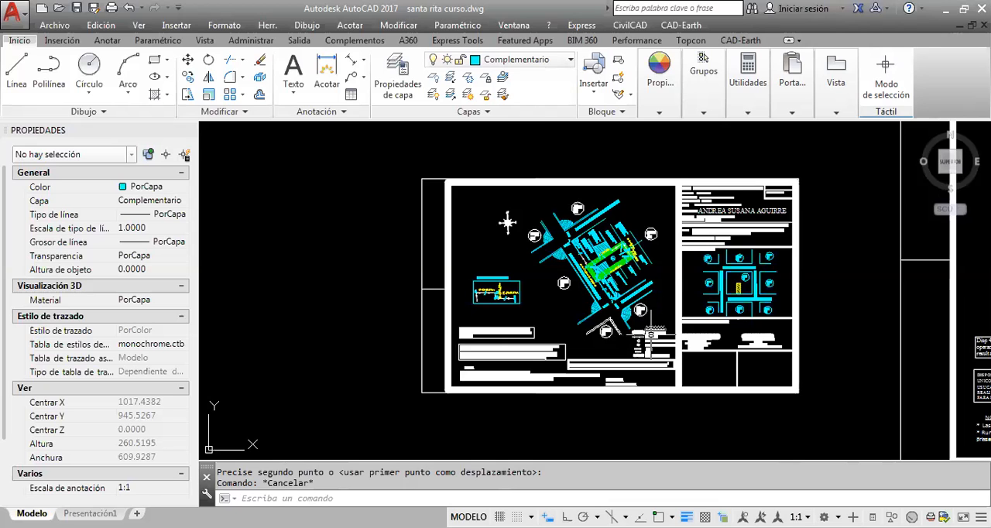
scroll(639, 339, "up", 10)
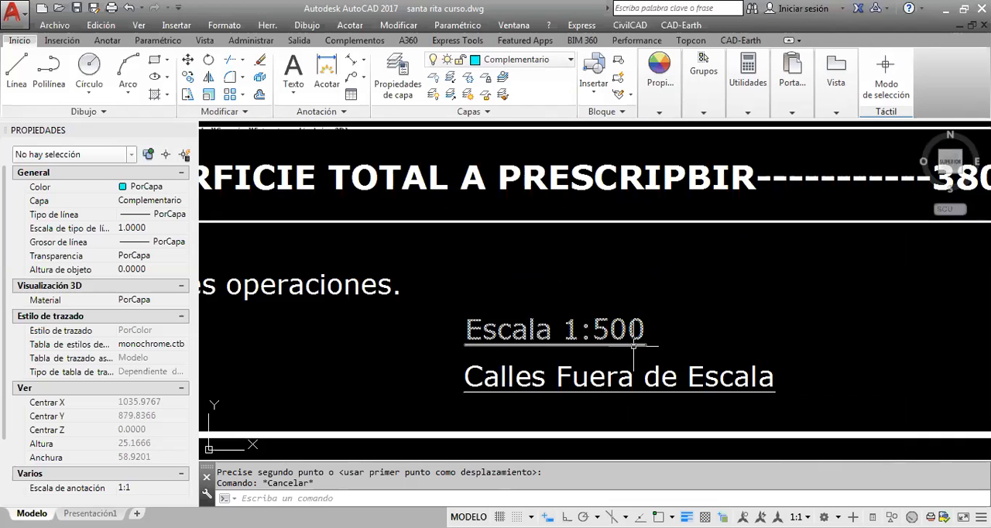
scroll(629, 341, "down", 6)
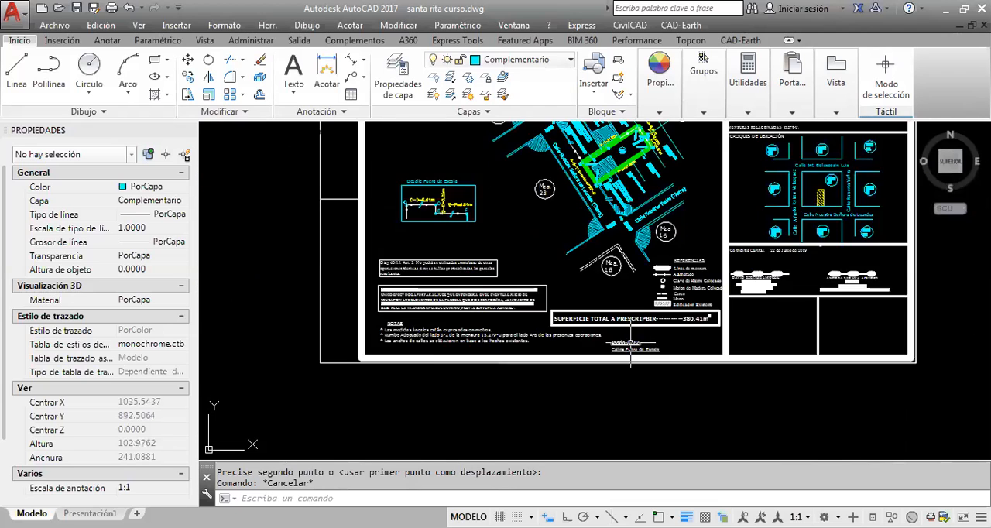
middle_click_drag(629, 343, 606, 373)
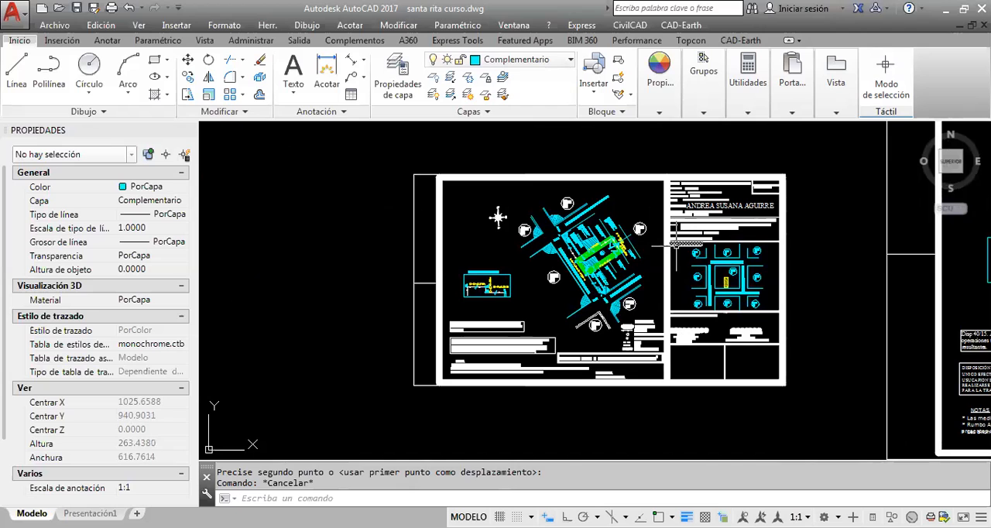
left_click(642, 185)
left_click(546, 146)
key("Escape")
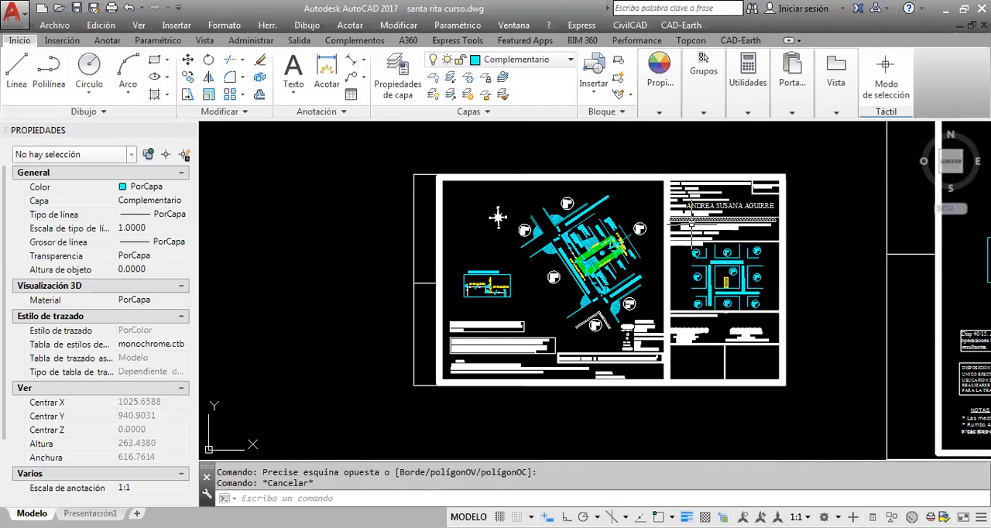
scroll(719, 256, "down", 4)
mouse_move(719, 264)
middle_mouse_down()
mouse_move(713, 280)
mouse_move(615, 288)
middle_mouse_up()
scroll(713, 284, "down", 3)
scroll(703, 294, "up", 3)
scroll(703, 296, "up", 4)
scroll(616, 282, "up", 3)
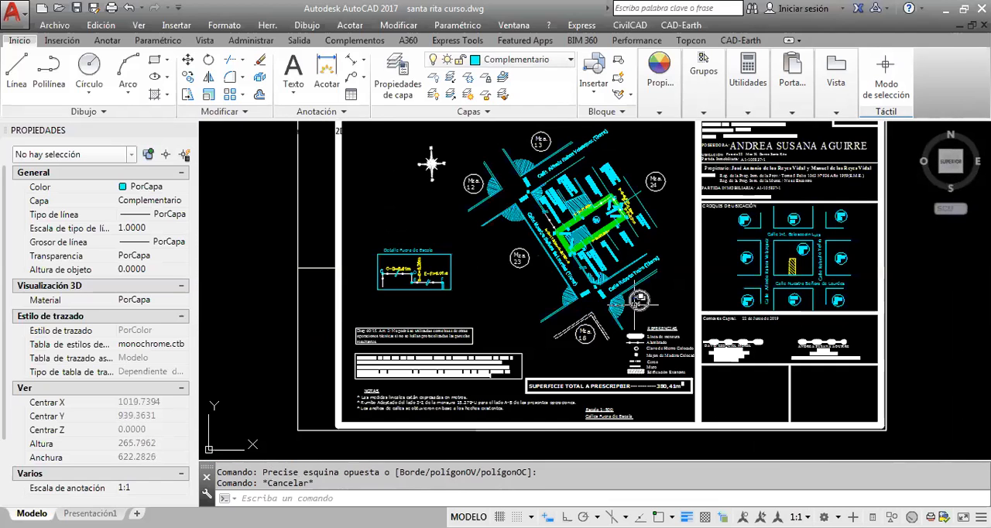
key("Escape")
scroll(617, 248, "down", 3)
scroll(617, 248, "down", 5)
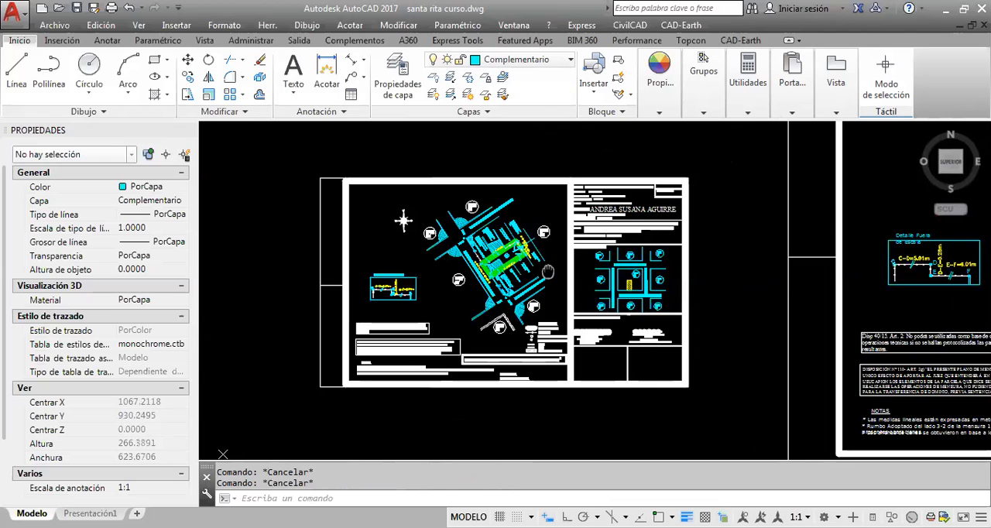
Try scaling the large sheet copy without the lot plan by a factor of 0.25 from its frame's lower-left corner
scroll(628, 248, "up", 3)
scroll(377, 329, "down", 4)
middle_click_drag(686, 327, 678, 325)
left_click(715, 349)
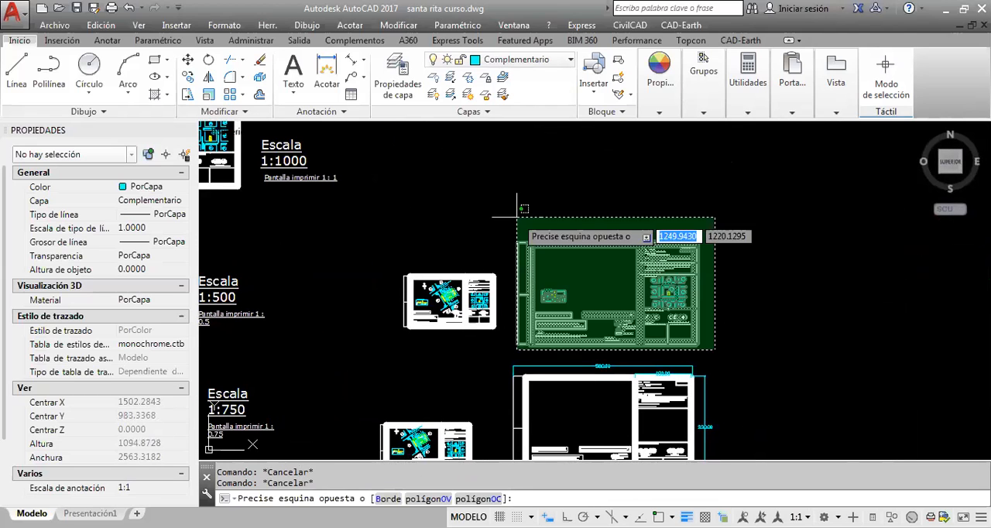
left_click(515, 216)
left_click(206, 96)
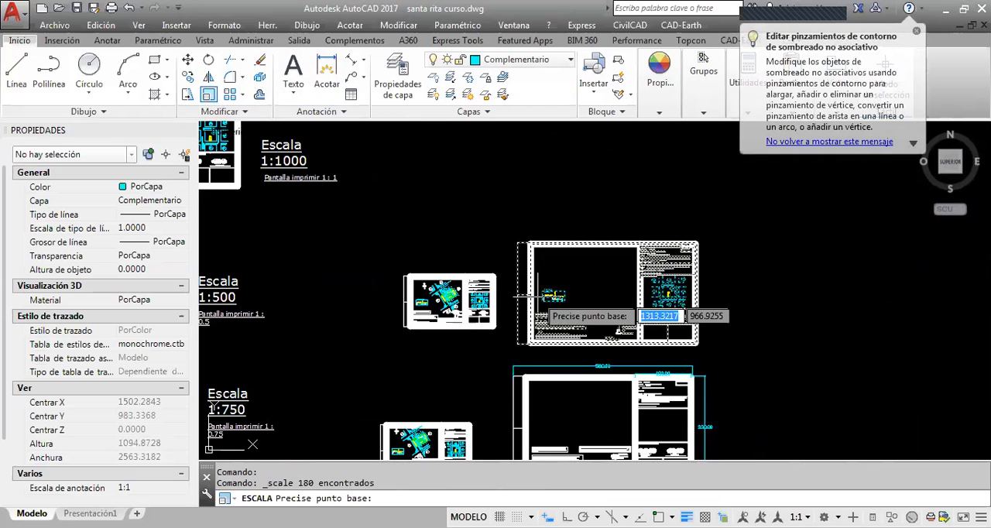
left_click(530, 340)
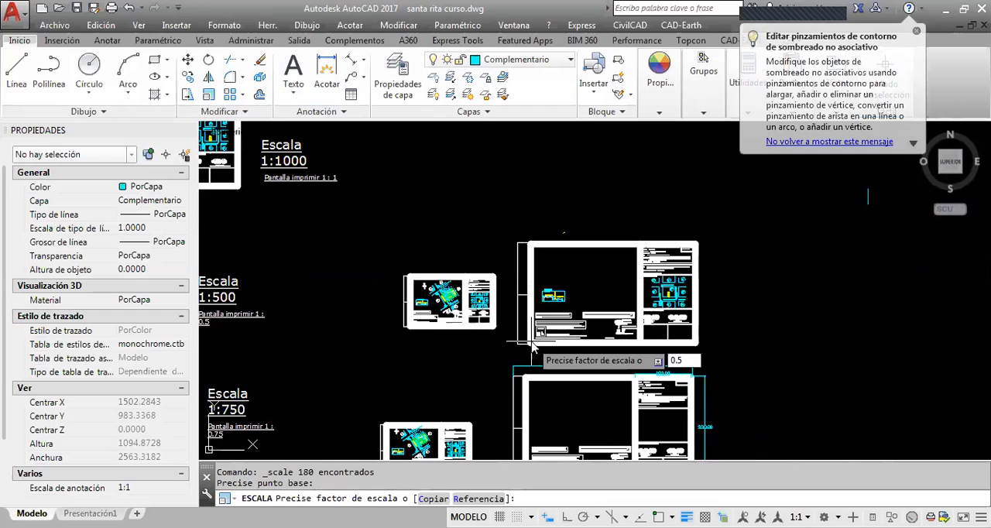
key("BackSpace")
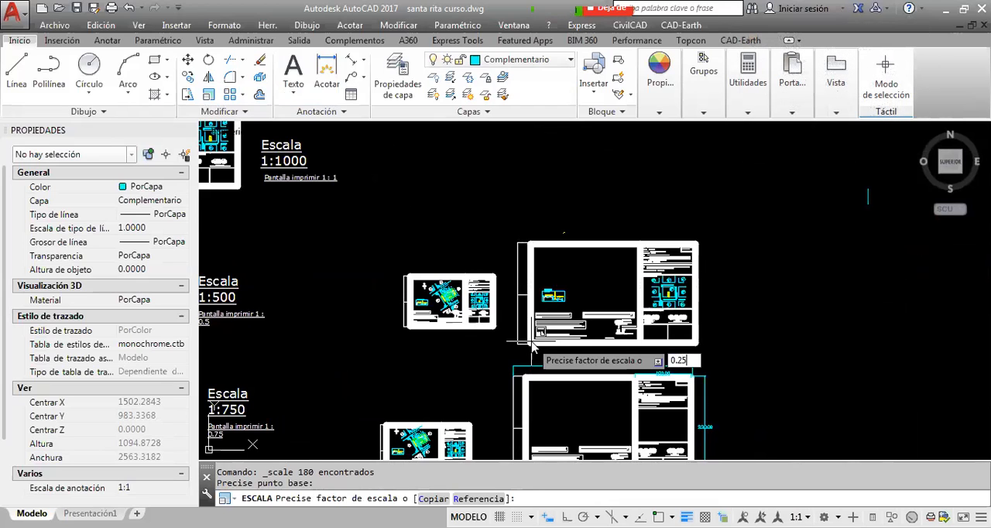
key("Return")
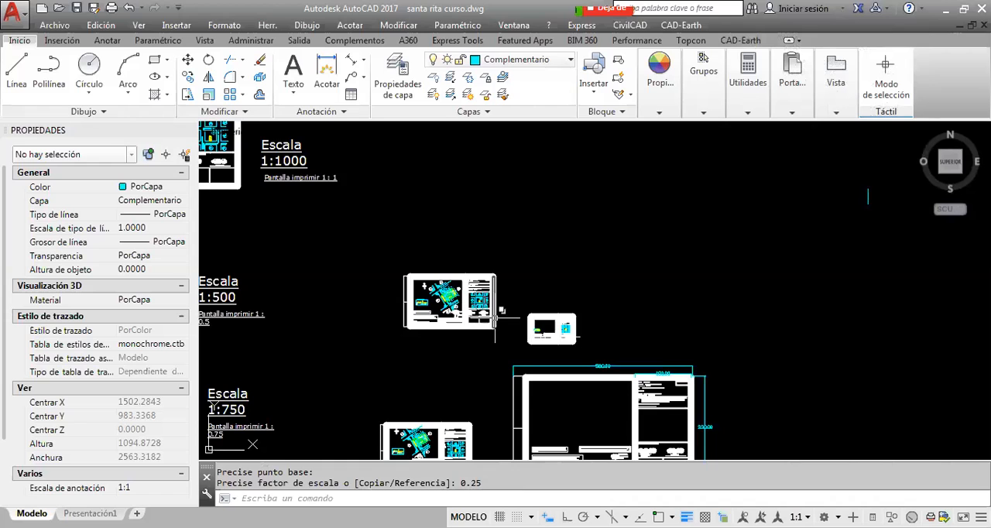
Undo the 0.25 scaling of the sheet copy
scroll(681, 318, "up", 3)
scroll(682, 317, "up", 2)
left_click(763, 337)
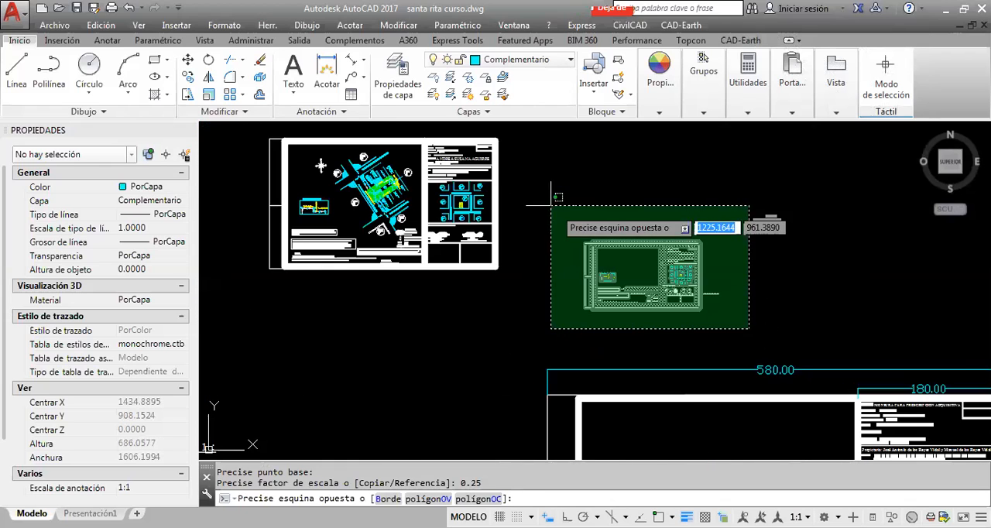
left_click(577, 219)
scroll(611, 246, "down", 2)
key("Escape")
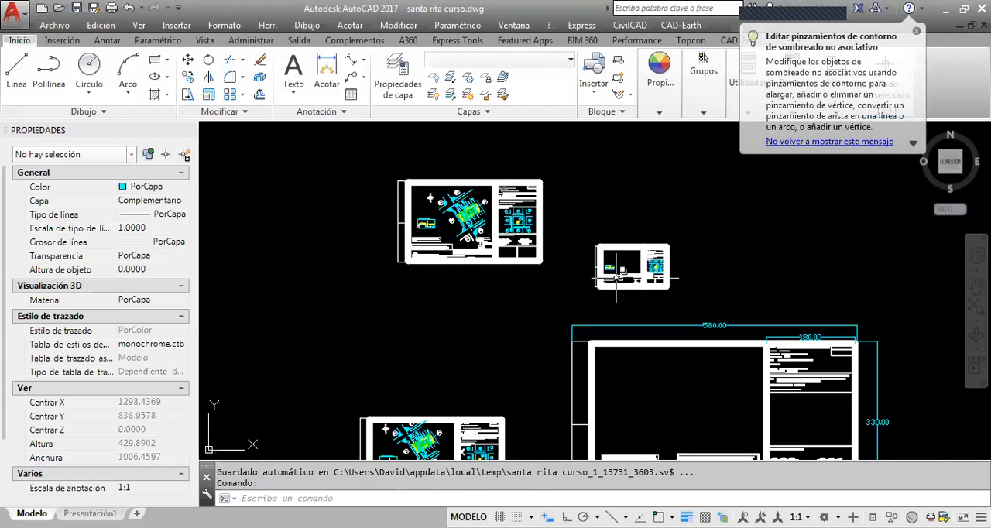
left_click(683, 300)
left_click(582, 232)
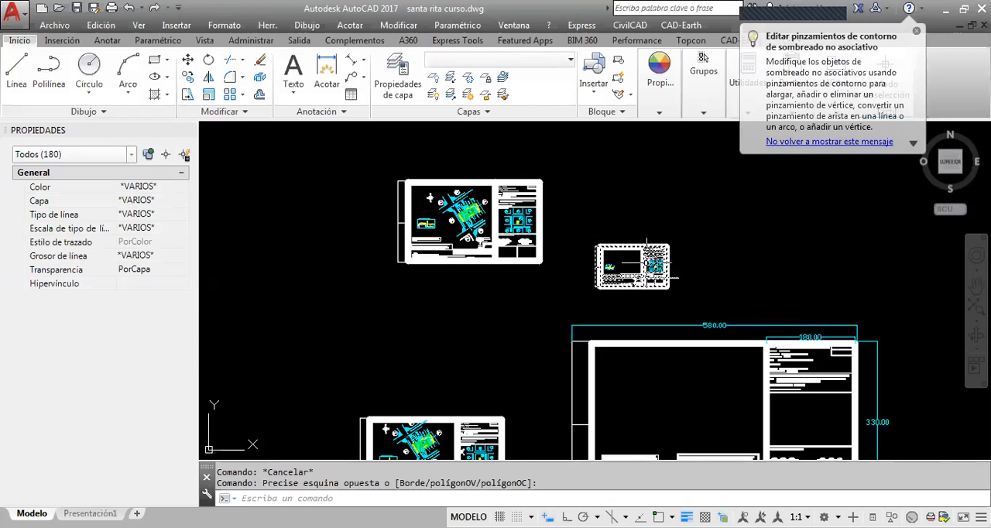
key("ctrl+z")
key("ctrl+z")
key("Escape")
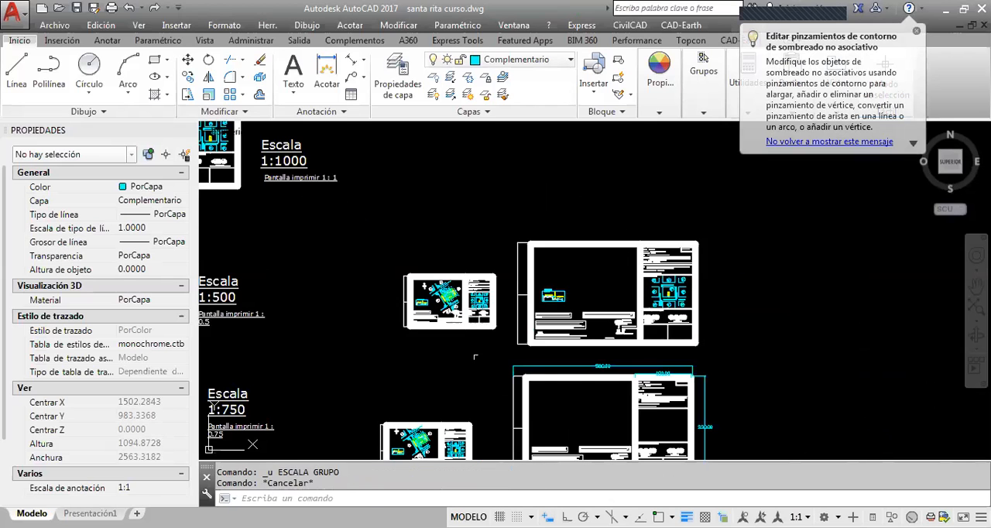
Examine the ready-made 1:250 sheet and its "Pantalla imprimir 1 : 0.25" label
scroll(533, 350, "up", 2)
mouse_move(469, 350)
middle_mouse_down()
mouse_move(711, 265)
mouse_move(954, 163)
middle_mouse_up()
middle_click_drag(498, 334, 549, 188)
scroll(518, 293, "up", 7)
scroll(518, 293, "up", 6)
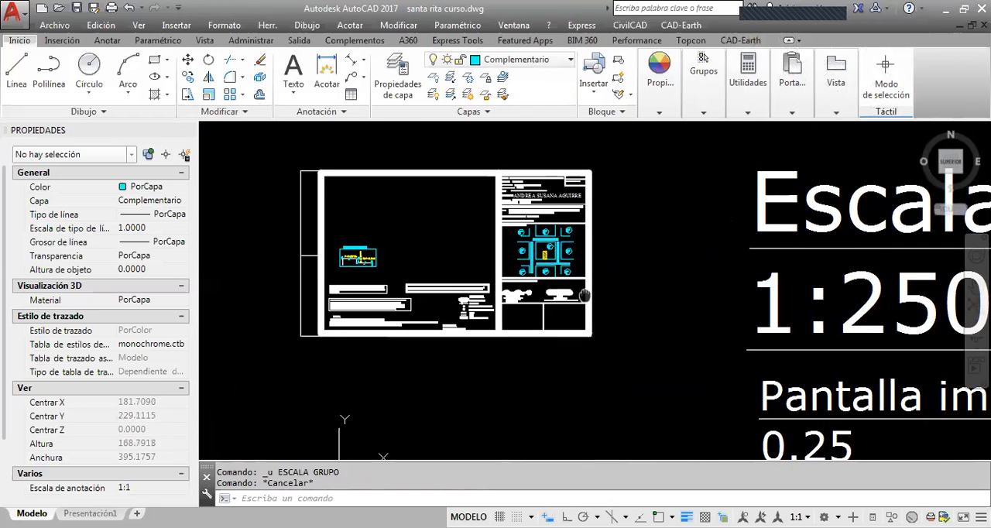
key("Escape")
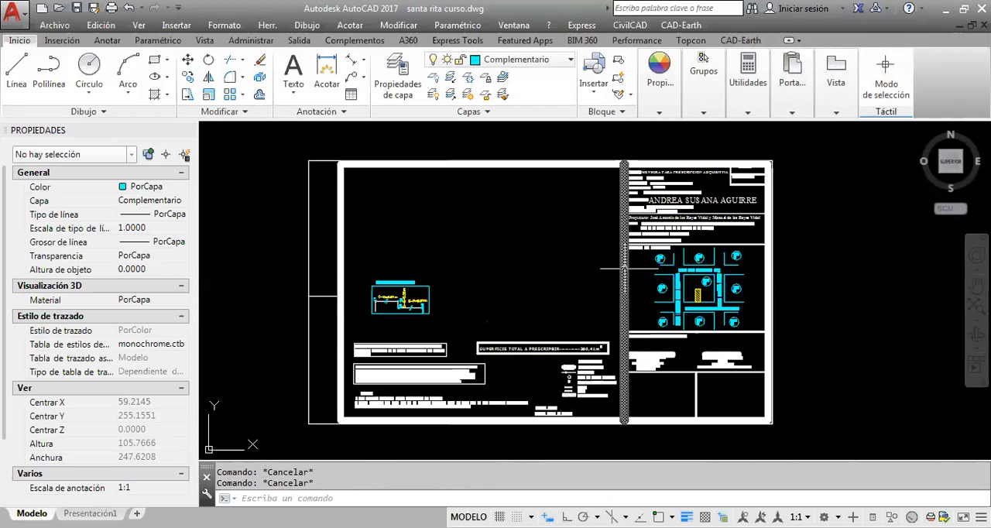
scroll(588, 263, "down", 3)
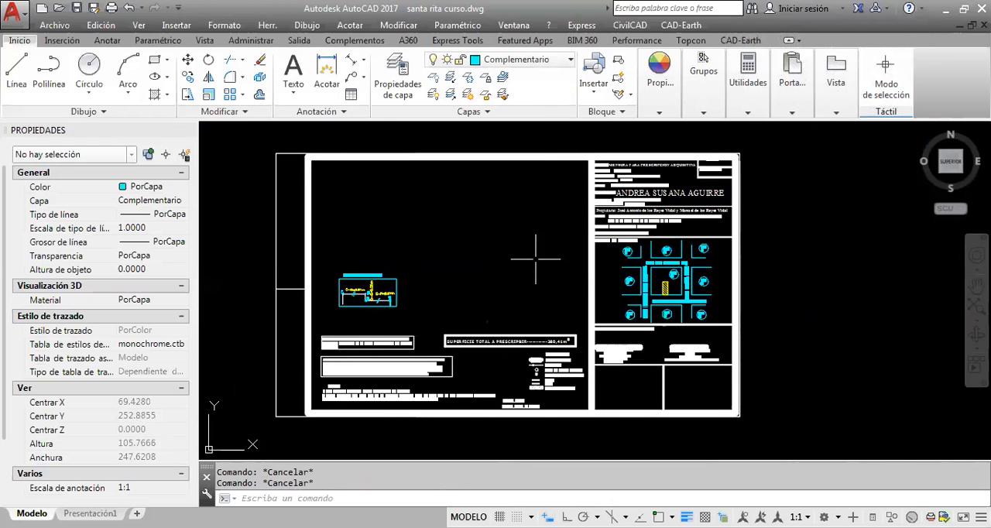
scroll(529, 264, "down", 1)
scroll(531, 240, "down", 2)
scroll(567, 265, "up", 2)
middle_click_drag(545, 257, 612, 282)
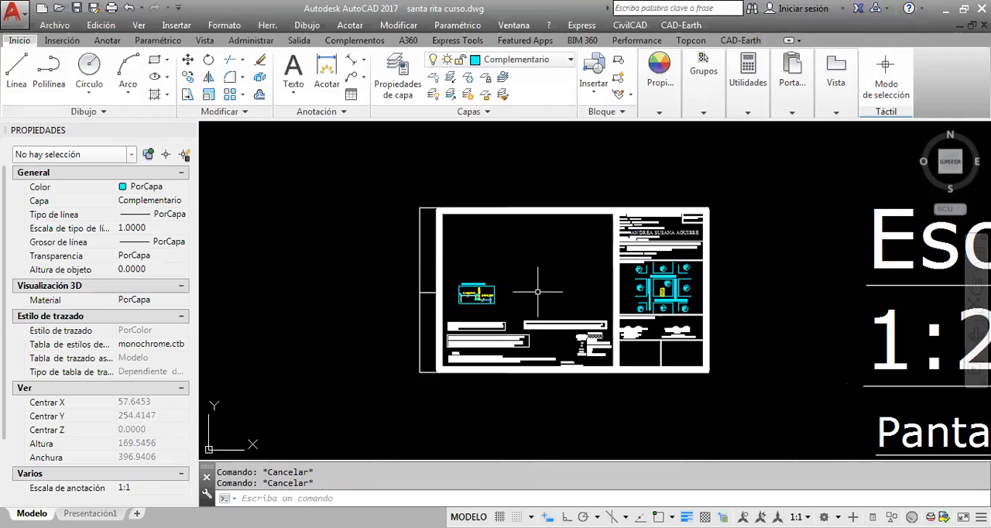
middle_click_drag(580, 269, 375, 225)
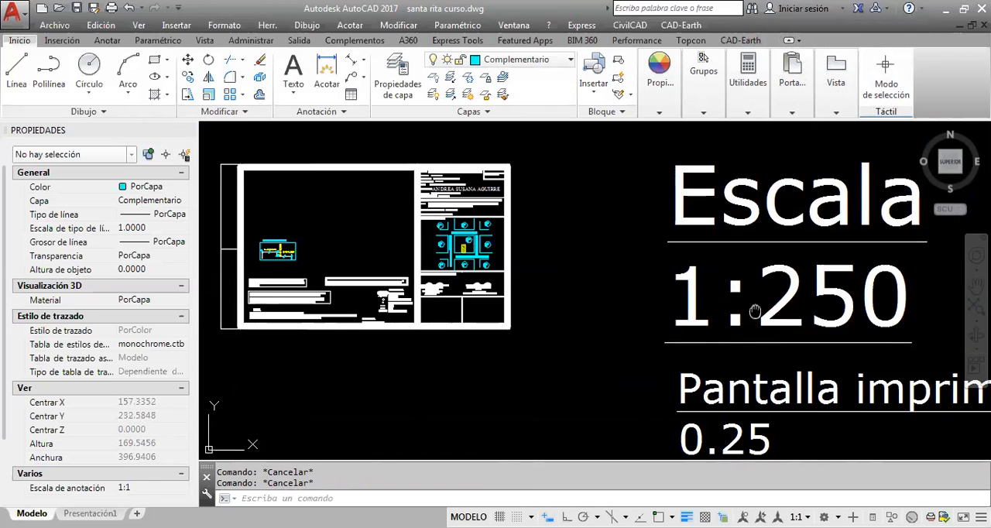
scroll(712, 333, "down", 3)
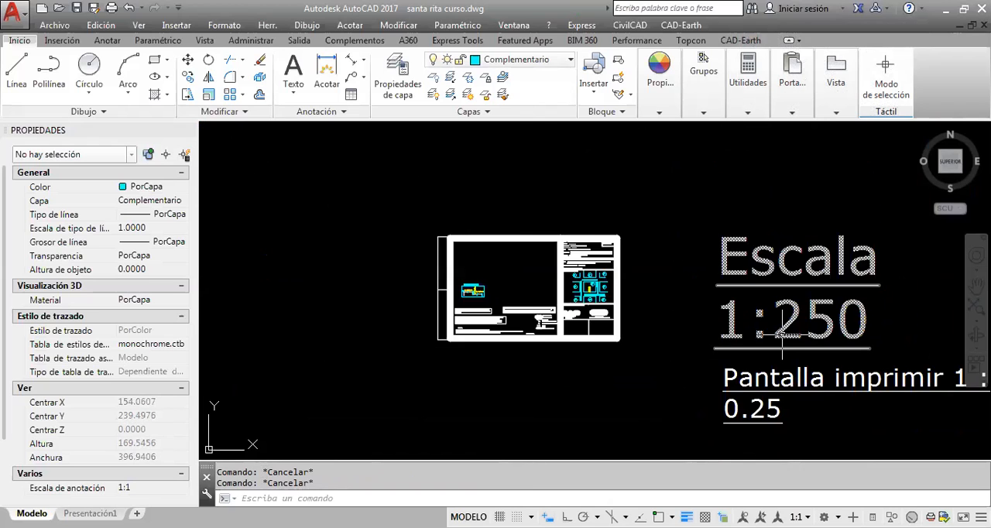
middle_click_drag(784, 324, 775, 382)
middle_click_drag(710, 349, 684, 378)
middle_click_drag(708, 320, 646, 336)
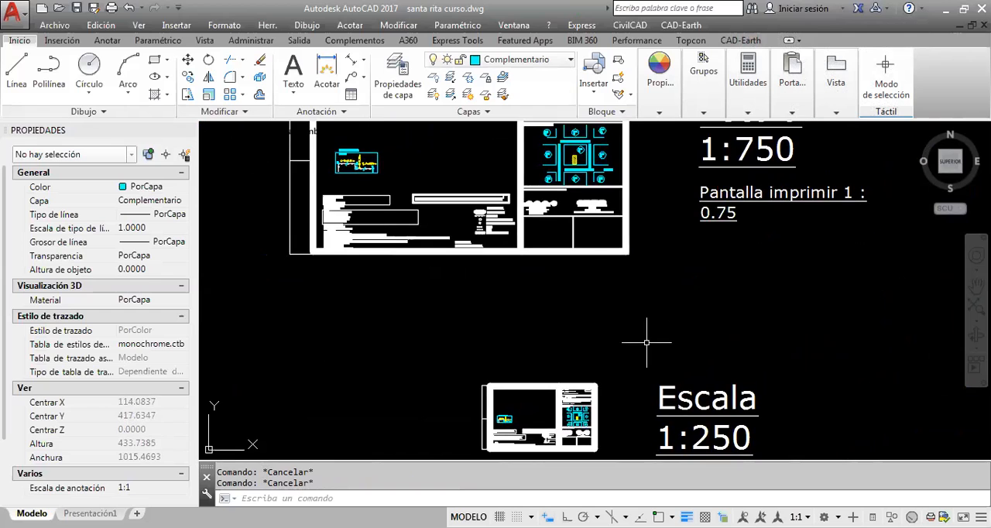
Compare the ready-made 1:750, 1:500 and 1:250 sheets with their scale and print-ratio labels
scroll(646, 336, "down", 2)
scroll(657, 384, "up", 2)
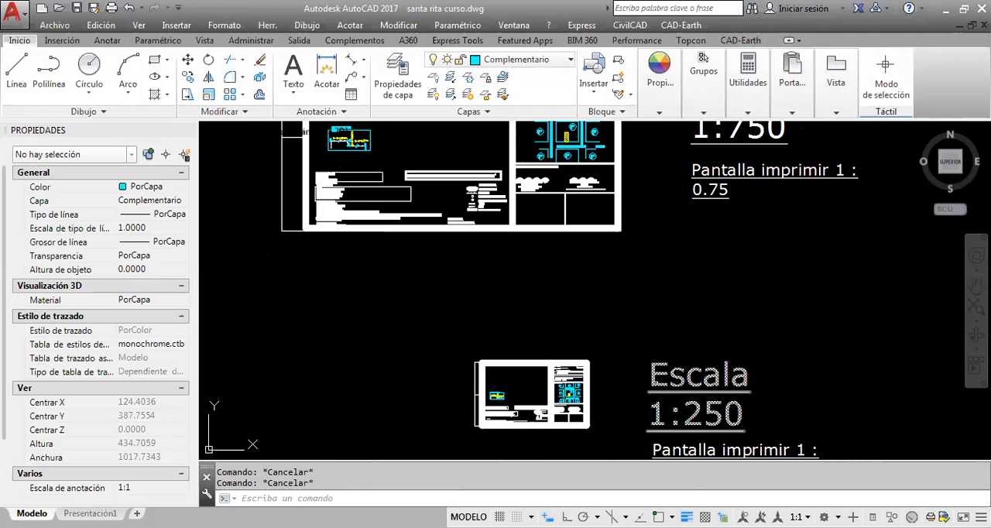
middle_click_drag(712, 277, 735, 349)
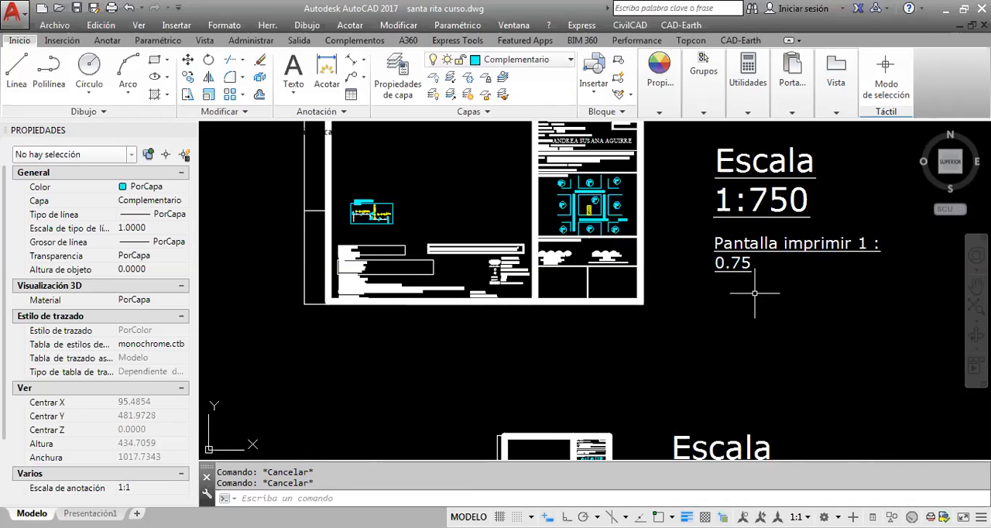
scroll(749, 298, "down", 2)
middle_click_drag(736, 332, 720, 318)
scroll(713, 330, "up", 2)
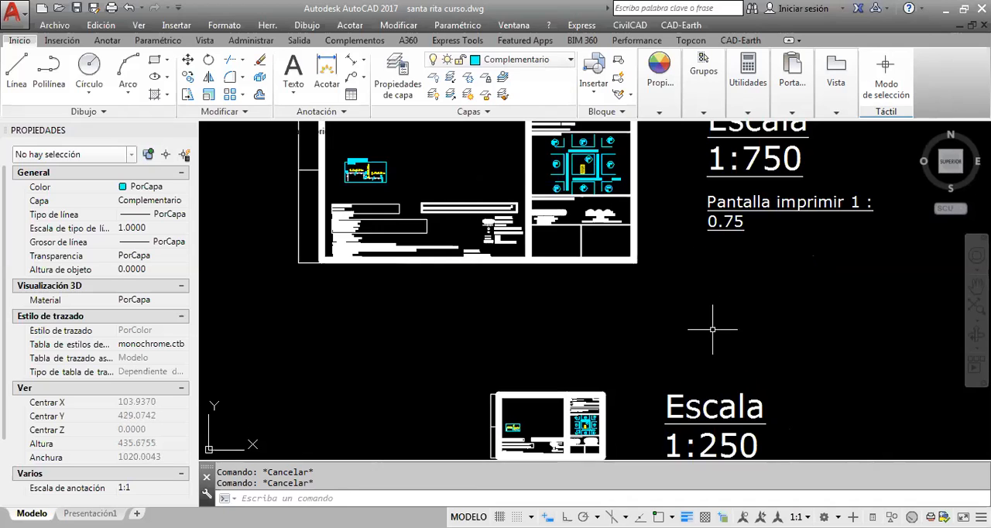
scroll(758, 302, "down", 3)
scroll(736, 344, "up", 2)
scroll(657, 299, "up", 2)
scroll(659, 300, "down", 2)
middle_click_drag(676, 316, 692, 409)
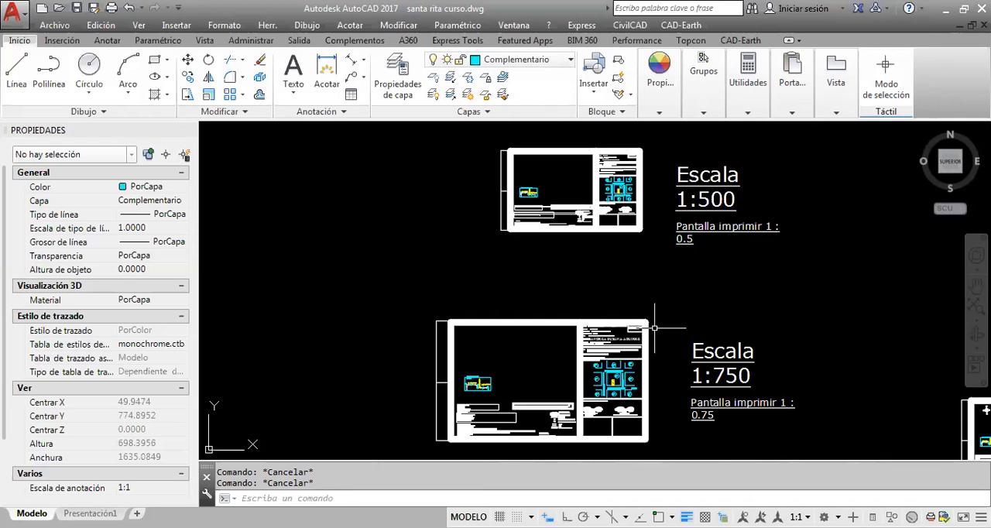
scroll(726, 368, "down", 1)
middle_click_drag(775, 357, 622, 316)
scroll(566, 356, "up", 2)
middle_click_drag(741, 268, 668, 273)
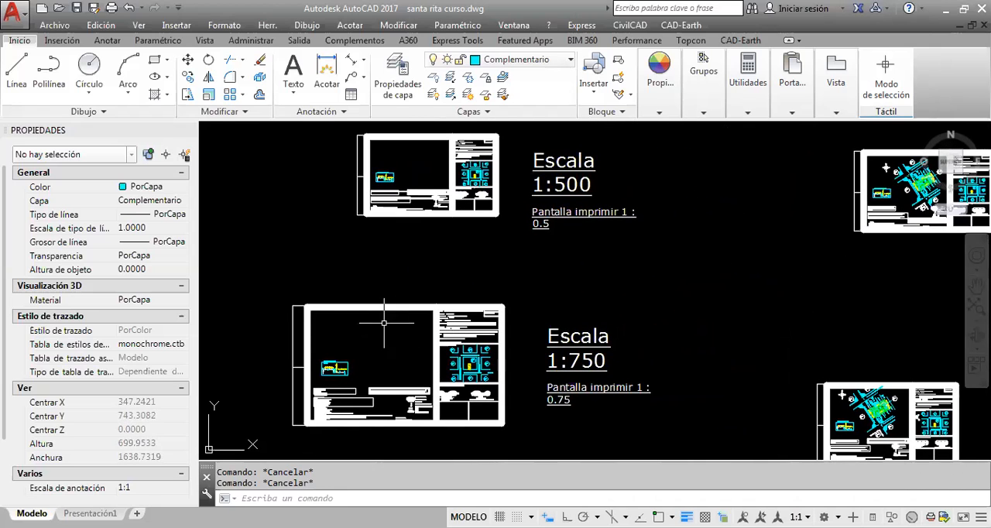
middle_click_drag(398, 335, 454, 333)
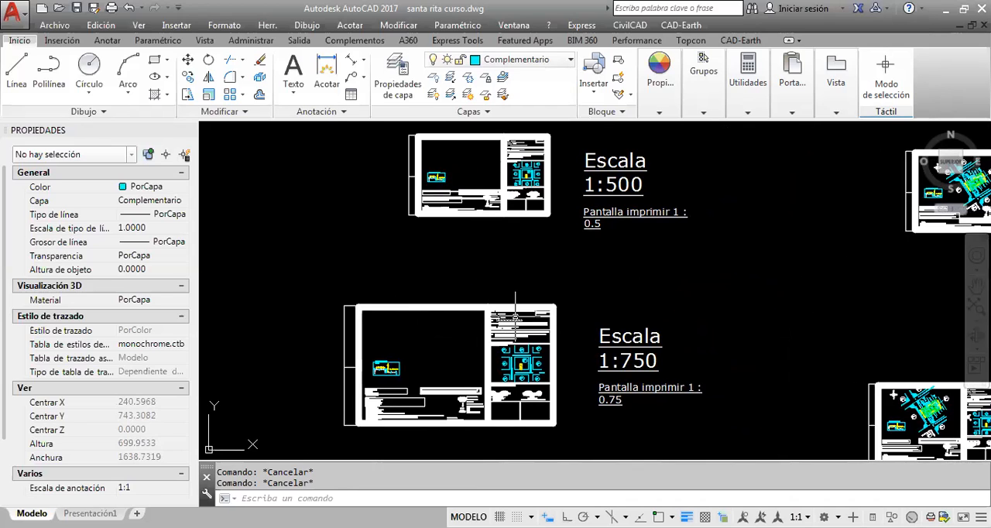
scroll(506, 202, "down", 2)
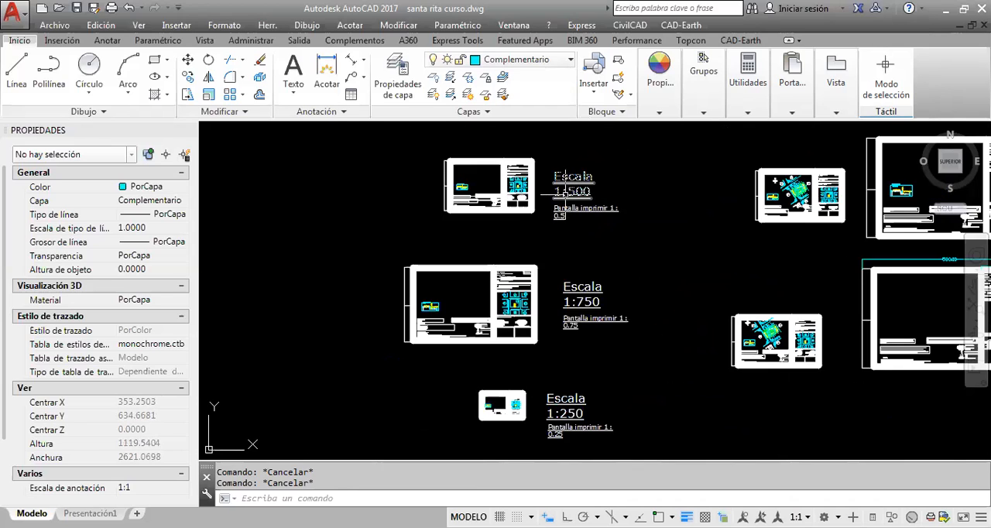
Copy the large sheet without the lot plan and paste it into the empty area beside the ready-made 1:500 and 1:750 sheets
middle_click_drag(574, 193, 582, 209)
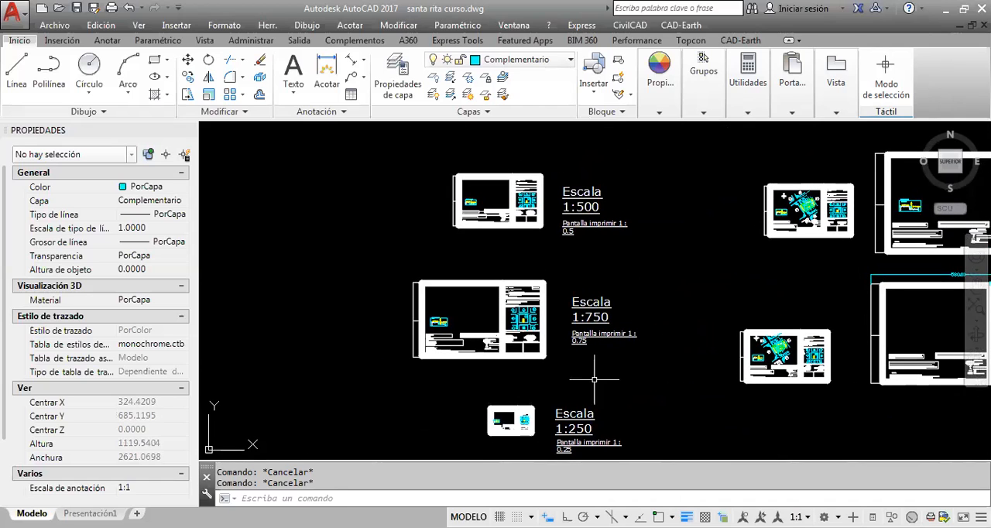
middle_click_drag(571, 275, 598, 376)
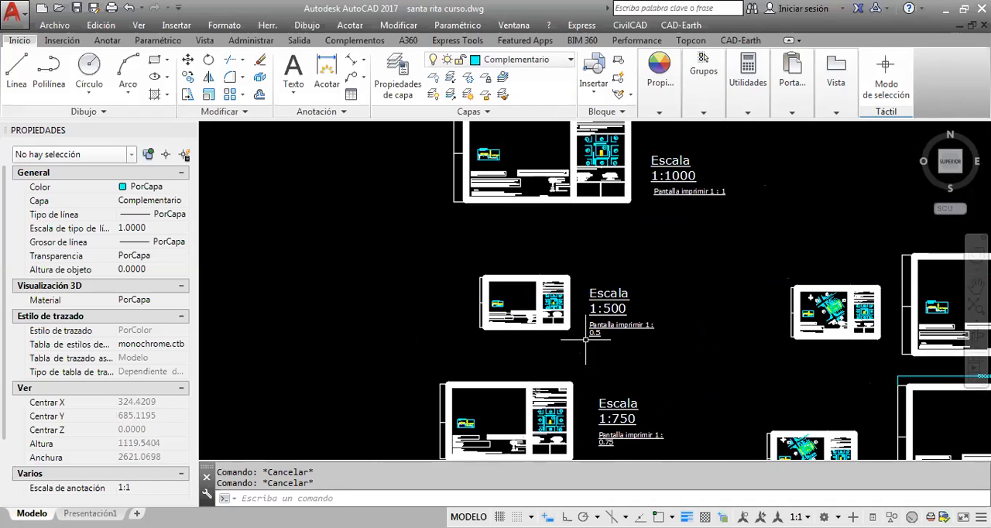
middle_click_drag(609, 275, 585, 203)
middle_click_drag(594, 344, 589, 371)
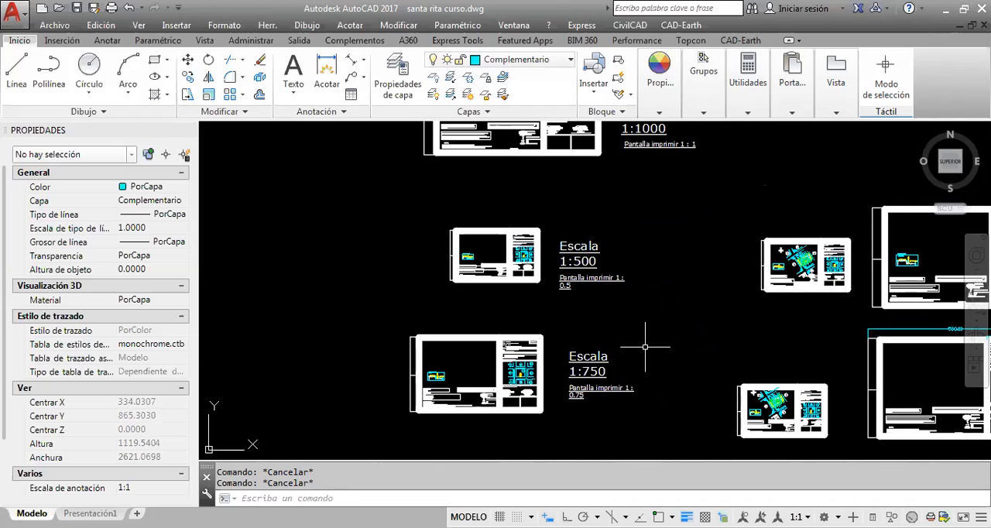
mouse_move(731, 288)
middle_mouse_down()
mouse_move(479, 276)
mouse_move(438, 305)
middle_mouse_up()
left_click(822, 331)
left_click(580, 206)
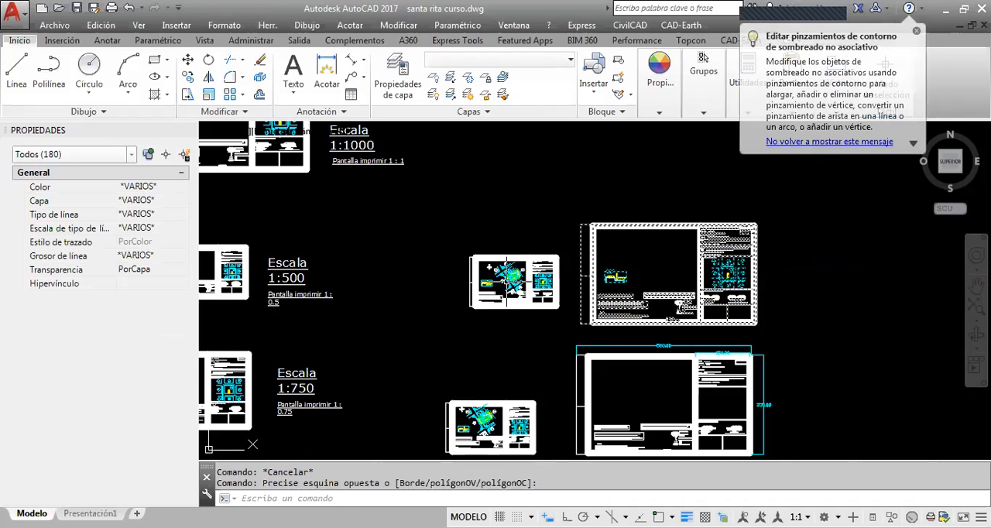
middle_click_drag(370, 352, 500, 312)
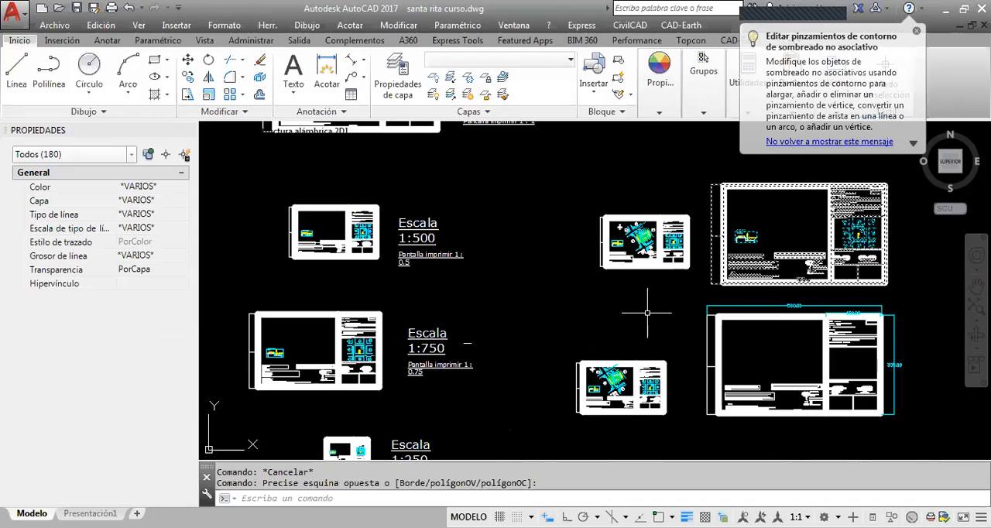
key("ctrl+c")
scroll(476, 360, "down", 4)
middle_click_drag(477, 362, 684, 314)
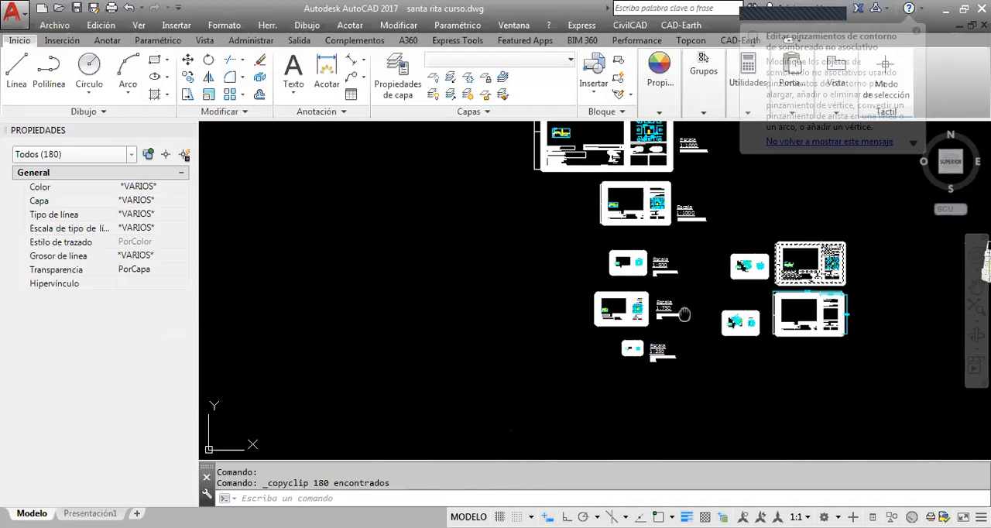
key("ctrl+v")
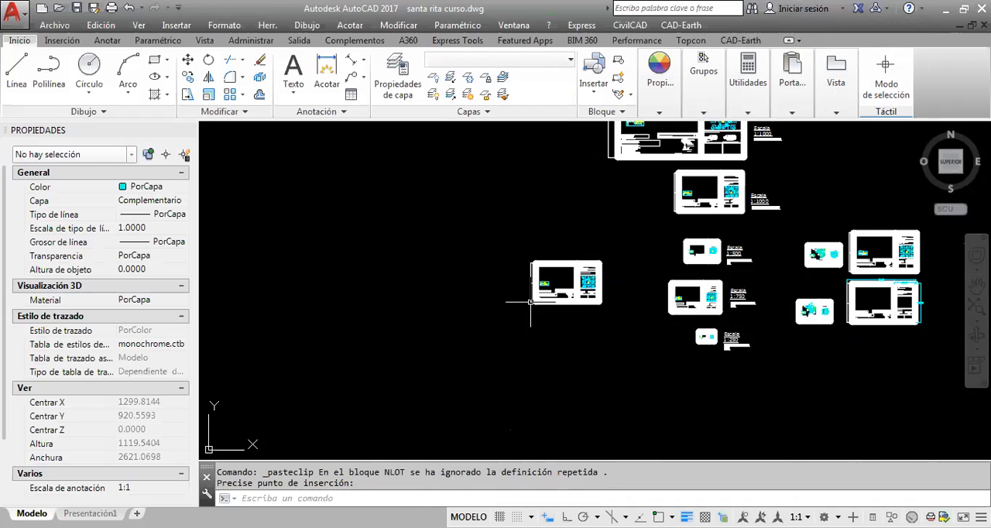
Scale the pasted sheet copy by a factor of 0.25 from a base point inside its frame
scroll(584, 302, "up", 3)
middle_click_drag(584, 302, 520, 330)
left_click(635, 347)
left_click(414, 201)
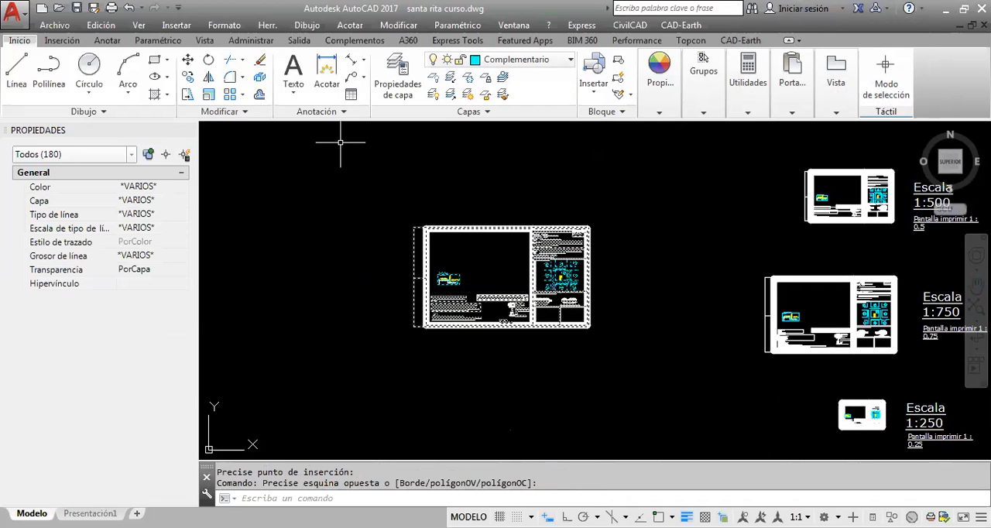
left_click(208, 94)
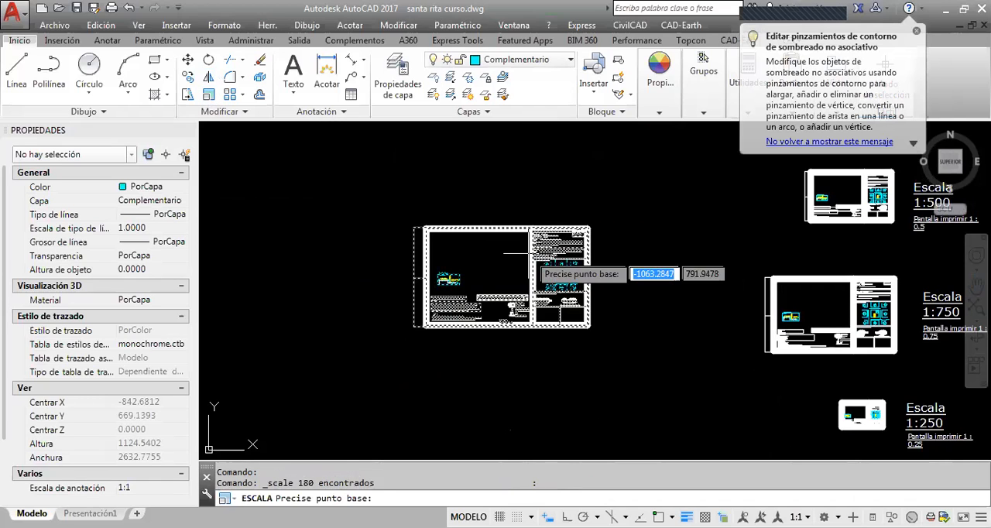
left_click(489, 280)
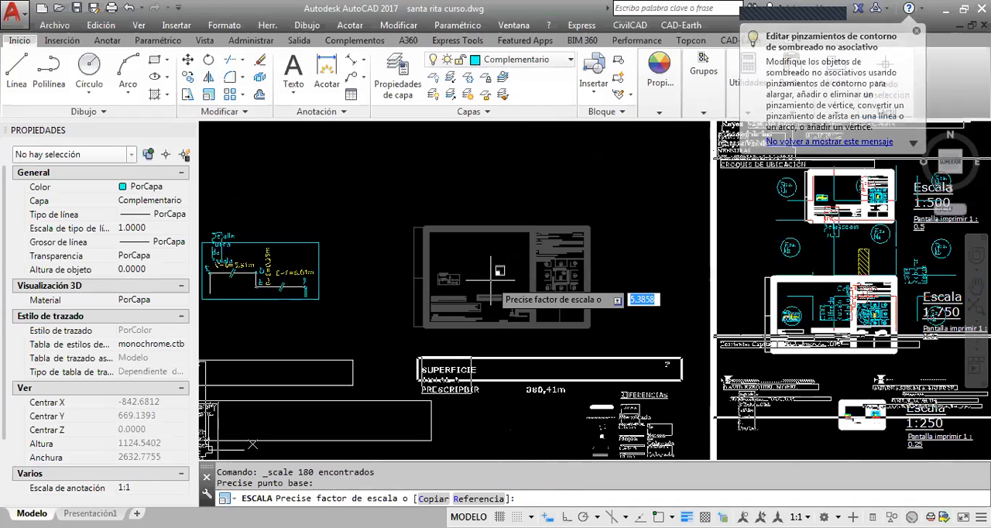
type("0.25")
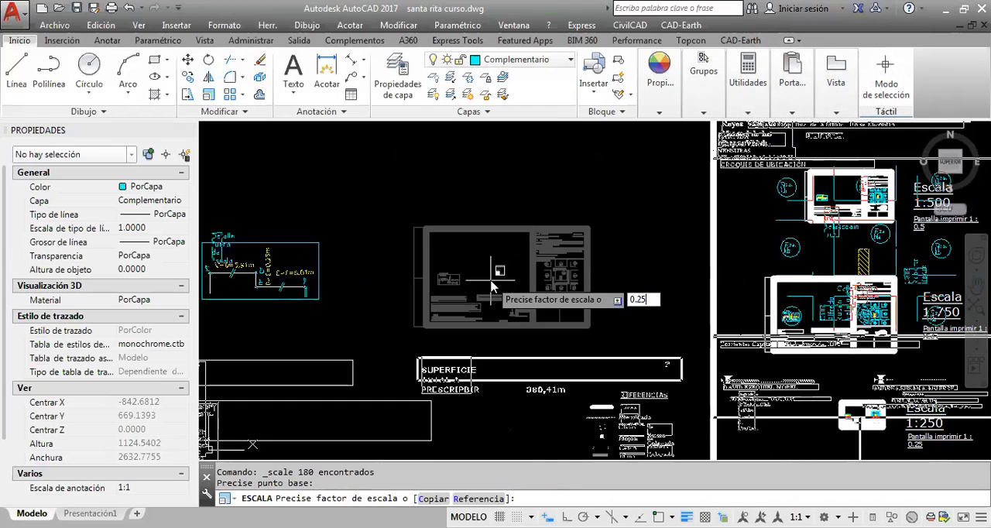
key("Return")
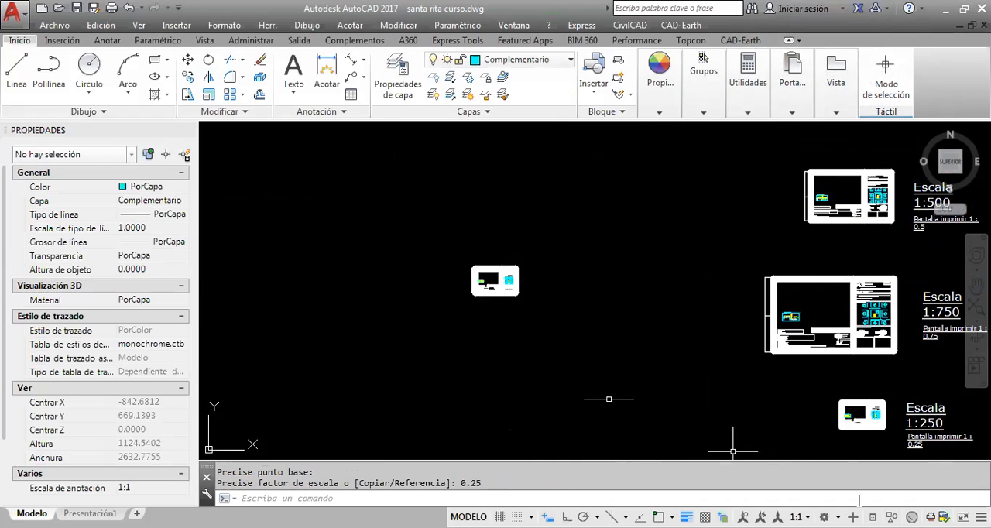
Scale the reduced sheet copy by a factor of 3 from a base point inside its frame
left_click(566, 324)
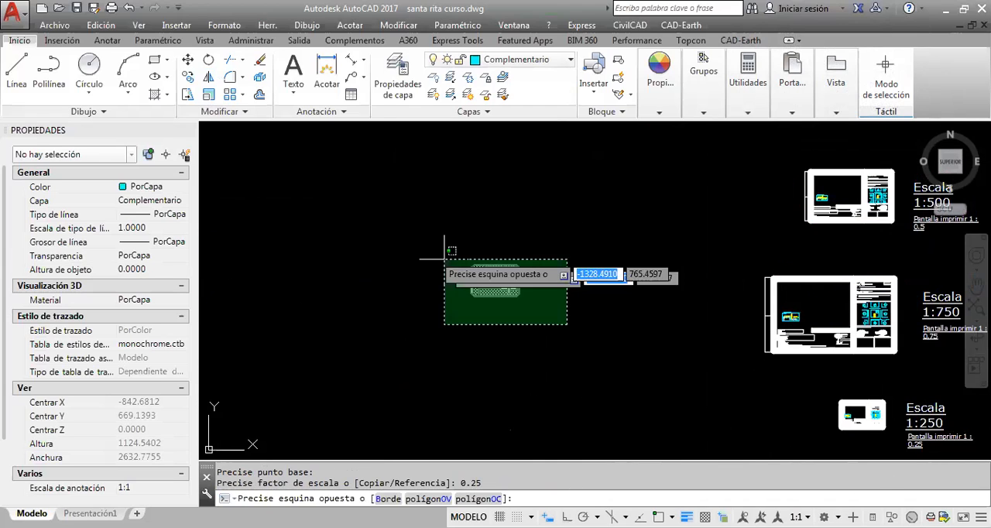
left_click(444, 250)
left_click(208, 95)
left_click(499, 287)
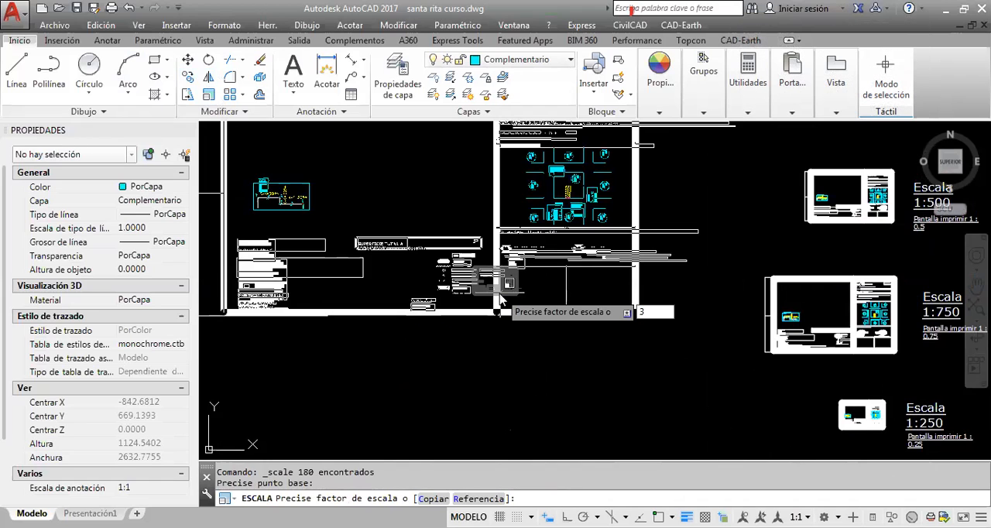
key("Return")
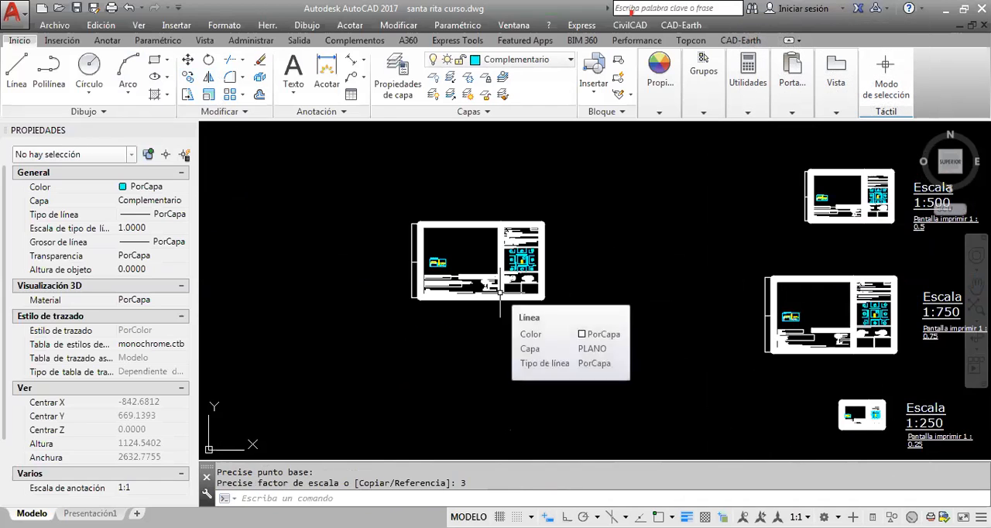
Cut the rescaled sheet copy and paste it directly beside the ready-made 1:750 sheet
left_click(592, 335)
left_click(392, 192)
key("Escape")
left_click(688, 344)
left_click(358, 182)
key("ctrl+x")
key("ctrl+v")
left_click(587, 359)
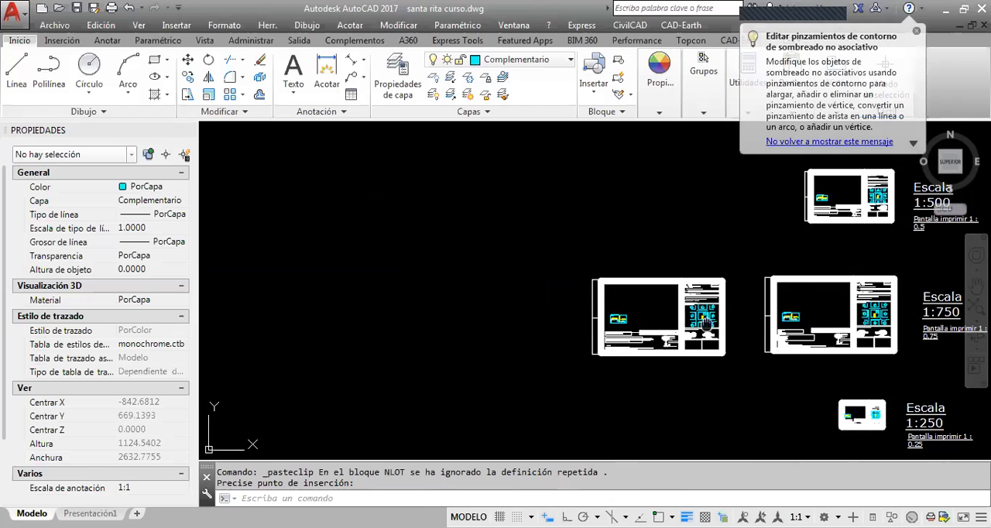
Compare the rescaled copy with the ready-made 1:750 sheet and examine the sheet that contains the lot plan
scroll(619, 372, "down", 3)
scroll(651, 378, "up", 5)
scroll(620, 364, "down", 4)
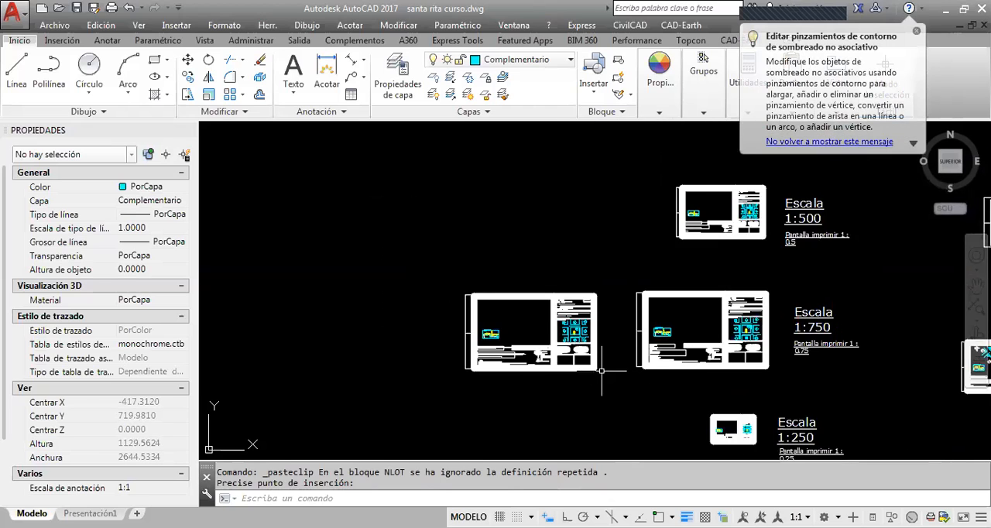
scroll(597, 359, "up", 2)
left_click(609, 389)
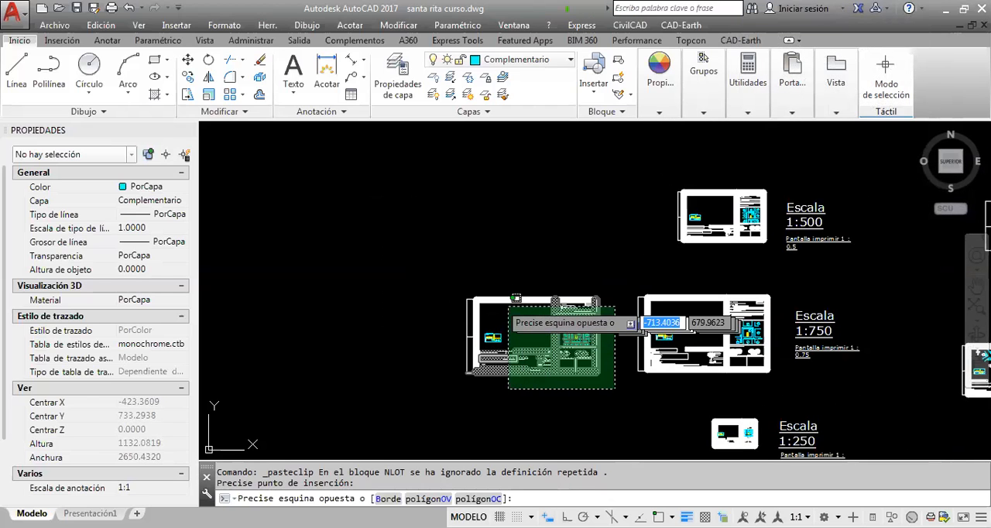
left_click(414, 275)
scroll(586, 320, "down", 3)
key("Escape")
scroll(577, 199, "up", 6)
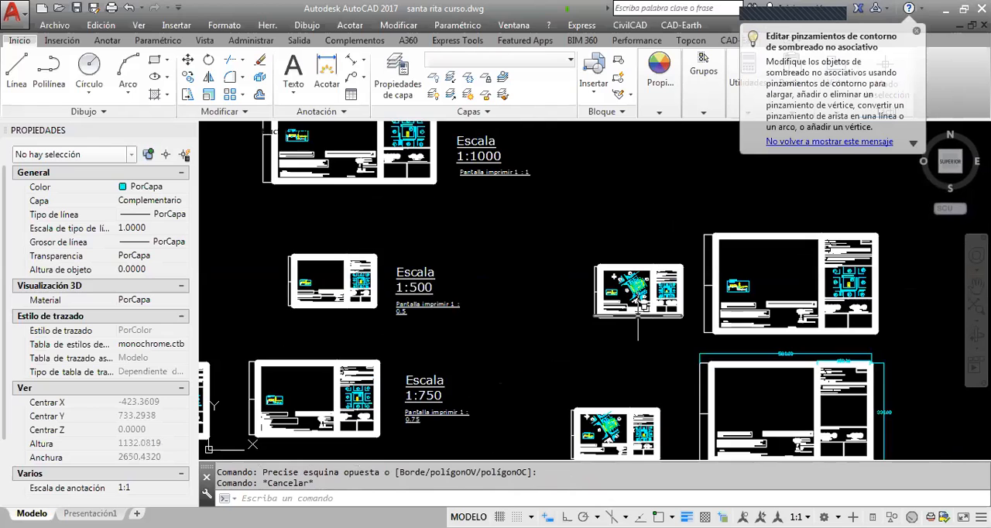
scroll(643, 224, "up", 5)
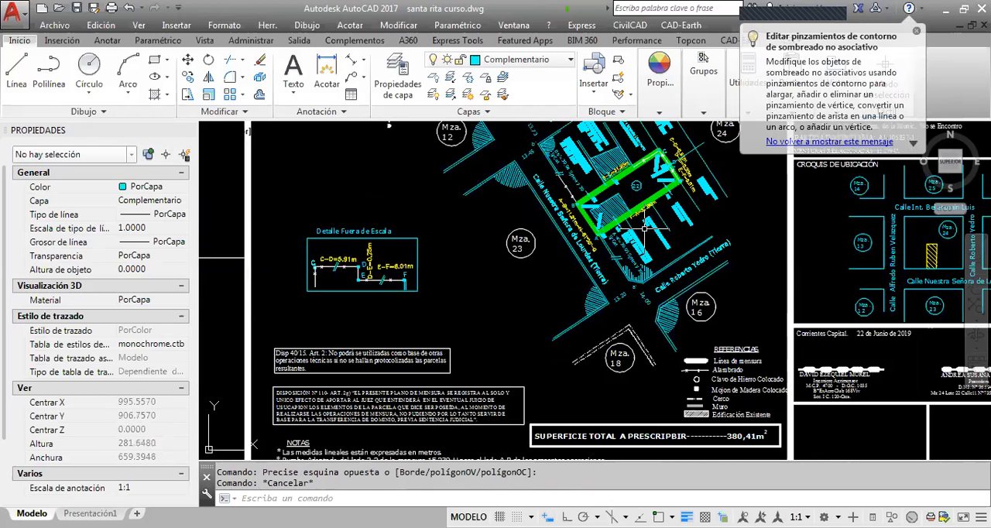
scroll(645, 229, "down", 4)
scroll(469, 304, "up", 1)
key("Escape")
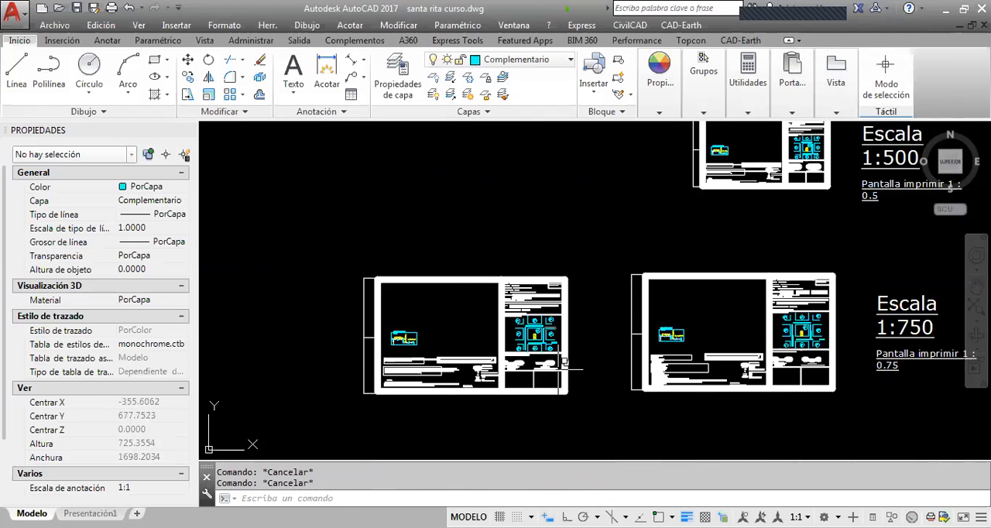
Delete the rescaled sheet copy beside the ready-made 1:750 sheet
left_click(563, 362)
left_click(343, 265)
key("Delete")
Examine the largest ready-made sheet and the 1:1000 sheet below it with their scale and print-ratio labels
scroll(560, 328, "down", 2)
mouse_move(632, 299)
middle_mouse_down()
mouse_move(567, 371)
mouse_move(640, 390)
middle_mouse_up()
middle_click_drag(611, 277, 627, 362)
middle_click_drag(673, 288, 602, 197)
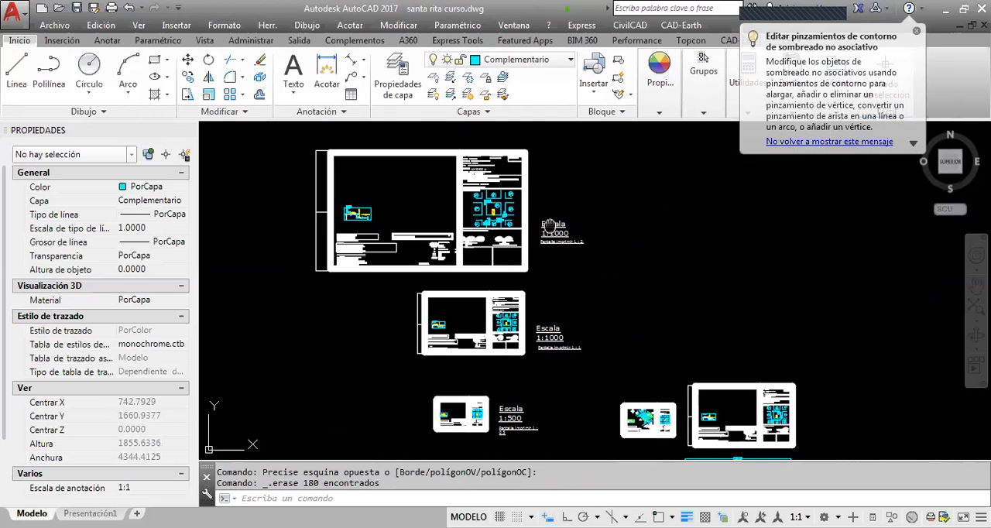
middle_click_drag(550, 225, 600, 241)
scroll(617, 286, "up", 2)
middle_click_drag(559, 286, 598, 319)
key("Escape")
scroll(621, 327, "down", 2)
left_click(593, 321)
key("Escape")
middle_click_drag(721, 318, 565, 227)
Highlight the large sheet without the lot plan and compare it with the largest ready-made sheet
scroll(690, 364, "up", 2)
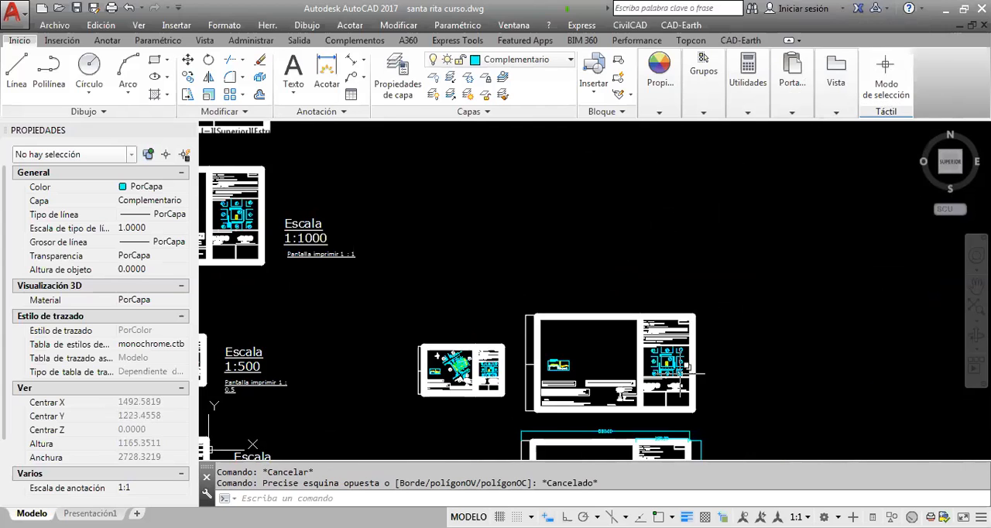
scroll(687, 372, "up", 2)
left_click(730, 385)
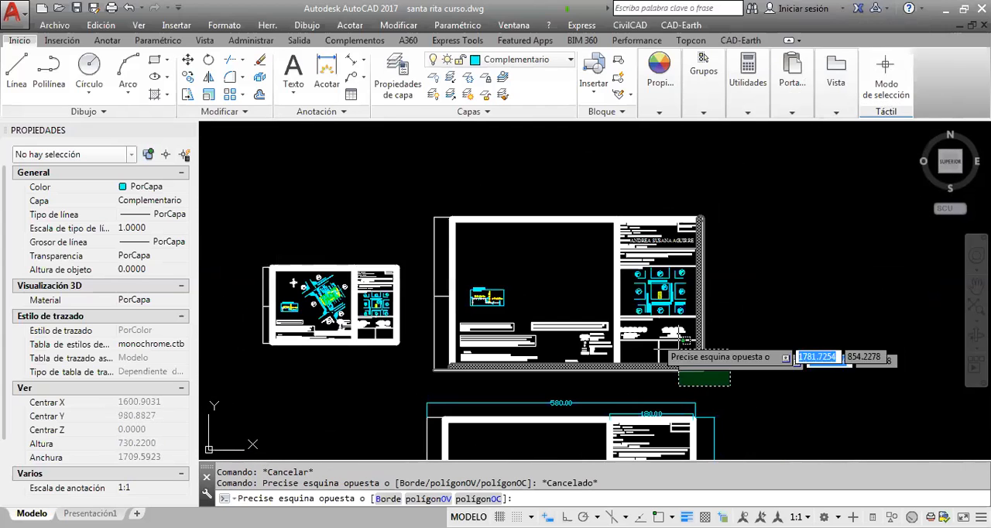
left_click(431, 186)
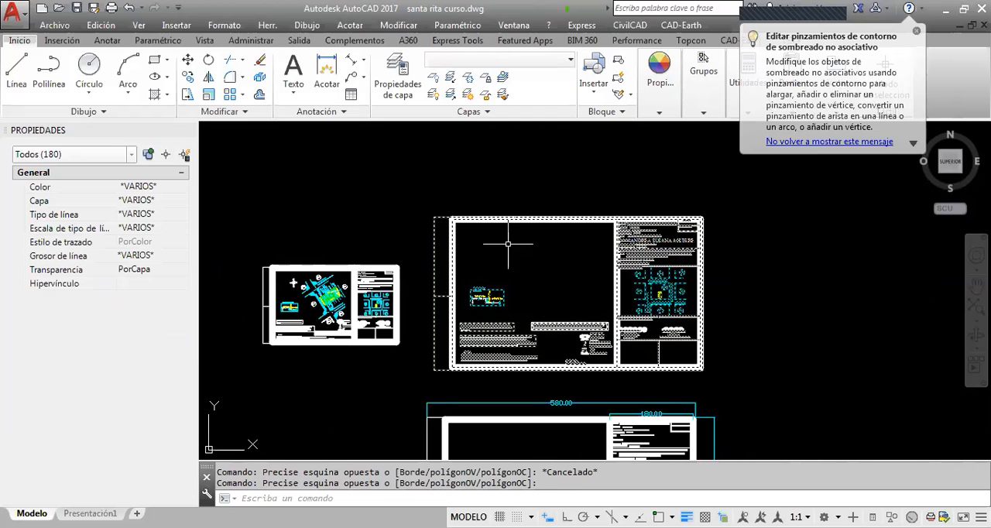
scroll(654, 261, "down", 4)
middle_click_drag(341, 131, 507, 264)
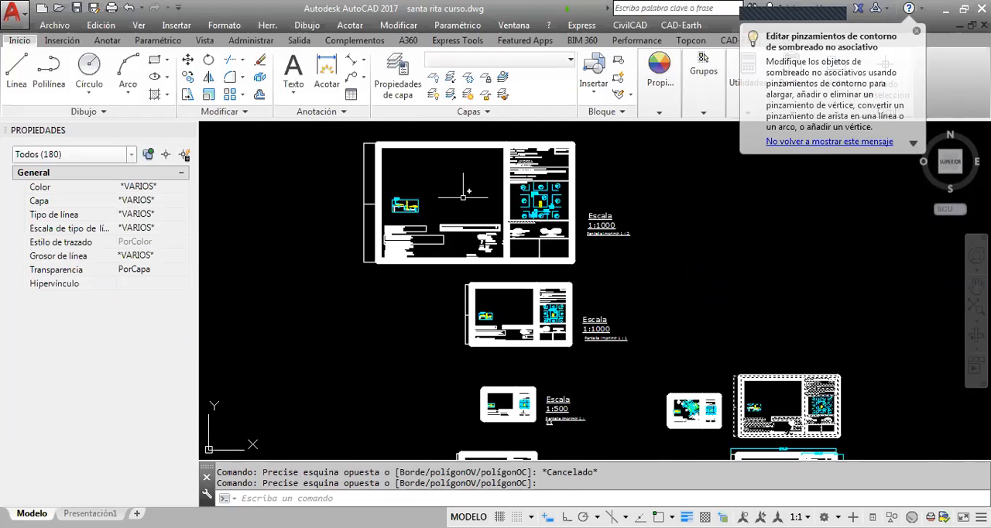
key("Escape")
Change the scale label of the largest ready-made sheet to "Escala 1:2000"
scroll(593, 215, "up", 2)
left_click(605, 219)
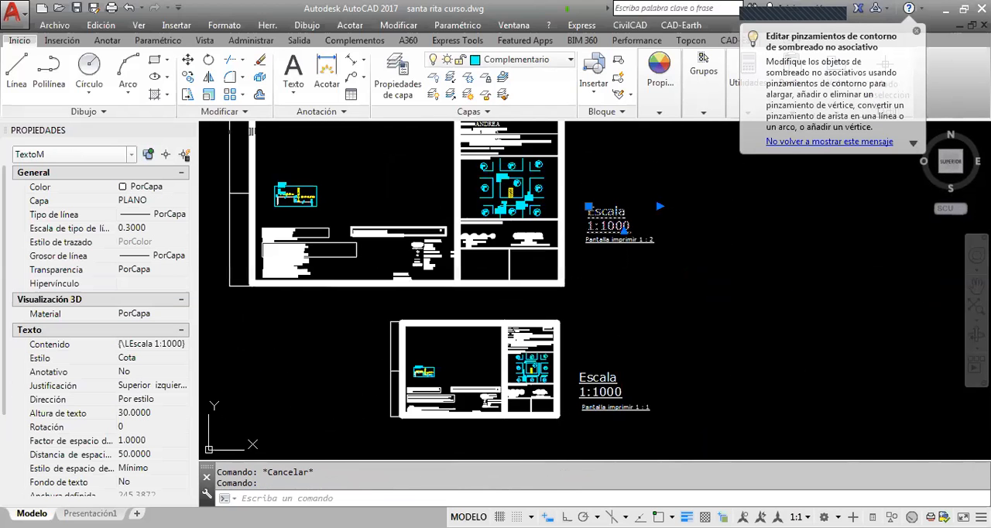
double_click(614, 227)
scroll(614, 227, "up", 2)
key("BackSpace")
type("2")
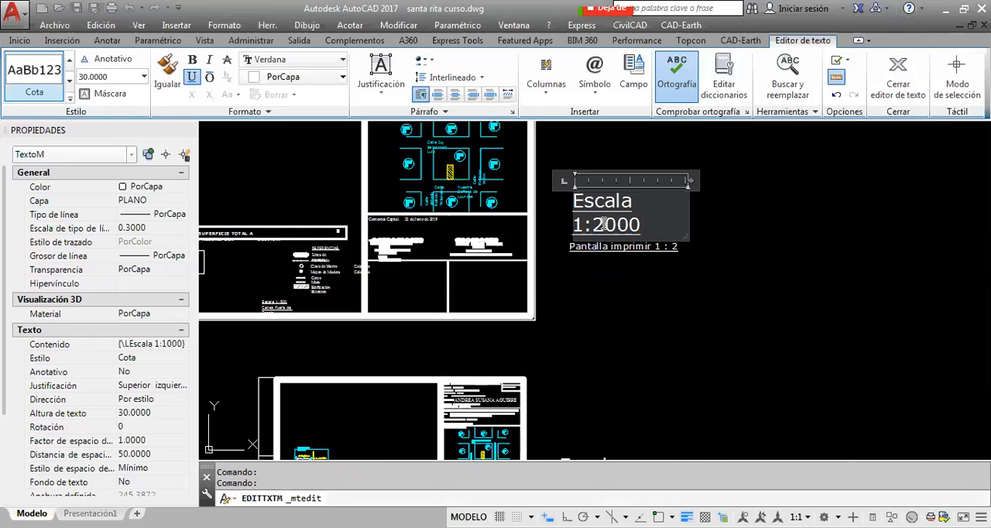
left_click(942, 366)
Review the column of ready-made sheets and their scale labels from the largest one down to 1:750
scroll(685, 269, "down", 4)
middle_click_drag(683, 269, 749, 302)
scroll(671, 289, "up", 2)
key("Escape")
middle_click_drag(672, 289, 647, 246)
scroll(651, 247, "down", 2)
middle_click_drag(710, 237, 655, 181)
middle_click_drag(643, 298, 627, 206)
scroll(648, 282, "up", 2)
middle_click_drag(704, 284, 570, 261)
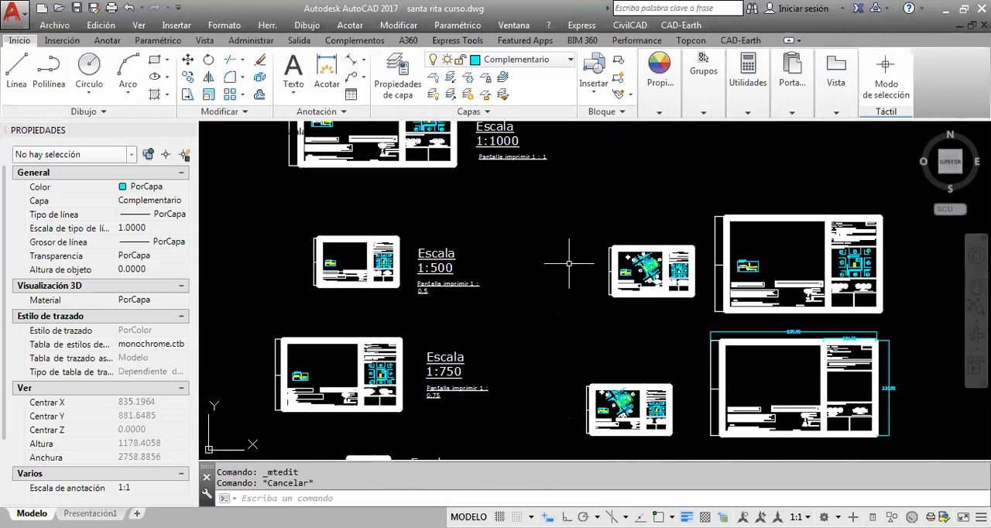
Compare the large sheet without the lot plan with the smaller sheet containing it, and inspect the latter up close
scroll(573, 207, "up", 5)
scroll(731, 242, "down", 4)
middle_click_drag(730, 242, 514, 276)
scroll(791, 282, "up", 2)
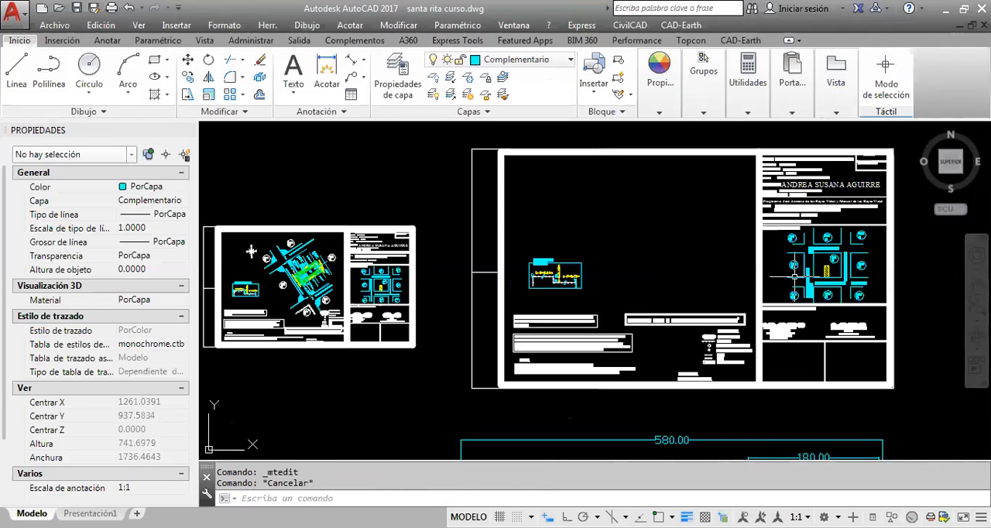
middle_click_drag(710, 252, 708, 263)
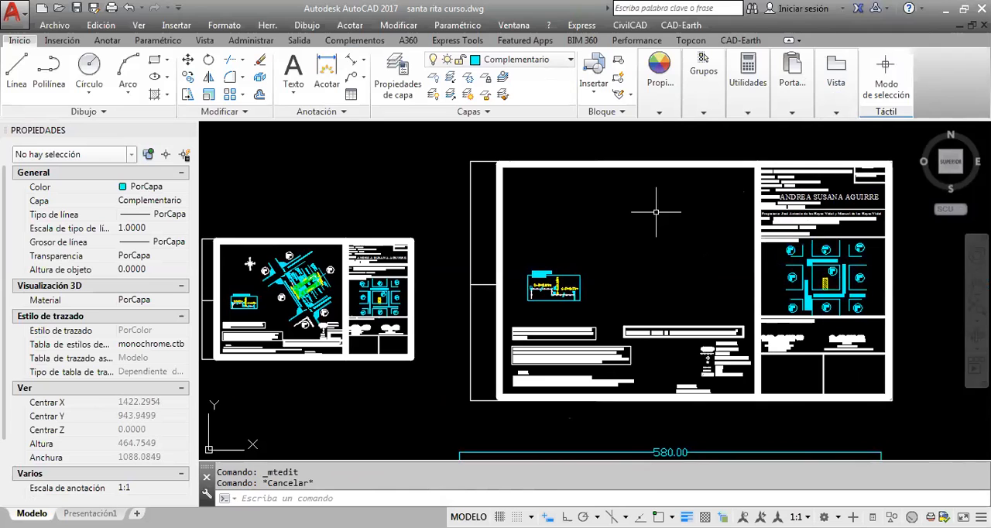
middle_click_drag(572, 272, 633, 303)
middle_click_drag(415, 332, 526, 323)
scroll(467, 401, "up", 2)
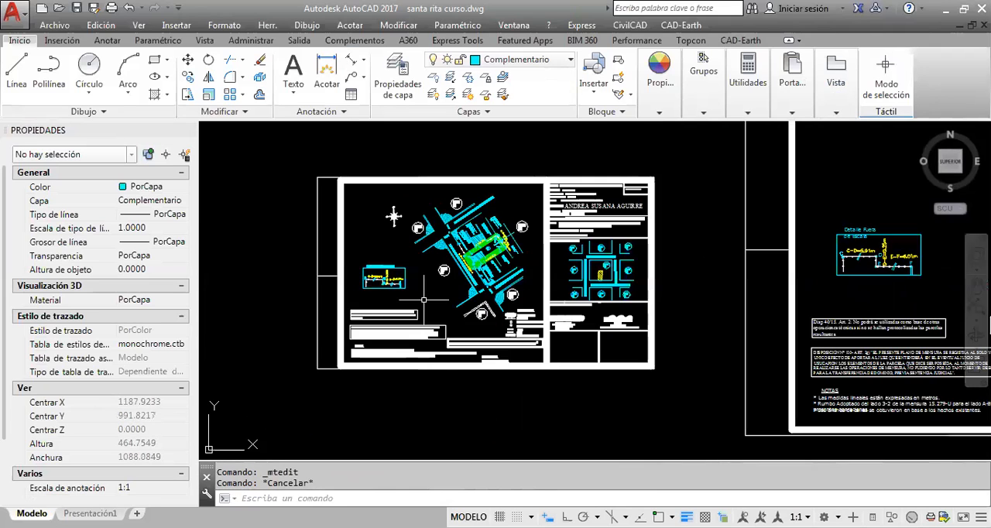
middle_click_drag(461, 259, 512, 275)
scroll(513, 273, "up", 2)
middle_click_drag(580, 309, 611, 291)
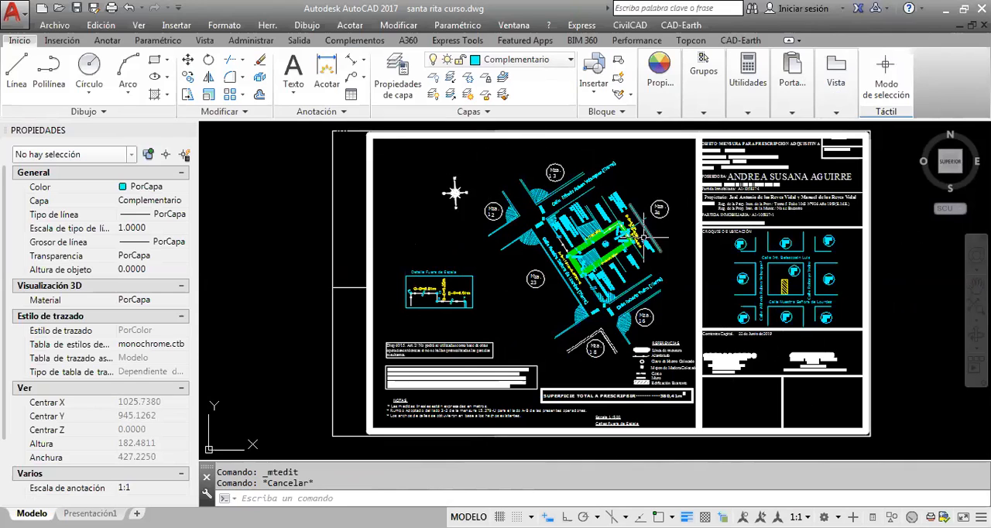
left_click(54, 25)
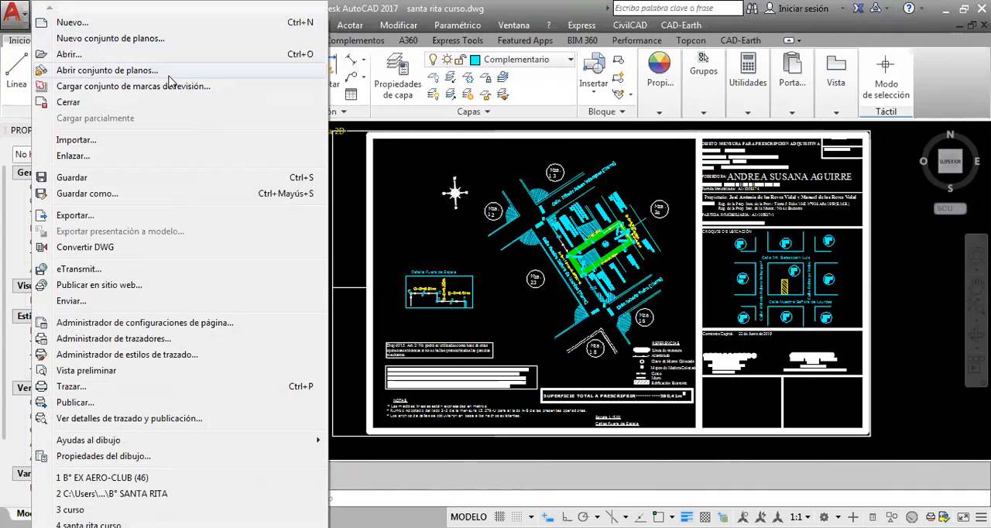
left_click(394, 185)
left_click(392, 180)
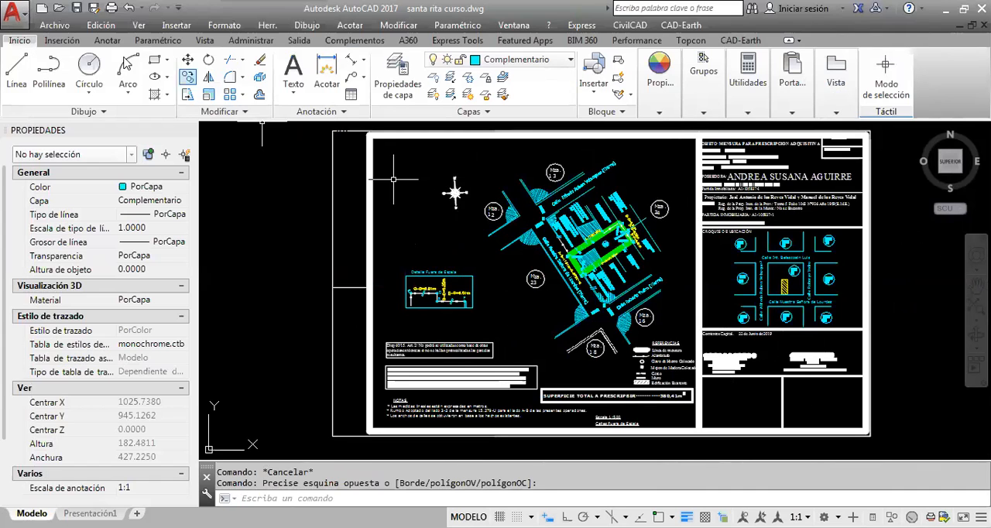
Start plotting the model and choose DWG To PDF.pc3 as the plotter
left_click(58, 26)
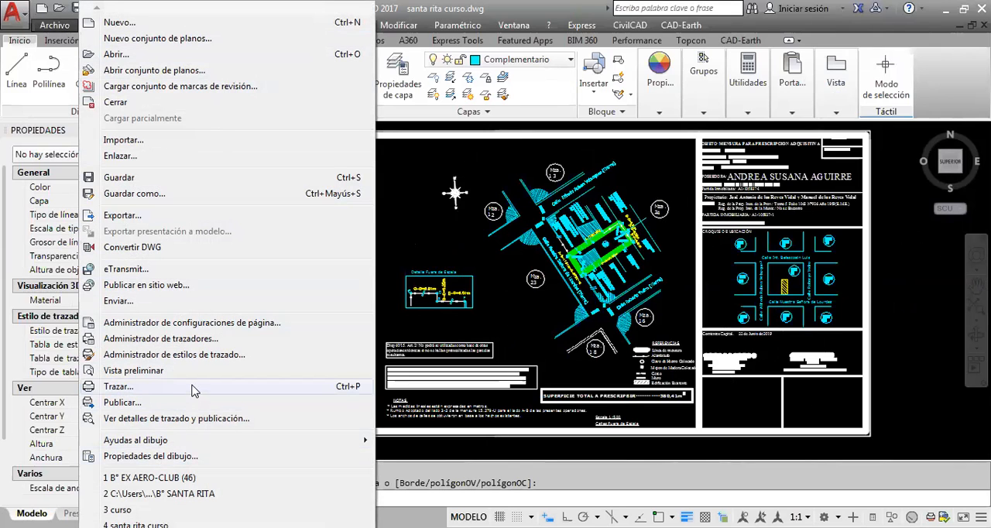
left_click(278, 382)
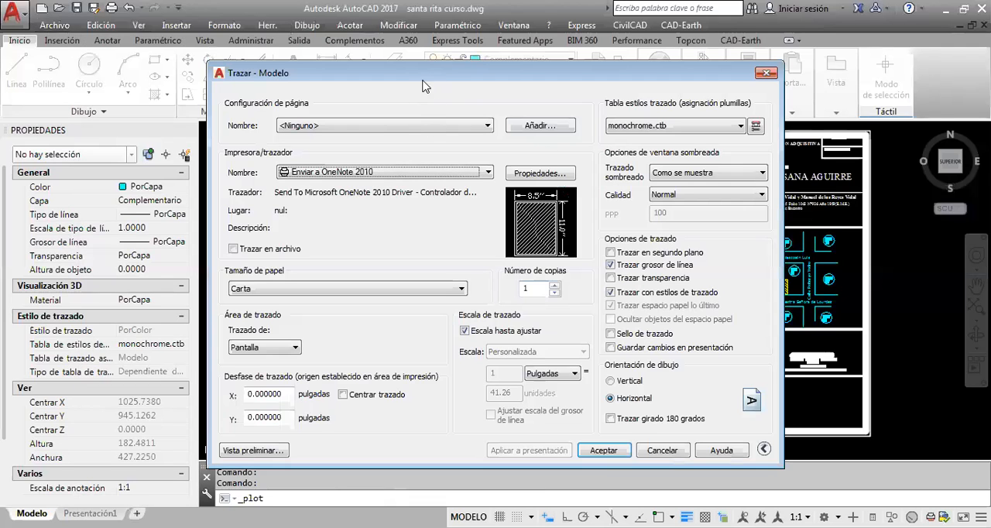
left_click(453, 180)
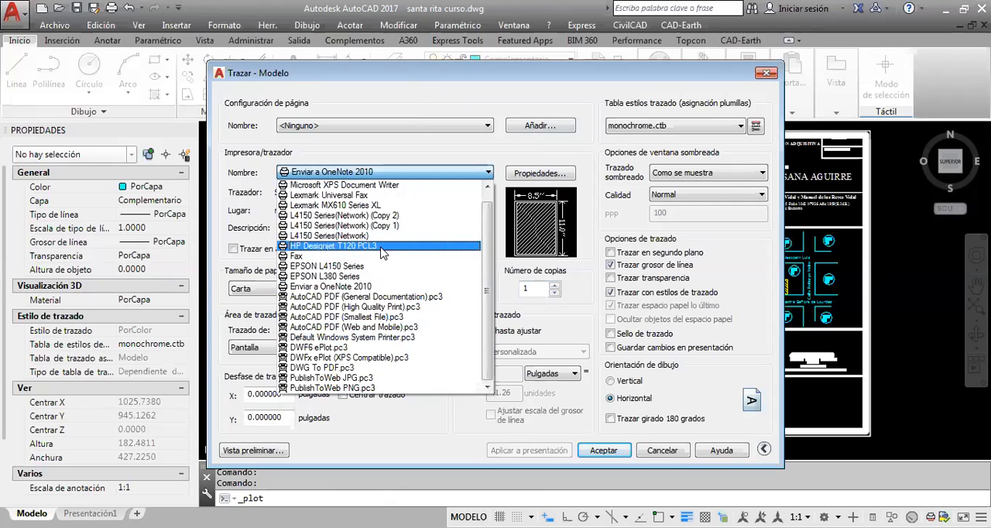
left_click(379, 246)
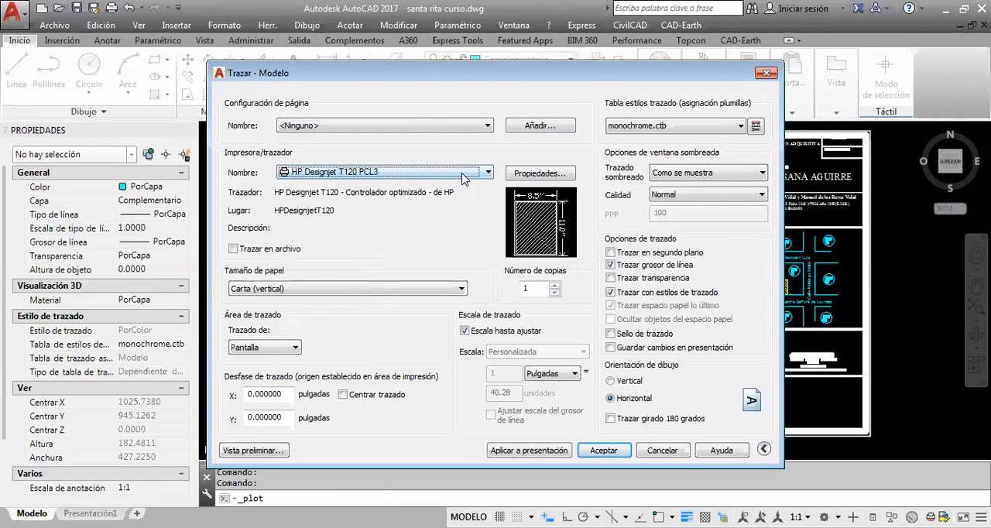
left_click(463, 173)
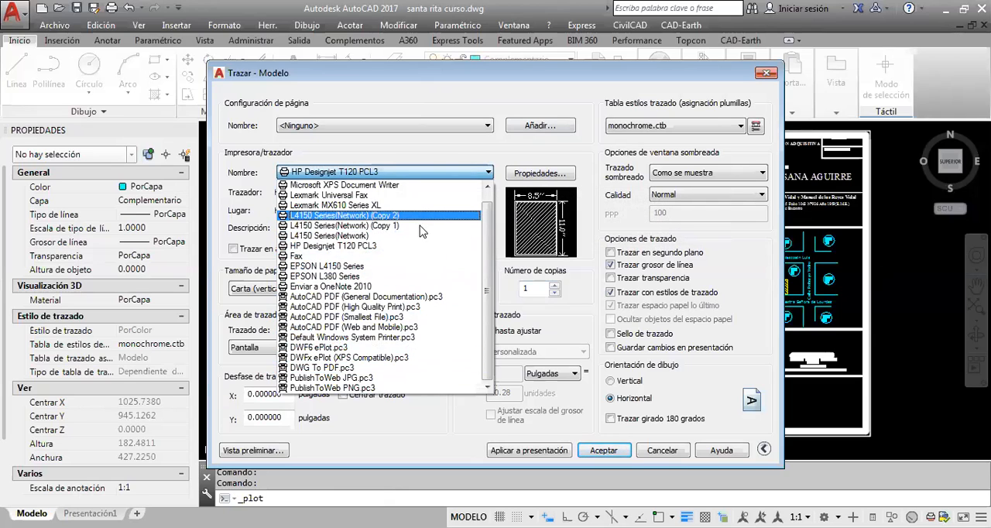
left_click(387, 376)
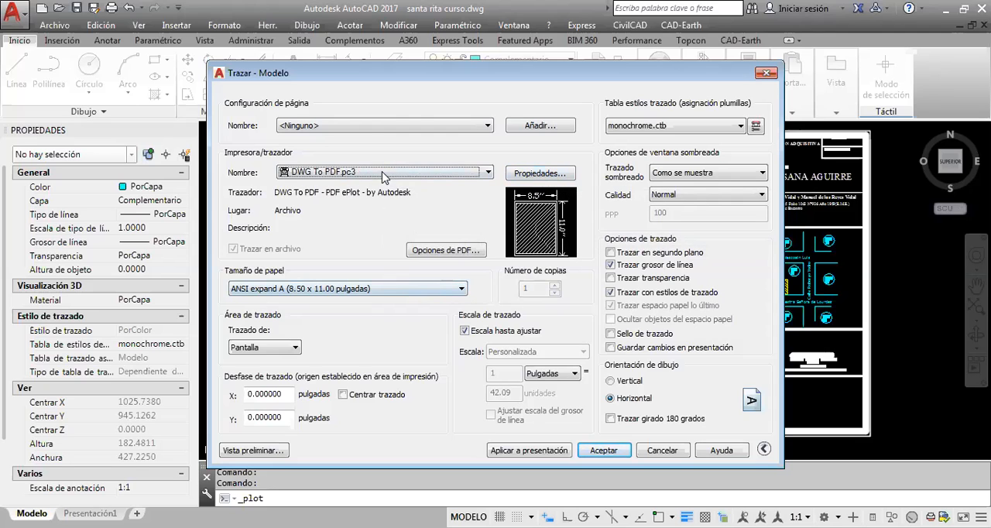
Browse the paper sizes available for the PDF plotter, including the ISO A-series formats, without choosing one
left_click(462, 290)
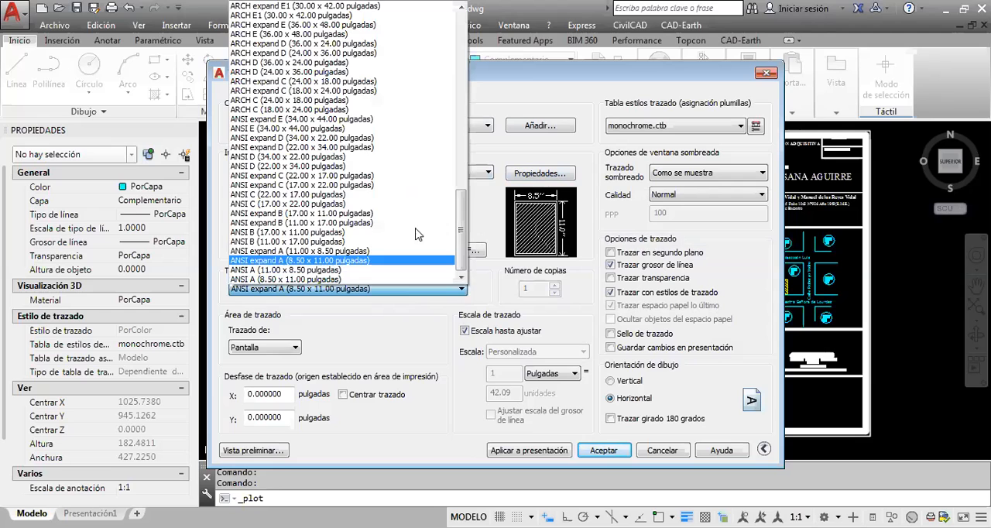
left_click(522, 77)
left_click_drag(519, 80, 521, 284)
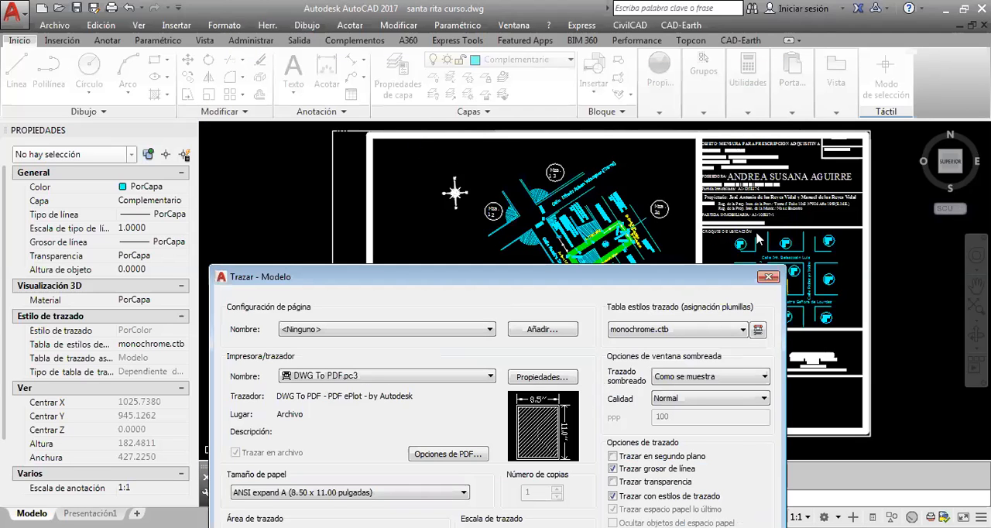
left_click_drag(575, 271, 592, 263)
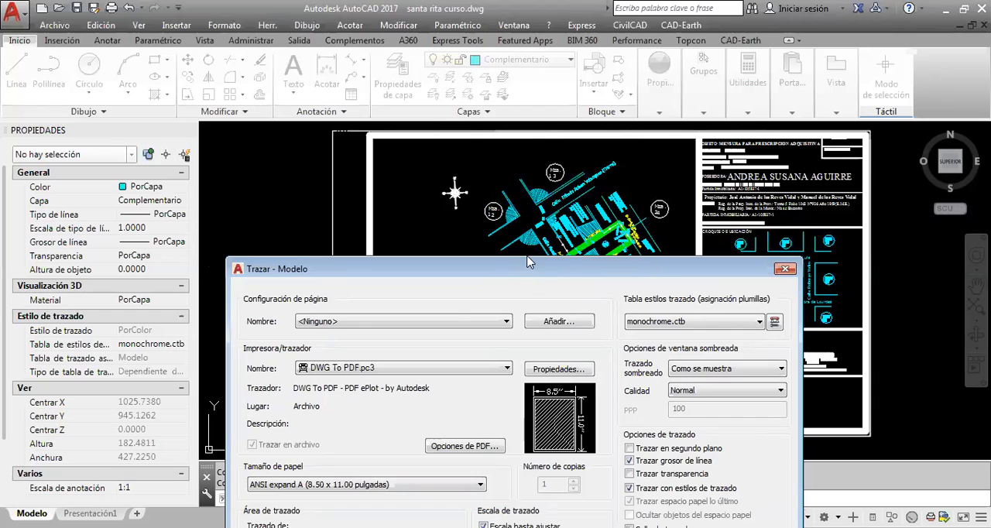
left_click_drag(527, 269, 537, 79)
left_click(486, 297)
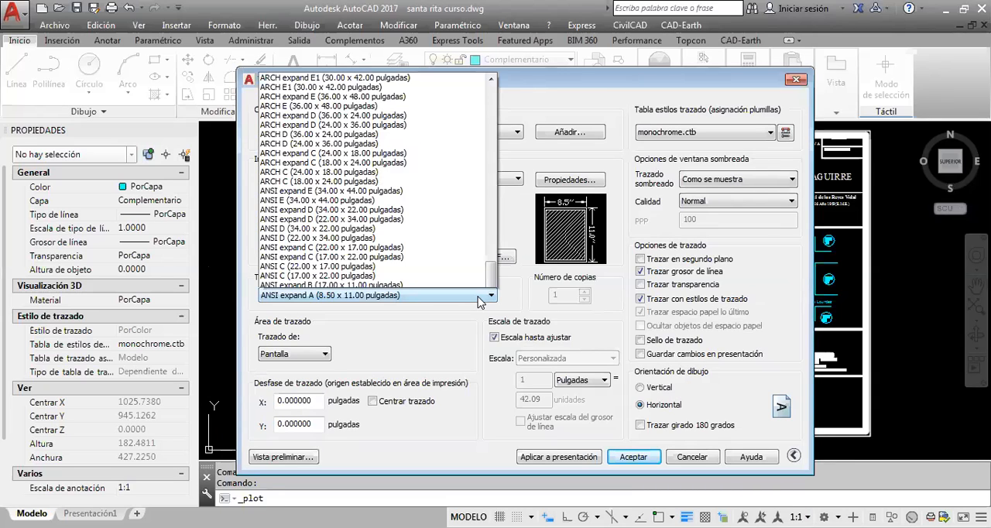
left_click(491, 145)
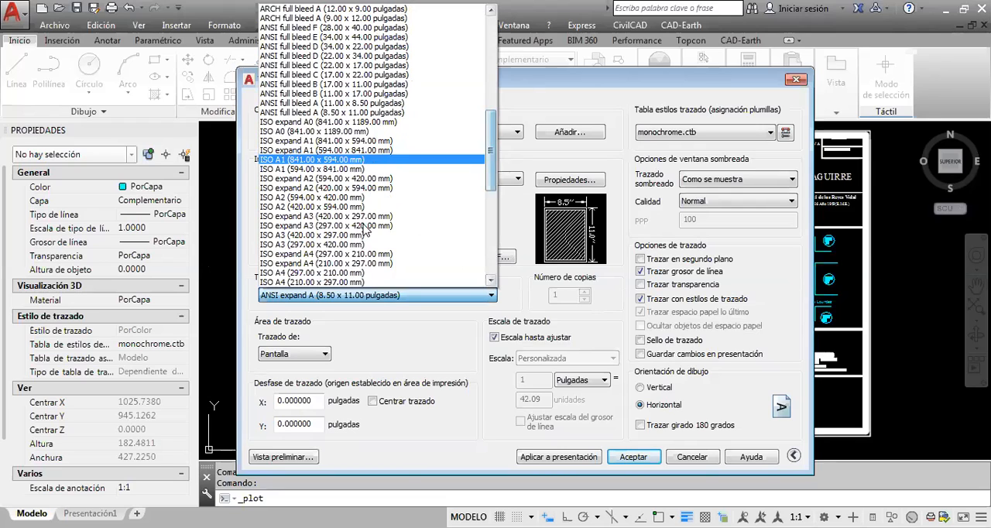
left_click(500, 178)
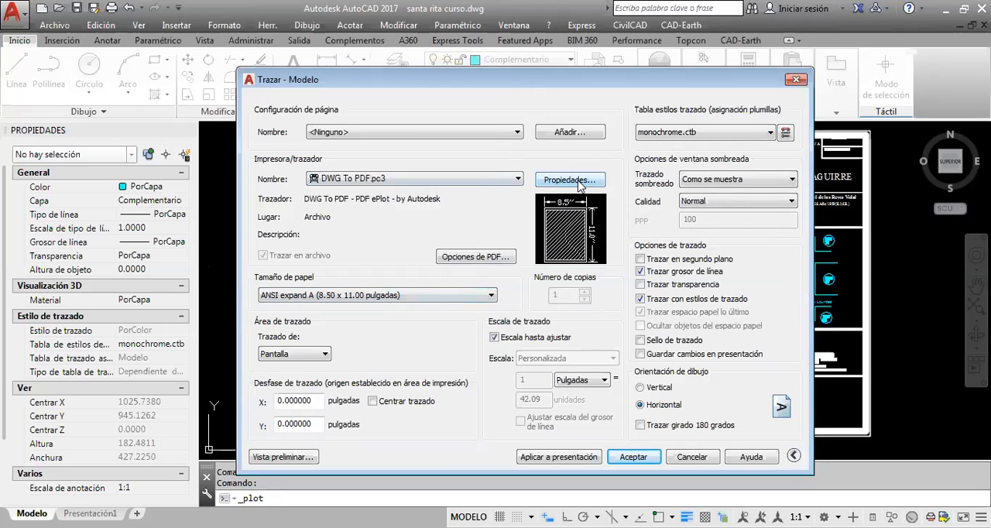
Begin a new custom paper size from scratch in the DWG To PDF plotter's properties
left_click(573, 180)
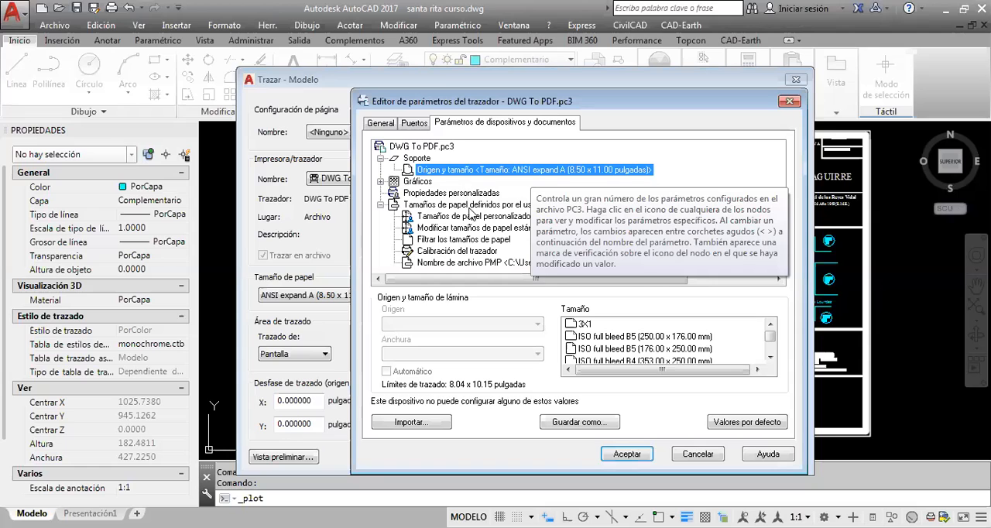
left_click(788, 103)
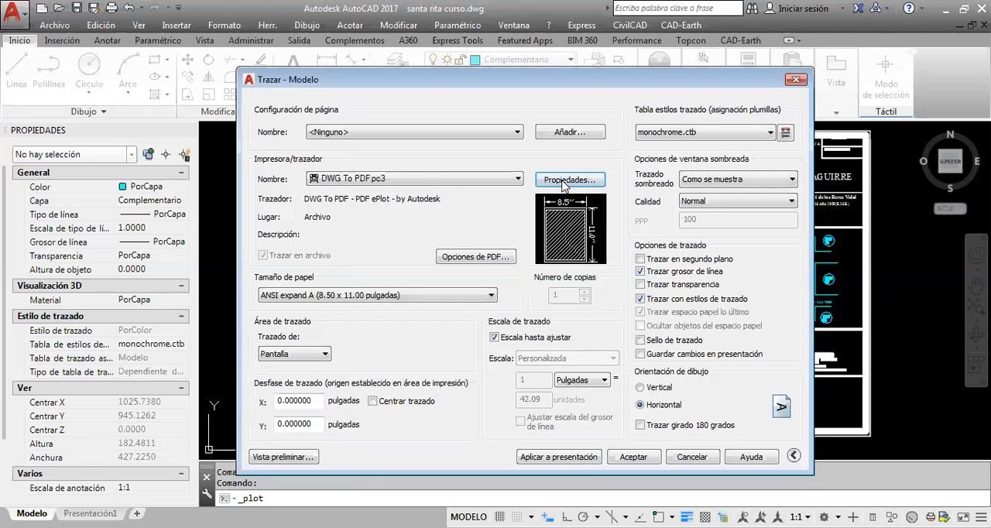
left_click(570, 180)
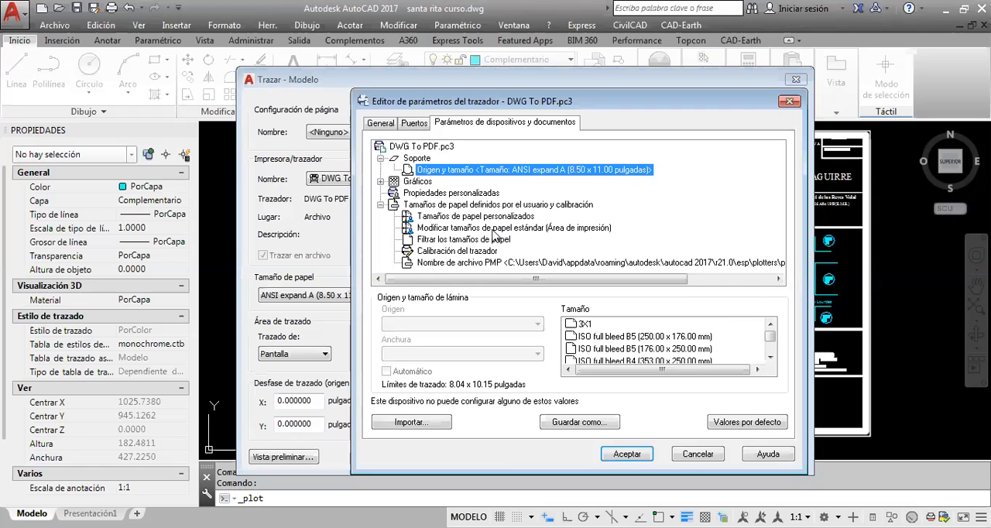
left_click(470, 217)
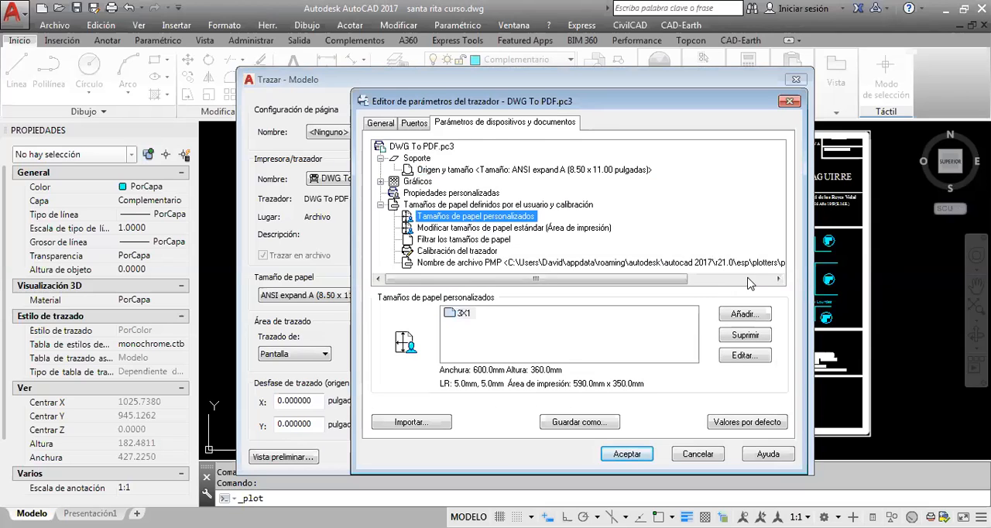
left_click(744, 319)
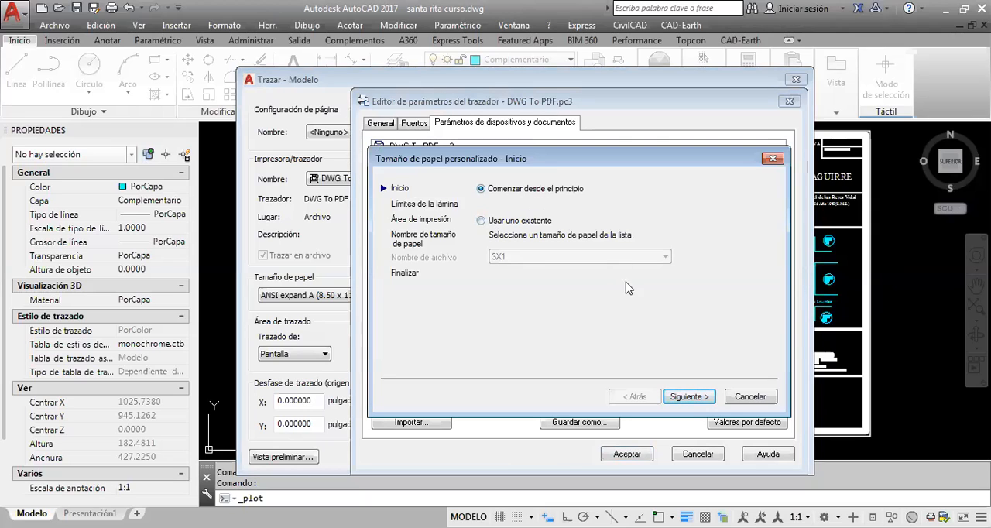
left_click(689, 396)
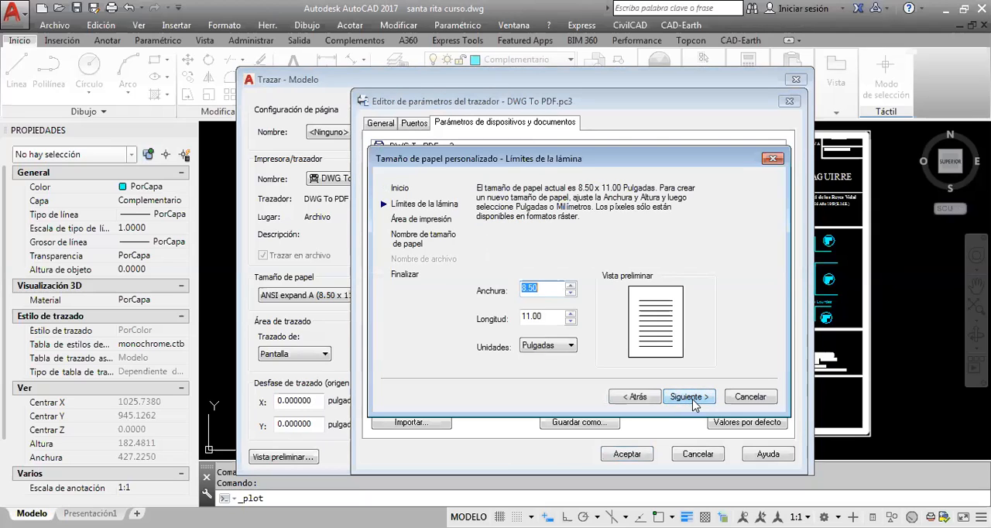
Set the custom paper's units to millimetres, with a width of 600 and a length of 350
left_click(570, 346)
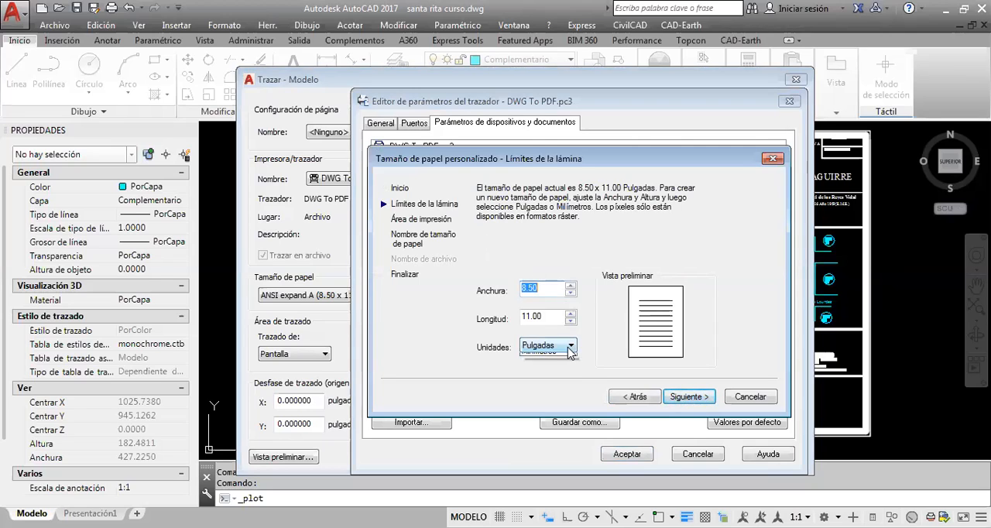
left_click(565, 368)
left_click_drag(548, 290, 513, 292)
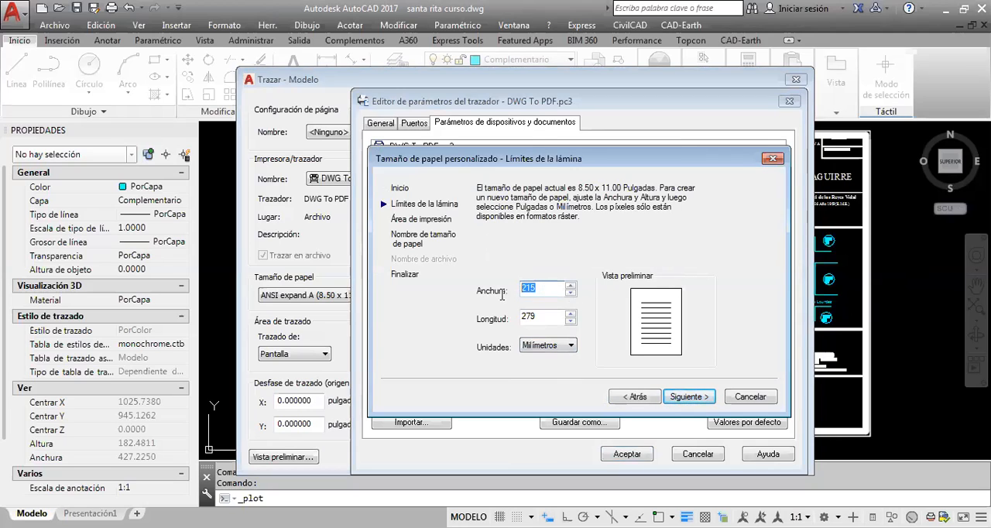
double_click(548, 290)
type("600")
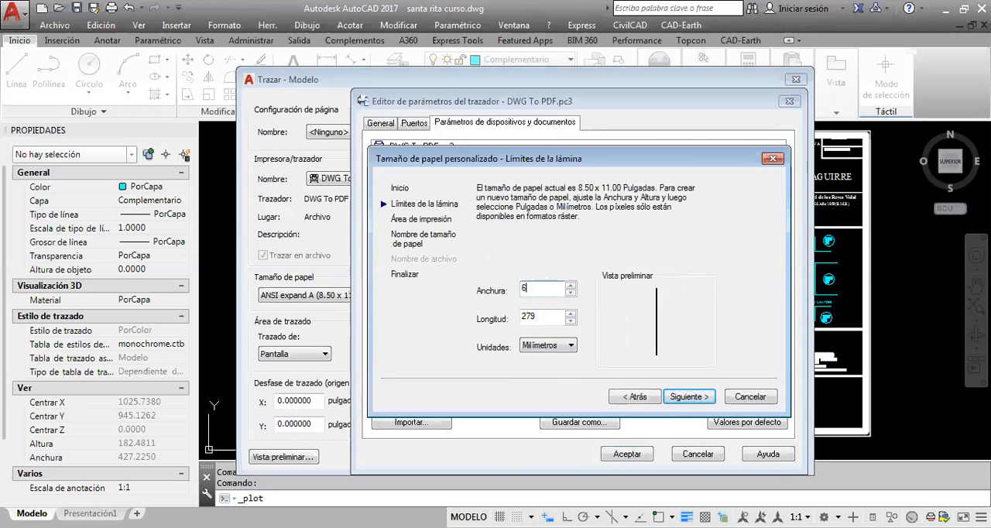
double_click(548, 317)
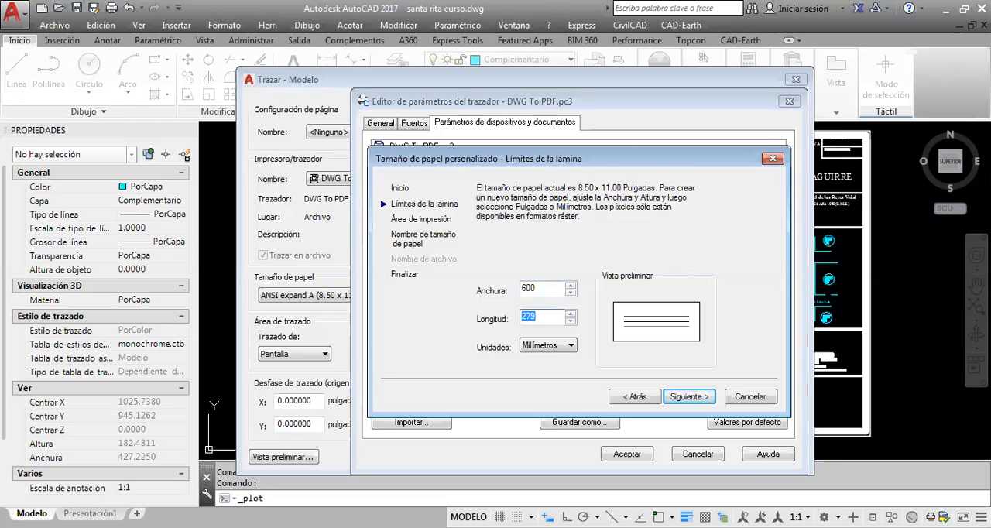
type("350")
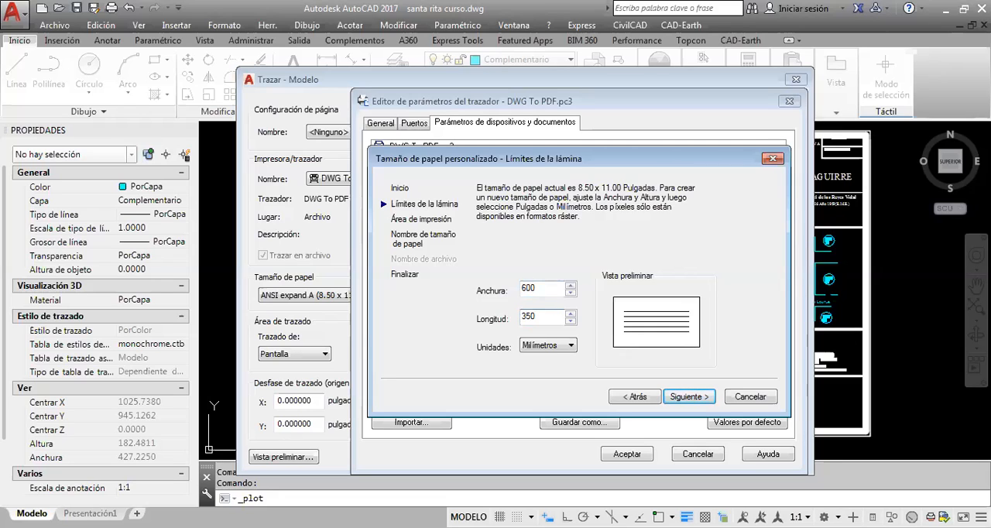
Review the width and length entered for the custom paper's sheet limits
left_click_drag(544, 288, 505, 295)
left_click(557, 289)
double_click(545, 288)
double_click(529, 288)
left_click_drag(553, 288, 519, 290)
left_click_drag(557, 319, 518, 326)
left_click(559, 289)
left_click_drag(537, 292, 520, 322)
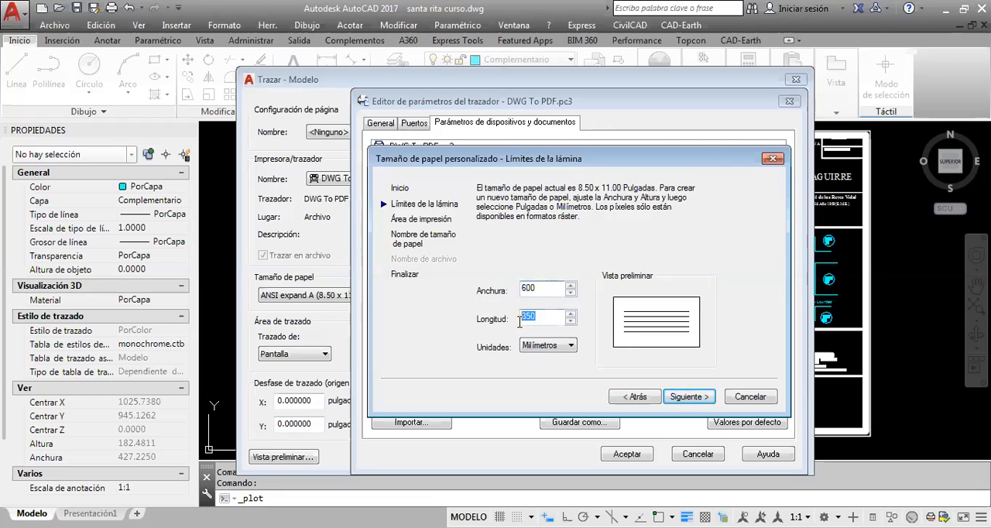
Set the printable area's upper, lower, left and right margins to 5 mm each
left_click(689, 396)
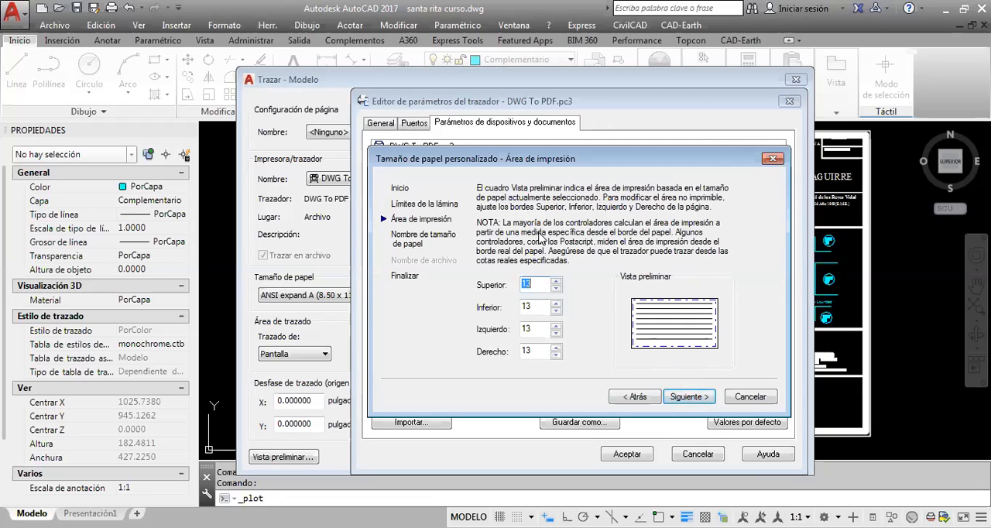
type("5")
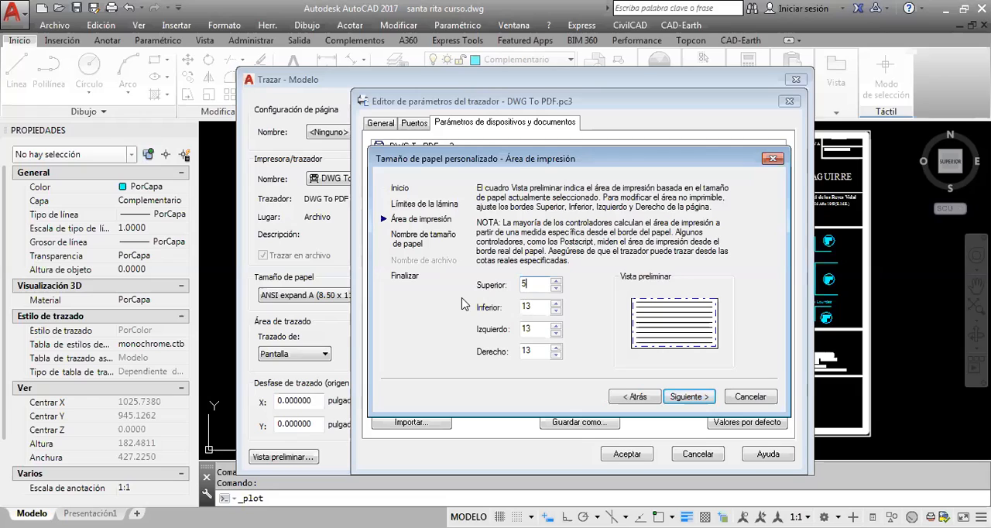
double_click(542, 306)
type("5")
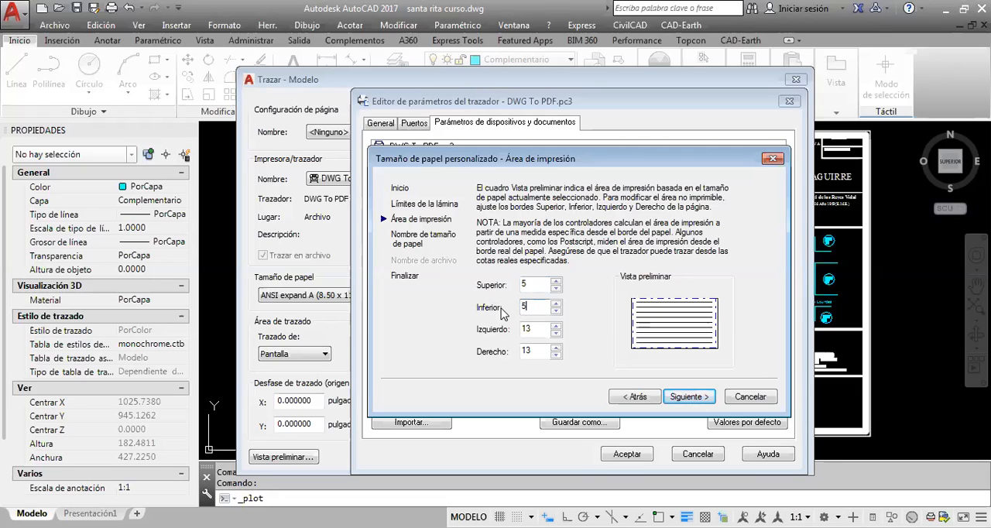
double_click(536, 332)
type("5")
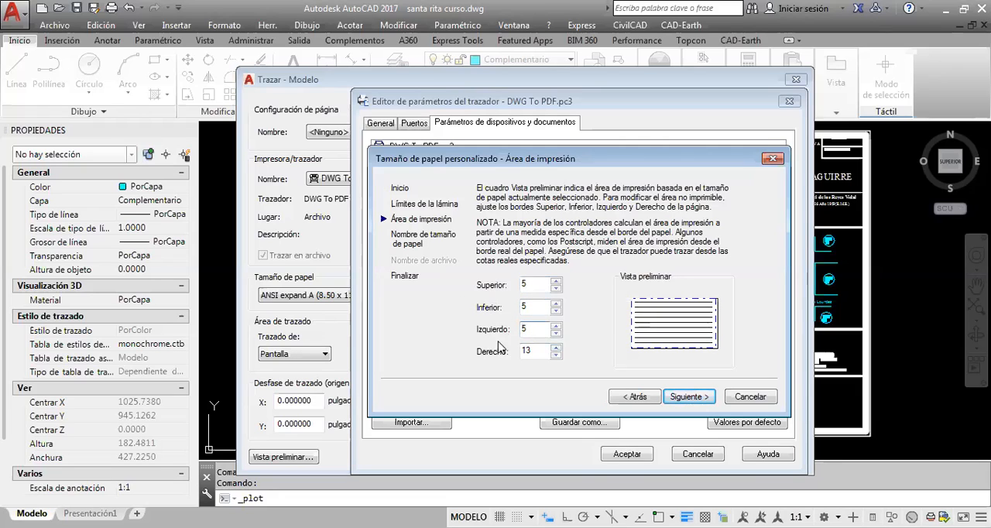
double_click(537, 352)
type("5")
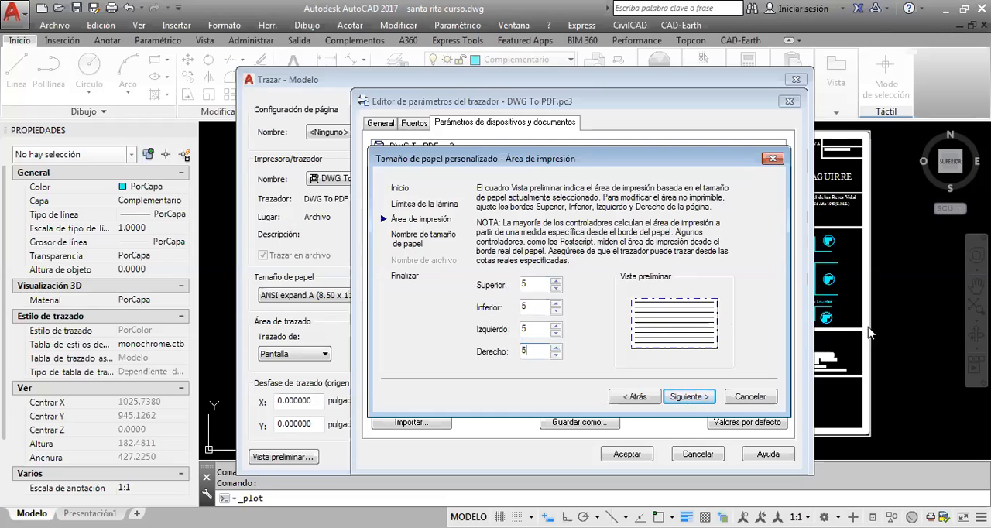
Name the custom paper size 3X1, finish creating it, and accept the plotter configuration changes
left_click(689, 397)
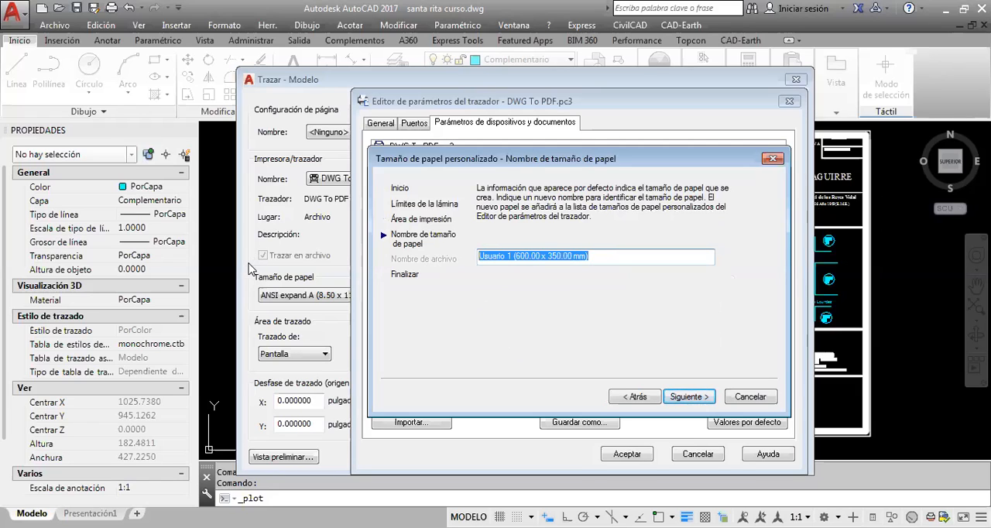
type("3X1")
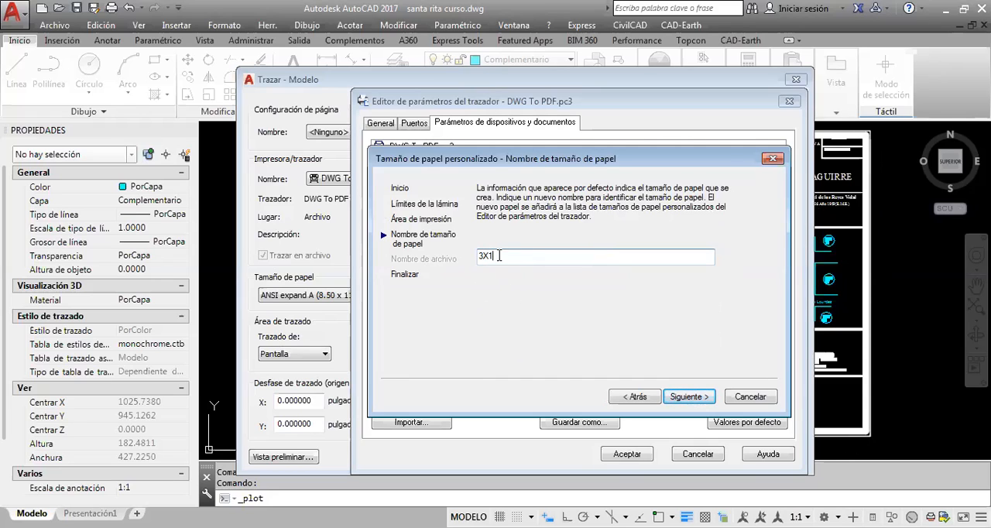
left_click(687, 398)
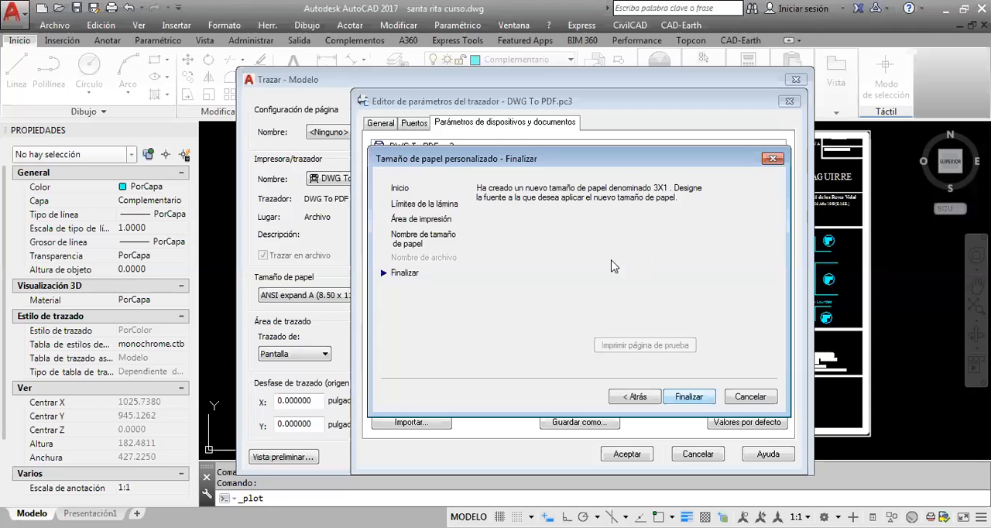
left_click(688, 397)
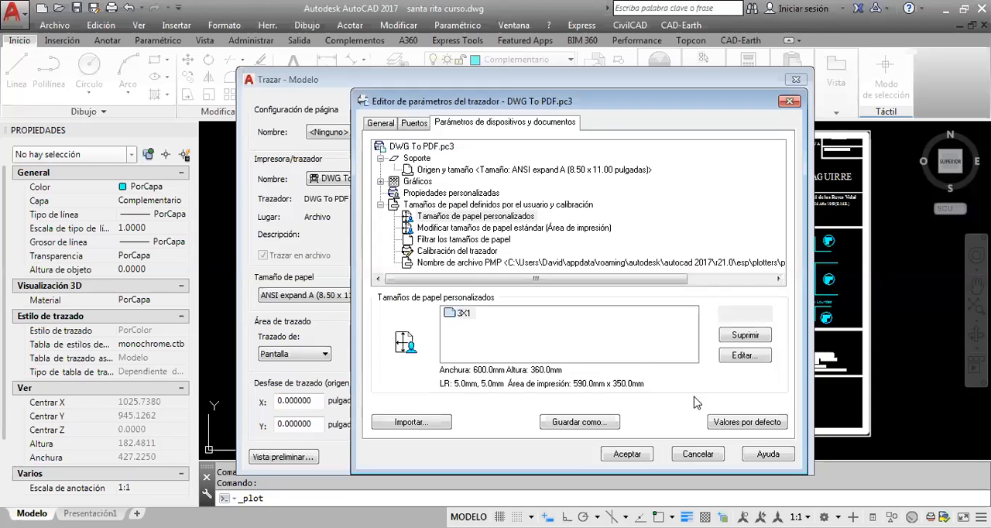
left_click(463, 314)
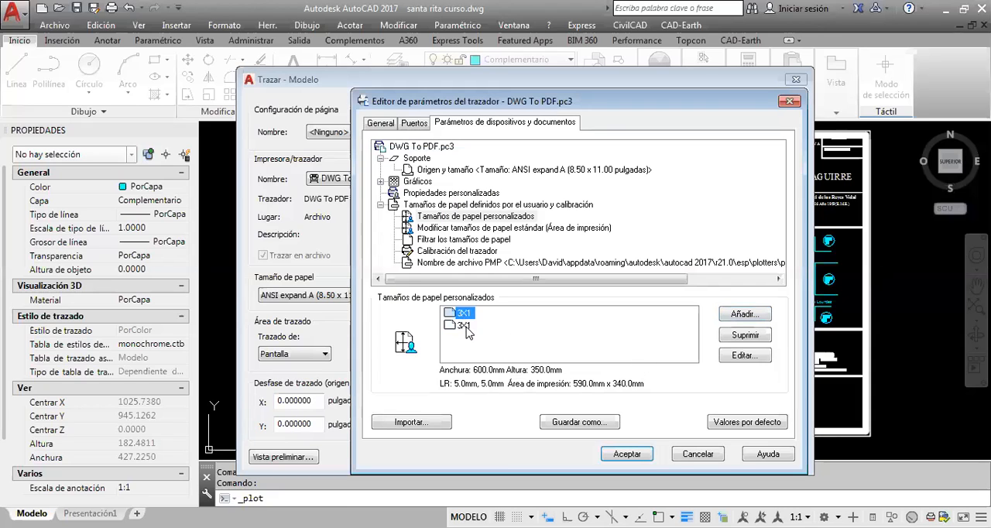
left_click(627, 454)
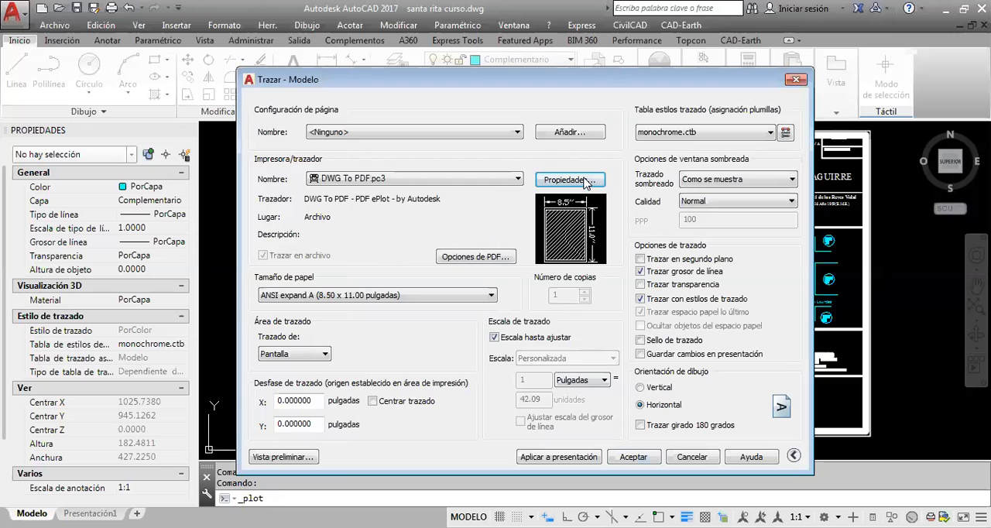
Select the custom 3X1 paper size for the PDF plot
left_click(485, 296)
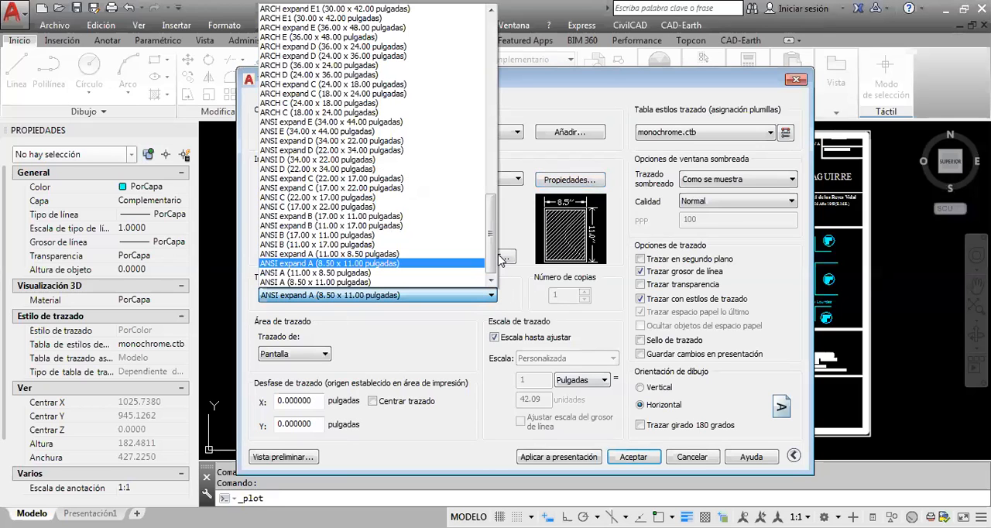
left_click_drag(494, 253, 483, 49)
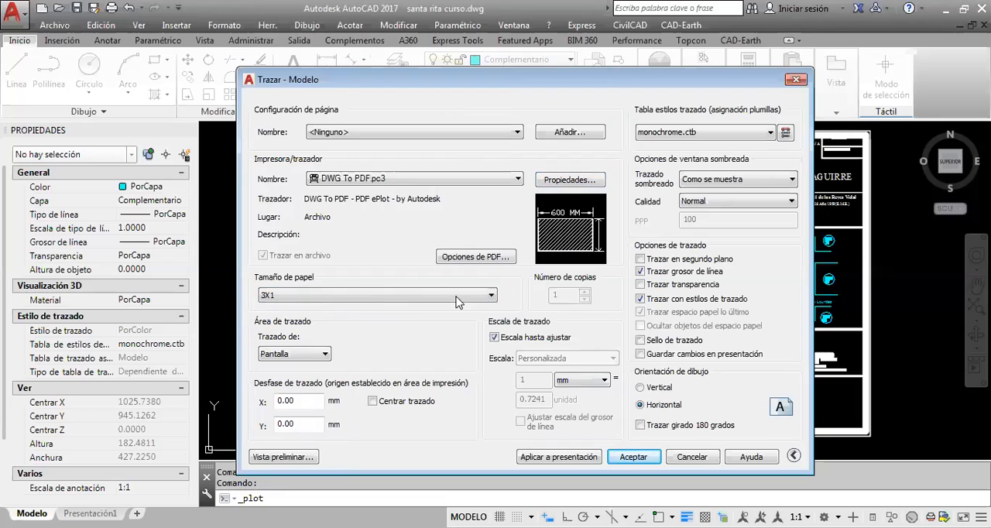
mouse_move(601, 222)
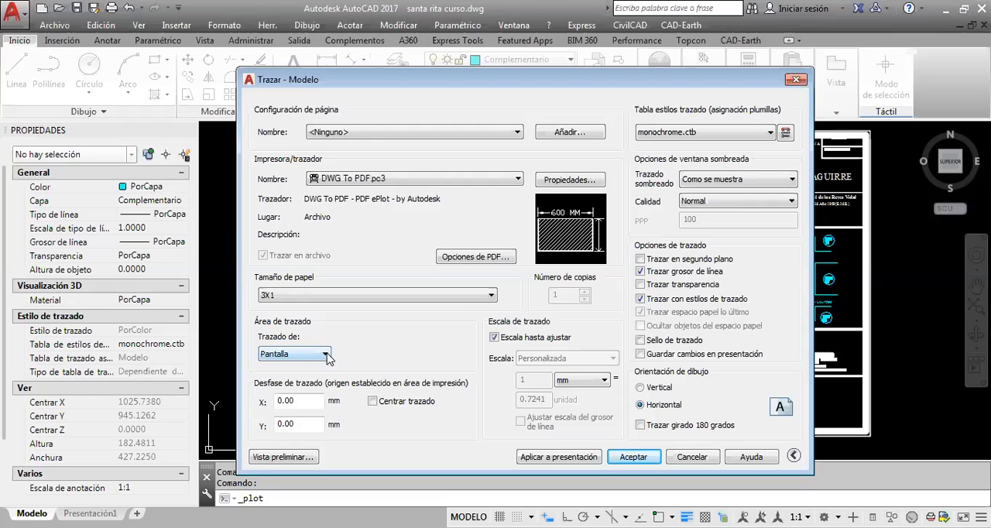
Set the plot area to a window enclosing the outer frame of the 1:500 survey sheet
left_click(325, 354)
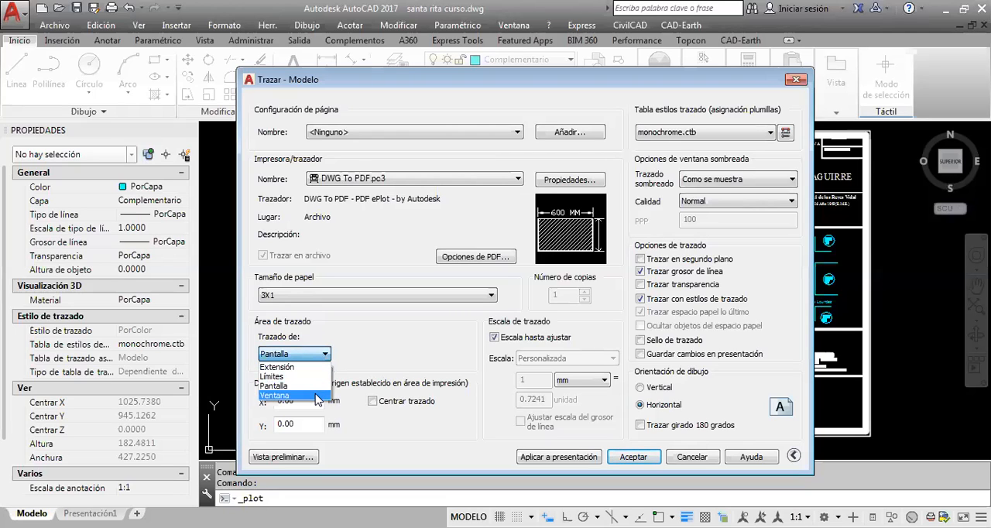
left_click(278, 395)
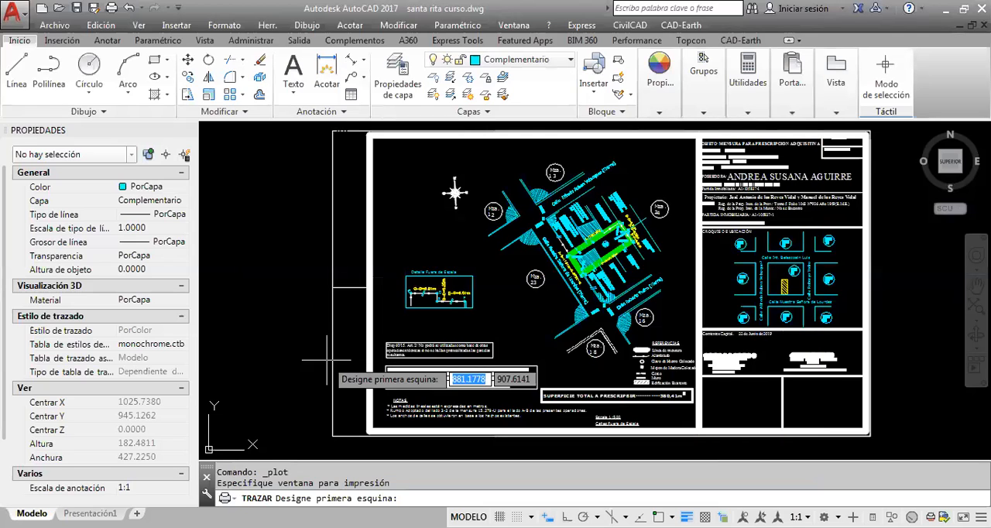
scroll(327, 360, "down", 2)
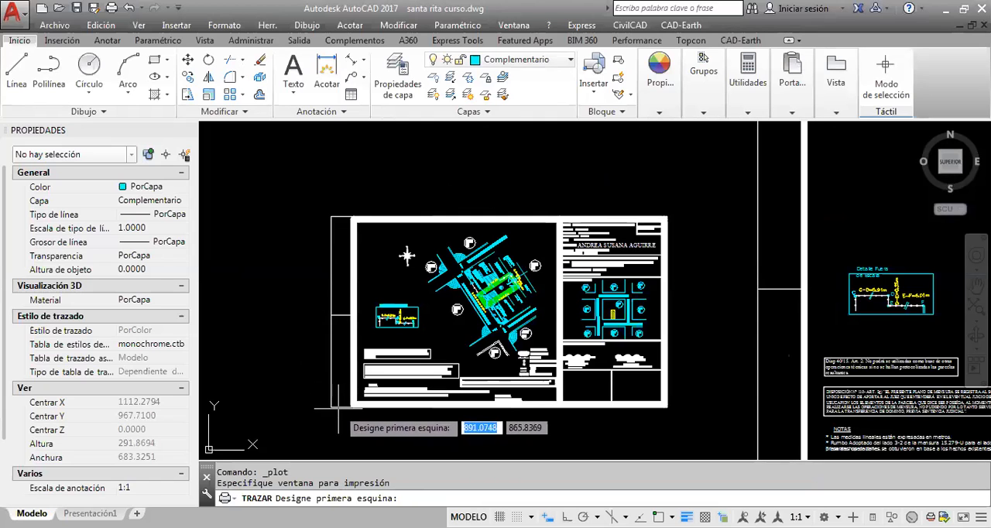
scroll(338, 408, "up", 2)
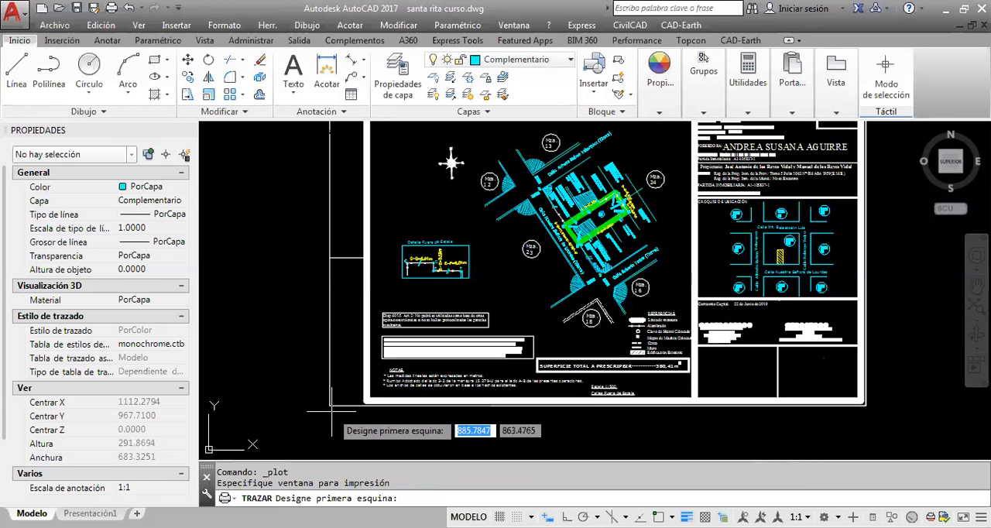
scroll(330, 407, "up", 10)
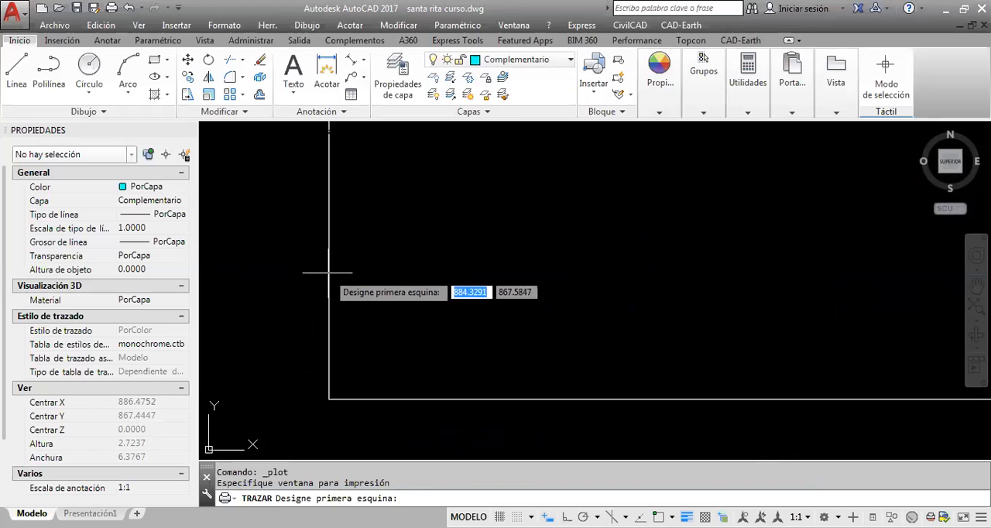
left_click(323, 404)
scroll(304, 425, "down", 10)
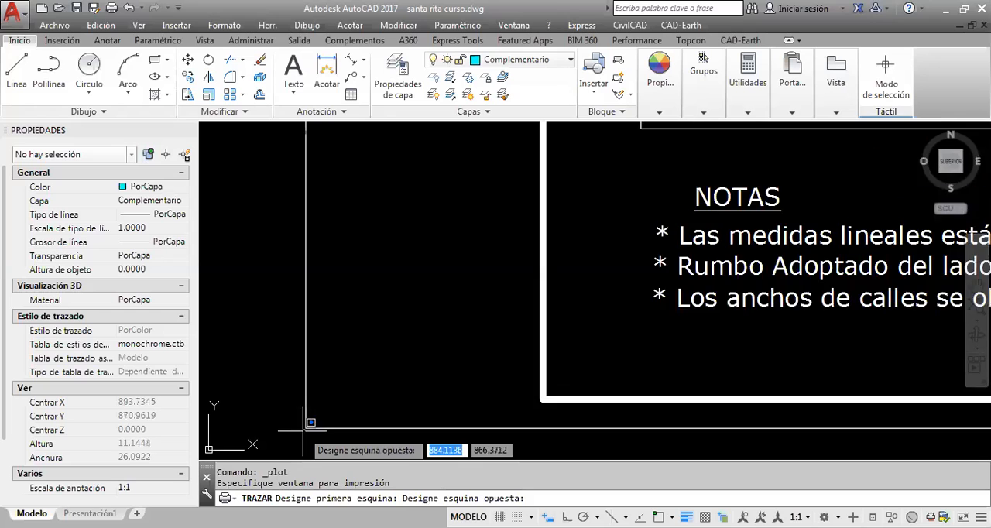
scroll(298, 430, "down", 5)
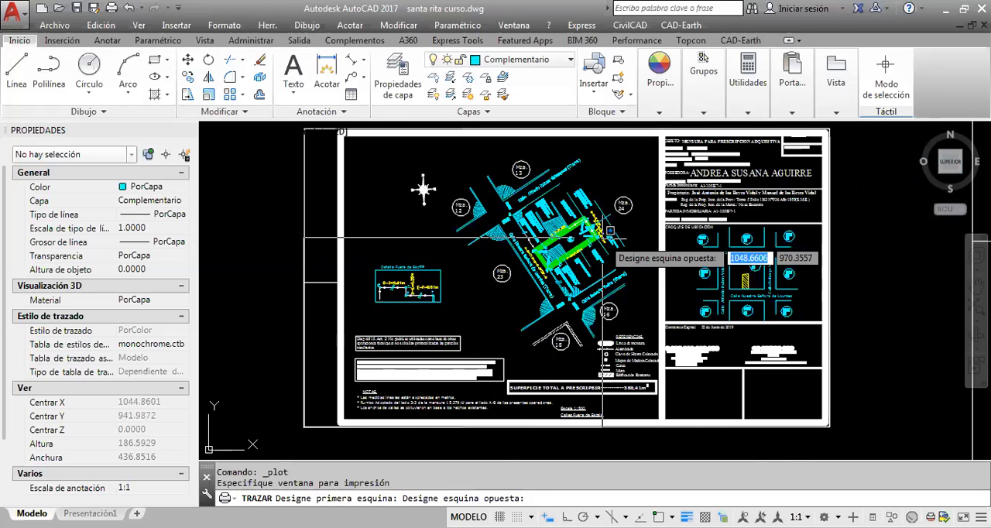
middle_click_drag(590, 262, 554, 289)
scroll(673, 203, "up", 15)
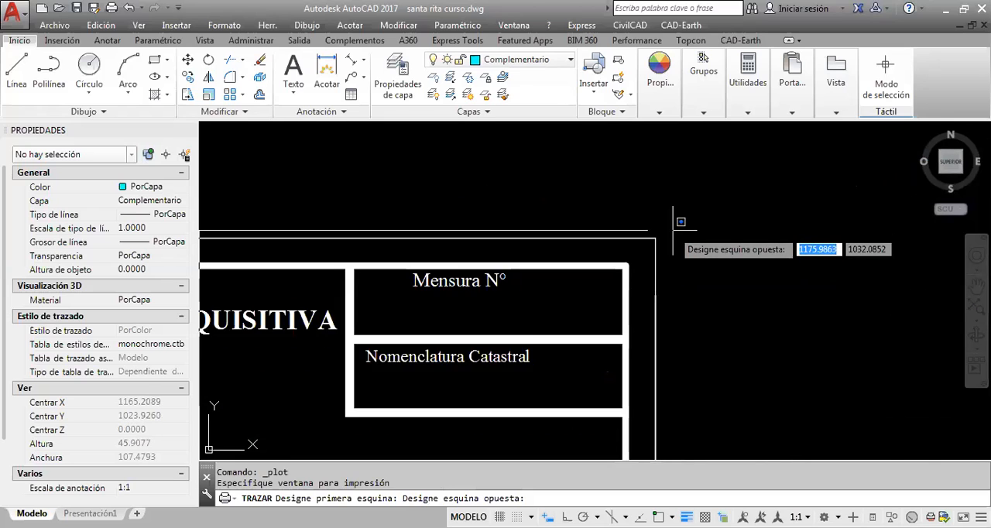
scroll(576, 287, "up", 3)
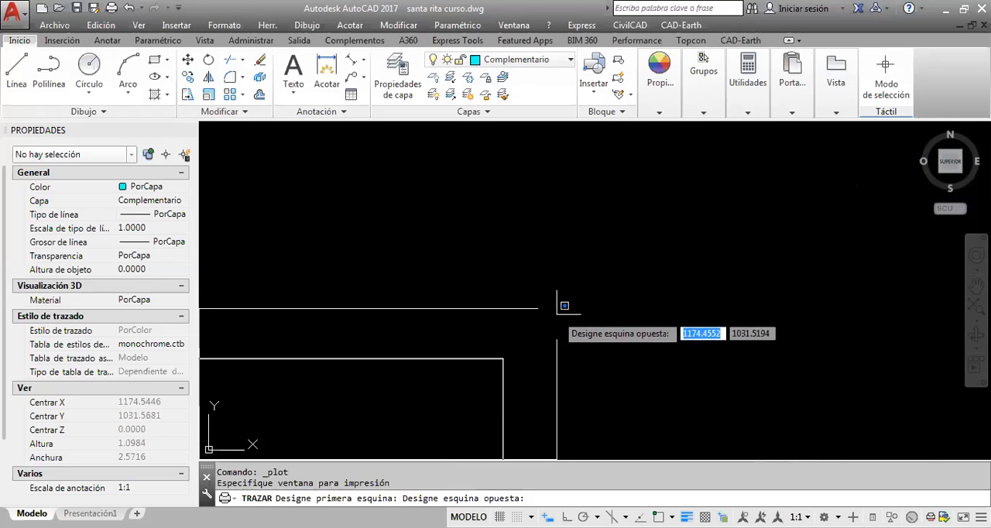
left_click(510, 350)
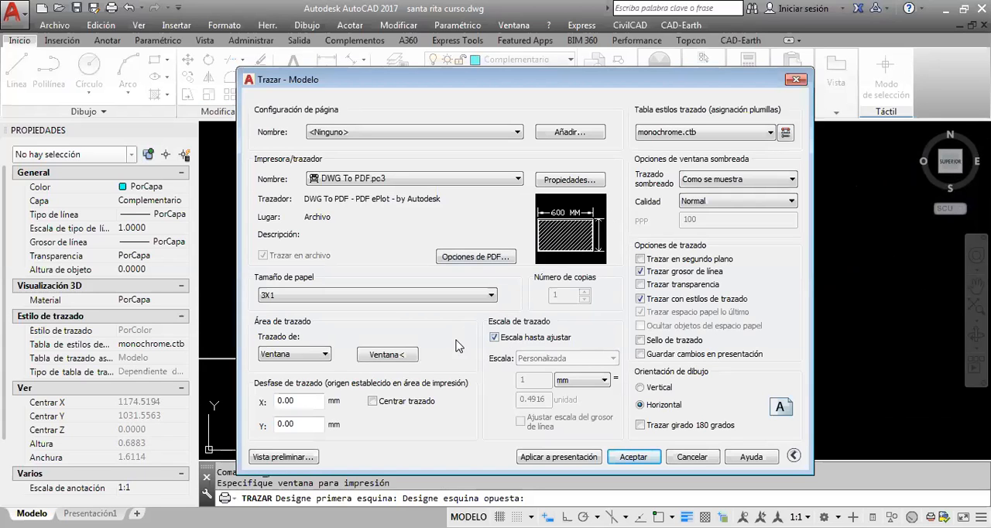
Center the plot on the paper
left_click(373, 401)
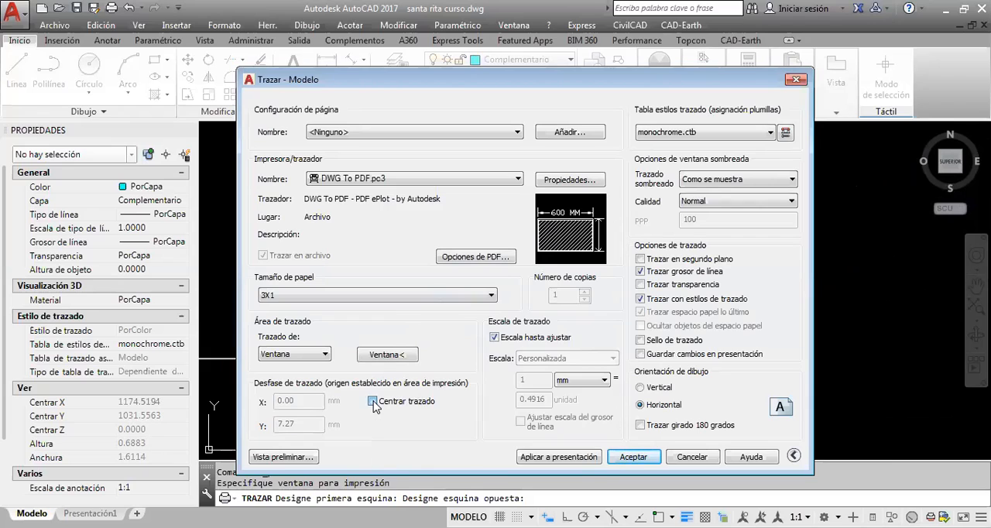
mouse_move(565, 232)
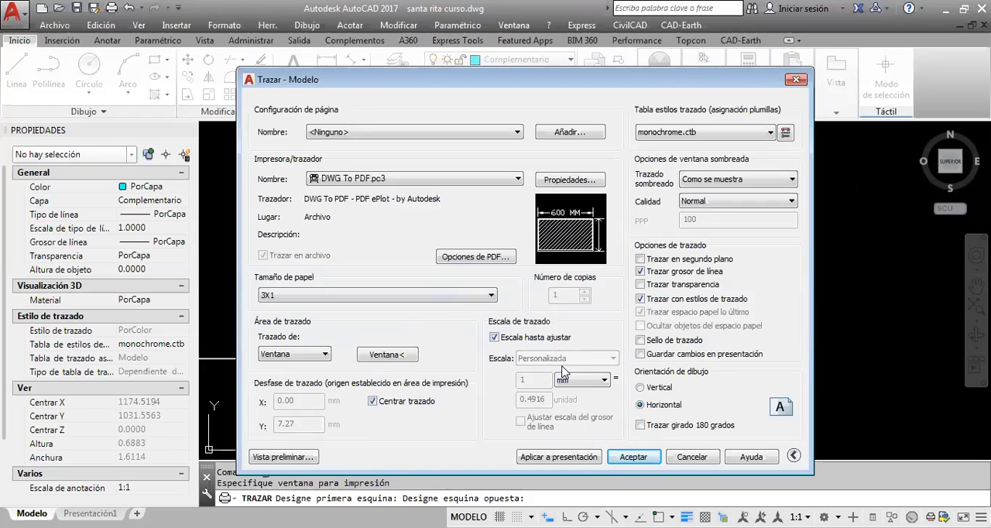
mouse_move(511, 347)
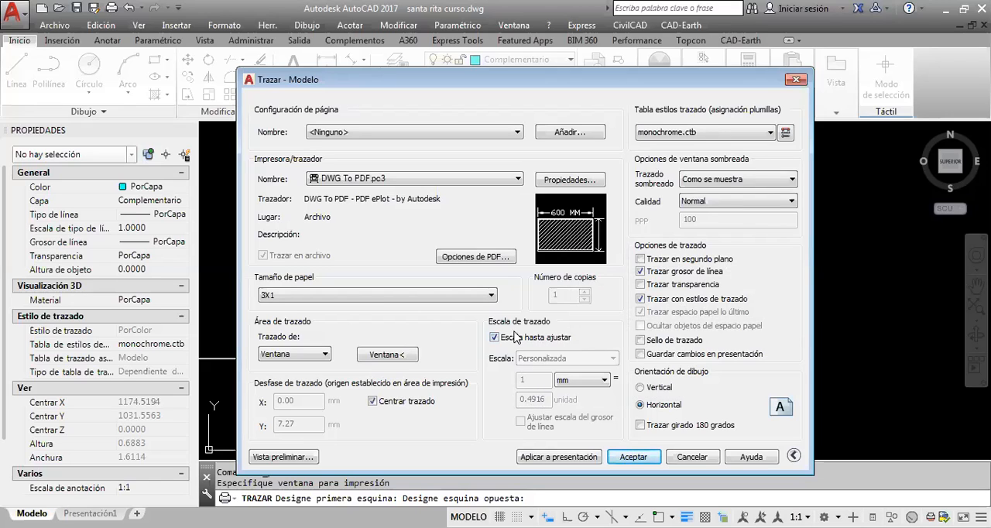
Turn off fit-to-paper scaling and set a custom plot scale of 1 mm to 0.5 drawing units
left_click(495, 339)
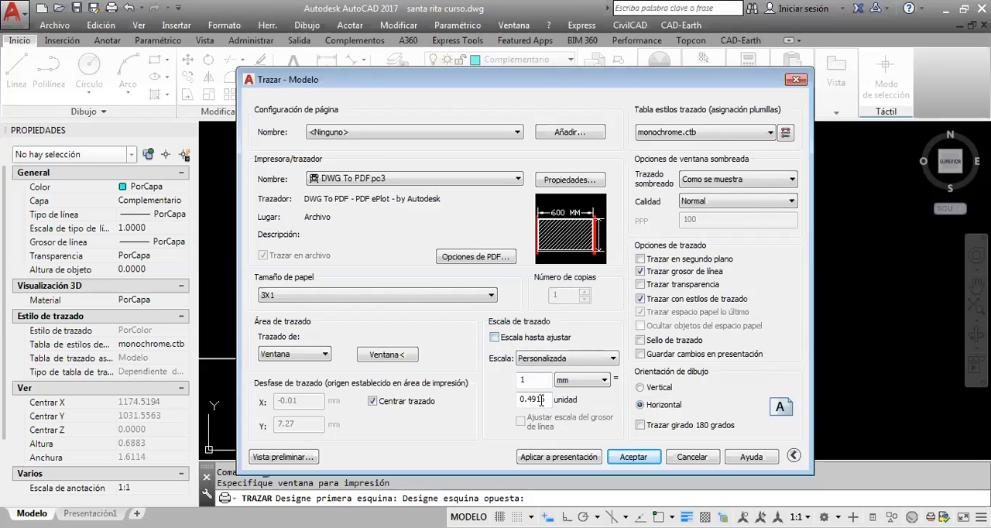
left_click_drag(546, 398, 527, 398)
left_click(509, 339)
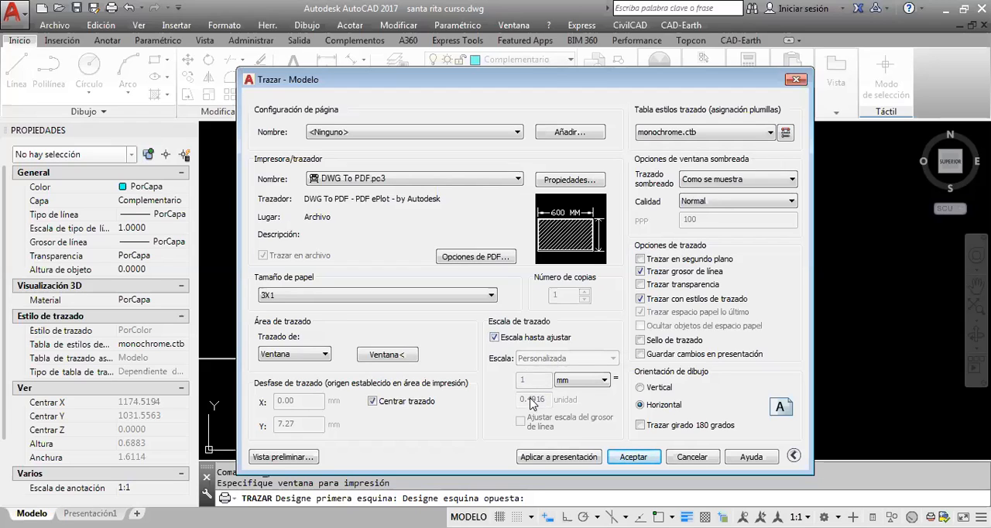
left_click(533, 338)
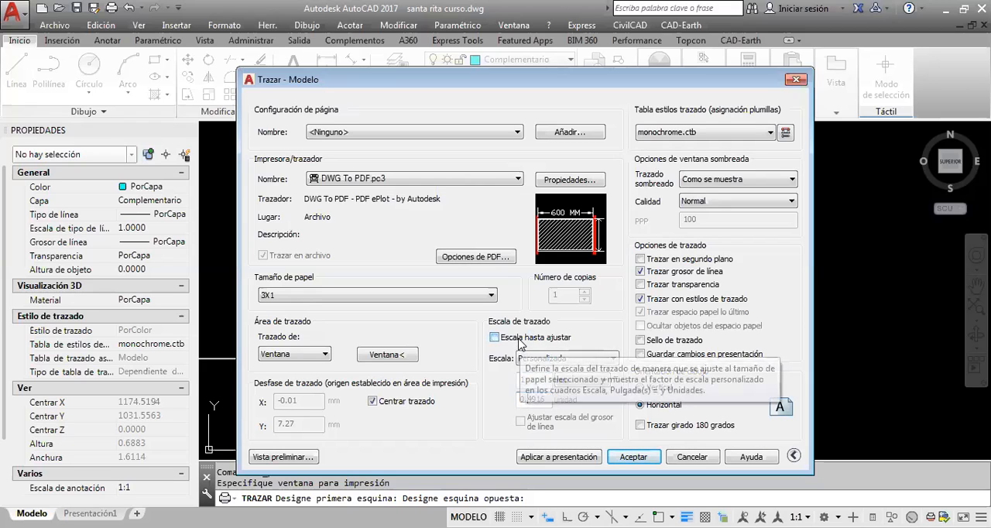
left_click_drag(529, 400, 542, 400)
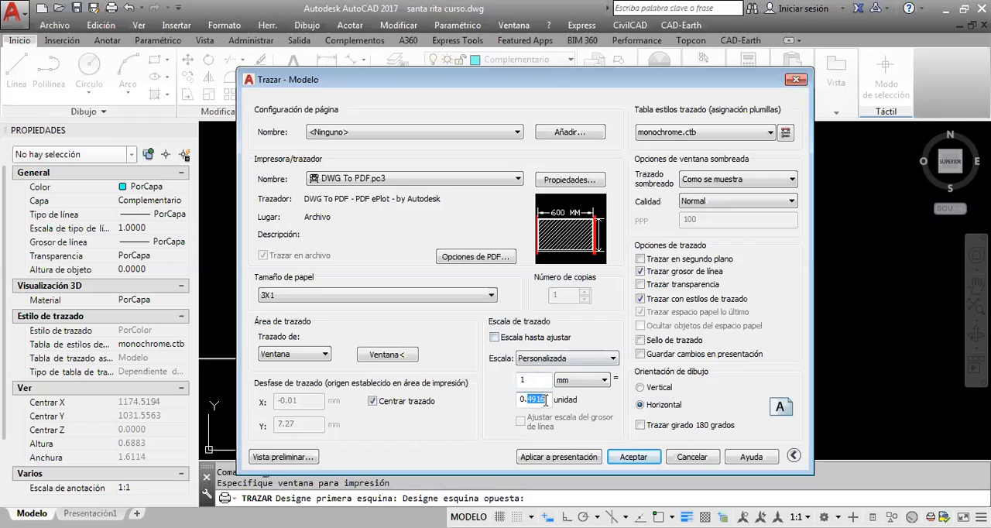
type("5")
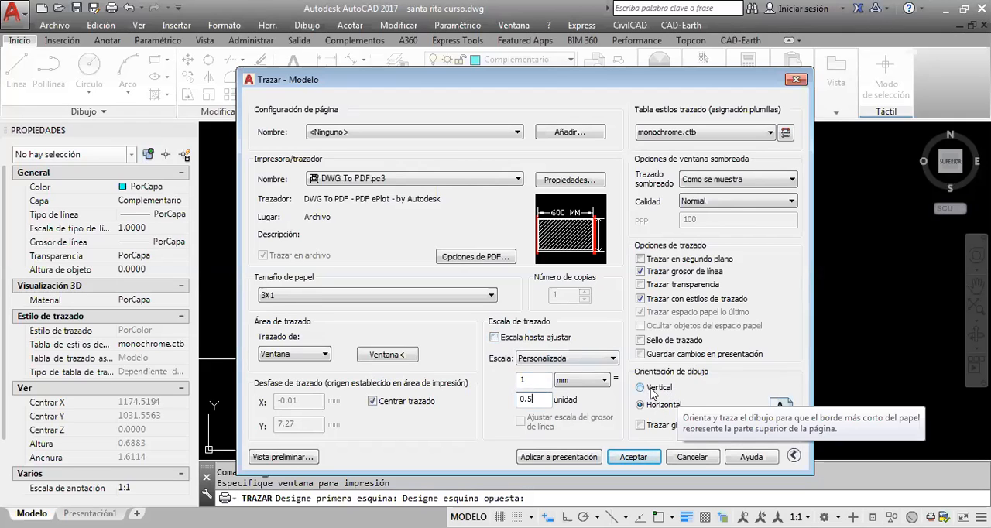
mouse_move(598, 243)
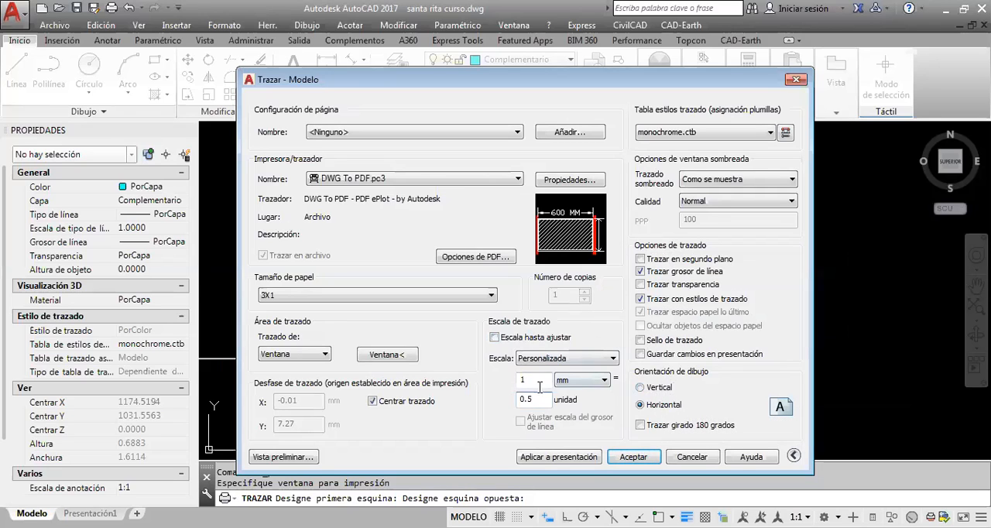
left_click(537, 380)
left_click(536, 380)
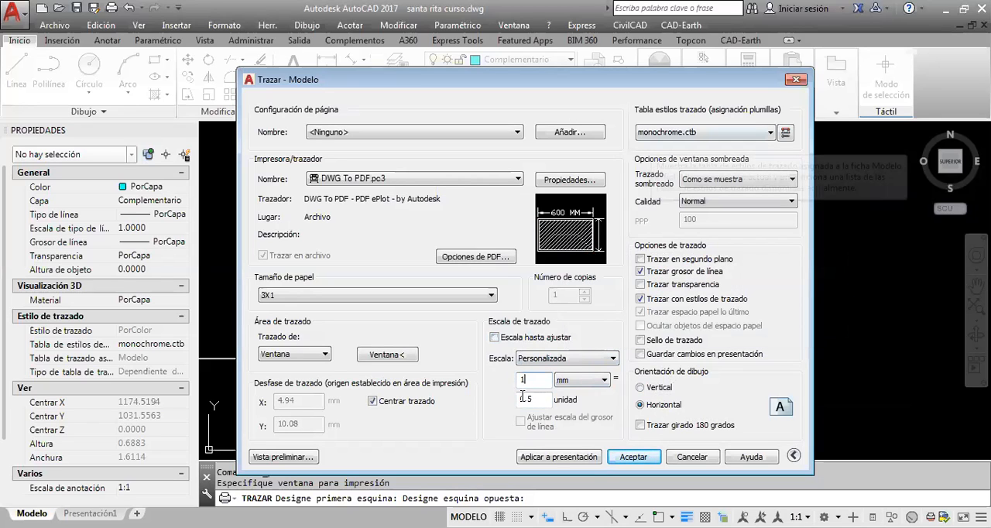
Switch the paper size to the second 3X1 entry among the available sizes
mouse_move(666, 412)
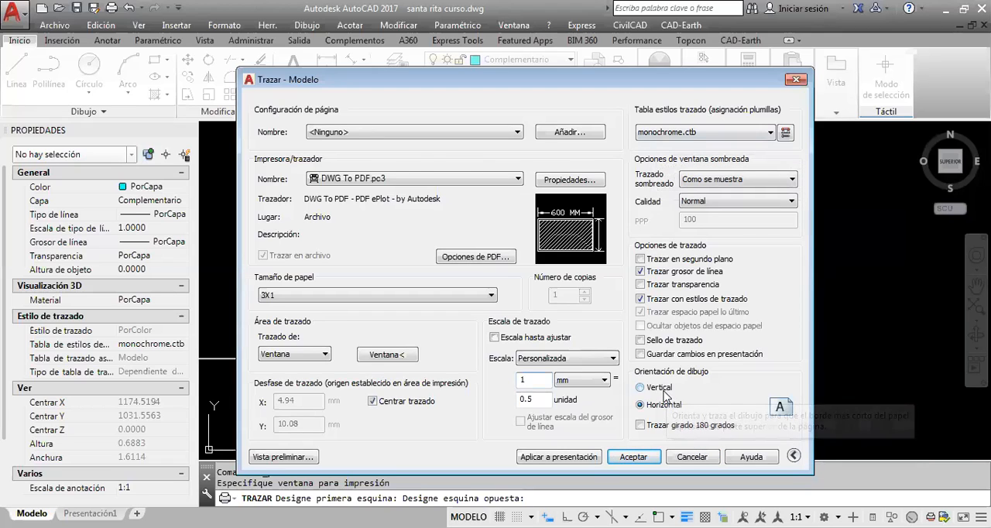
mouse_move(663, 395)
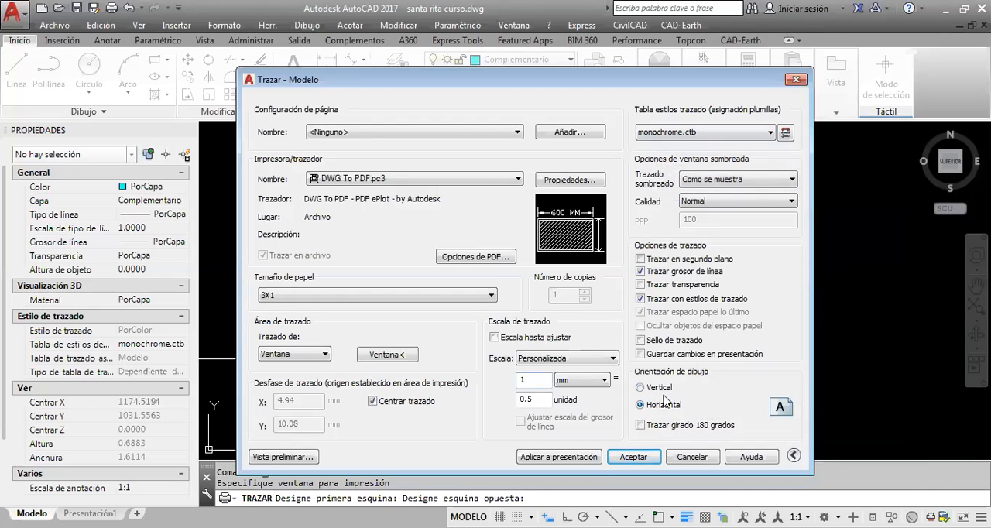
left_click(491, 297)
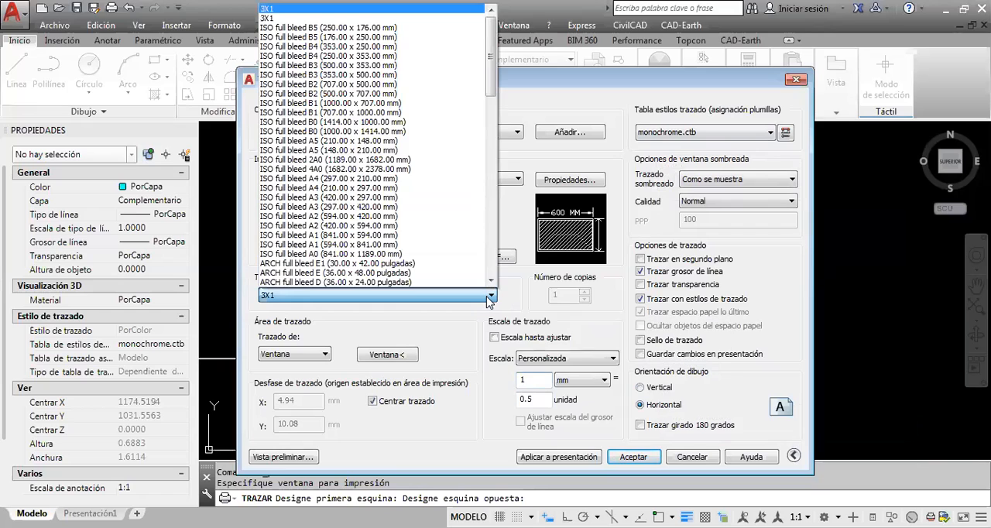
left_click(385, 20)
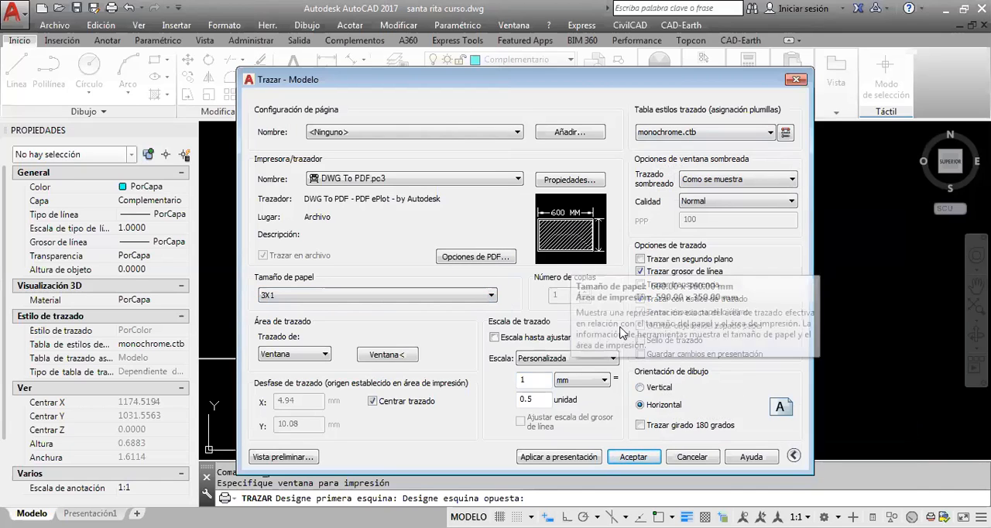
Try the vertical drawing orientation and return to horizontal
left_click(655, 389)
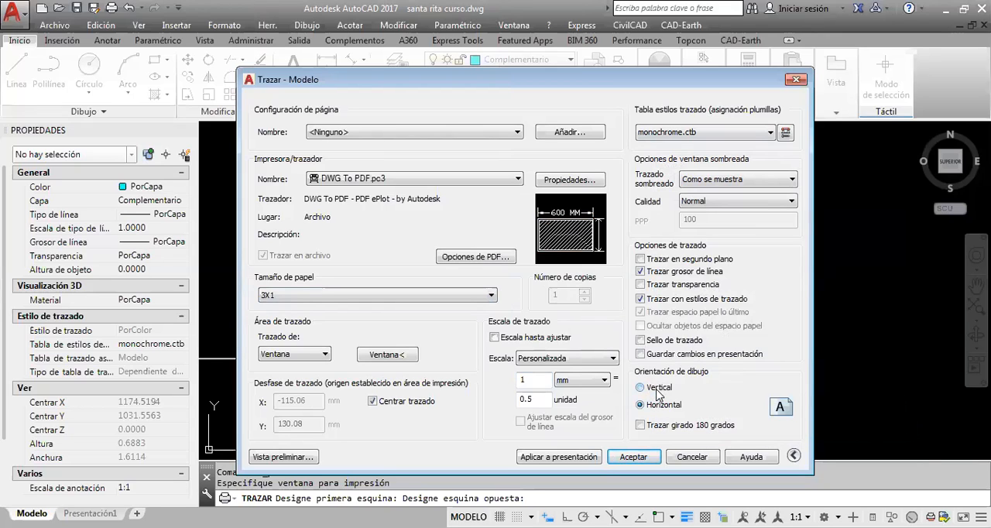
left_click(665, 406)
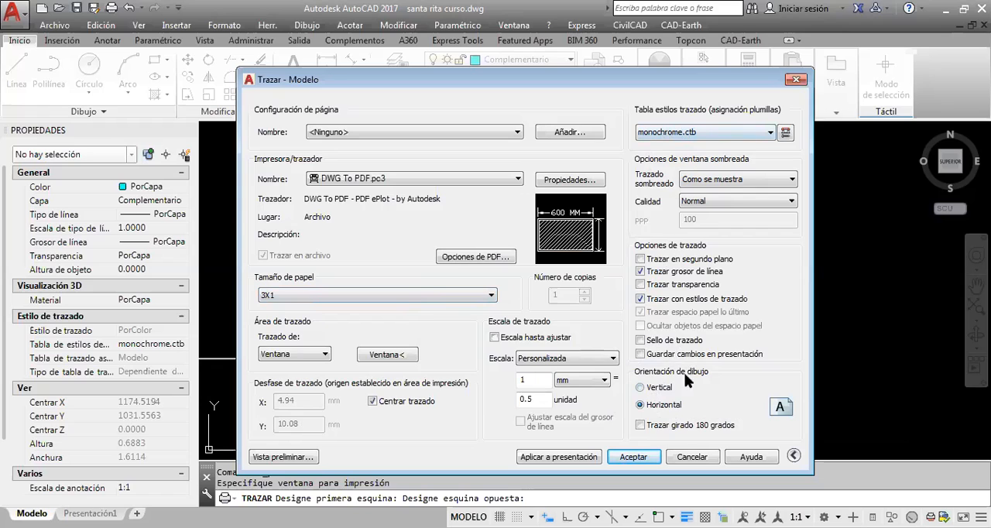
left_click(649, 387)
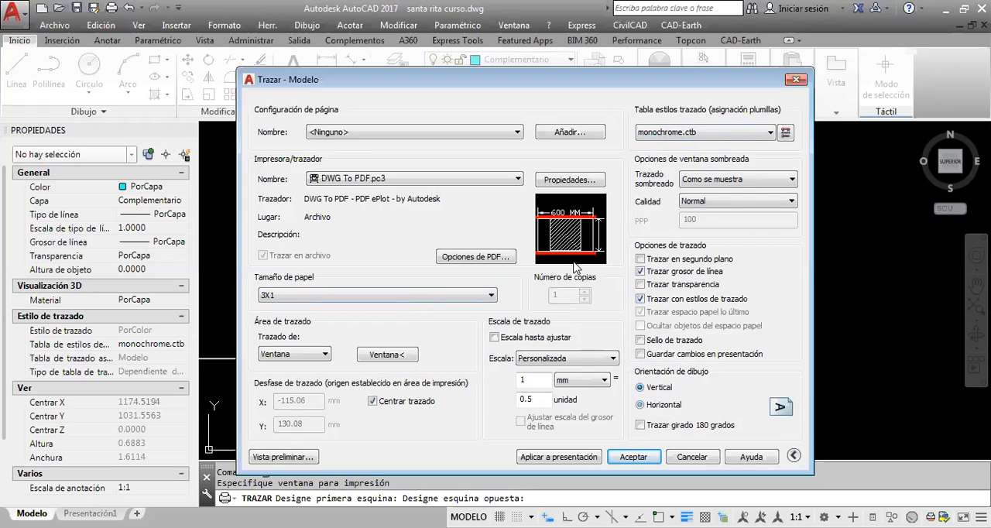
left_click(662, 406)
Keep monochrome.ctb as the plot style table and preview the plot despite the annotation scale mismatch, examining the parcel drawing up close
left_click(726, 134)
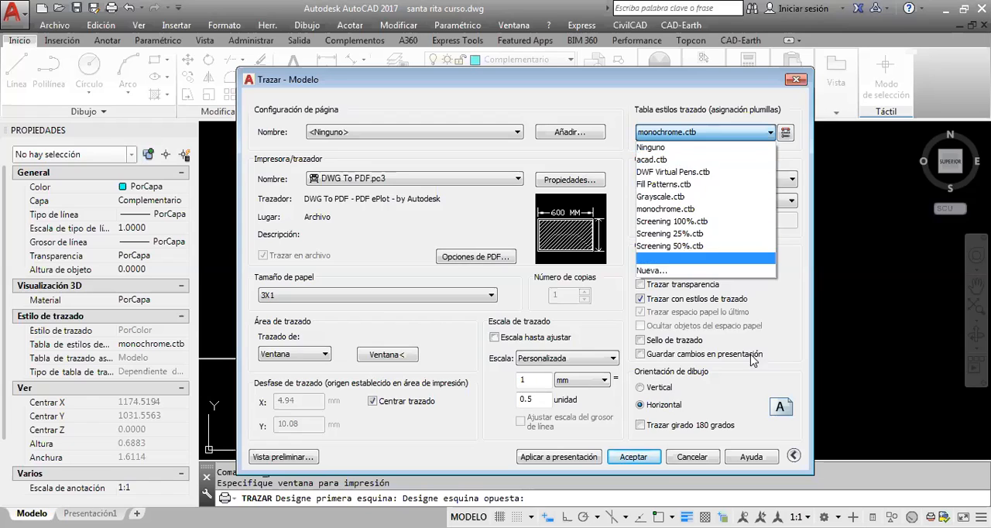
left_click(798, 330)
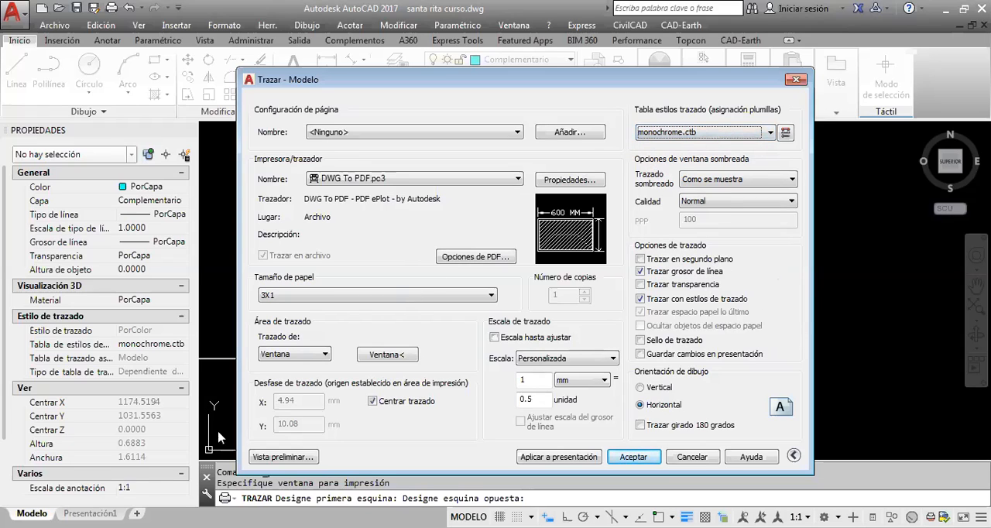
left_click(285, 457)
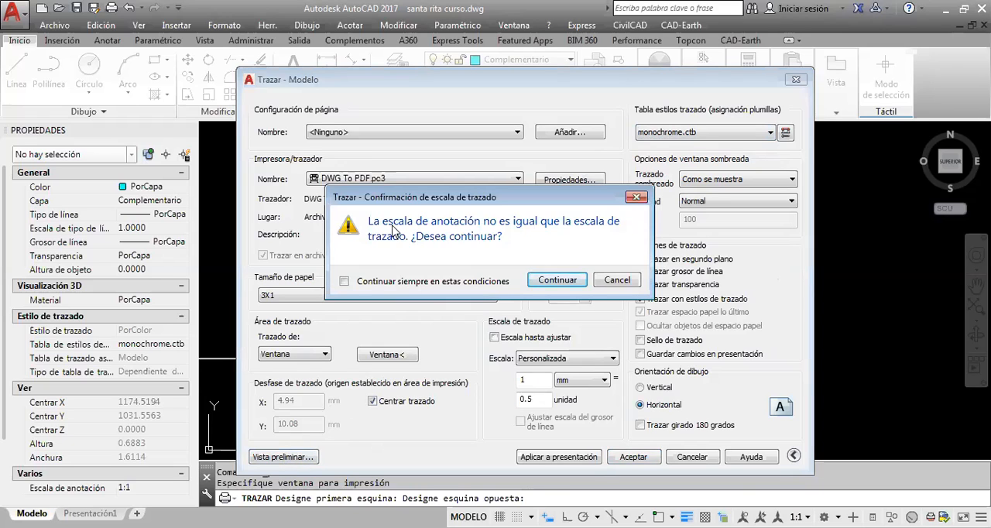
left_click(561, 282)
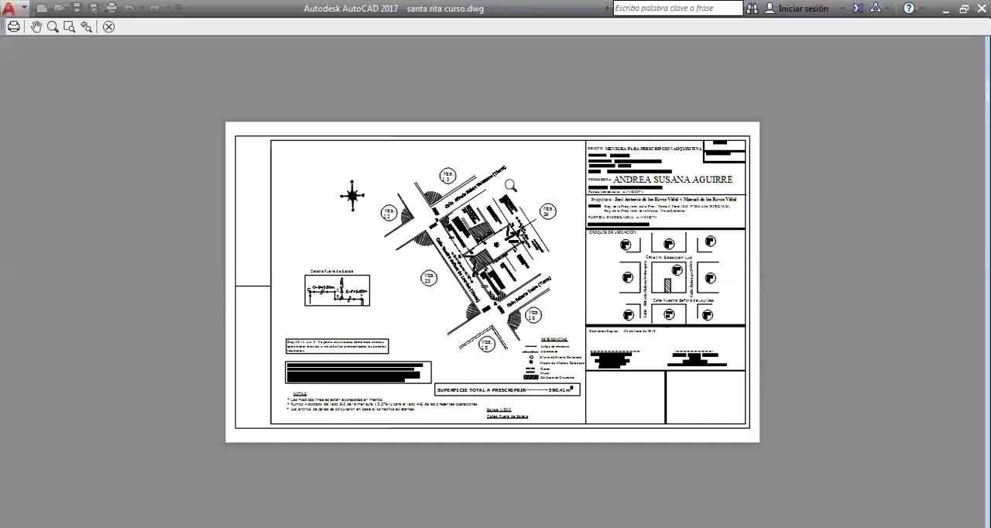
scroll(525, 255, "up", 4)
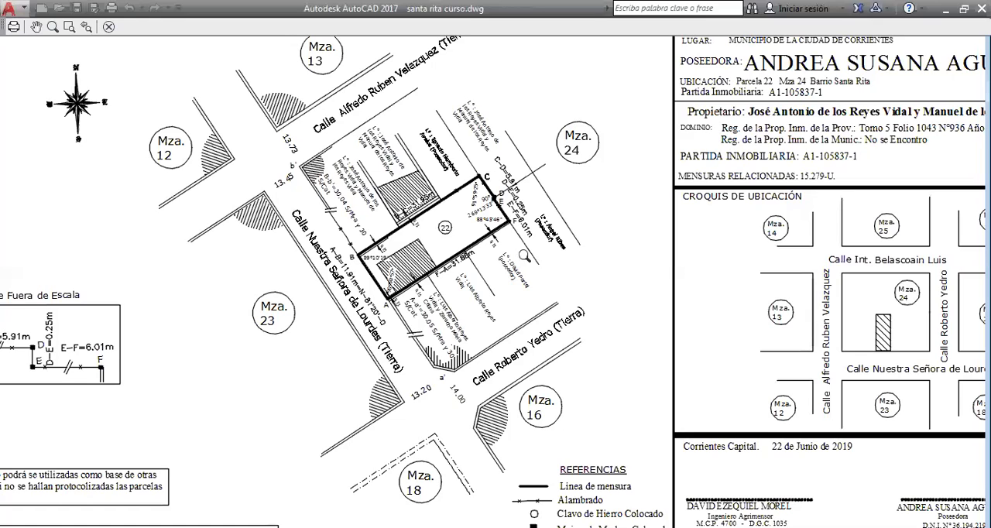
scroll(383, 221, "up", 2)
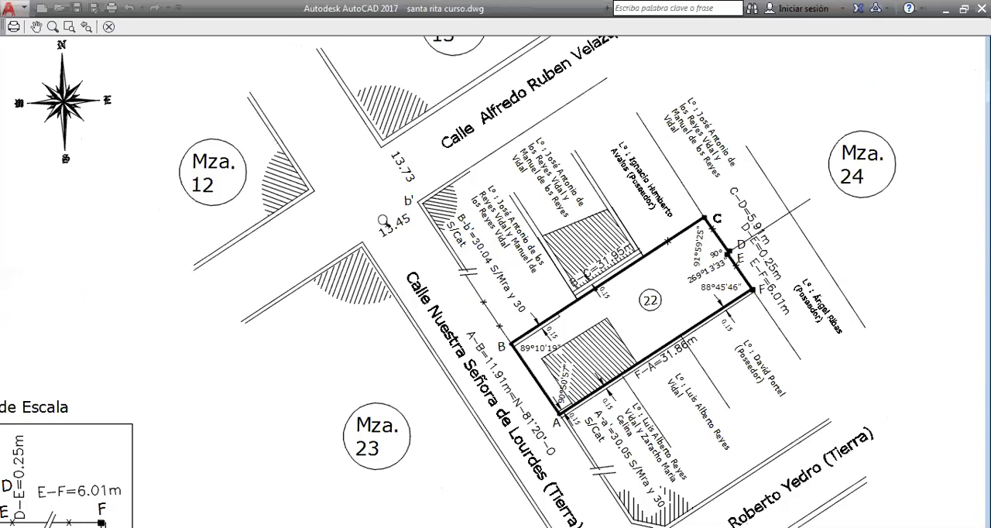
Review the full sheet layout in the plot preview and close the preview
scroll(552, 271, "down", 6)
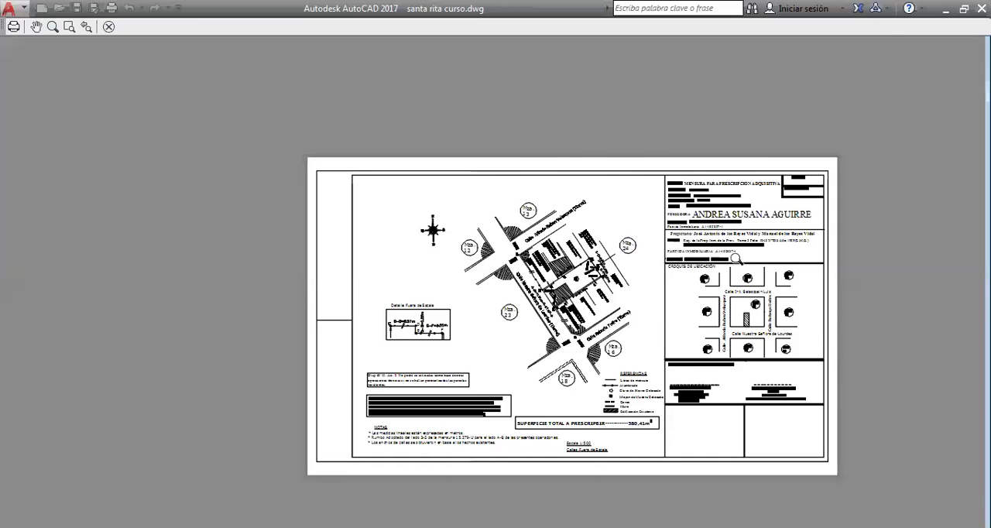
scroll(731, 371, "up", 2)
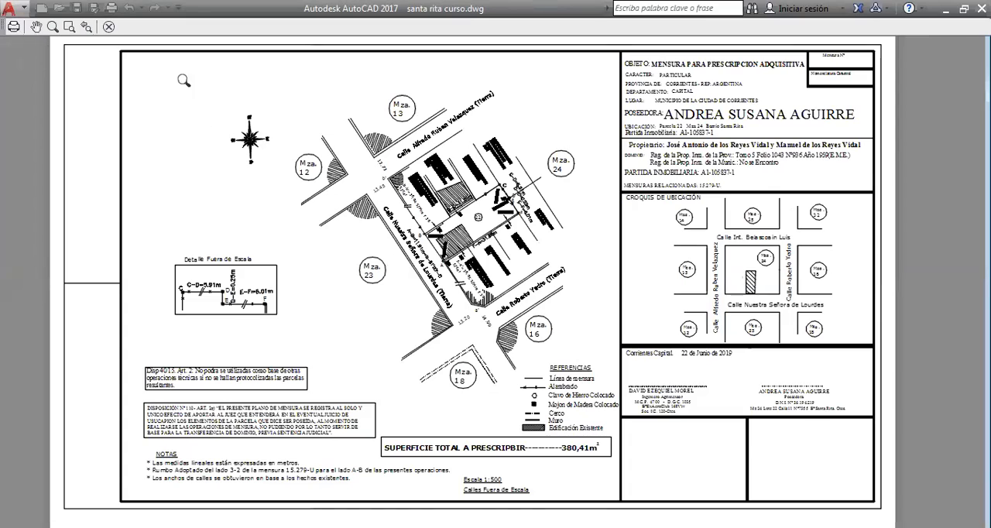
left_click(113, 29)
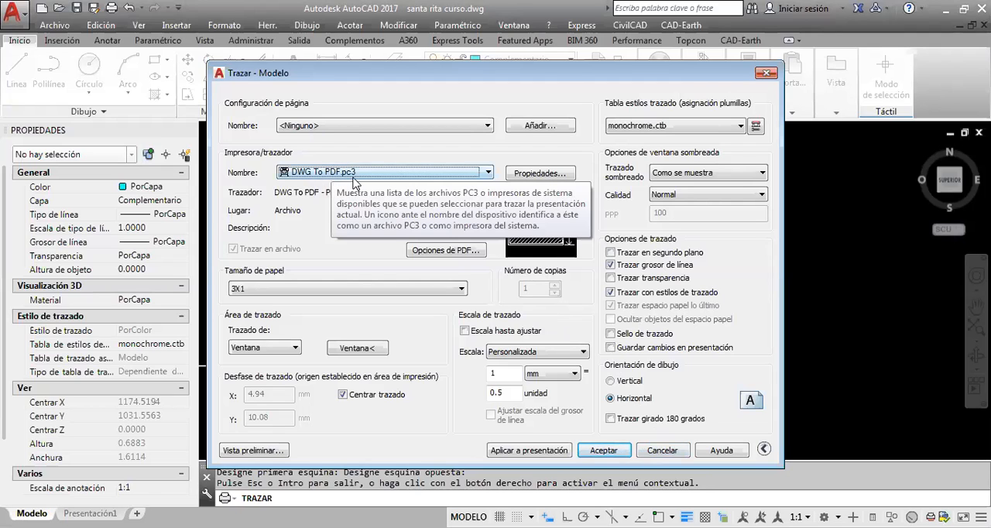
Plot the sheet despite the annotation scale mismatch, saving it to the desktop as santa rita curso-Modelo.pdf
left_click(618, 453)
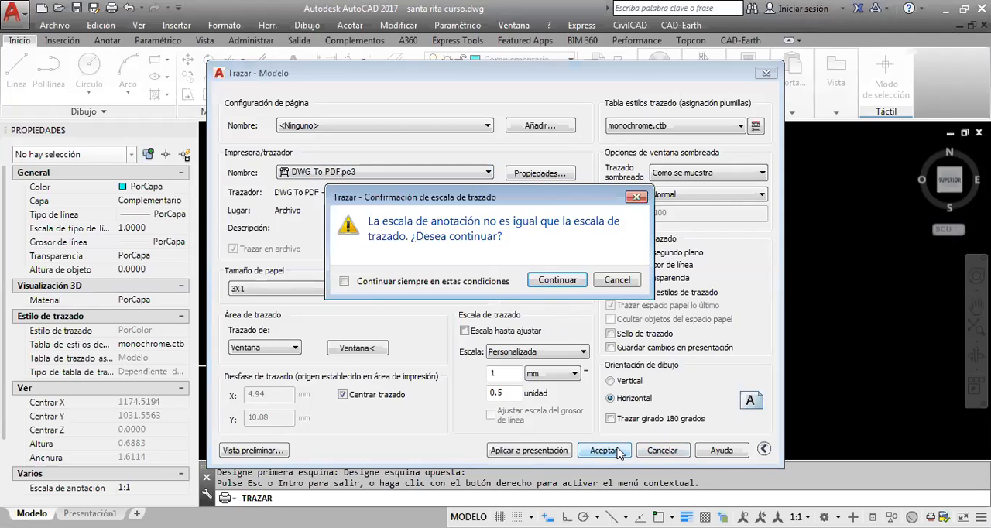
left_click(563, 287)
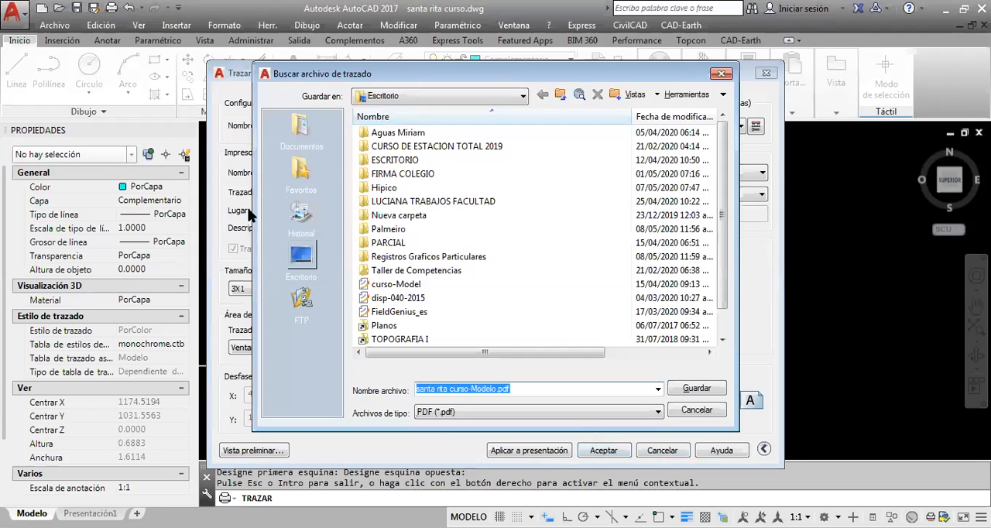
left_click(302, 259)
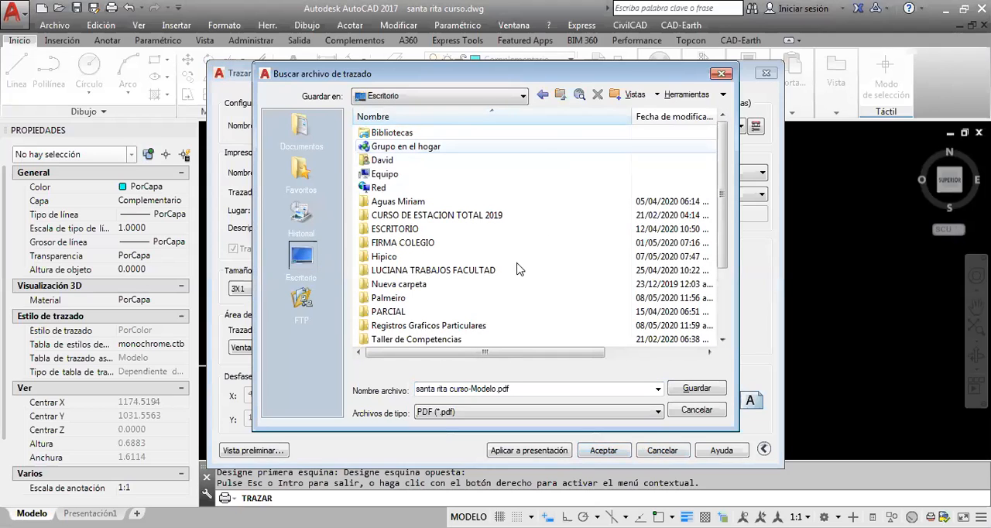
left_click(697, 388)
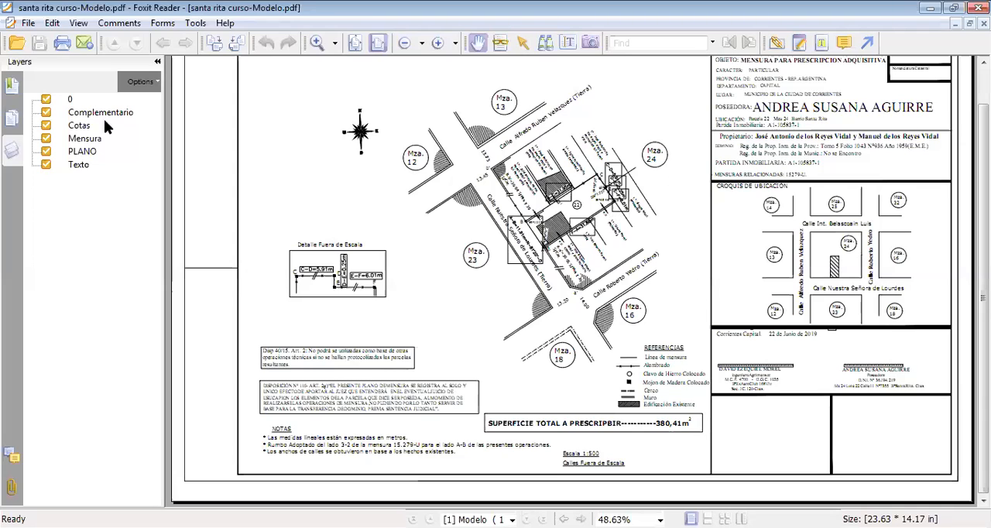
In Foxit Reader, hide the PDF's layers 0, Complementario, Cotas, Mensura, PLANO and Texto
scroll(618, 248, "up", 1)
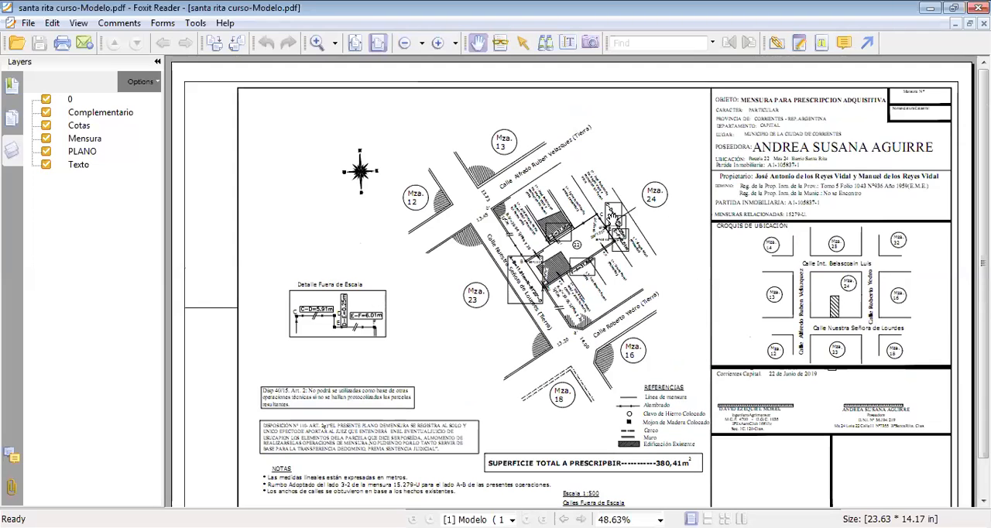
scroll(593, 303, "down", 1)
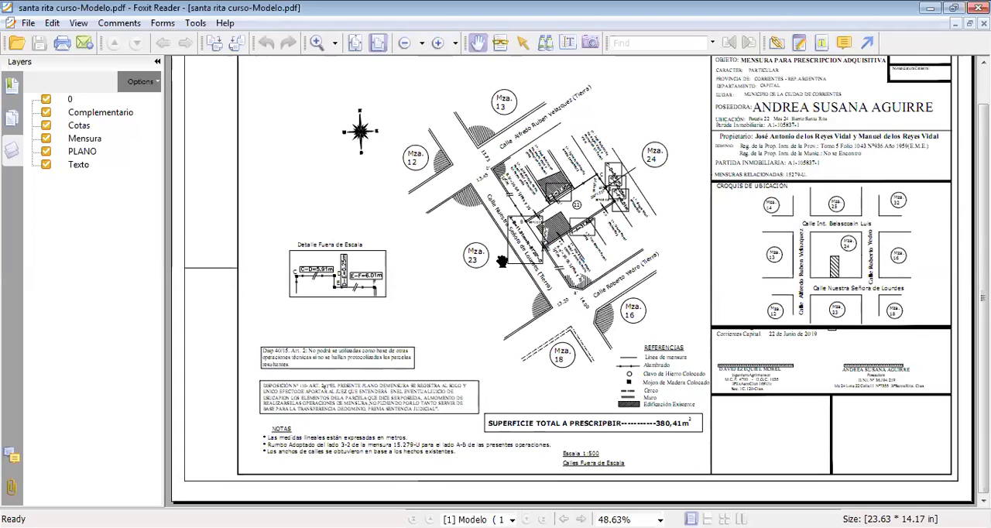
left_click(47, 97)
left_click(48, 112)
left_click(47, 125)
left_click(47, 138)
left_click(46, 151)
left_click(47, 164)
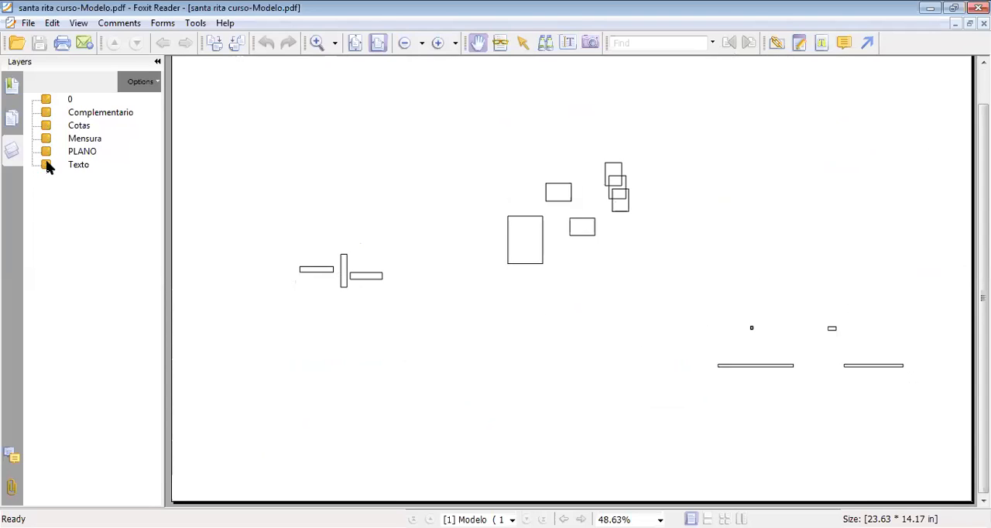
Select all the leftover annotation rectangles on the PDF page and delete them
left_click(523, 44)
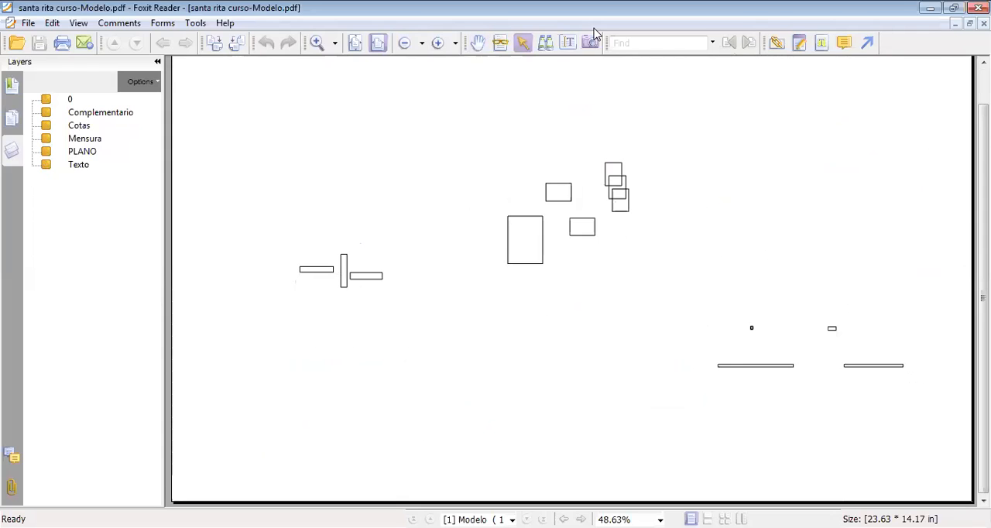
mouse_move(928, 421)
left_mouse_down()
mouse_move(361, 140)
mouse_move(258, 113)
left_mouse_up()
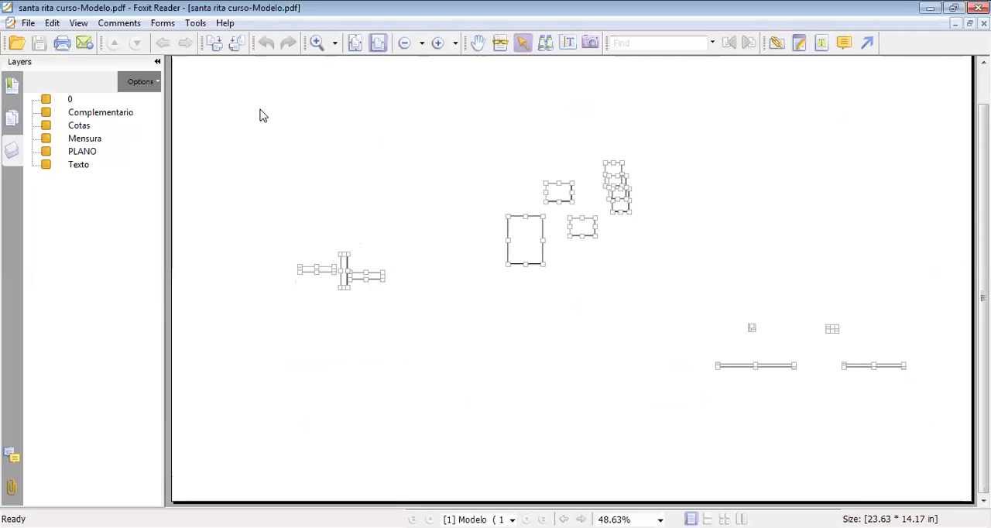
key("Delete")
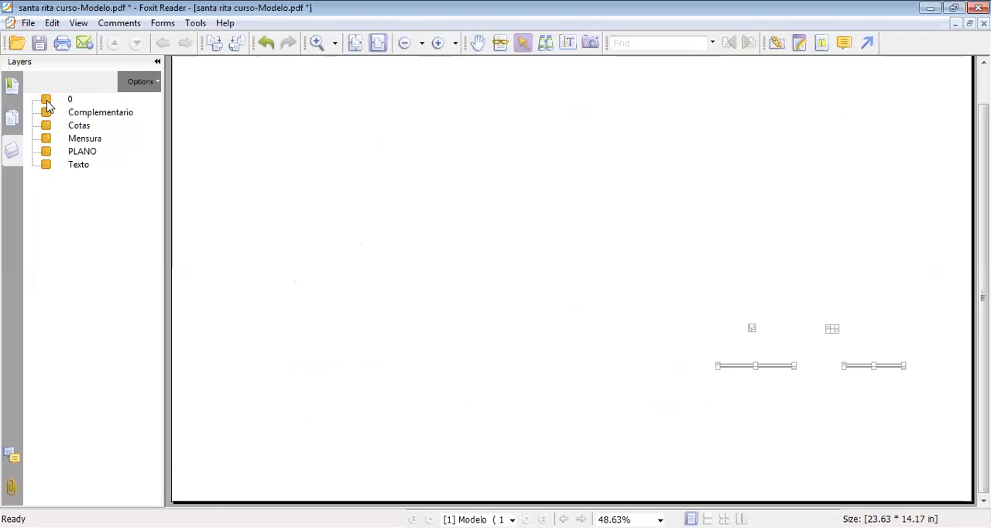
Show all six PDF layers again and save the cleaned-up PDF
left_click(47, 100)
left_click(46, 114)
left_click(47, 126)
left_click(47, 138)
left_click(47, 151)
left_click(46, 165)
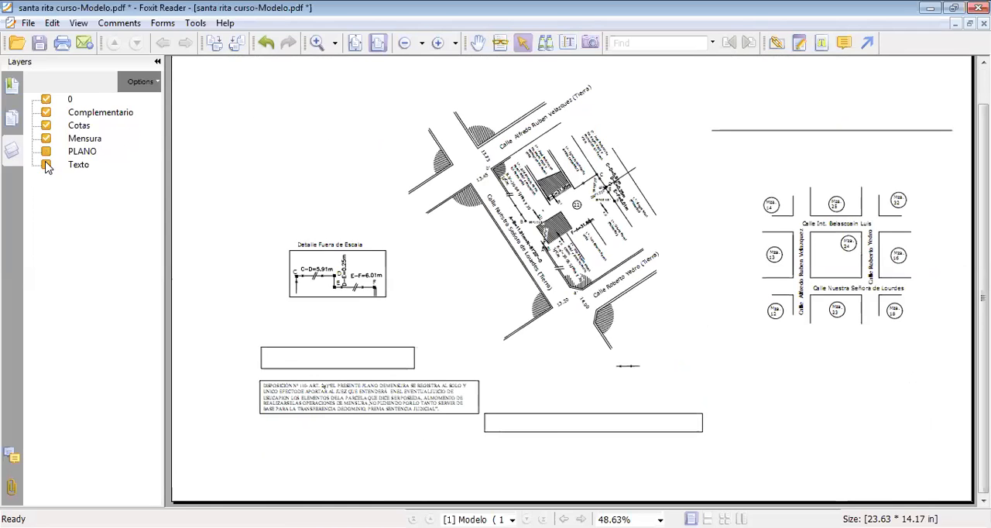
left_click(40, 43)
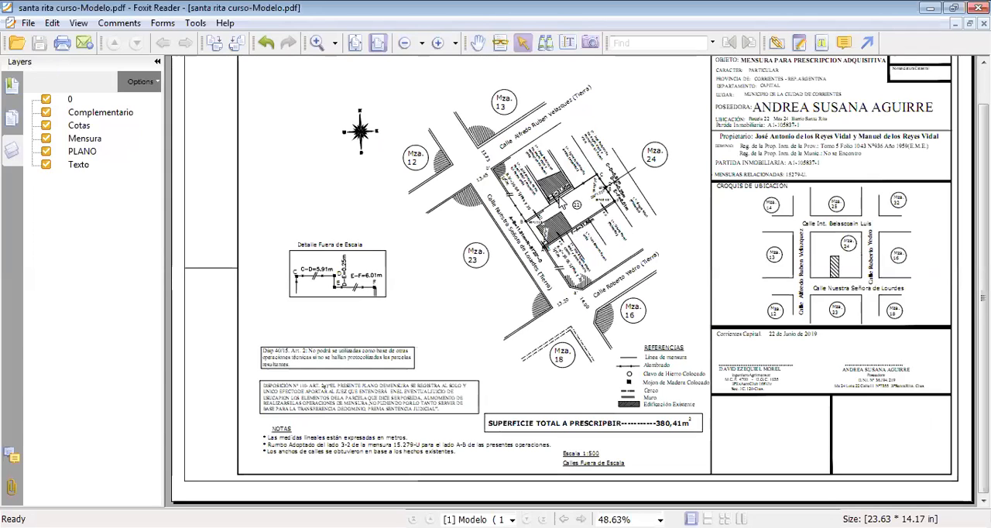
scroll(569, 233, "down", 5, "ctrl")
scroll(585, 269, "up", 5, "ctrl")
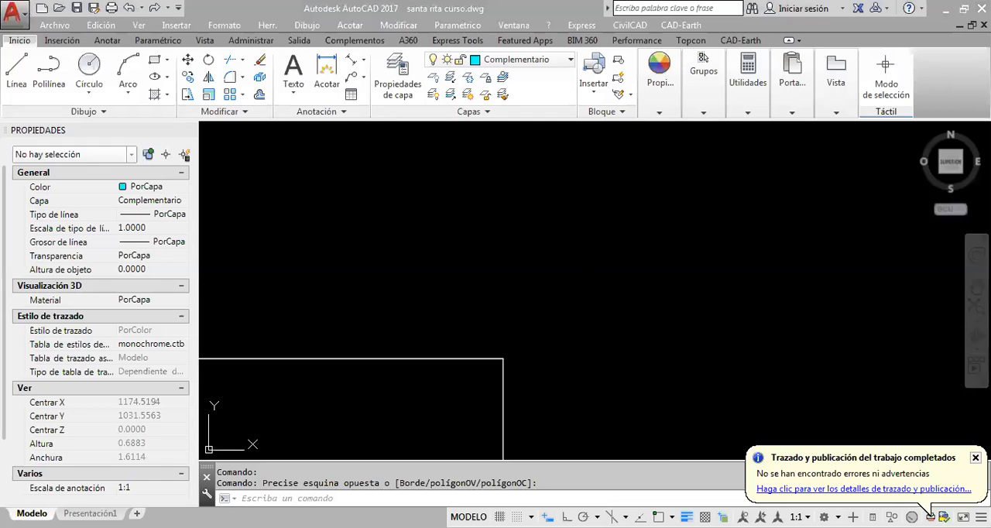
Back in AutoCAD, examine the plotted 1:500 parcel sheet, including its references legend and notes
scroll(546, 297, "down", 15)
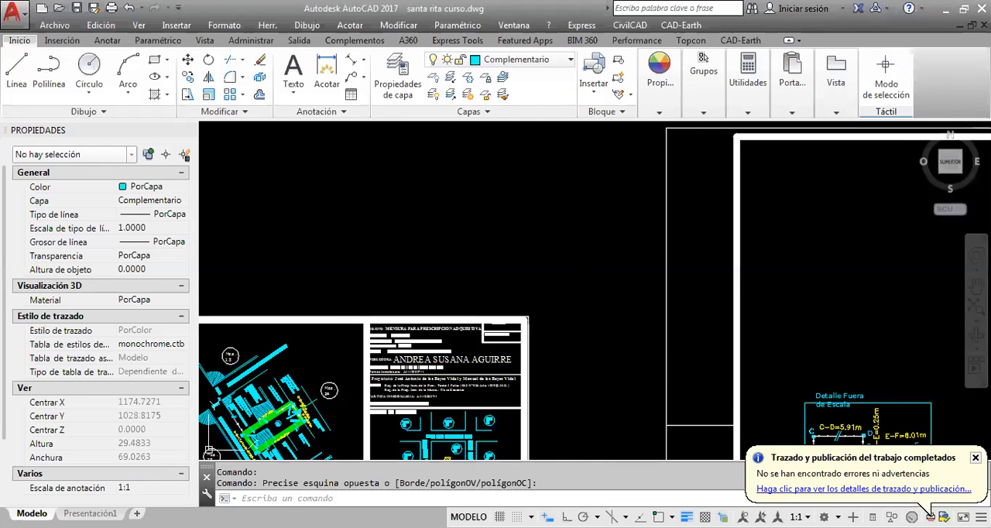
middle_click_drag(546, 297, 674, 261)
scroll(606, 275, "down", 8)
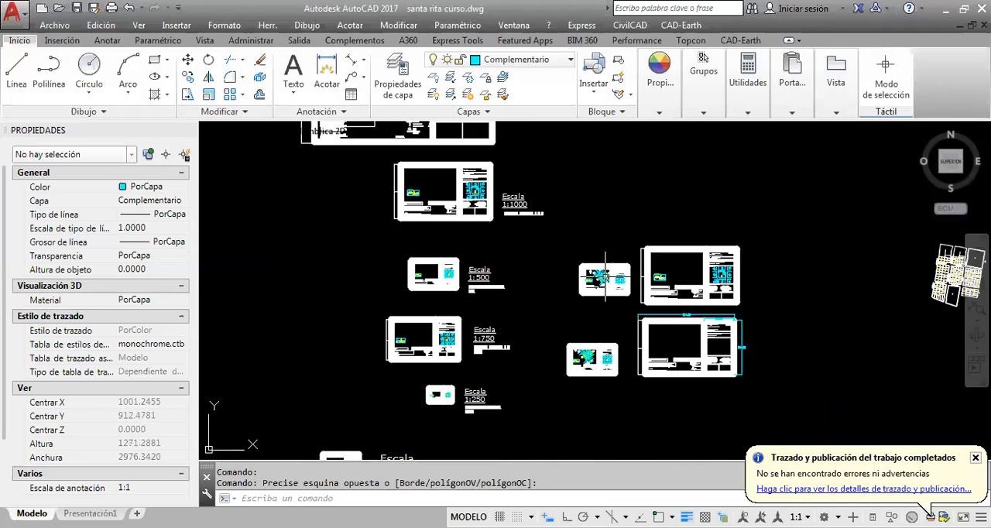
scroll(606, 275, "up", 8)
middle_click_drag(651, 317, 549, 324)
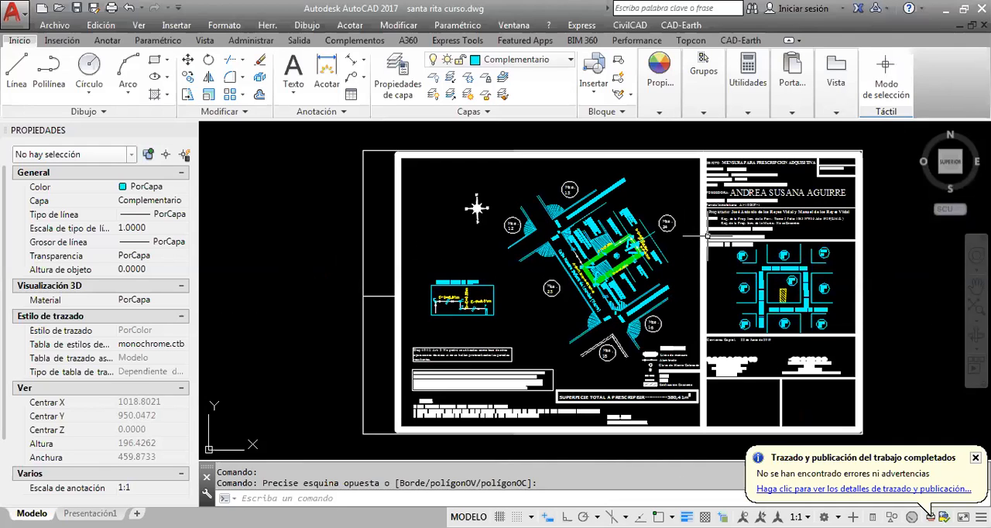
middle_click_drag(610, 285, 578, 264)
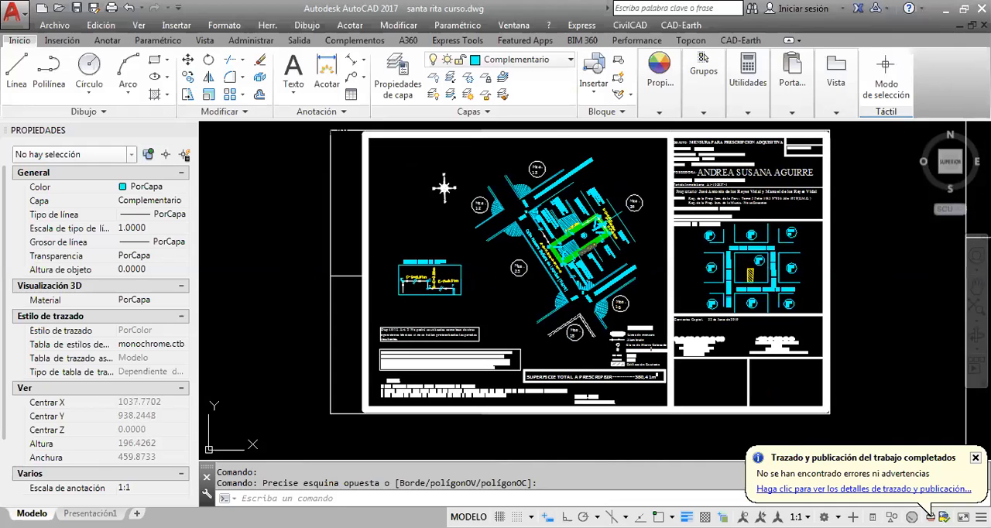
scroll(545, 355, "up", 2)
middle_click_drag(495, 325, 468, 300)
left_click(496, 339)
left_click(769, 394)
scroll(625, 379, "up", 2)
key("Escape")
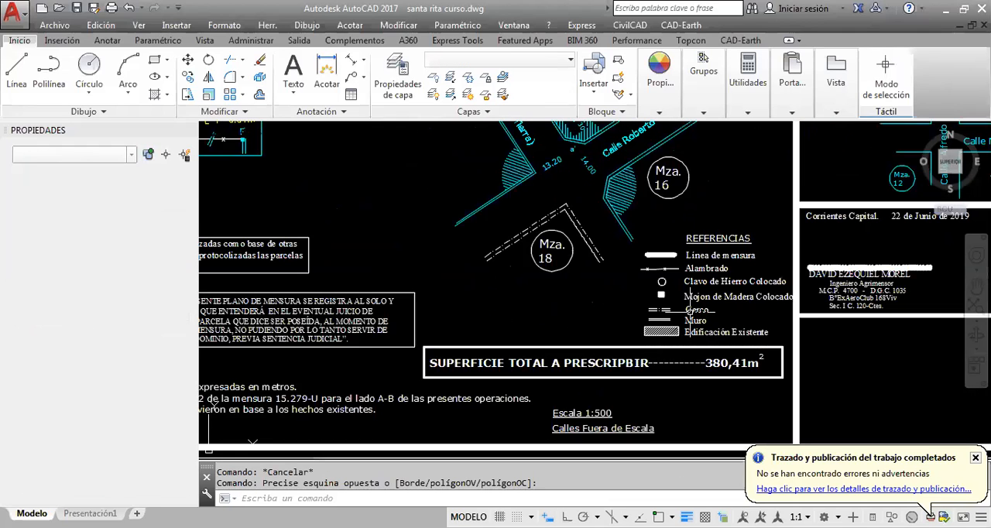
scroll(697, 299, "down", 2)
scroll(699, 304, "down", 2)
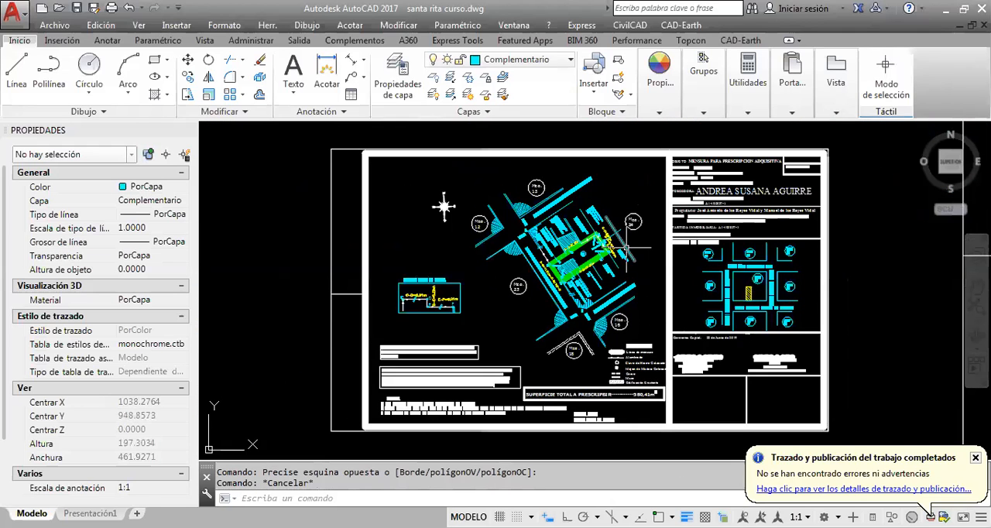
scroll(625, 248, "down", 4)
scroll(579, 246, "up", 5)
scroll(580, 247, "down", 2)
scroll(699, 285, "down", 3)
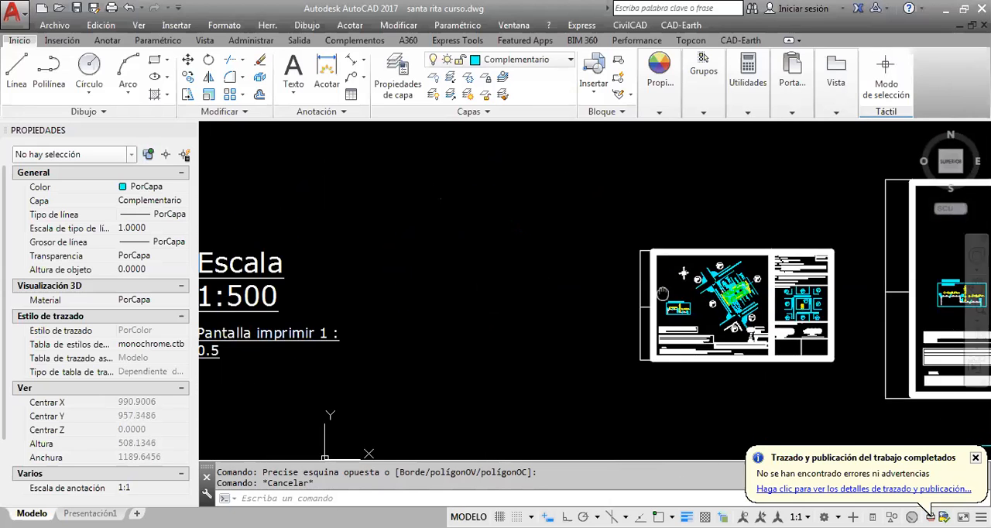
Widen the text box of the "Pantalla imprimir 1 : 0.5" note beneath the Escala 1:500 label
middle_click_drag(661, 292, 701, 308)
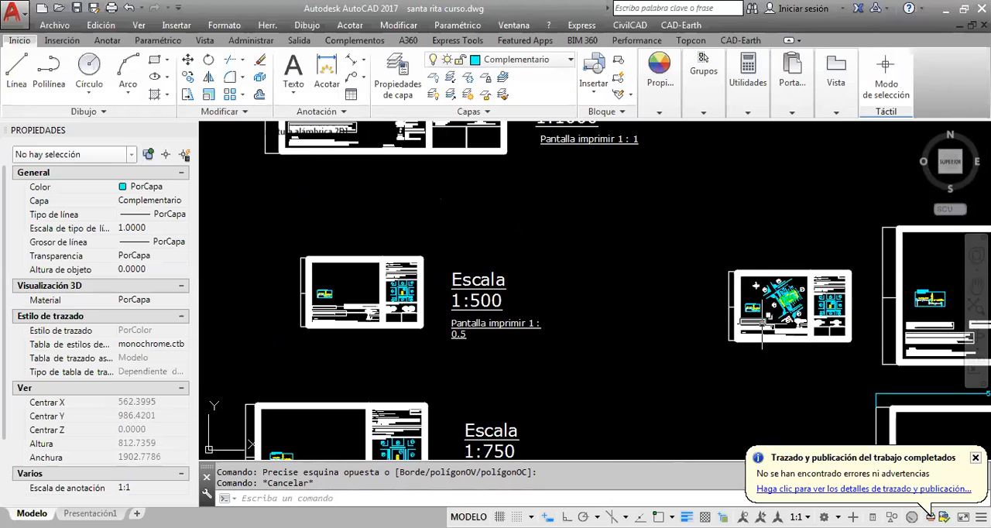
middle_click_drag(762, 323, 794, 222)
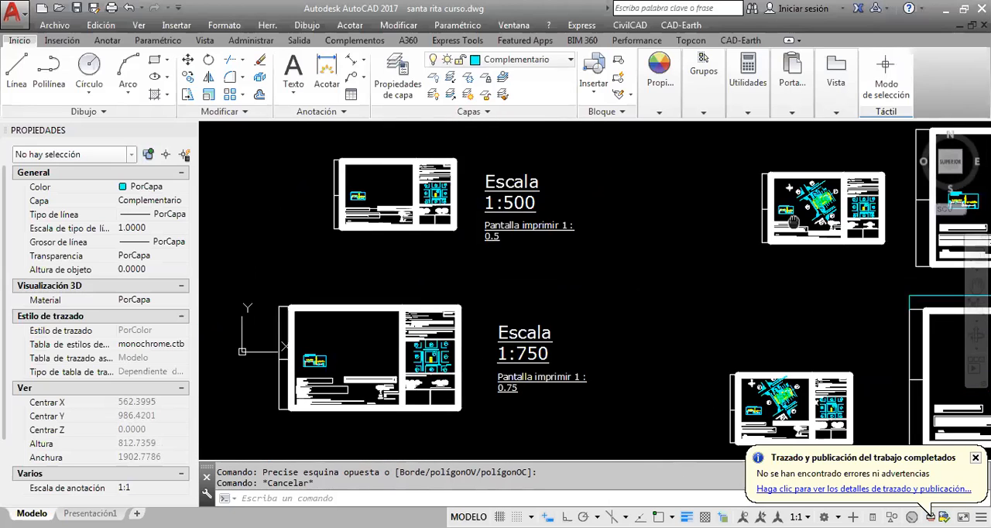
left_click_drag(794, 222, 803, 240)
scroll(538, 241, "up", 4)
middle_click_drag(573, 274, 575, 337)
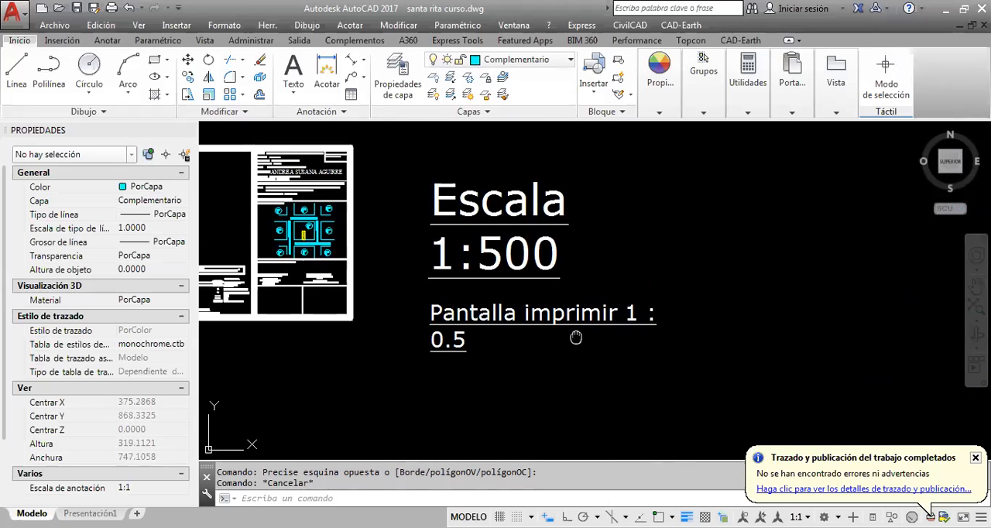
key("Escape")
left_click(525, 342)
key("Escape")
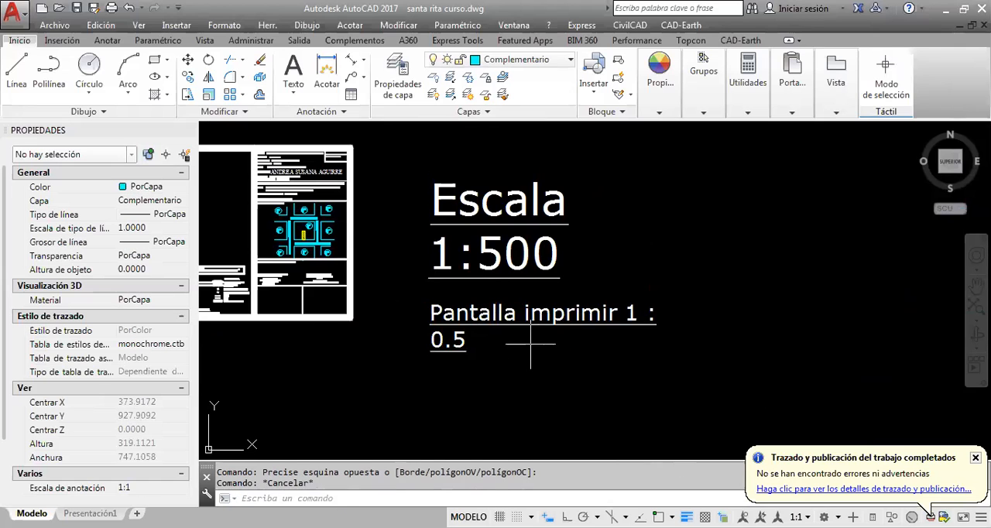
left_click(547, 336)
left_click(699, 305)
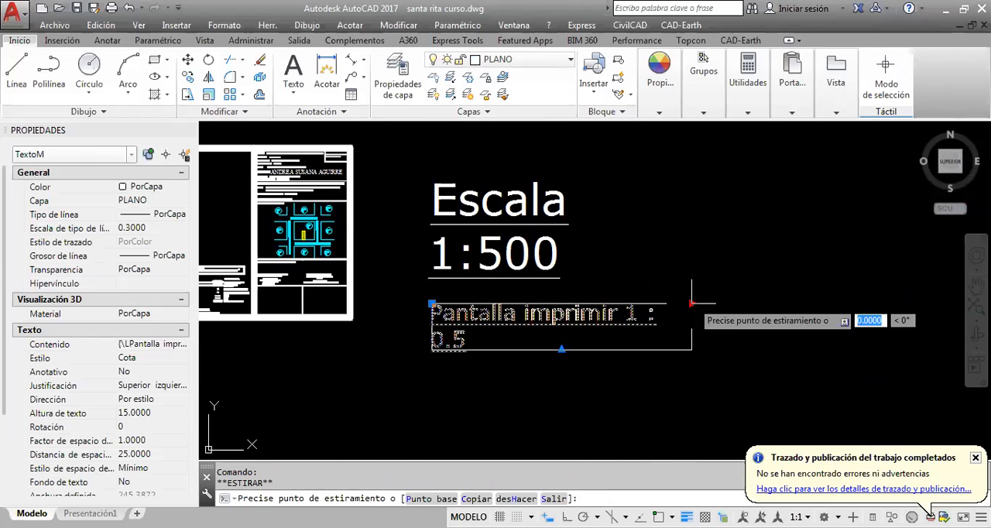
left_click(709, 306)
key("Escape")
Widen the text box of the "Pantalla imprimir 1 : 0.75" note beneath the Escala 1:750 label to fit it on one line
scroll(622, 333, "down", 4)
middle_click_drag(606, 340, 596, 253)
scroll(611, 381, "up", 4)
key("Escape")
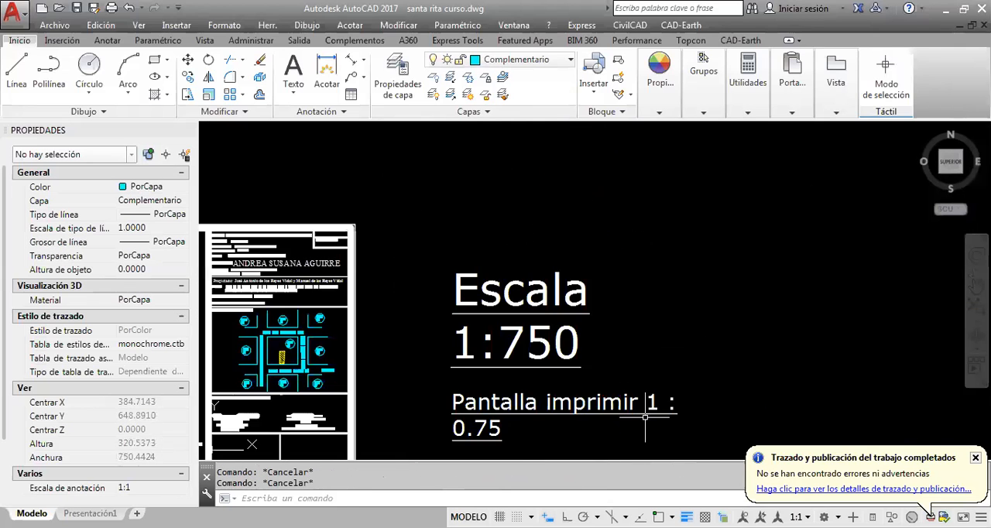
left_click(646, 417)
middle_click_drag(582, 368, 527, 285)
left_click(527, 285)
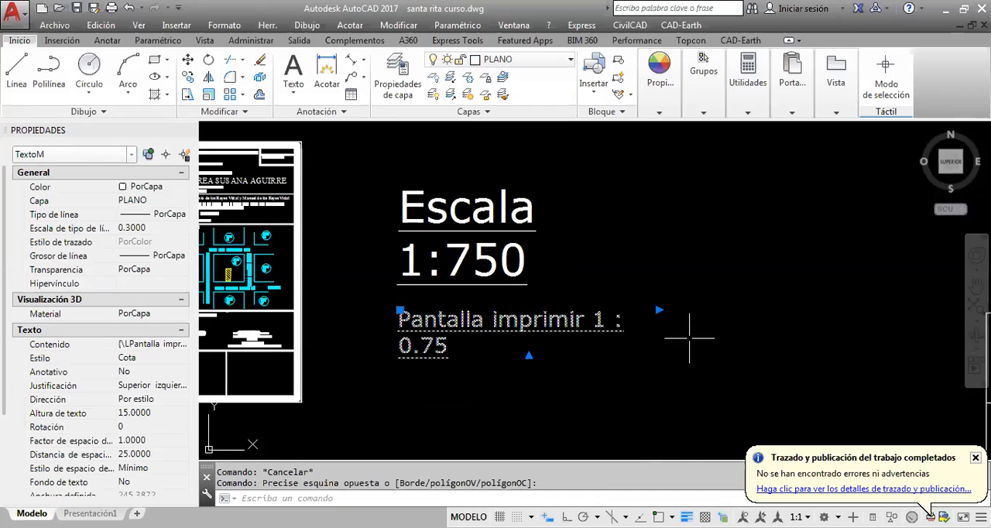
left_click(660, 310)
left_click(751, 296)
key("Escape")
Set up a model plot with the DWG To PDF.pc3 plotter and the 3X1 paper size
scroll(764, 316, "down", 4)
scroll(462, 249, "up", 3)
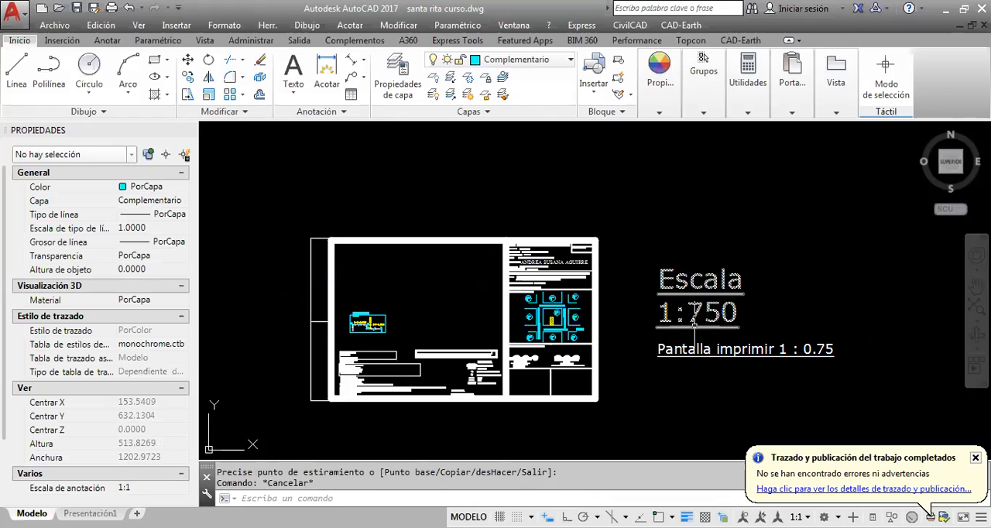
middle_click_drag(676, 313, 667, 295)
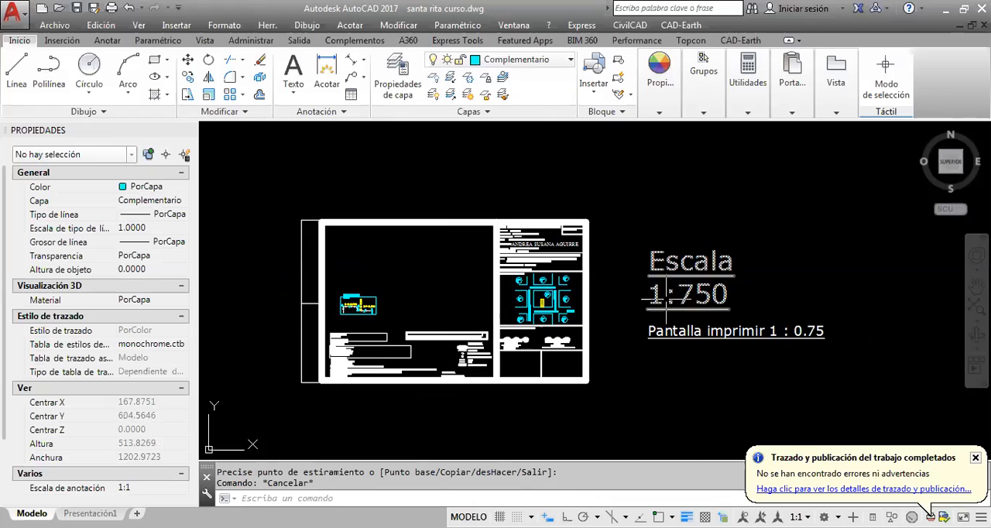
left_click(23, 20)
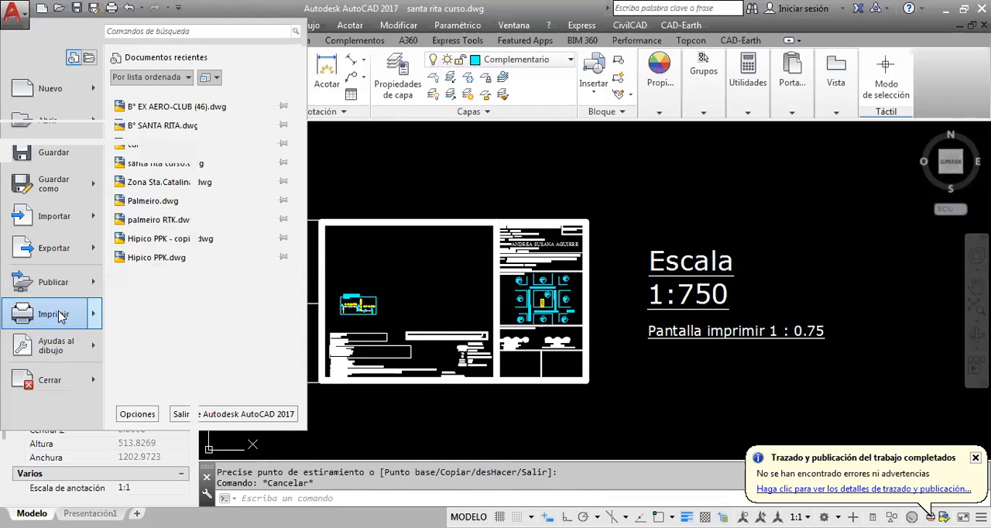
left_click(54, 314)
left_click(385, 172)
scroll(387, 291, "up", 3)
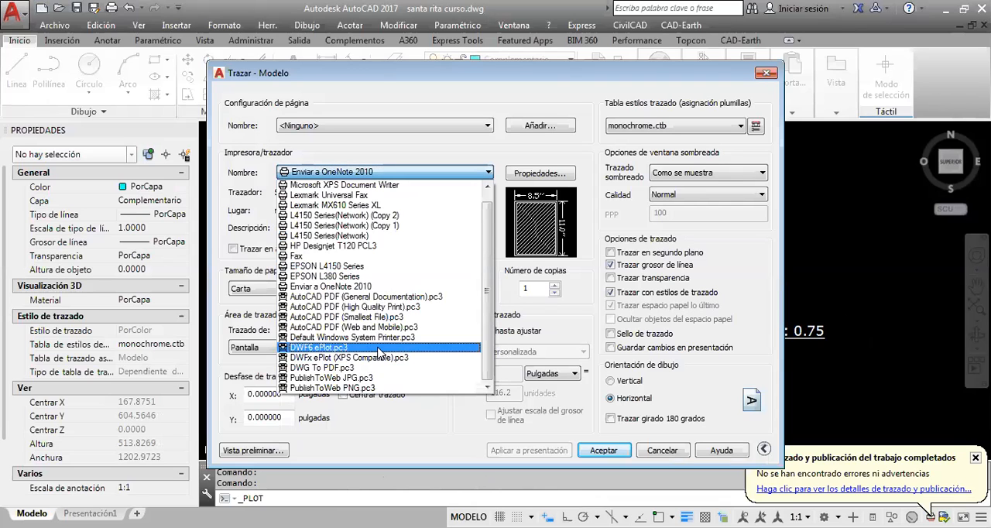
left_click(370, 367)
left_click(459, 288)
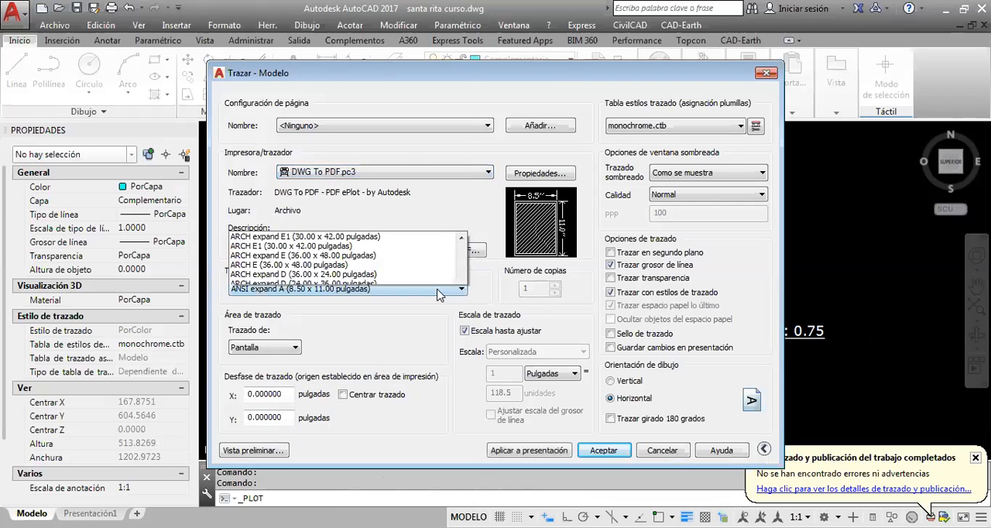
scroll(352, 85, "up", 10)
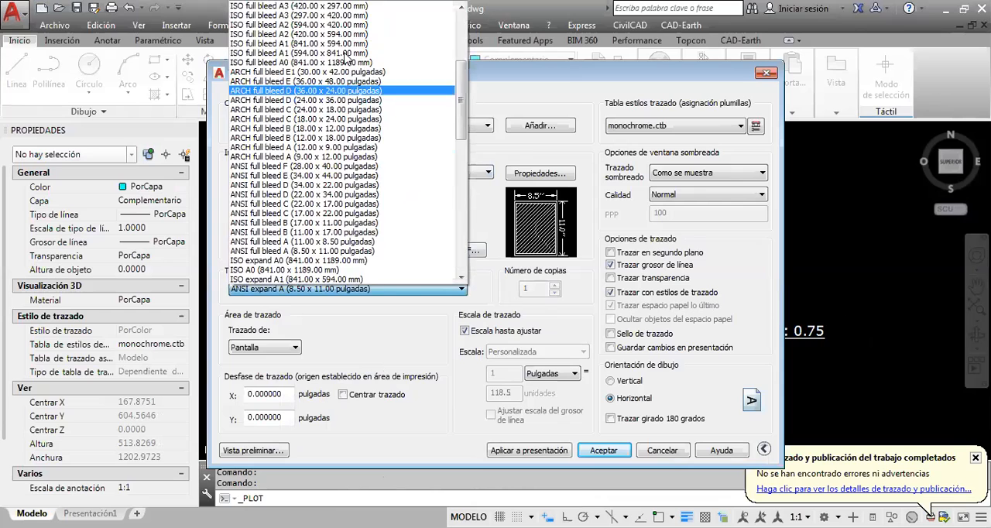
left_click(355, 10)
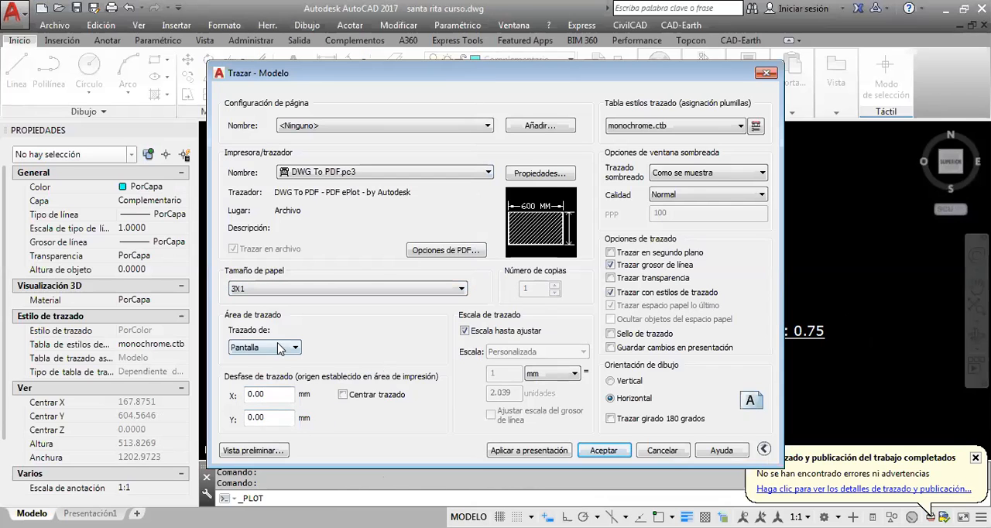
Define the plot area as a window spanning the outer frame of the 1:750 template
left_click(275, 347)
left_click(263, 392)
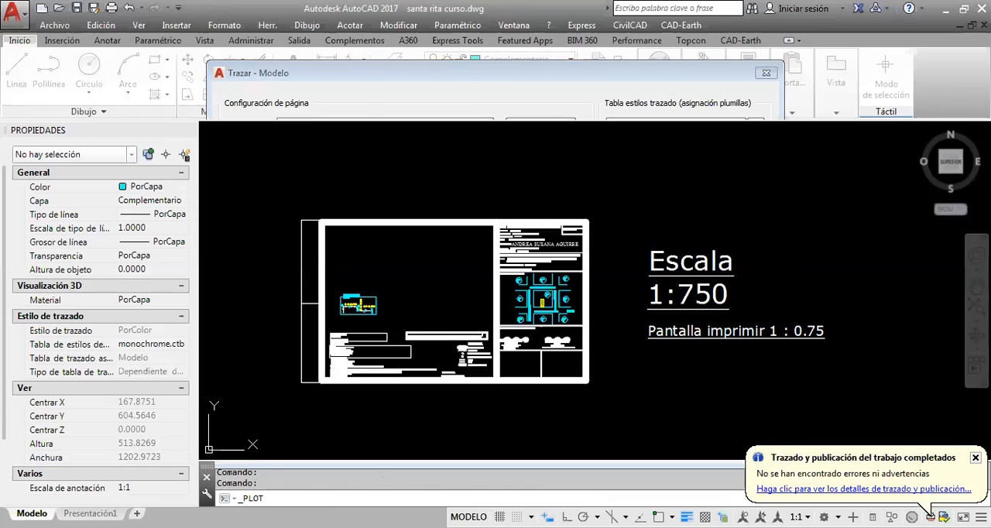
scroll(296, 381, "up", 6)
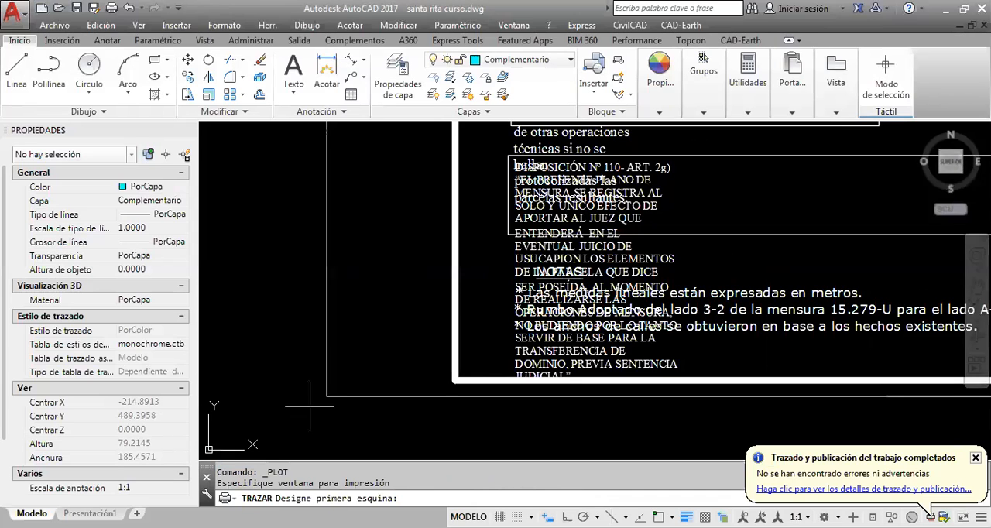
scroll(310, 405, "down", 2)
left_click(319, 405)
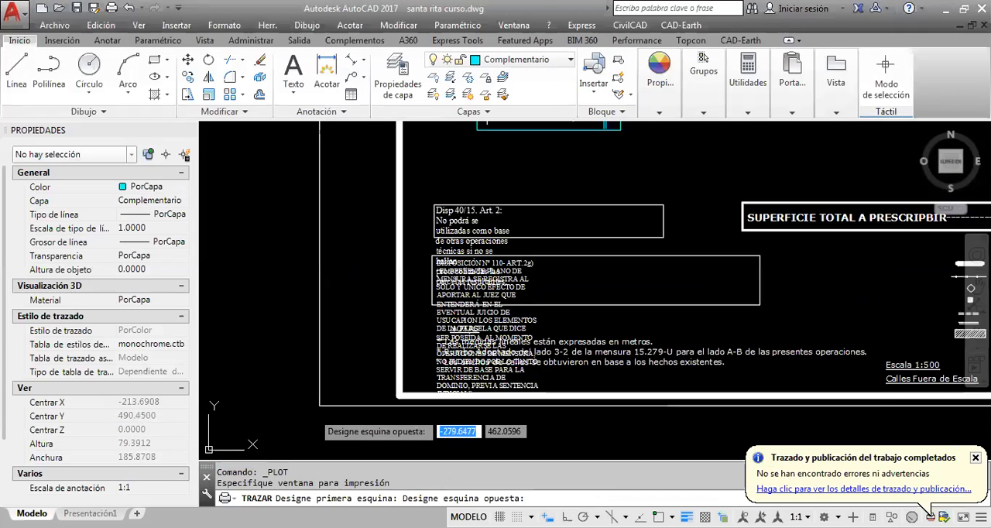
scroll(654, 372, "up", 4)
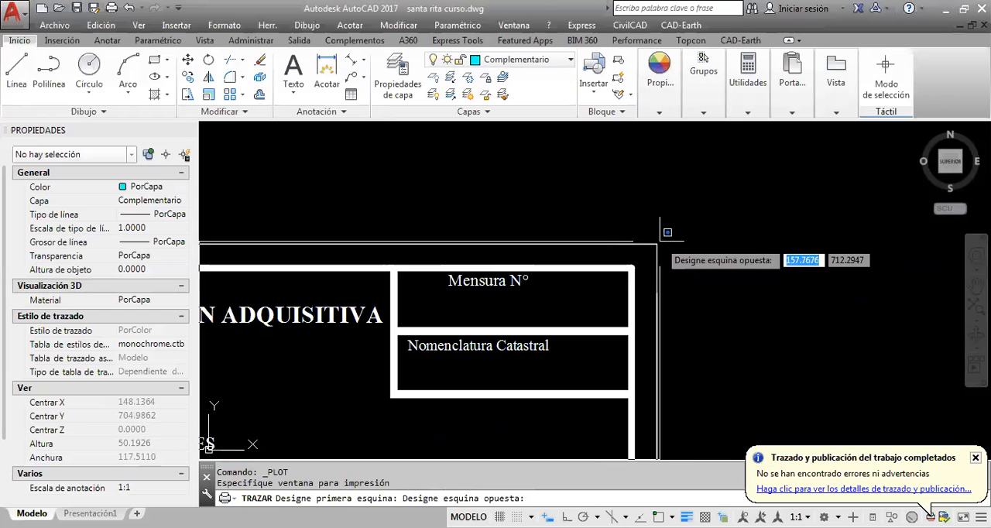
left_click(666, 162)
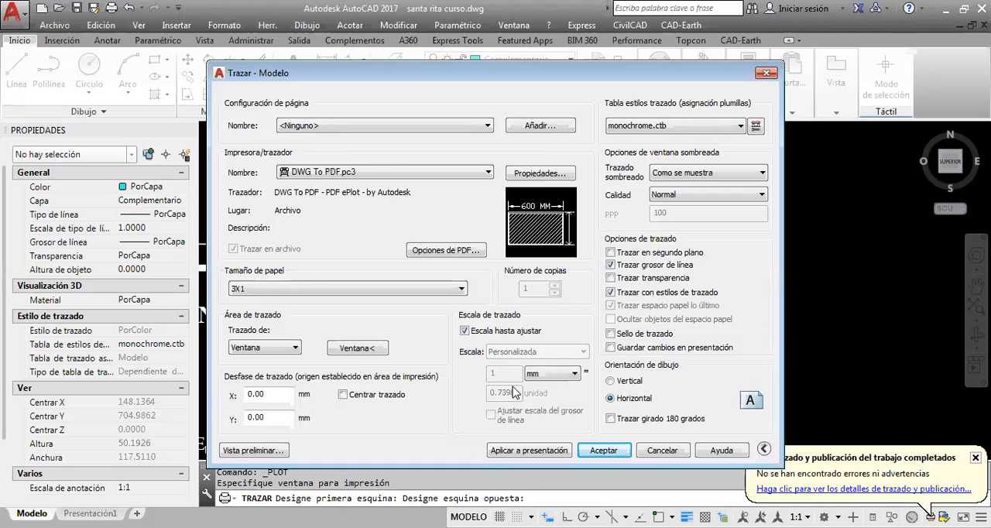
Turn off fit-to-paper, enter a custom plot scale of 1 mm = 0.75 unit, and cancel the plot
left_click(466, 331)
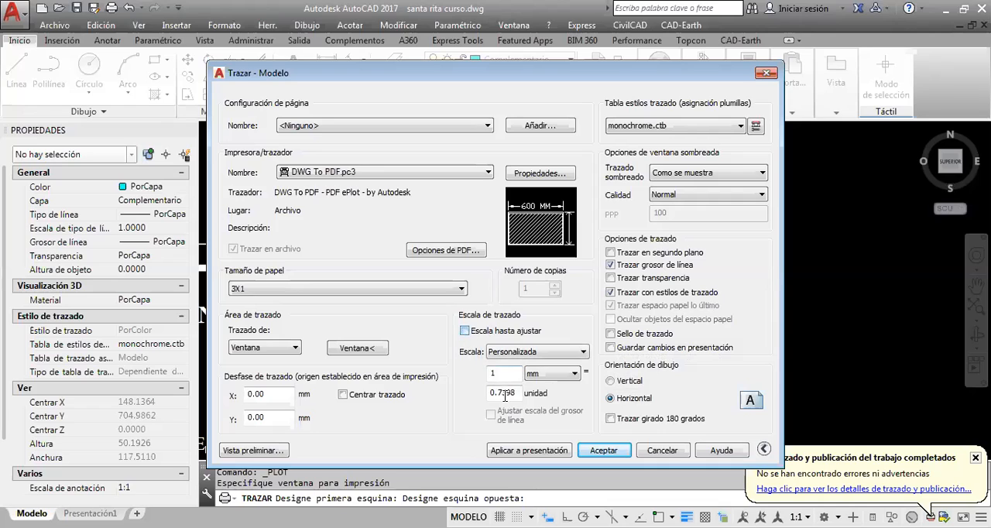
left_click_drag(497, 393, 518, 394)
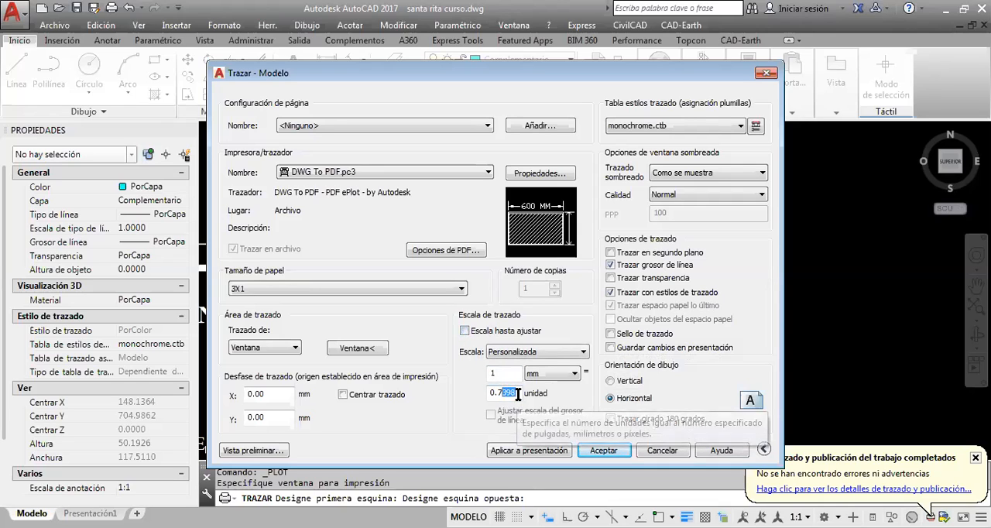
type("5")
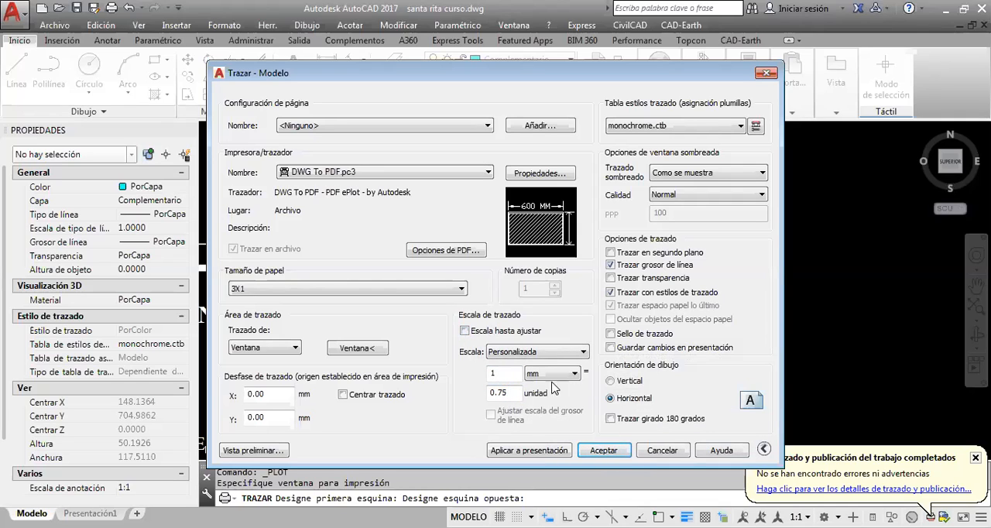
double_click(507, 371)
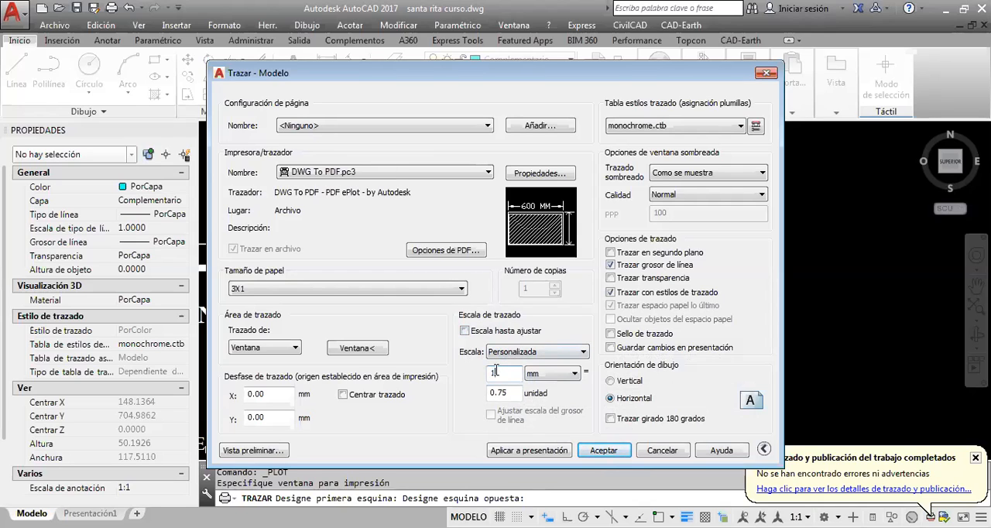
left_click_drag(509, 393, 497, 393)
left_click(494, 372)
key("Escape")
scroll(597, 262, "down", 3)
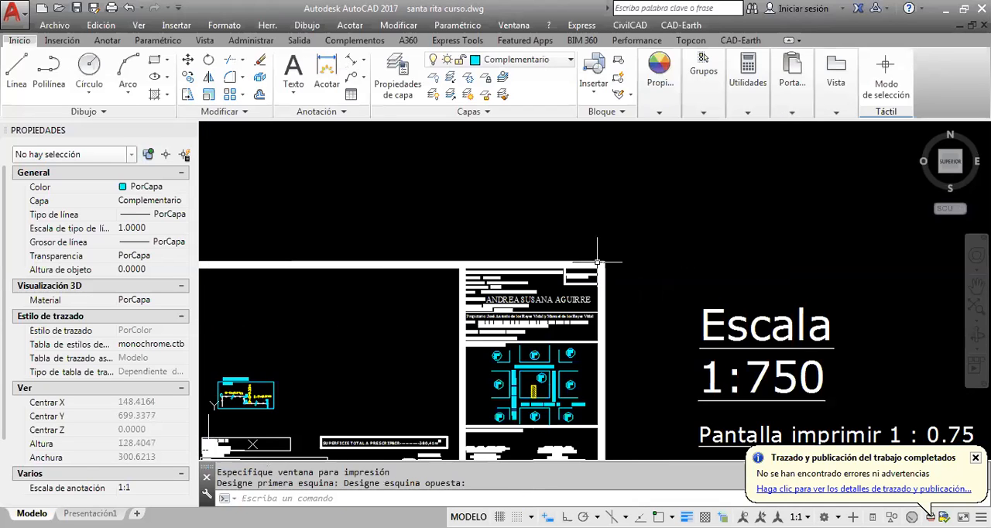
Change the print note beneath the Escala 1:1000 label to "Pantalla imprimir 1 : 2"
scroll(657, 249, "down", 8)
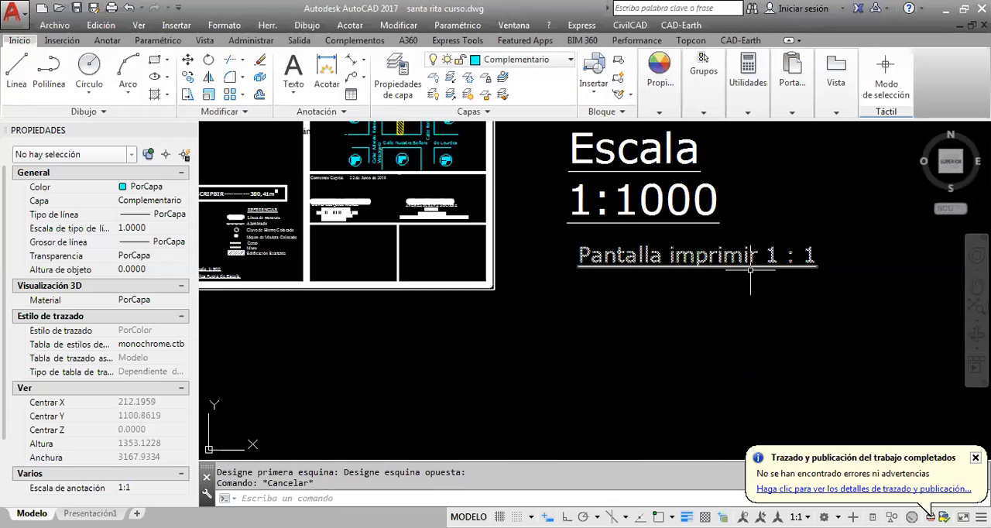
left_click(775, 258)
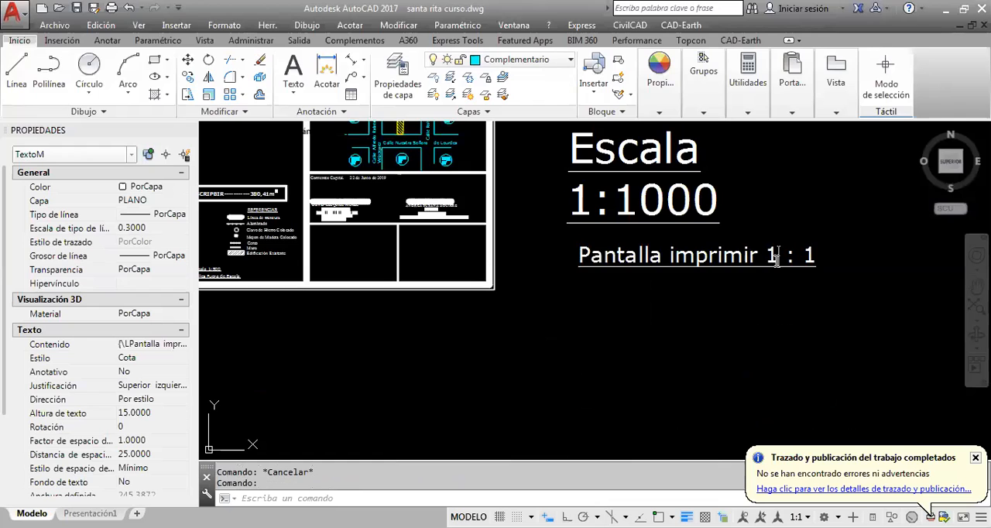
double_click(809, 256)
type("2")
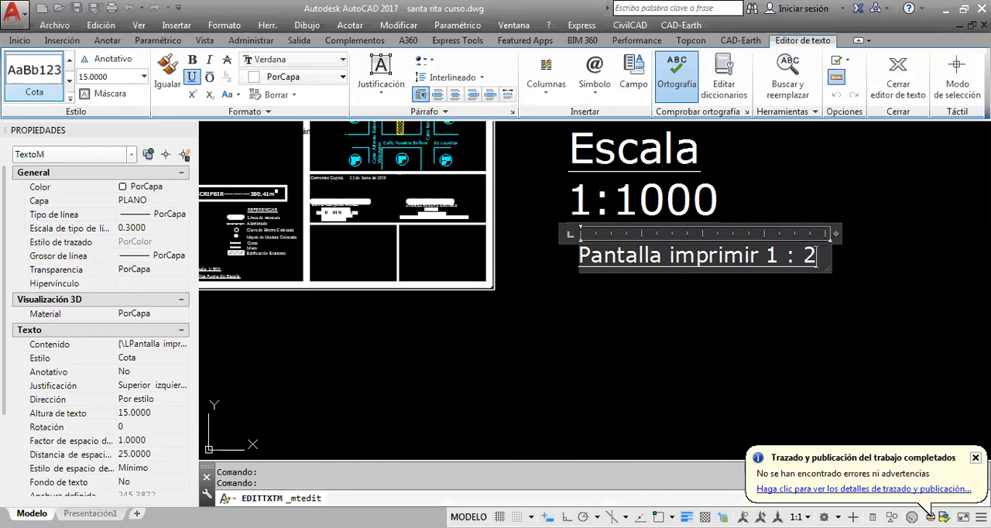
left_click(778, 294)
scroll(777, 293, "down", 5)
middle_click_drag(719, 352, 684, 199)
scroll(685, 199, "down", 6)
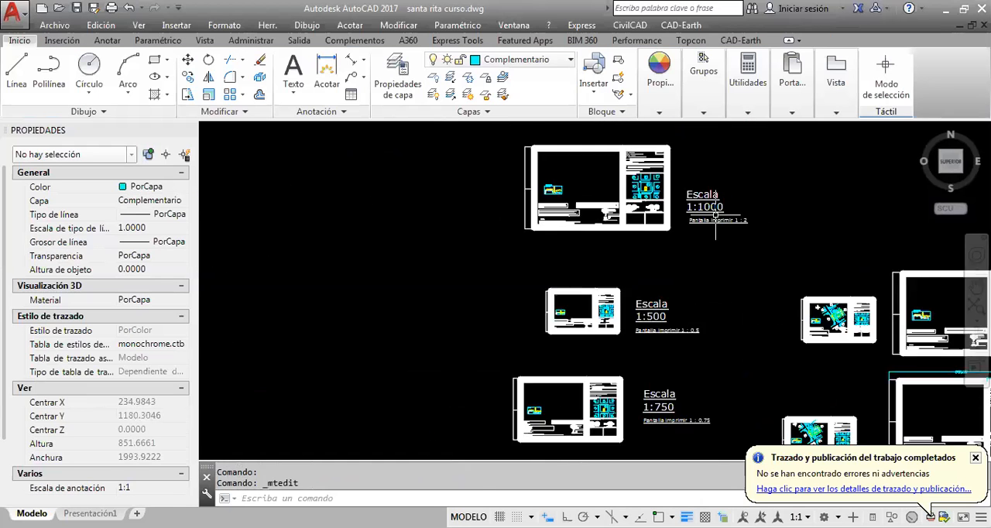
Restore the print note beneath the Escala 1:1000 label to "Pantalla imprimir 1 : 1"
scroll(727, 213, "up", 8)
double_click(767, 337)
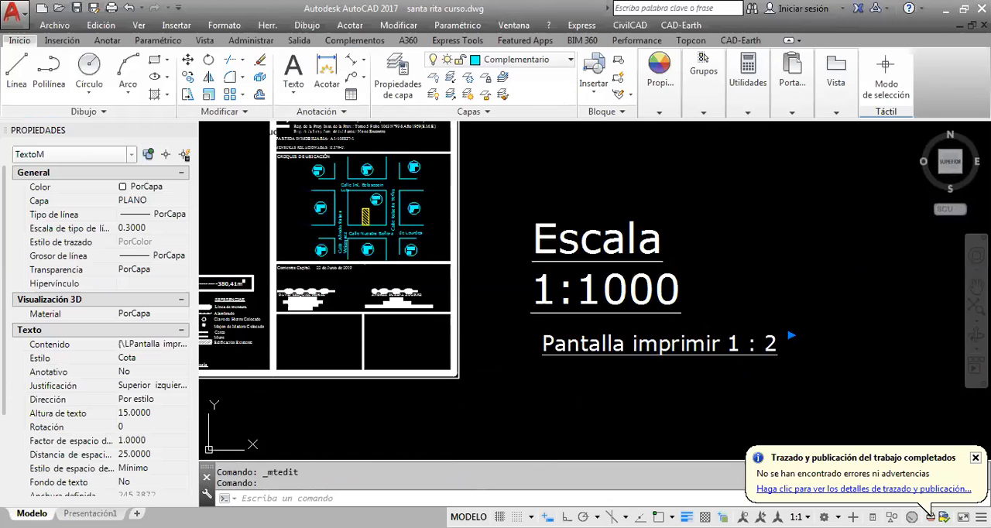
key("BackSpace")
type("1")
left_click(735, 251)
Compare the scale labels and print notes beside the 1:2000, 1:1000, 1:500, 1:750 and 1:250 templates
scroll(735, 250, "down", 5)
middle_click_drag(726, 219, 704, 389)
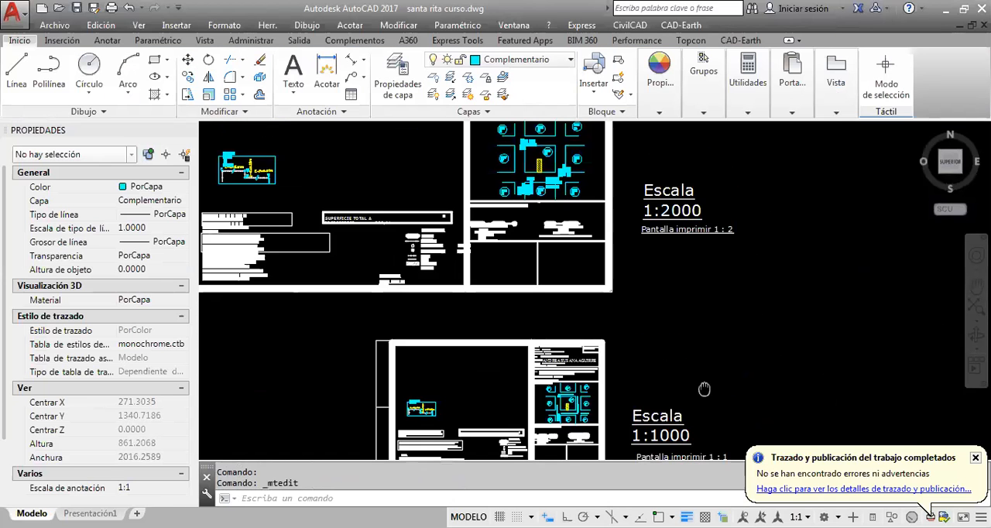
scroll(725, 235, "up", 5)
scroll(736, 230, "down", 5)
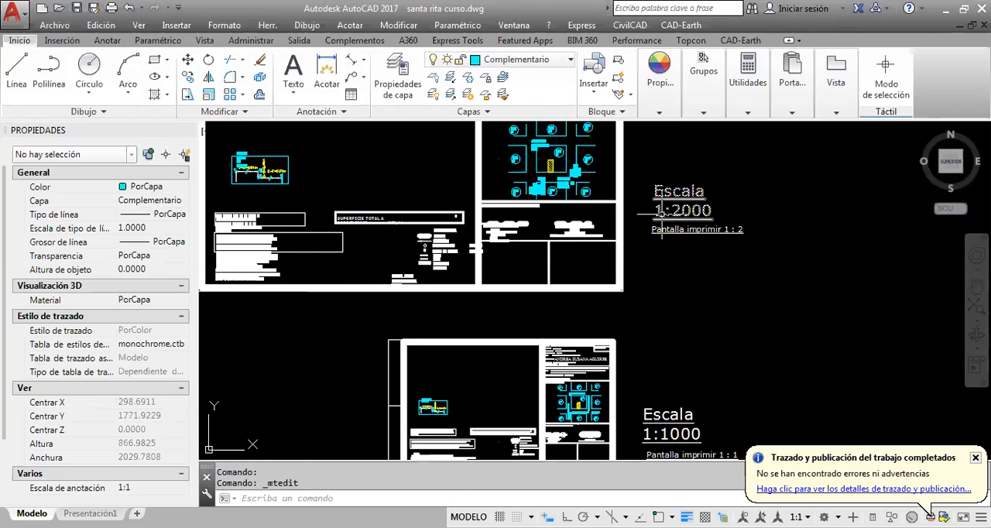
middle_click_drag(663, 212, 679, 259)
middle_click_drag(702, 363, 673, 189)
middle_click_drag(671, 324, 654, 201)
scroll(551, 379, "up", 2)
mouse_move(551, 379)
middle_mouse_down()
mouse_move(559, 263)
mouse_move(583, 160)
middle_mouse_up()
middle_click_drag(636, 354, 636, 256)
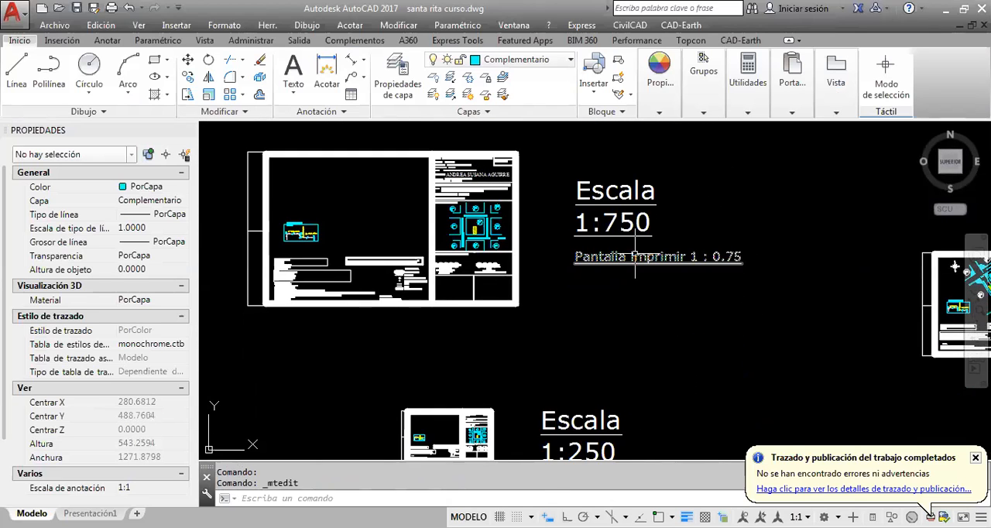
middle_click_drag(608, 332, 613, 222)
scroll(593, 383, "down", 4)
scroll(614, 397, "up", 6)
scroll(581, 361, "down", 2)
scroll(470, 364, "up", 1)
scroll(470, 363, "down", 6)
scroll(555, 337, "up", 4)
middle_click_drag(567, 255, 559, 318)
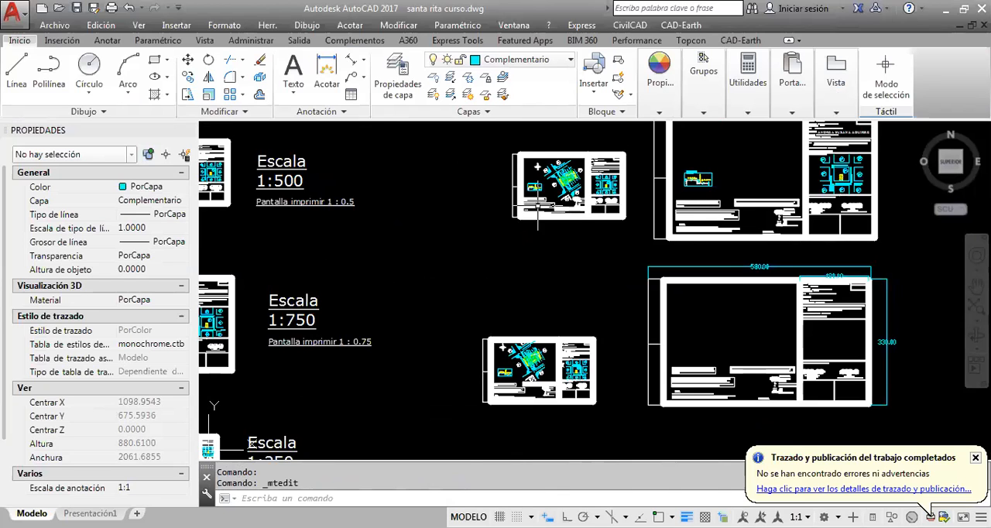
Examine the completed 1:500 parcel sheet, including the parcel drawing, the out-of-scale detail, the disposition text boxes and the references legend
scroll(554, 182, "up", 5)
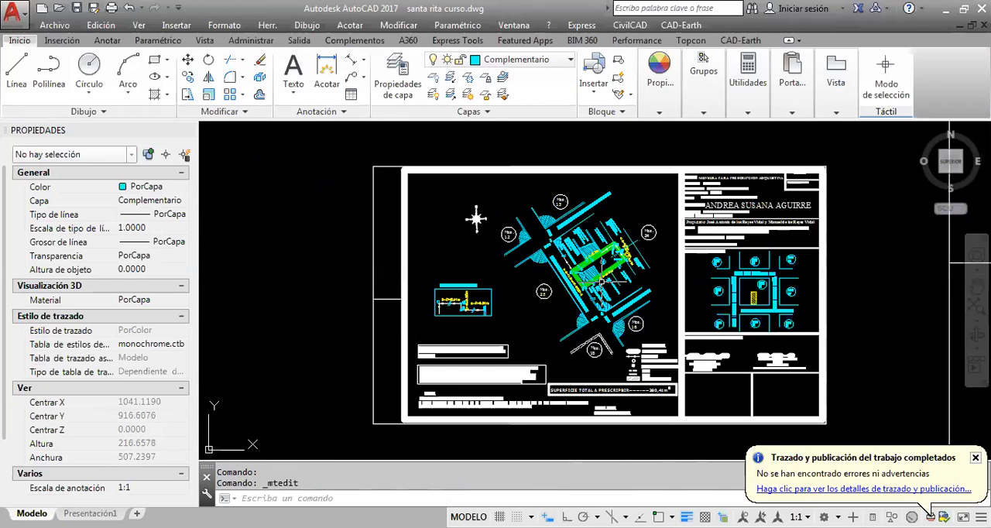
scroll(498, 350, "up", 2)
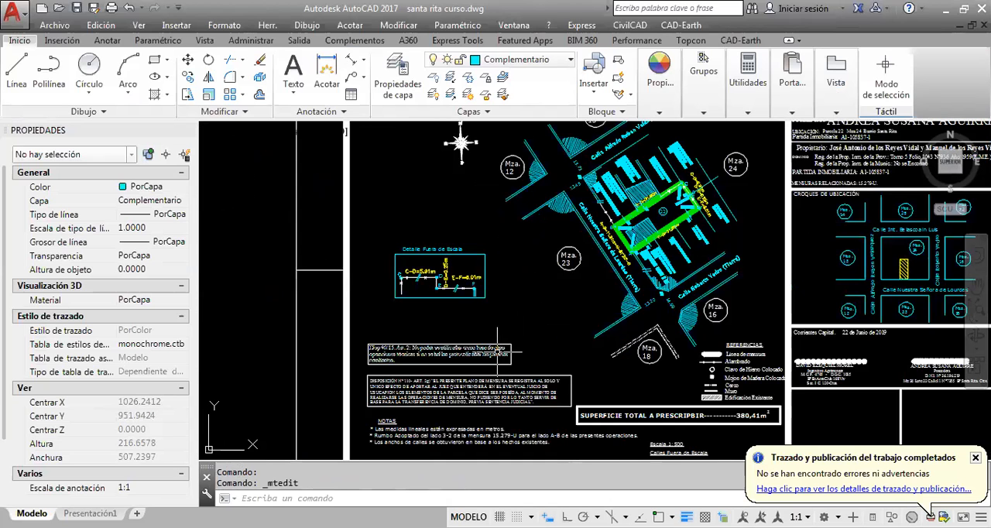
middle_click_drag(529, 362, 513, 341)
left_click(514, 341)
key("Escape")
scroll(530, 322, "up", 2)
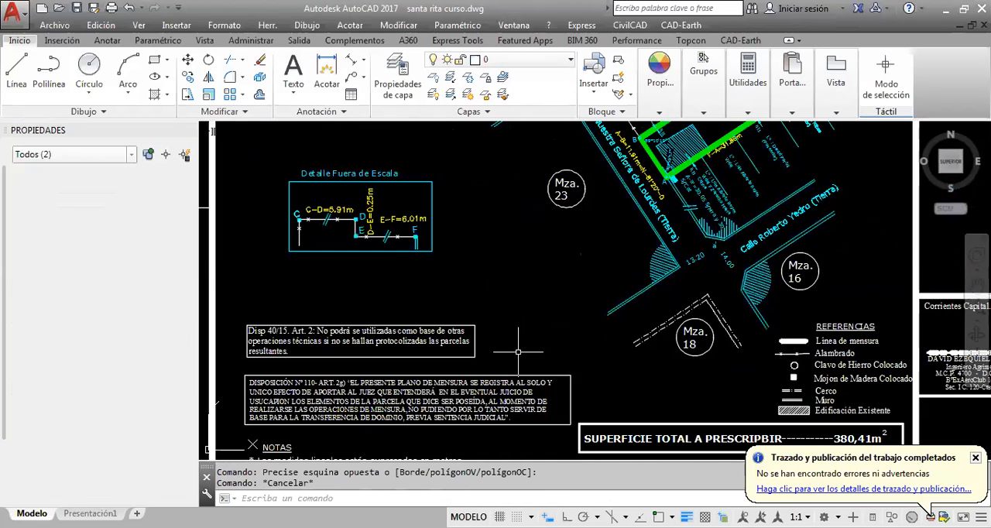
scroll(403, 395, "down", 2)
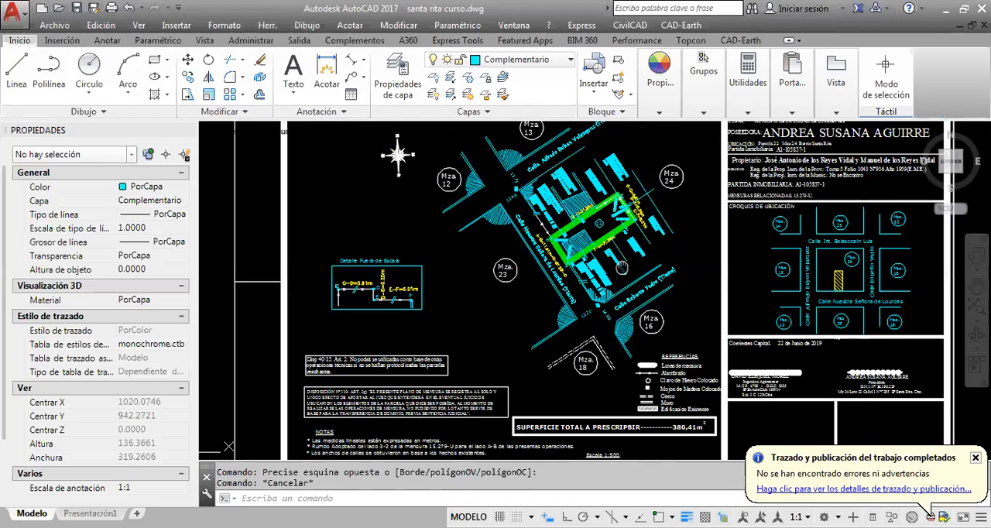
middle_click_drag(622, 267, 589, 291)
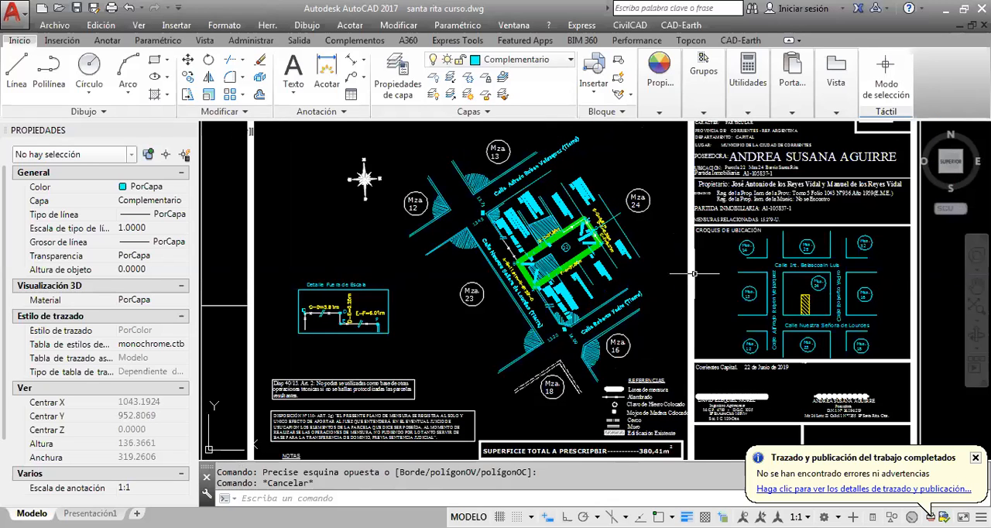
scroll(748, 293, "down", 1)
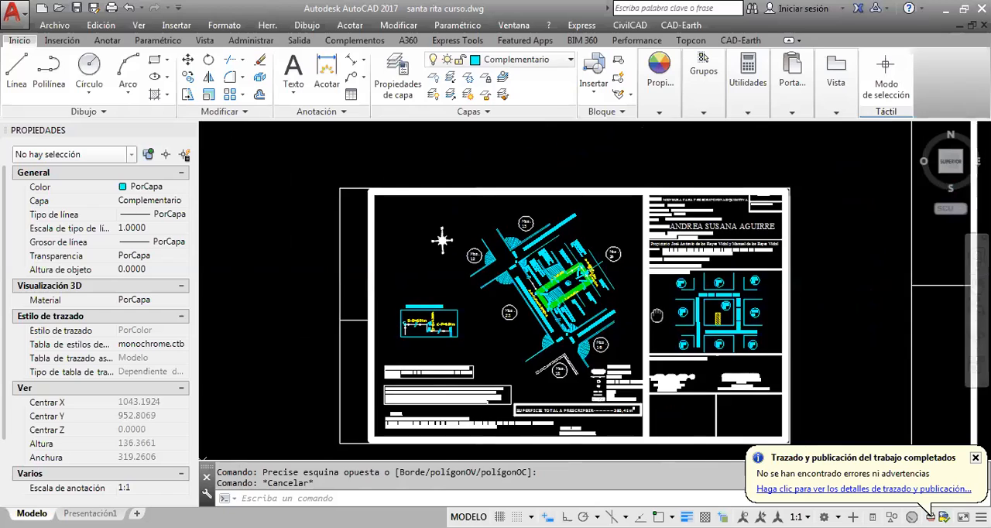
Inspect the Croquis de Ubicación location sketch, including its block lines, street names and numbered Mza. circles
scroll(742, 310, "up", 5)
scroll(789, 259, "up", 2)
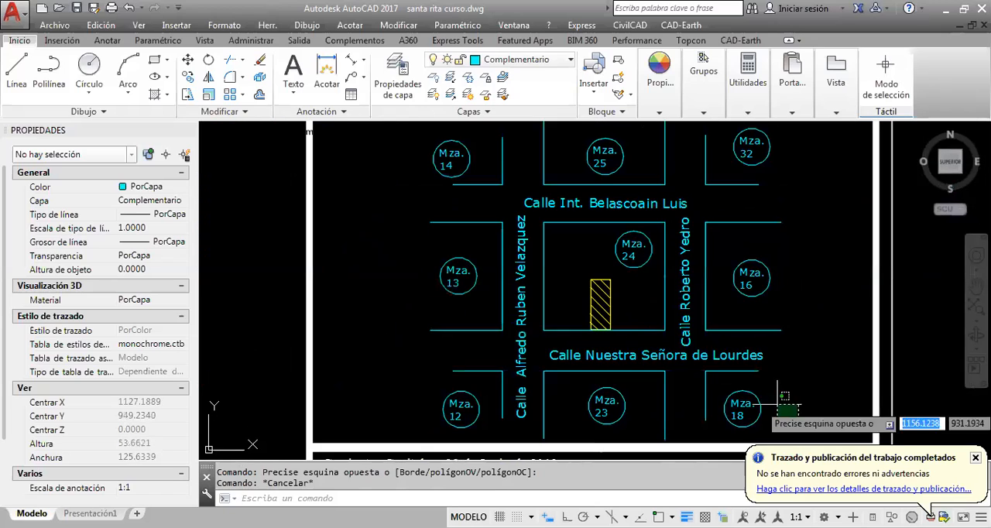
left_click(799, 419)
key("Escape")
mouse_move(511, 211)
middle_mouse_down()
mouse_move(490, 217)
mouse_move(646, 246)
mouse_move(595, 248)
middle_mouse_up()
scroll(493, 218, "down", 2)
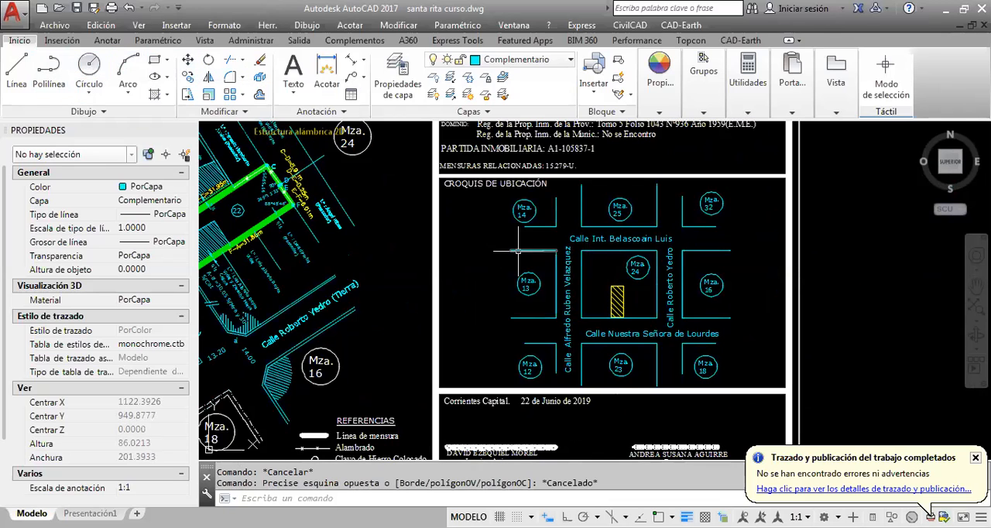
scroll(606, 255, "up", 2)
left_click(587, 252)
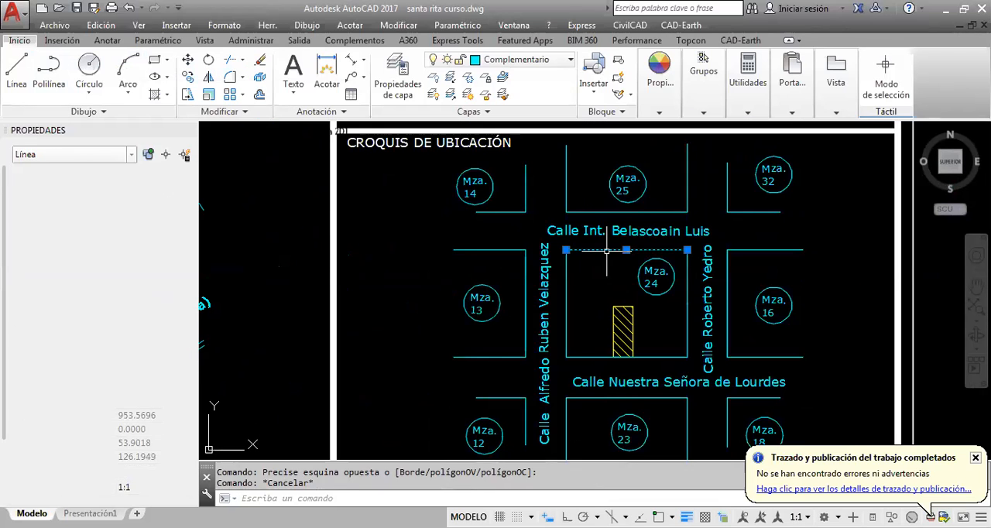
Inspect the street-name labels surrounding the Mza. 24 block in the Croquis de Ubicación sketch
key("Escape")
left_click(571, 230)
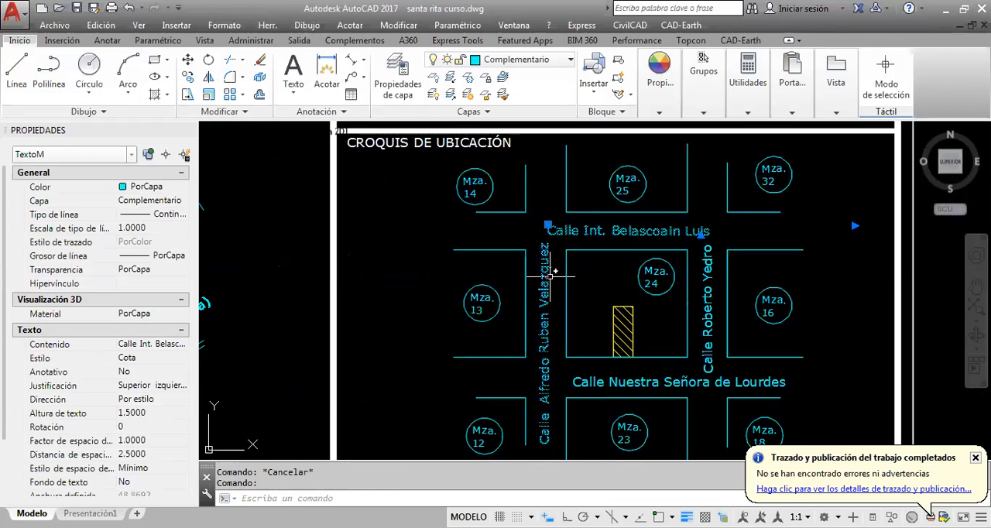
key("Escape")
left_click(706, 317)
key("Escape")
scroll(647, 325, "up", 2)
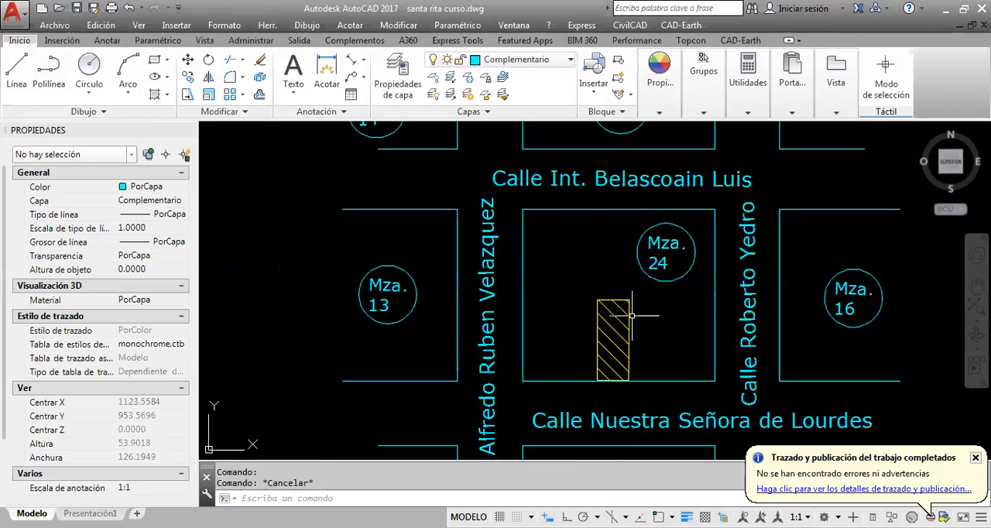
Inspect the yellow ANSI31 hatch marking the parcel inside Mza. 24, and dismiss the hatch grip tip
left_click(633, 313)
scroll(634, 315, "up", 3)
key("Escape")
middle_click_drag(582, 336, 565, 248)
left_click(554, 284)
left_click(554, 285)
scroll(555, 285, "down", 2)
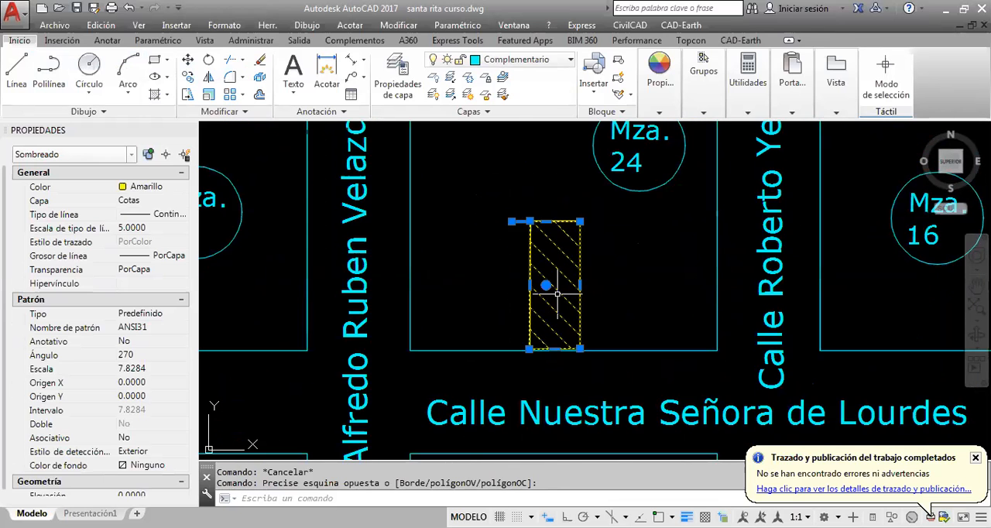
key("Escape")
scroll(559, 288, "down", 2)
scroll(573, 333, "down", 2)
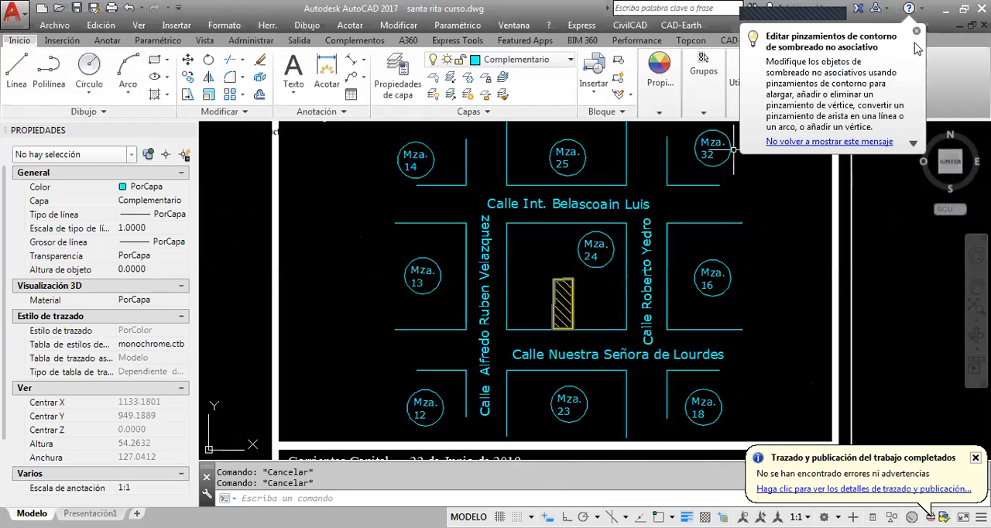
left_click(918, 33)
Copy the north arrow from the parcel drawing and paste it beside Mza. 13 and Mza. 14 in the location sketch
scroll(700, 278, "down", 2)
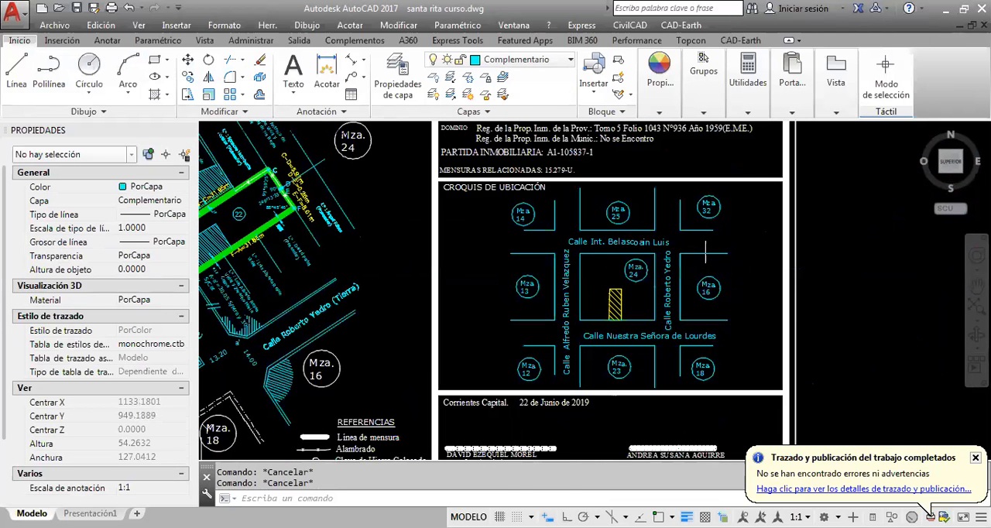
scroll(705, 250, "down", 3)
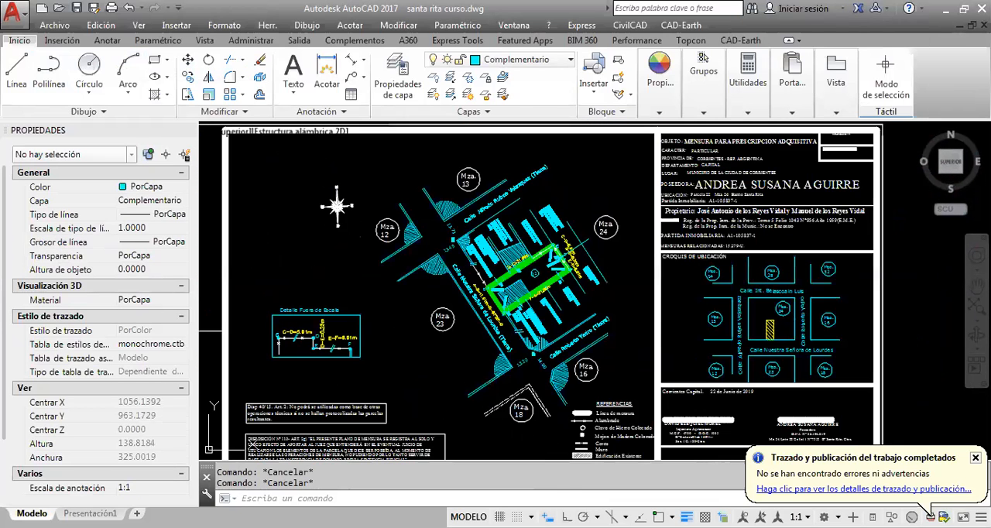
scroll(370, 196, "up", 2)
left_click(368, 197)
left_click(319, 219)
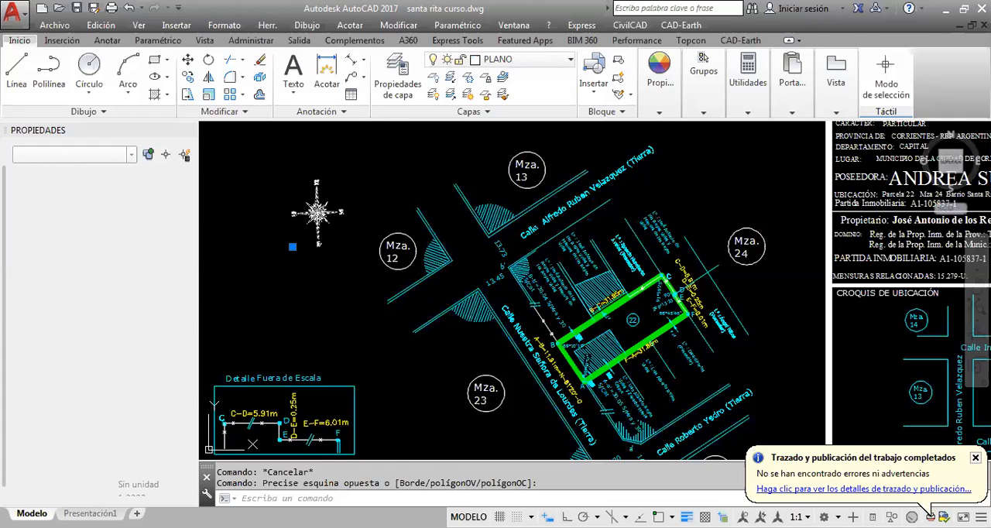
key("ctrl+v")
scroll(728, 332, "up", 2)
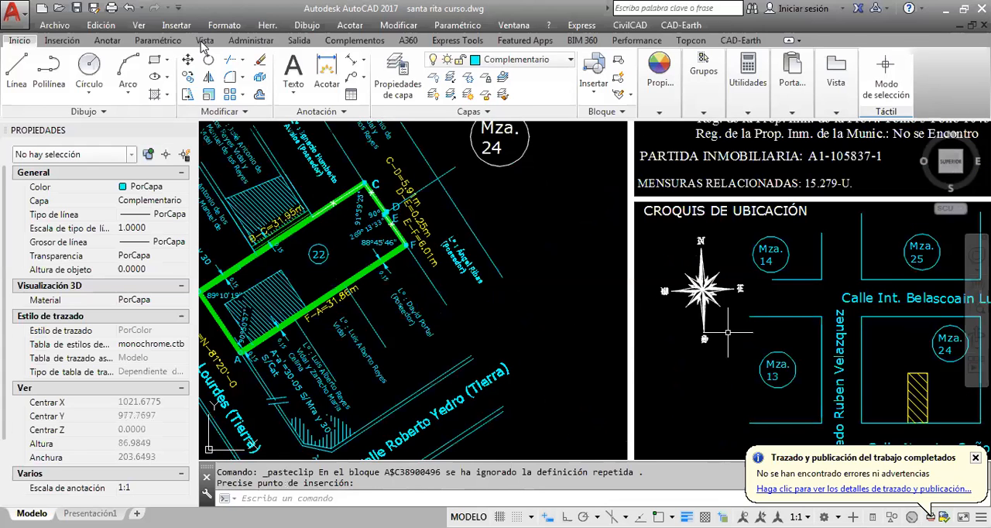
Rotate the pasted north arrow counterclockwise about its centre so north points up and to the left in the location sketch
middle_click_drag(728, 332, 689, 349)
left_click(689, 349)
left_click(651, 321)
left_click(209, 59)
left_click(663, 306)
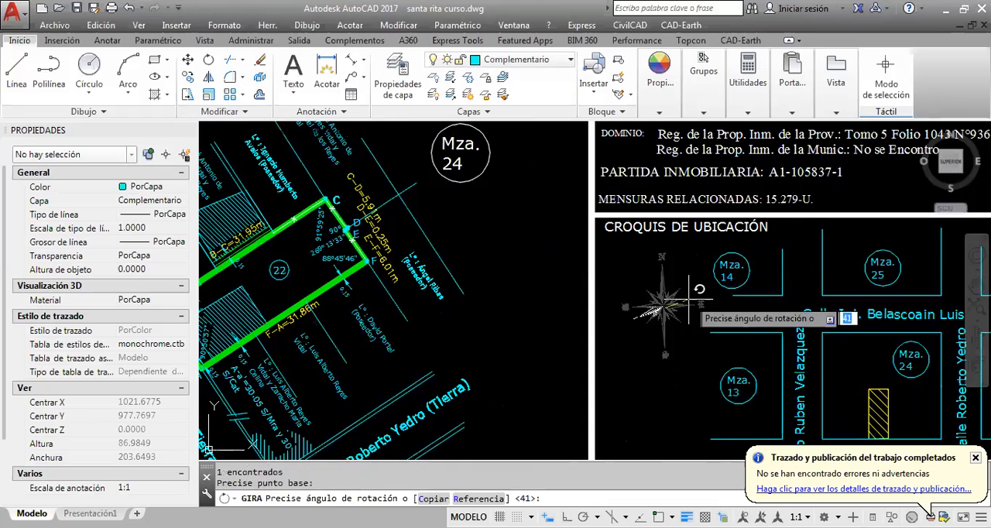
left_click(754, 256)
scroll(747, 252, "down", 2)
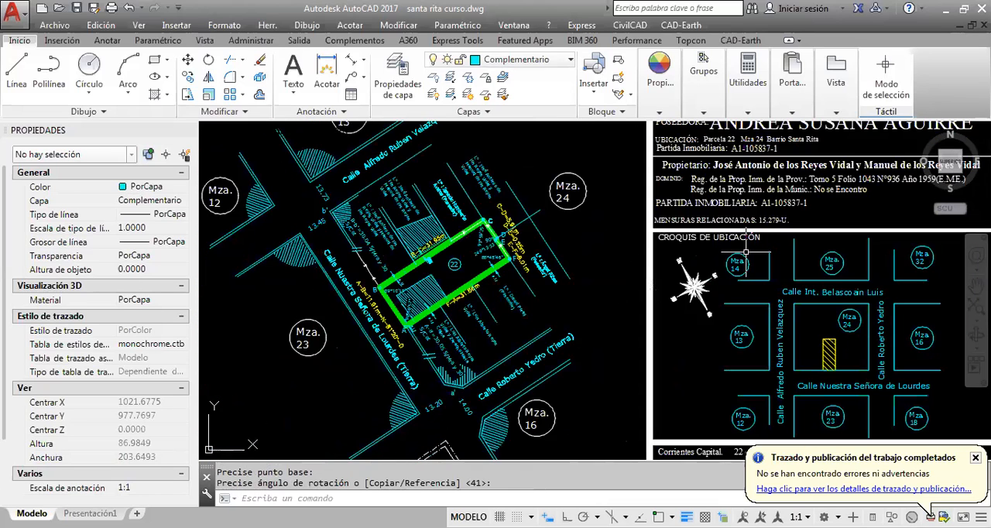
key("Escape")
Examine the whole parcel sheet, comparing the parcel drawing's street layout and north arrow with those of the location sketch
scroll(746, 252, "down", 2)
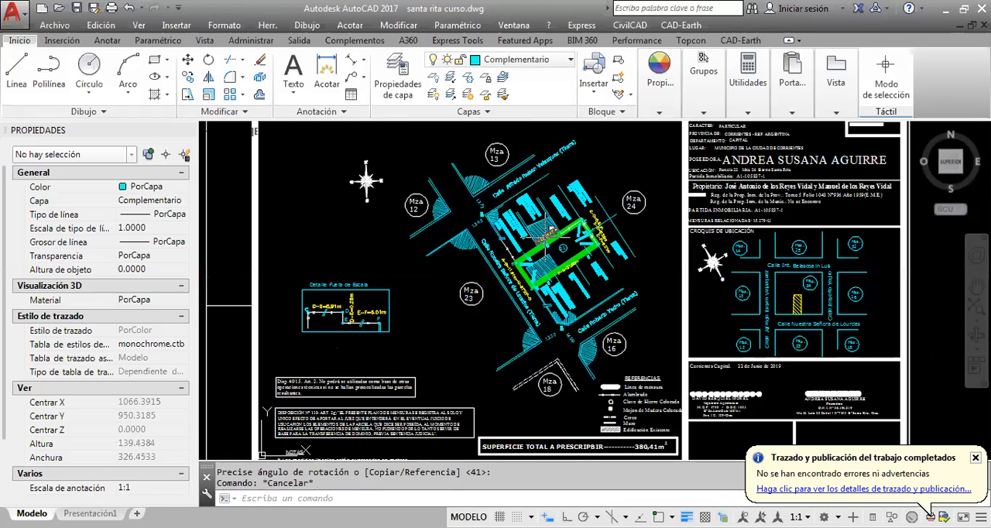
scroll(634, 275, "down", 2)
middle_click_drag(633, 275, 619, 294)
scroll(586, 290, "down", 2)
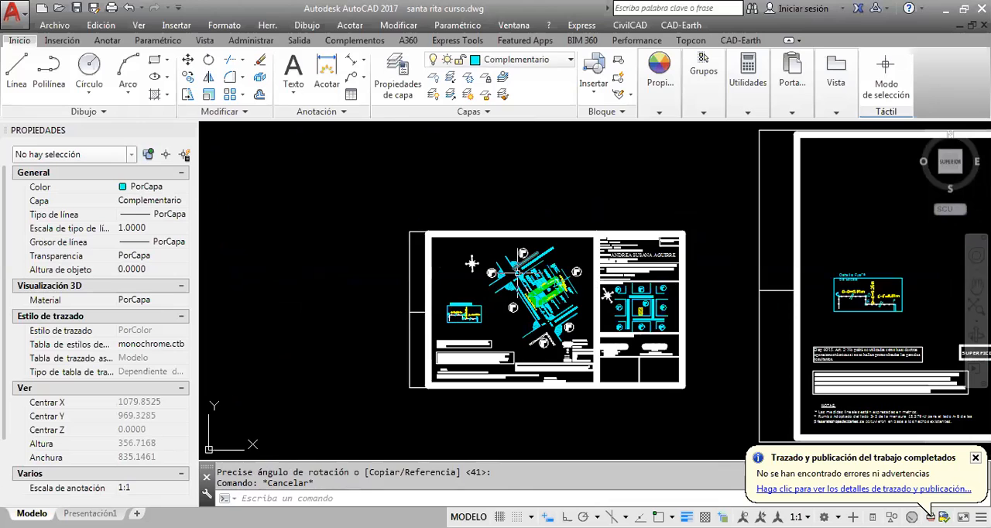
scroll(540, 335, "up", 2)
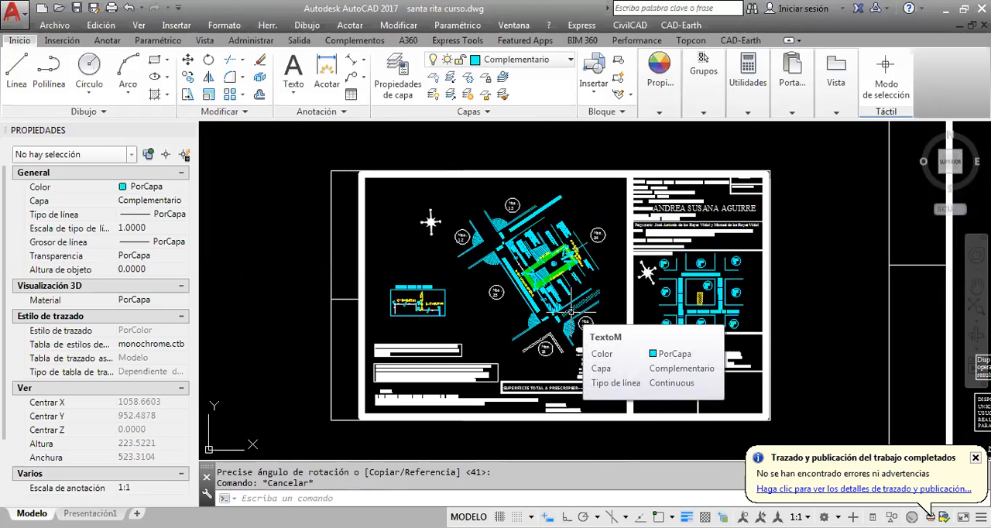
key("Escape")
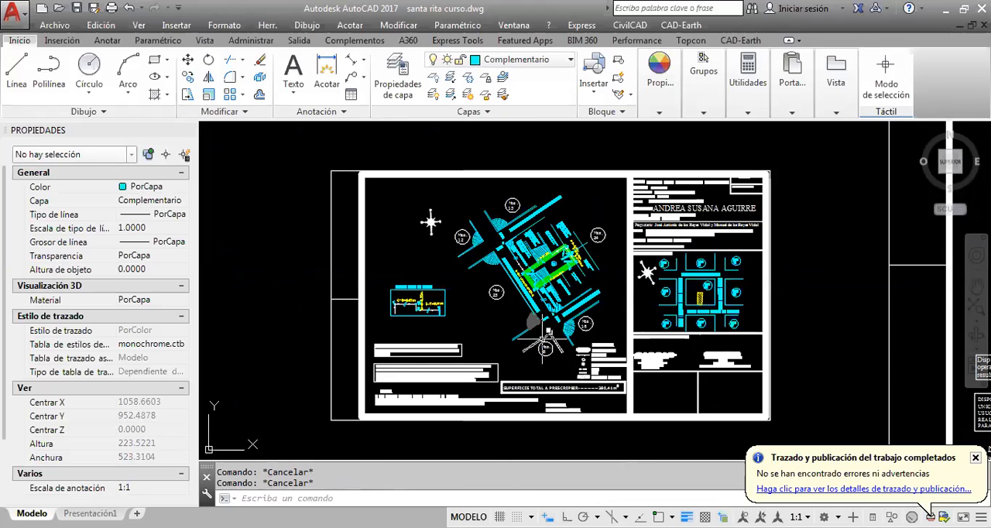
scroll(566, 291, "up", 5)
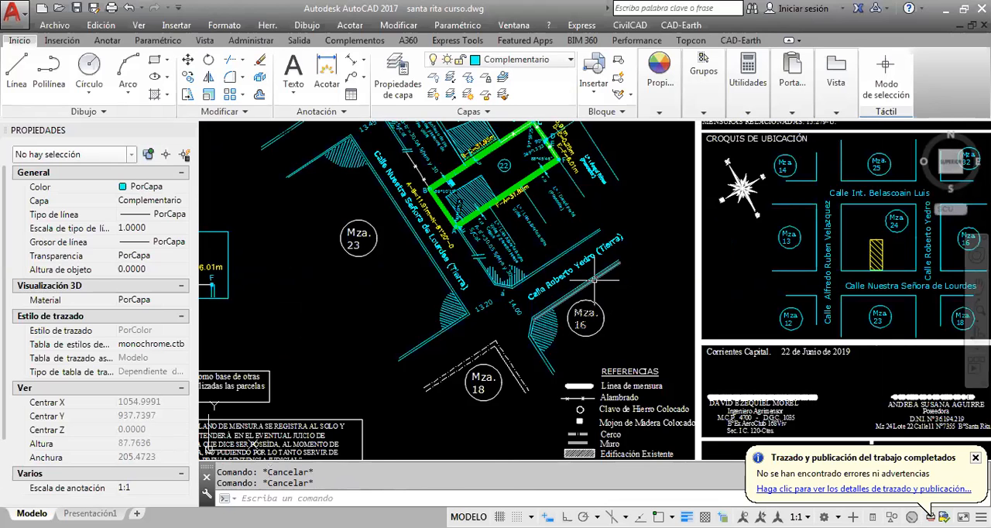
middle_click_drag(596, 282, 615, 309)
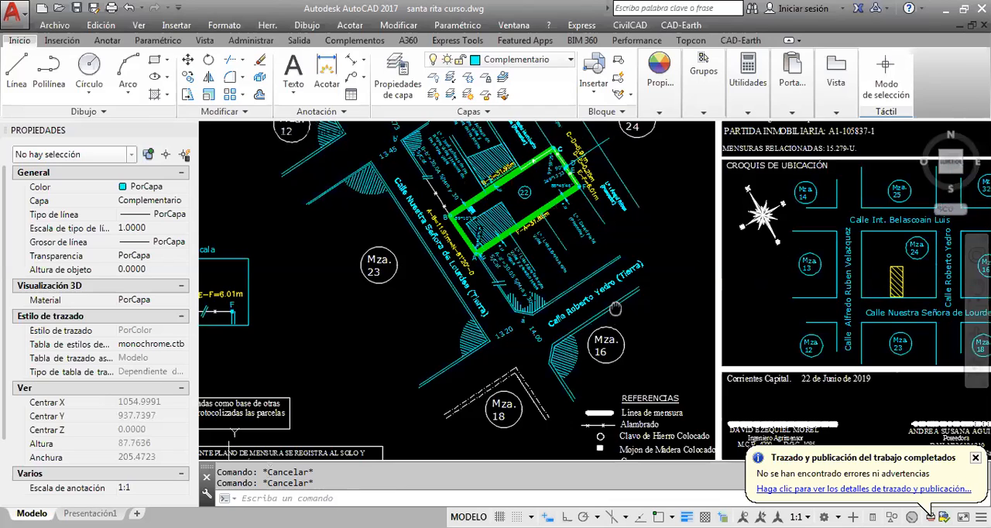
scroll(597, 296, "down", 2)
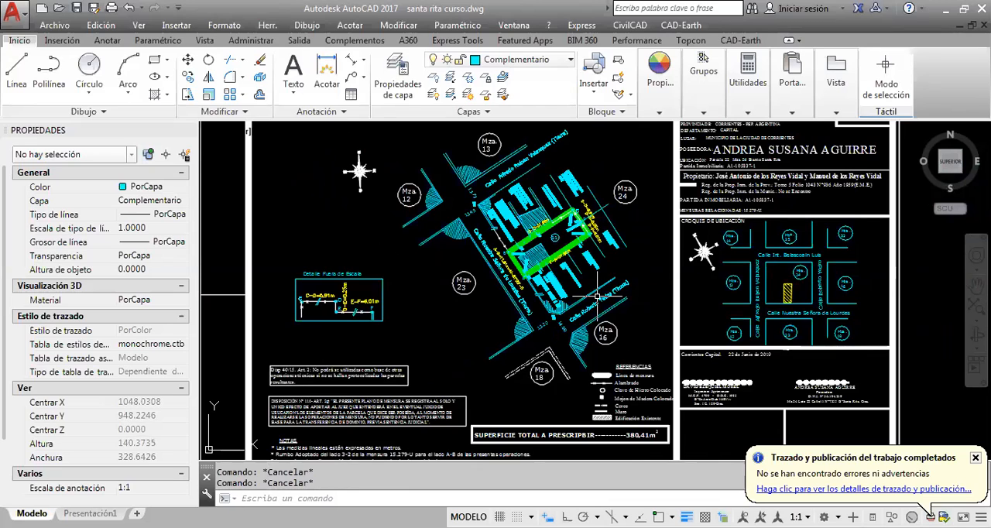
scroll(589, 288, "down", 3)
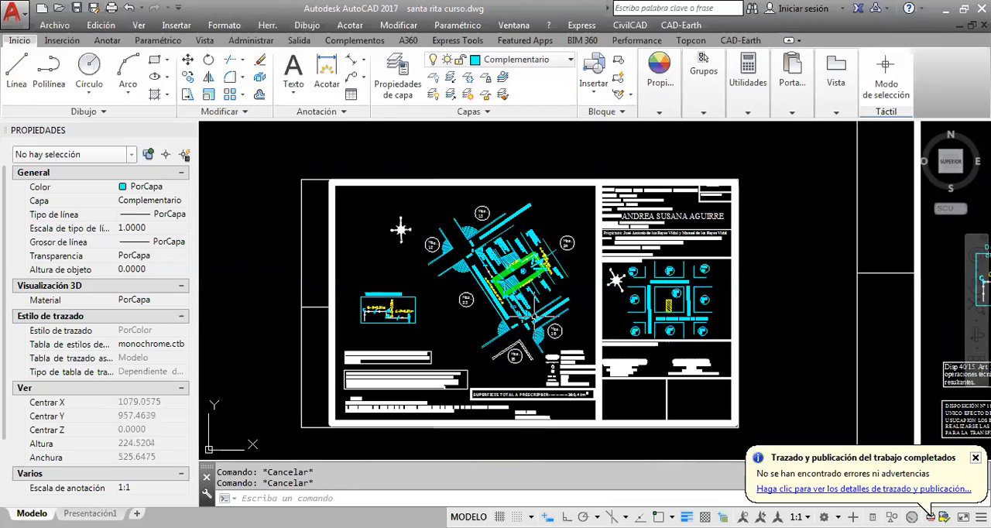
mouse_move(578, 278)
middle_mouse_down()
mouse_move(601, 302)
mouse_move(572, 334)
middle_mouse_up()
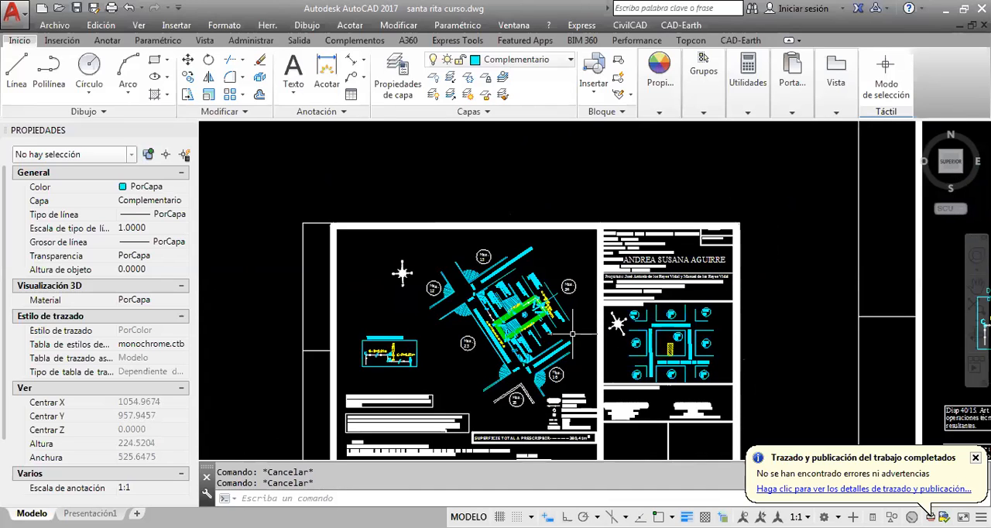
middle_click_drag(687, 326, 686, 267)
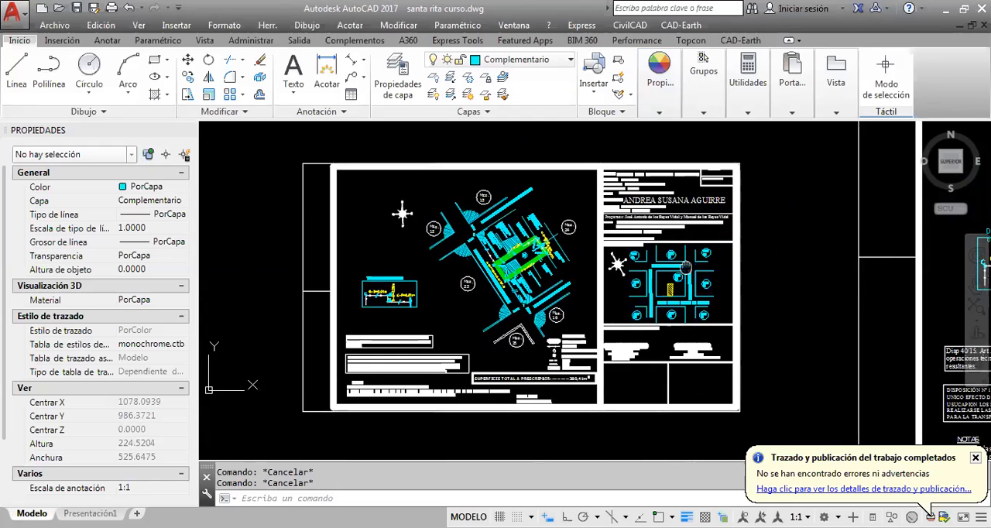
scroll(664, 288, "up", 2)
scroll(666, 291, "down", 3)
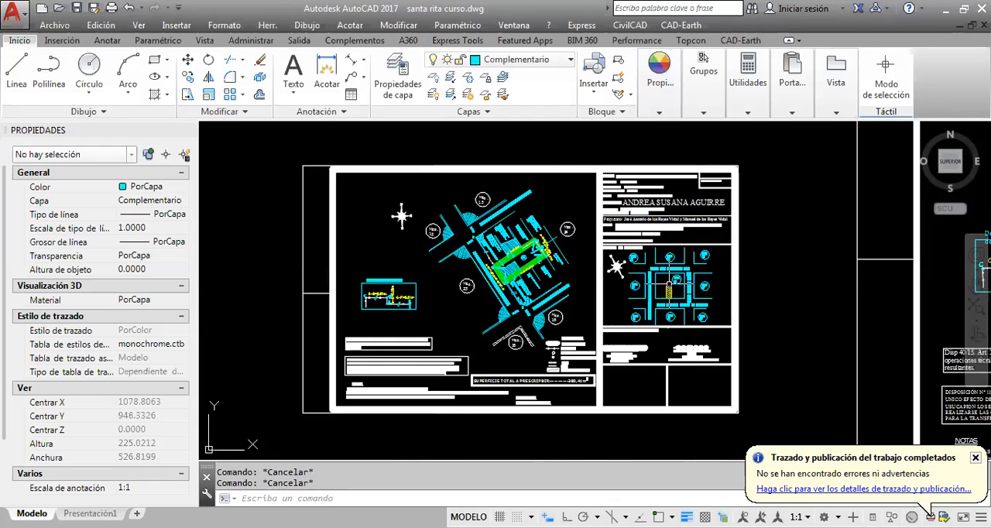
scroll(629, 260, "up", 1)
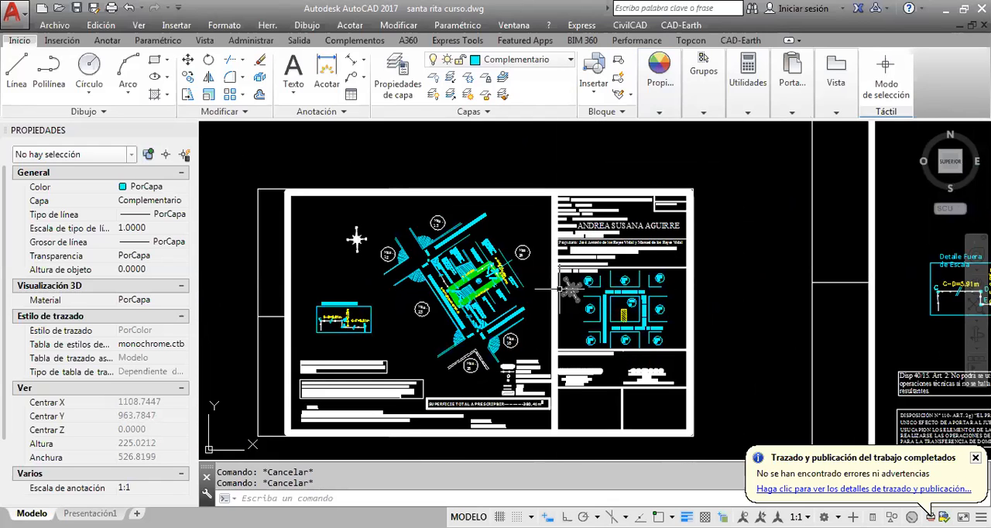
middle_click_drag(540, 287, 553, 273)
scroll(552, 289, "up", 2)
scroll(552, 289, "down", 2)
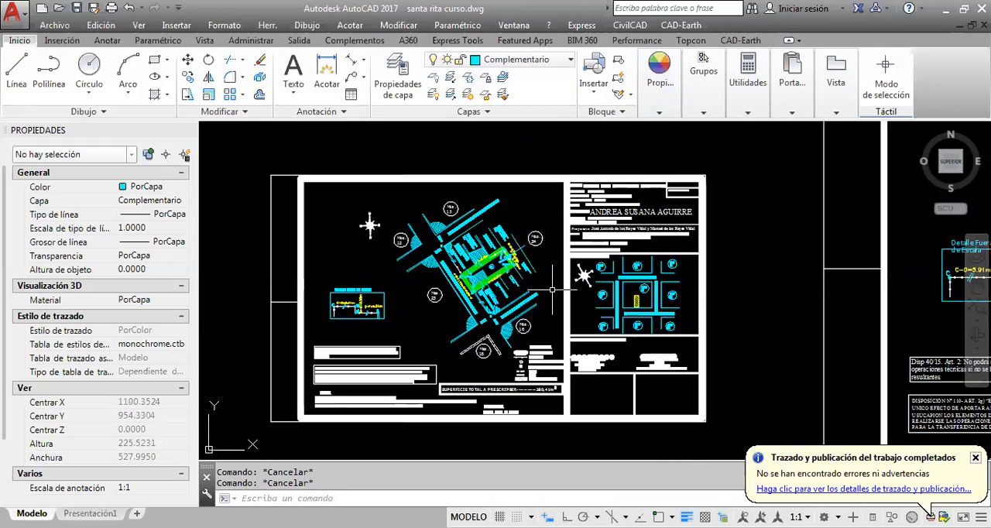
middle_click_drag(597, 327, 609, 325)
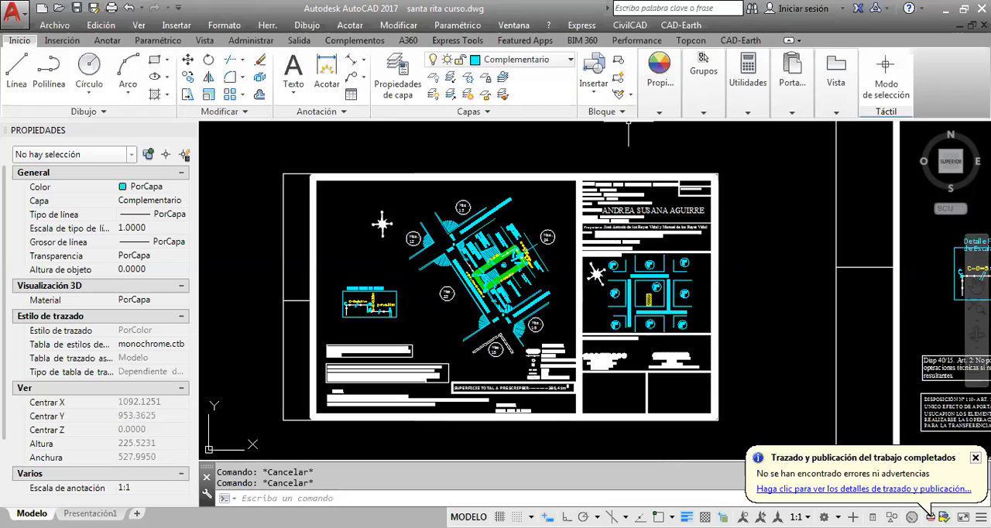
Dismiss the plot completion notification and bring the whole parcel sheet into view
left_click(976, 458)
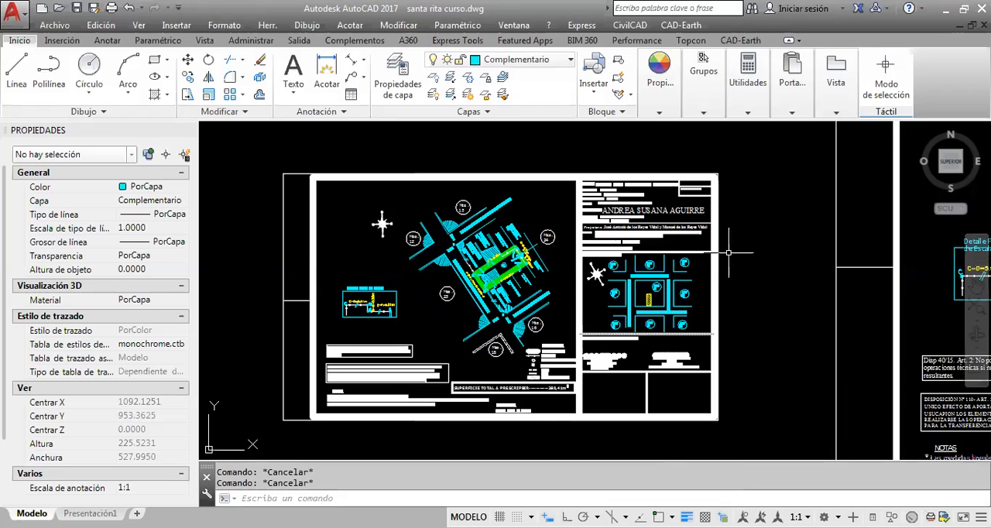
scroll(716, 283, "down", 3)
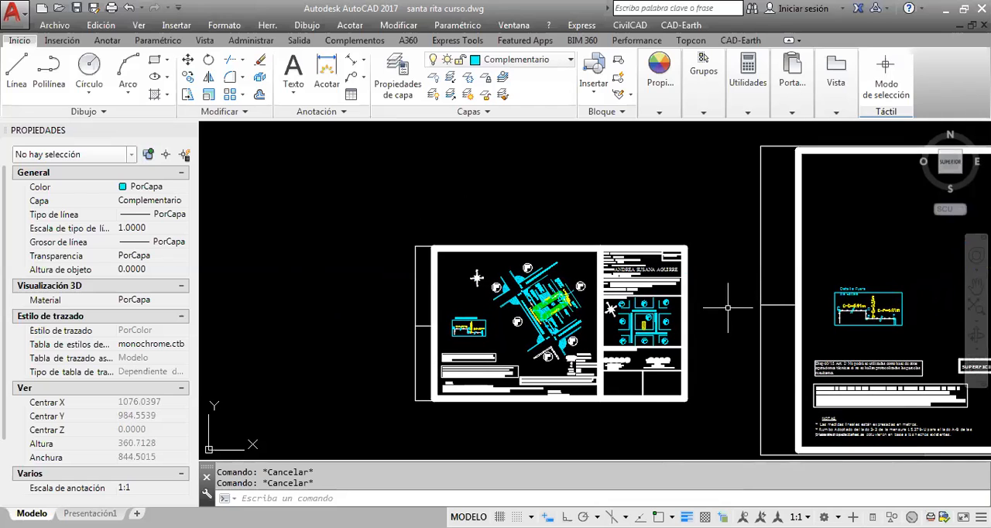
scroll(699, 288, "up", 2)
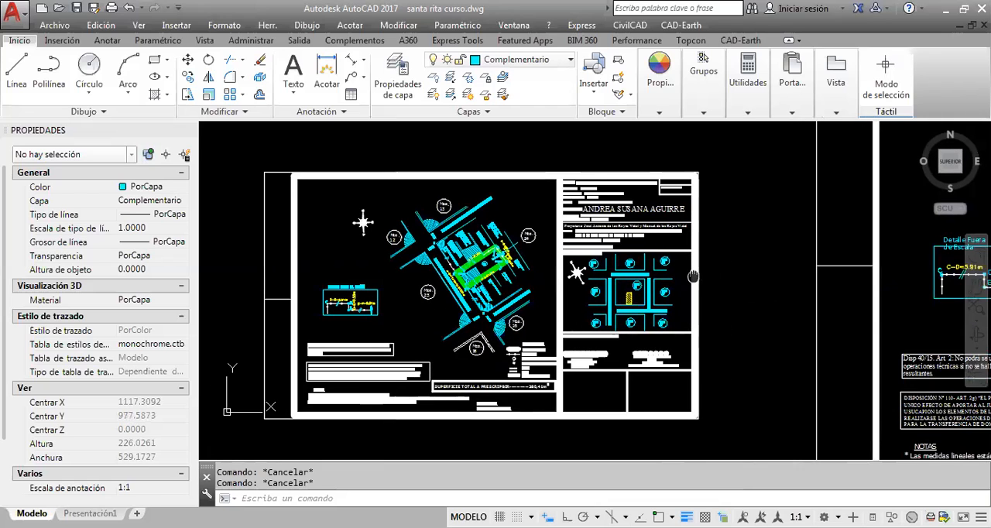
middle_click_drag(694, 276, 752, 273)
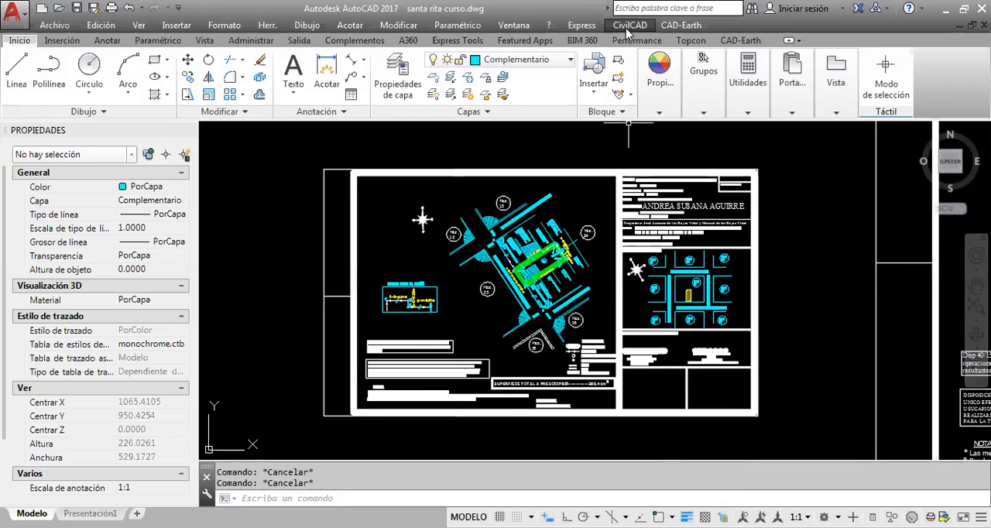